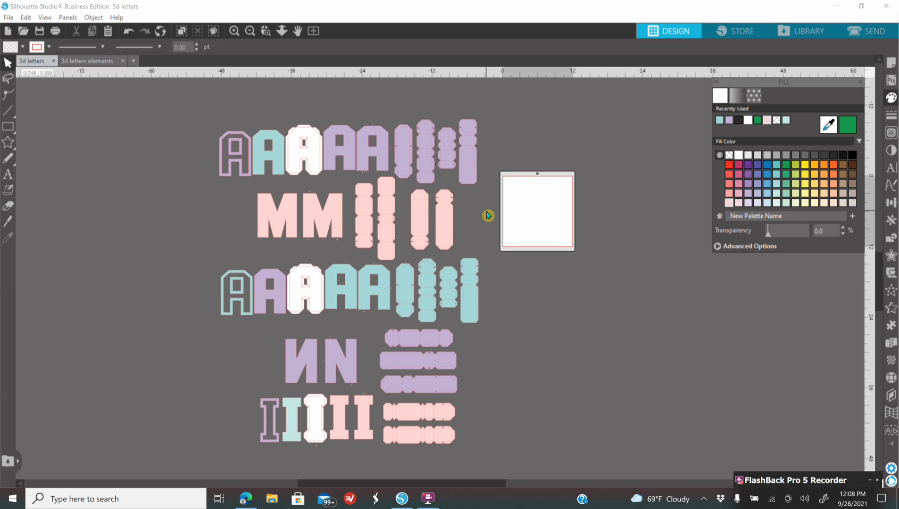
Switch to the Edge browser and look through the CaperuzaSketch clip art listings on Etsy
click(245, 500)
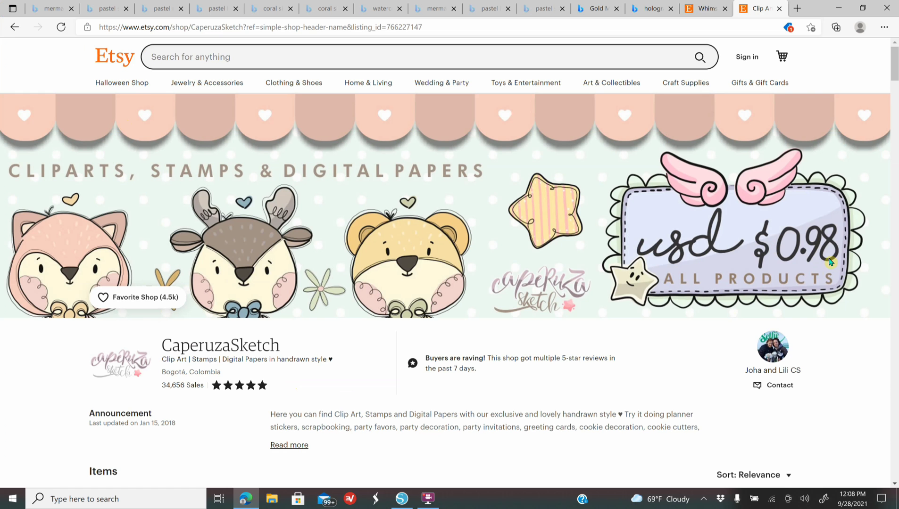
scroll(667, 370, down, 5)
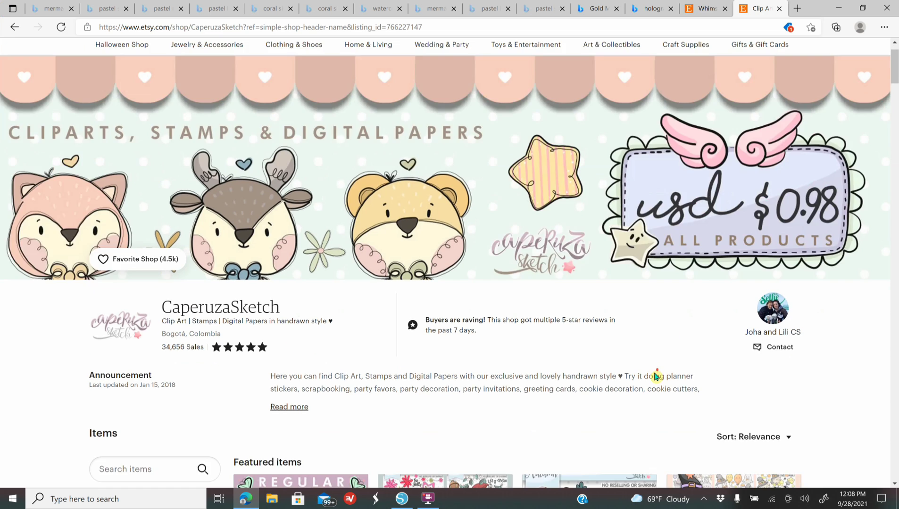
scroll(657, 380, down, 10)
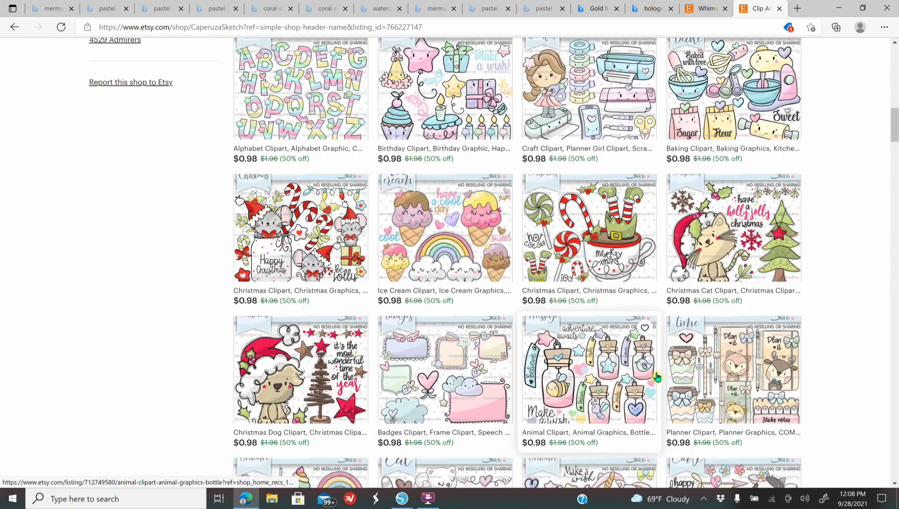
Browse the featured items and clipart listings of the KaramfilaS shop on Etsy
click(707, 8)
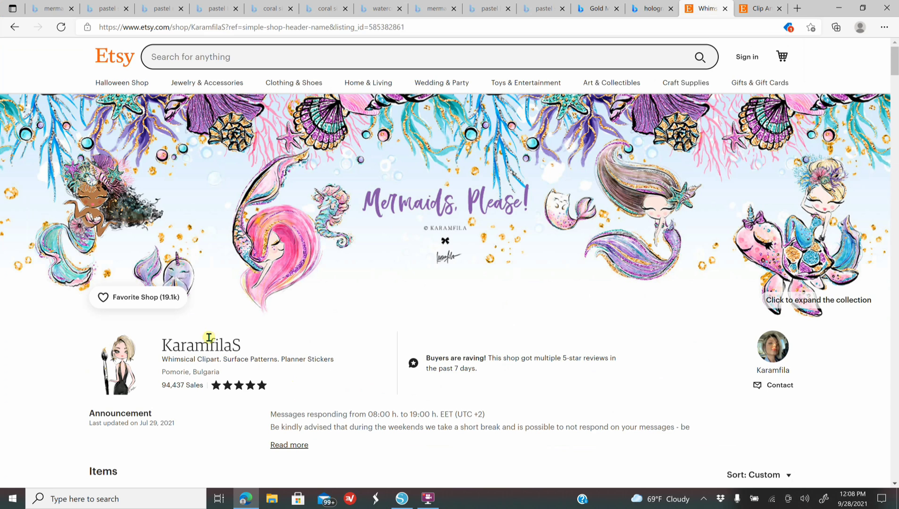
scroll(565, 408, down, 3)
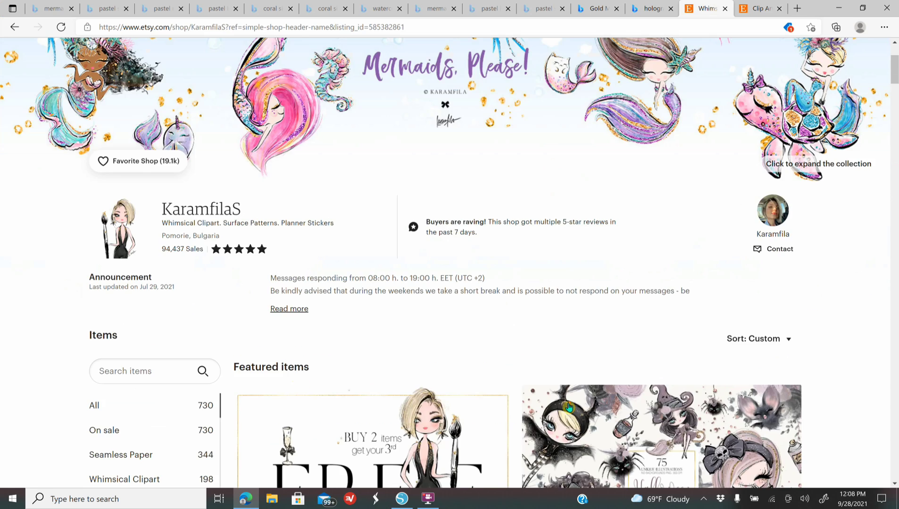
scroll(569, 407, down, 7)
scroll(569, 409, down, 8)
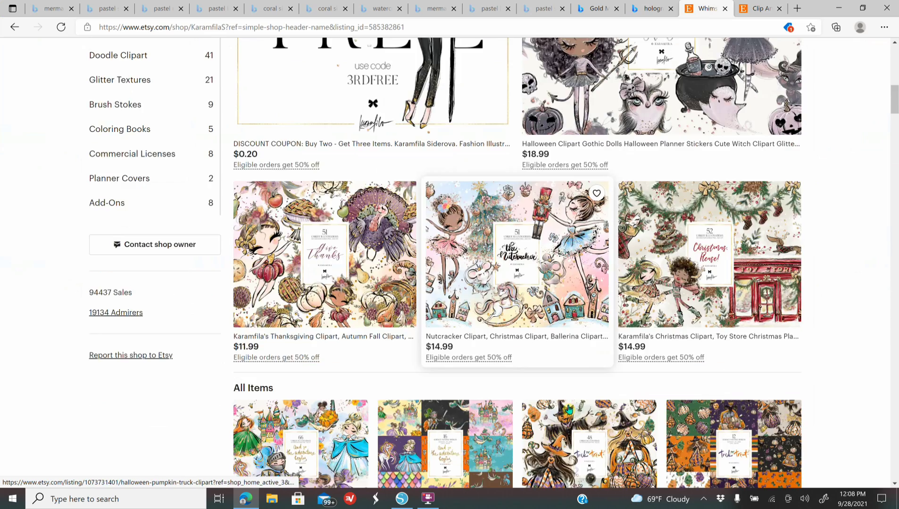
scroll(566, 404, up, 5)
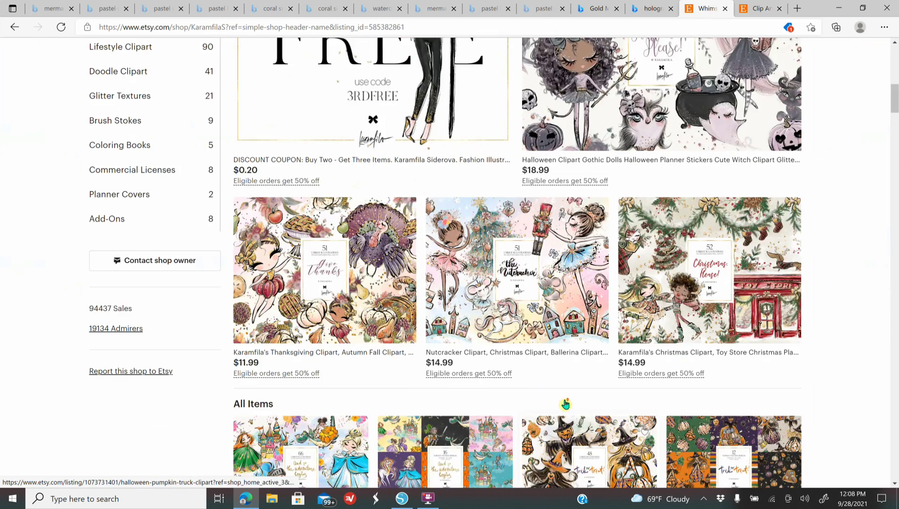
scroll(566, 404, up, 3)
scroll(566, 405, up, 8)
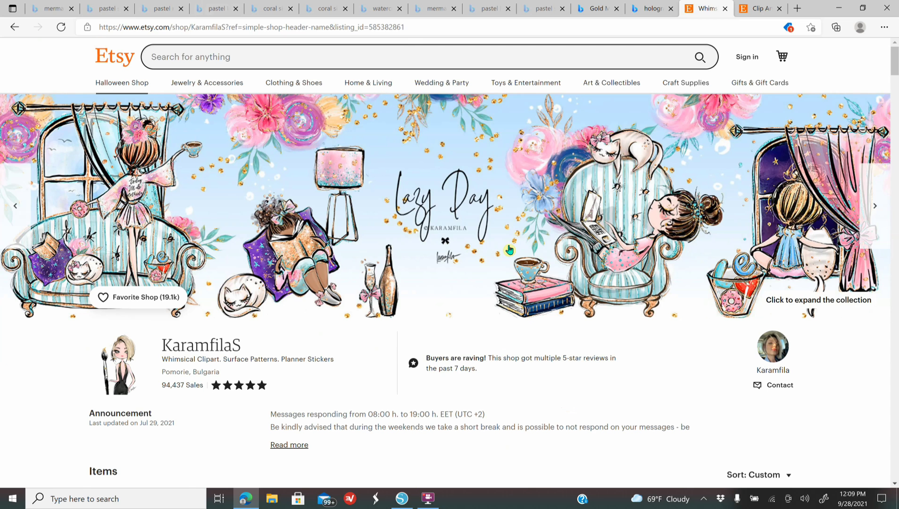
View the mermaid tail silhouette image from the Bing search and check its saving and copying options
click(49, 11)
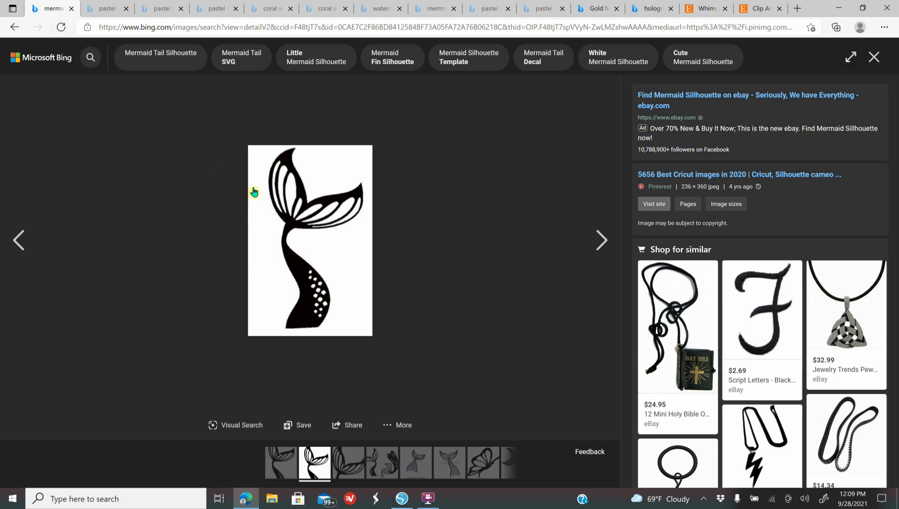
right_click(300, 225)
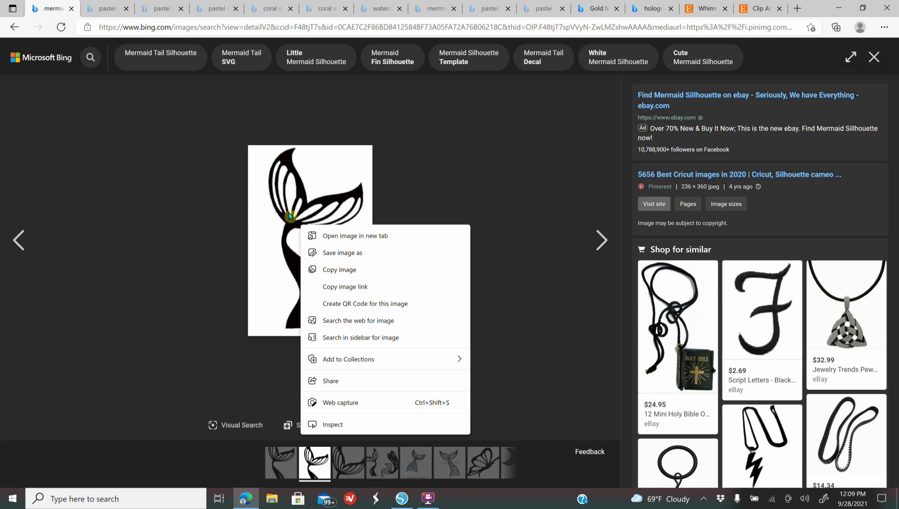
click(295, 188)
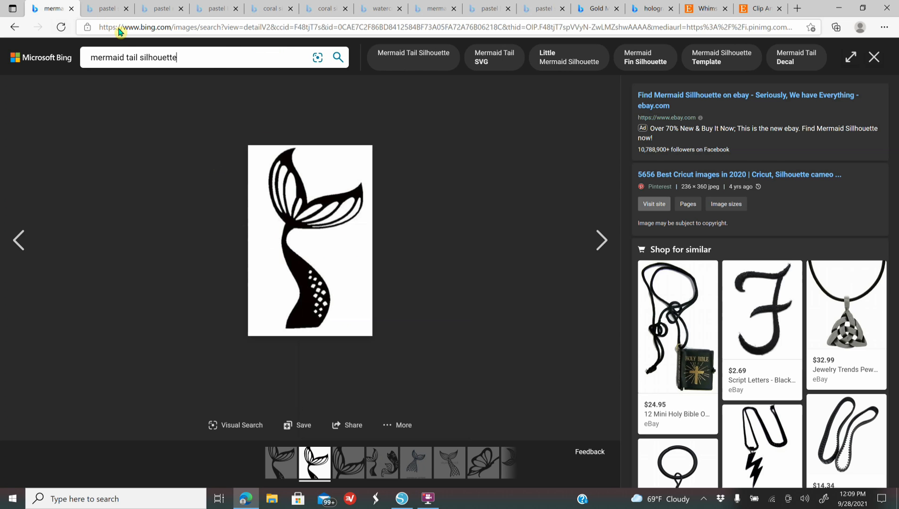
Look through the "pastel sea creatures png" image results and open the teal seahorse clipart
click(103, 14)
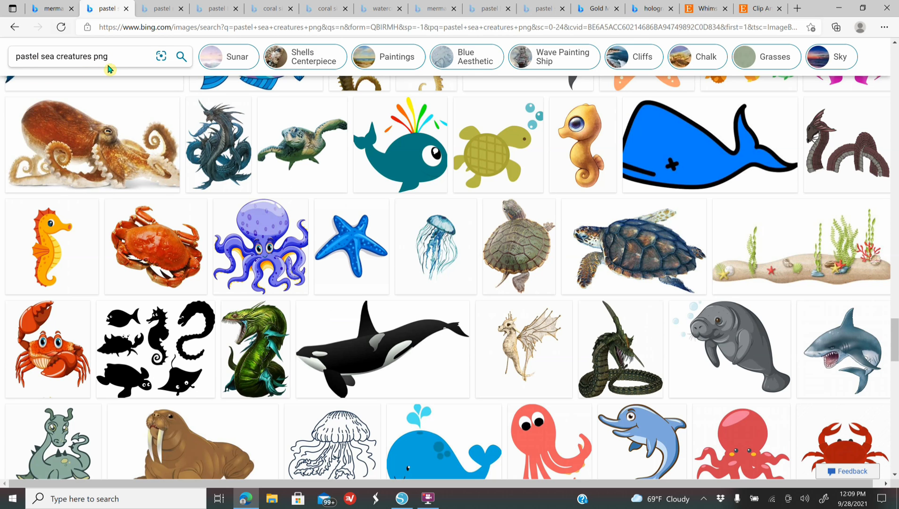
scroll(237, 222, up, 10)
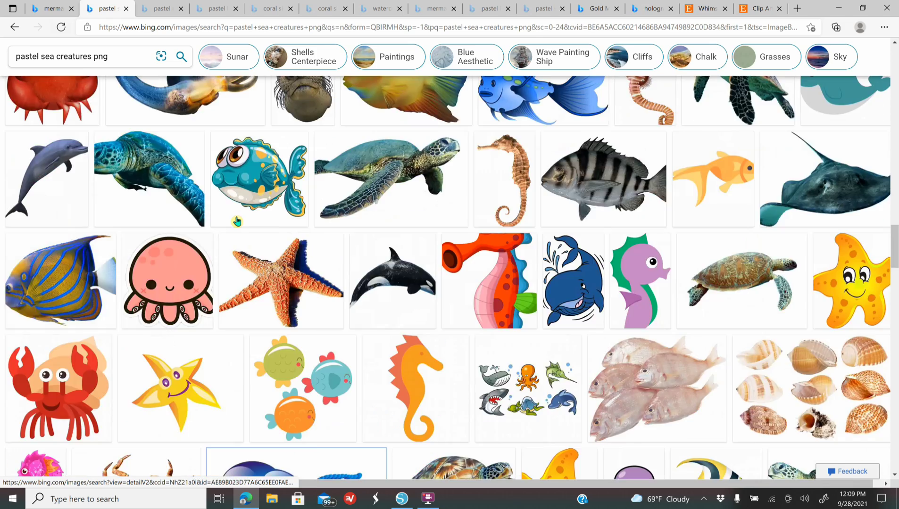
scroll(236, 222, up, 10)
scroll(237, 221, up, 15)
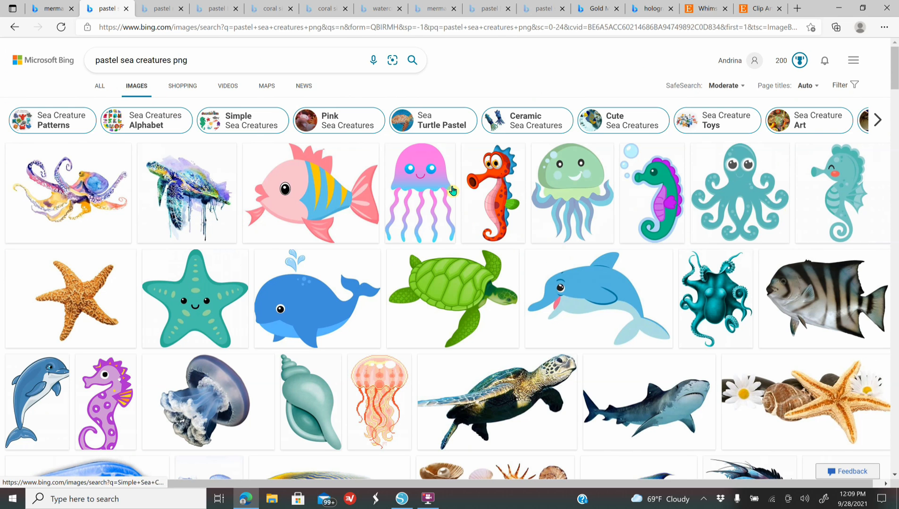
click(829, 194)
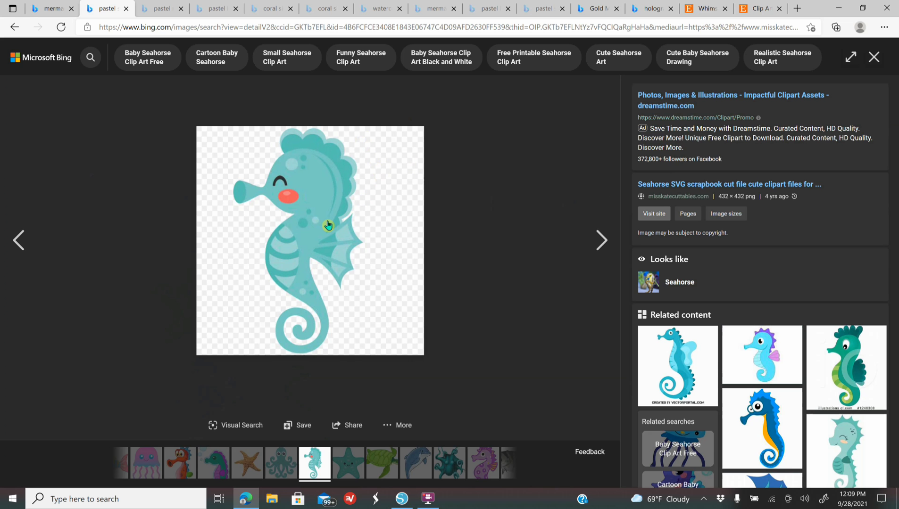
Return to the "pastel mermaid background" results and view the underwater coral scene with its image options
click(158, 9)
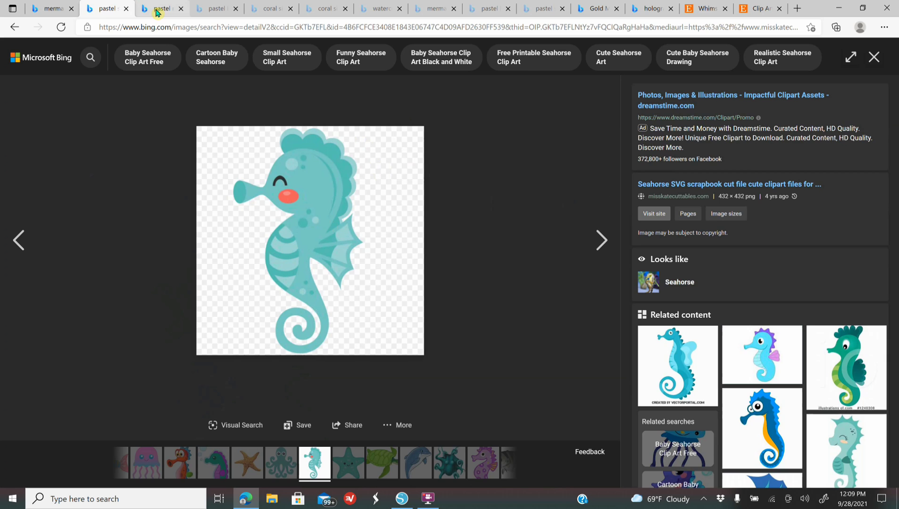
click(14, 27)
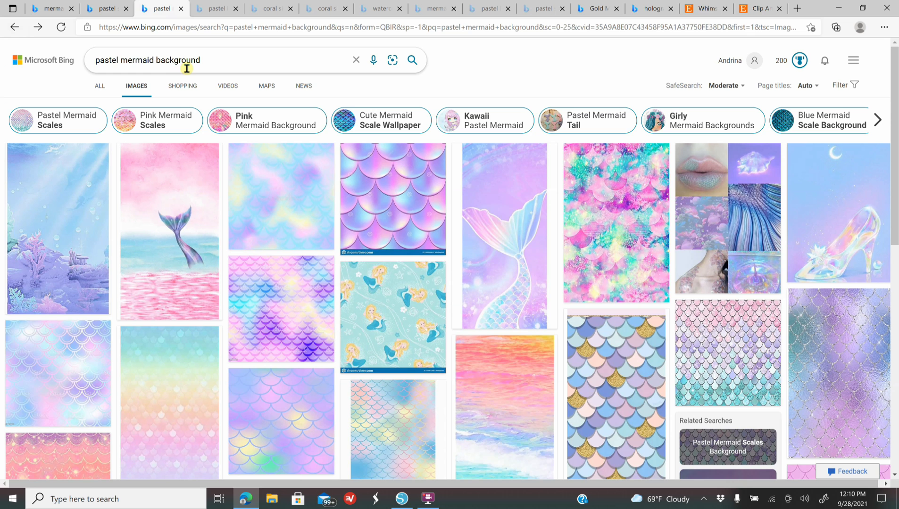
click(34, 195)
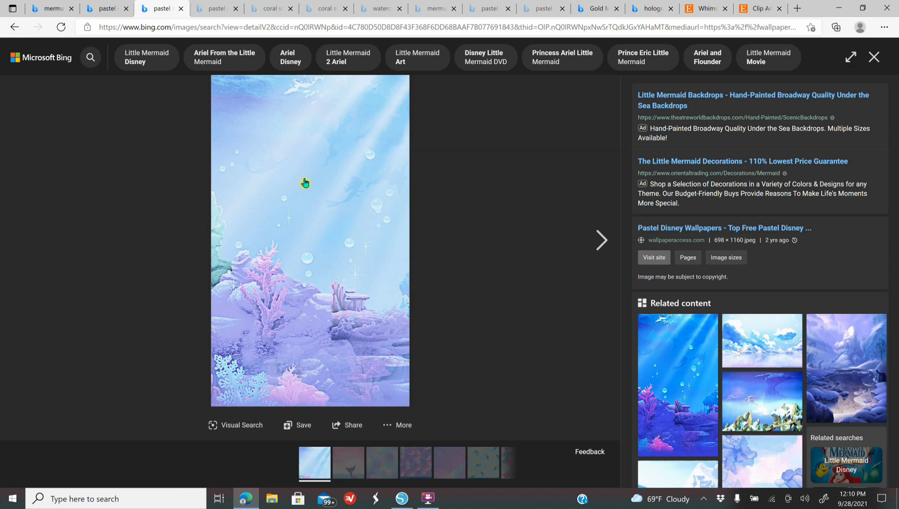
right_click(305, 181)
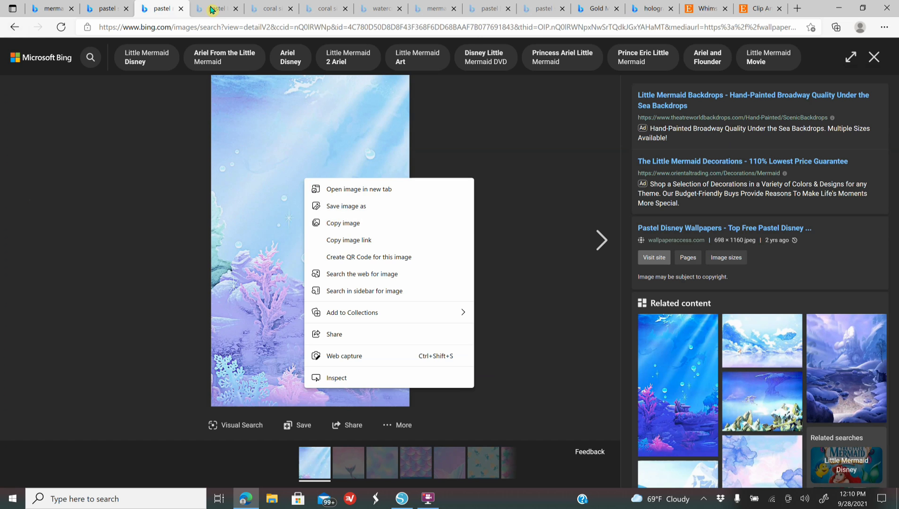
View the pink and blue watercolor image from the "pastel background" results at full size in a separate tab, and close that tab
click(214, 8)
click(17, 31)
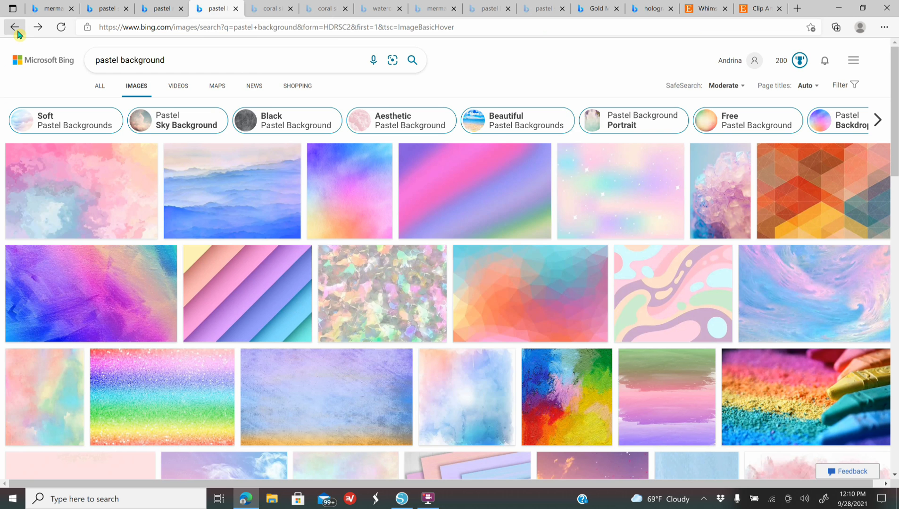
click(109, 191)
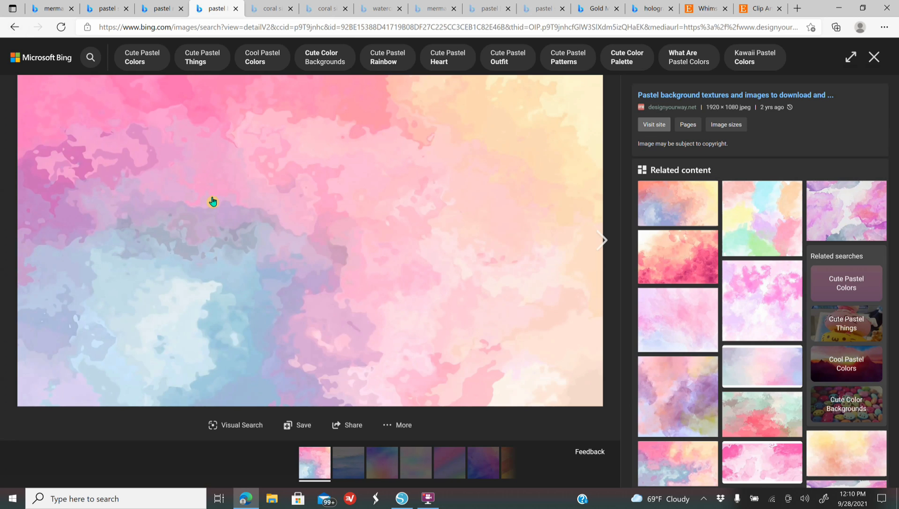
right_click(69, 485)
click(391, 277)
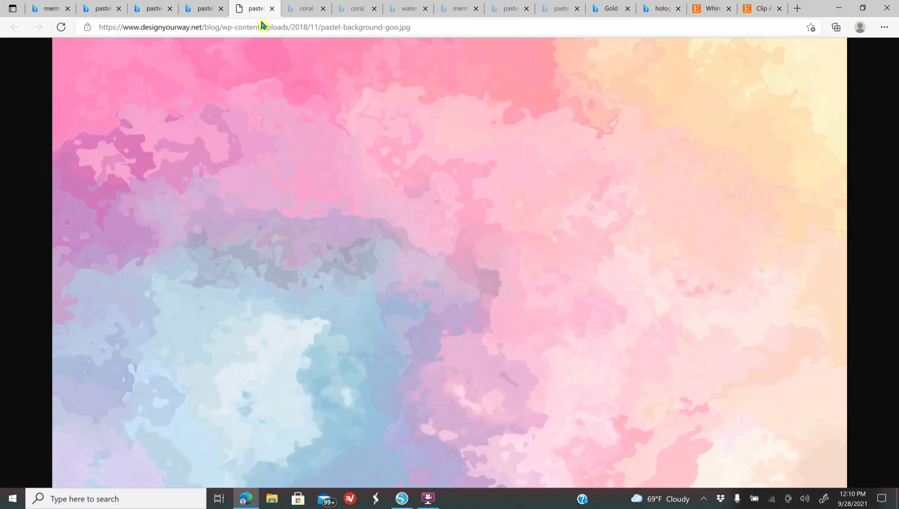
click(272, 8)
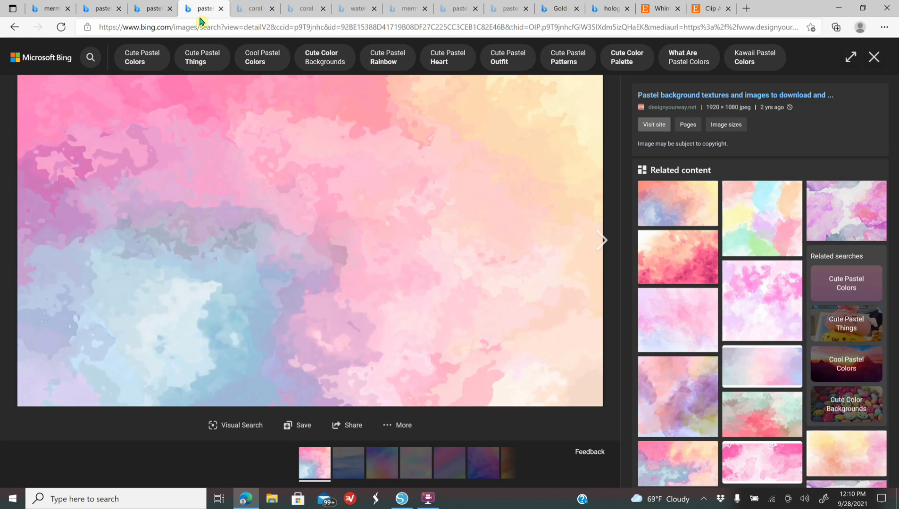
View the coral silhouette image and open the three blue turtles from the "watercolor turtles png" results
click(255, 10)
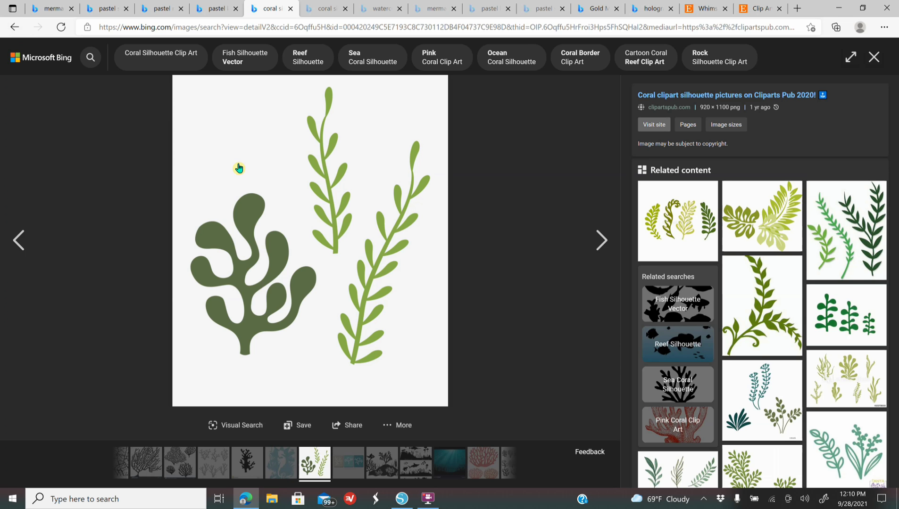
click(328, 9)
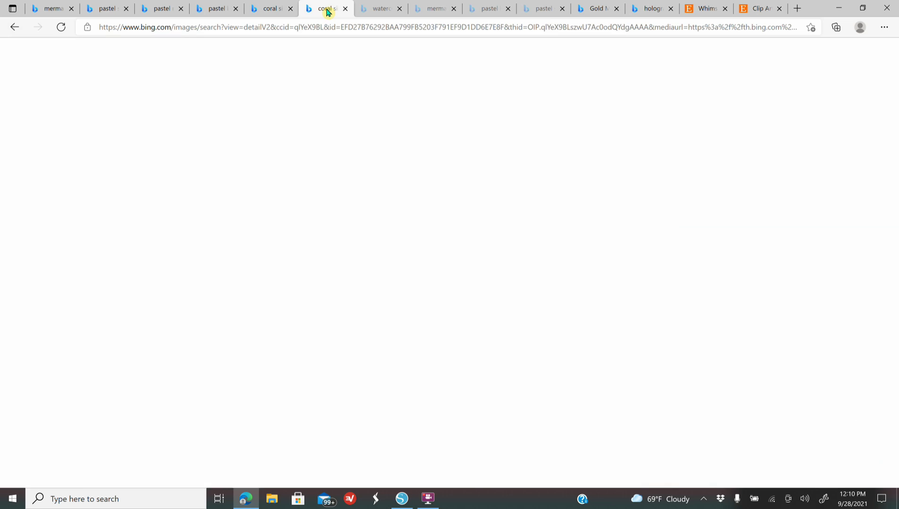
click(381, 10)
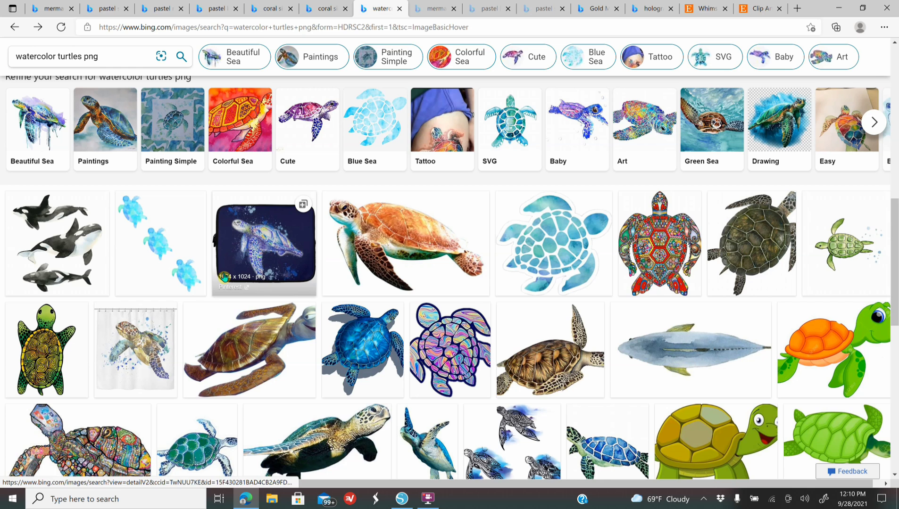
click(177, 251)
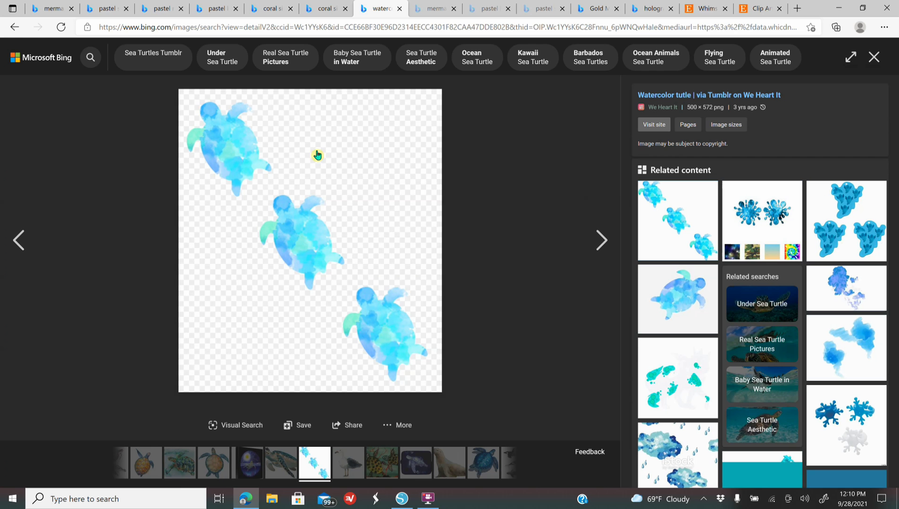
View the black-and-white mermaid scale pattern, the pastel bubbles and the pastel mermaid scales images
click(433, 9)
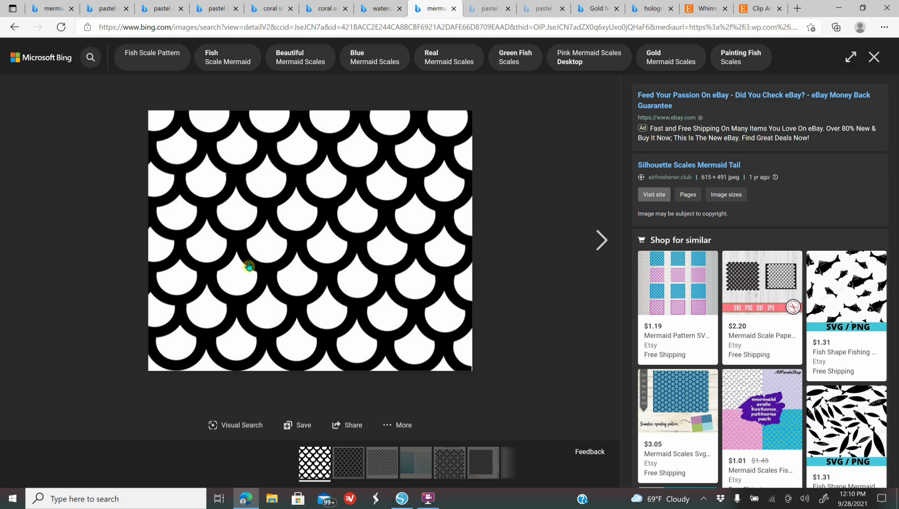
click(490, 10)
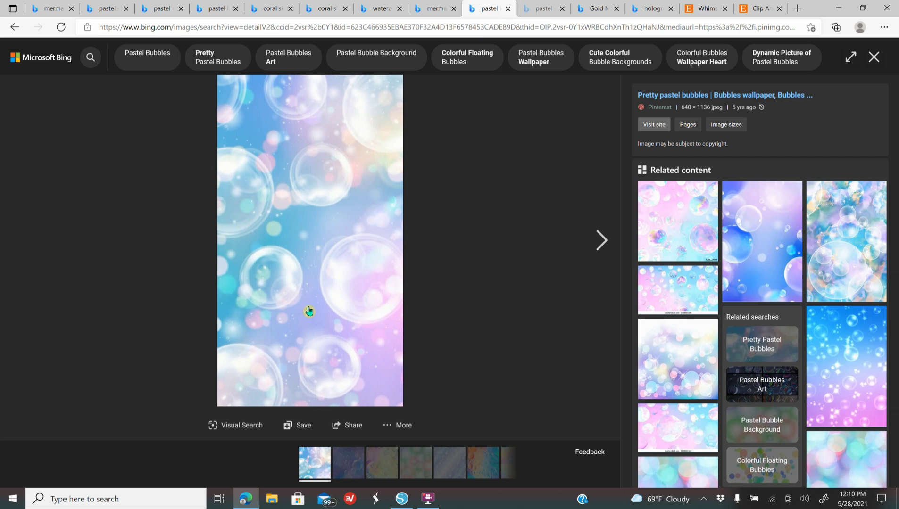
click(543, 10)
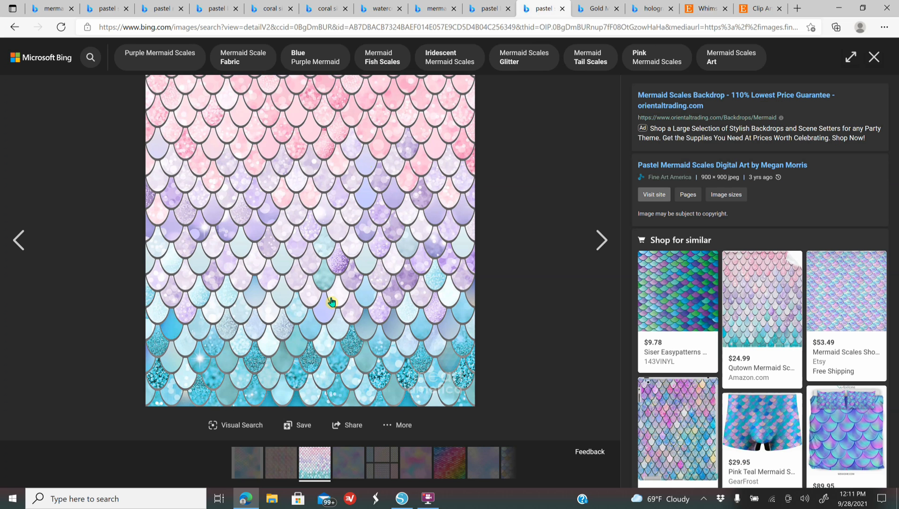
Switch to Silhouette Studio and look through the Mermaids pictures folder for clipart to merge, closing it without choosing a file
click(401, 499)
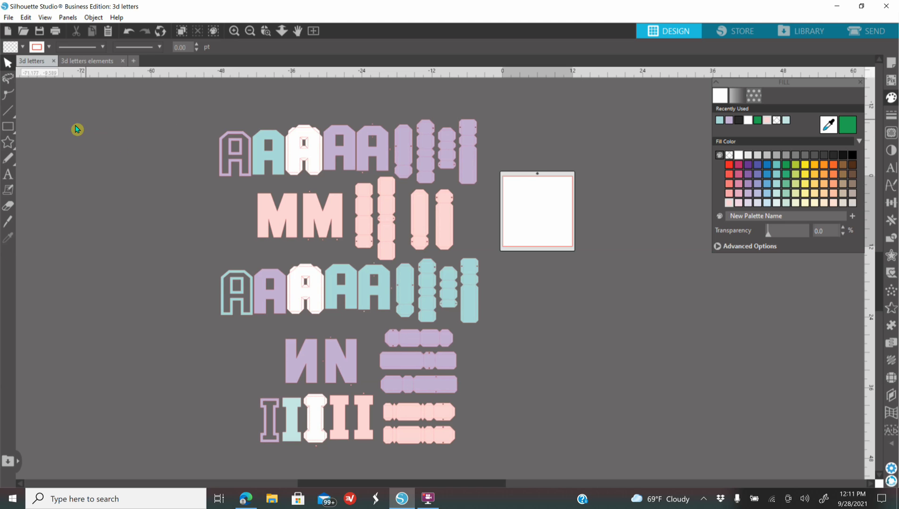
click(9, 18)
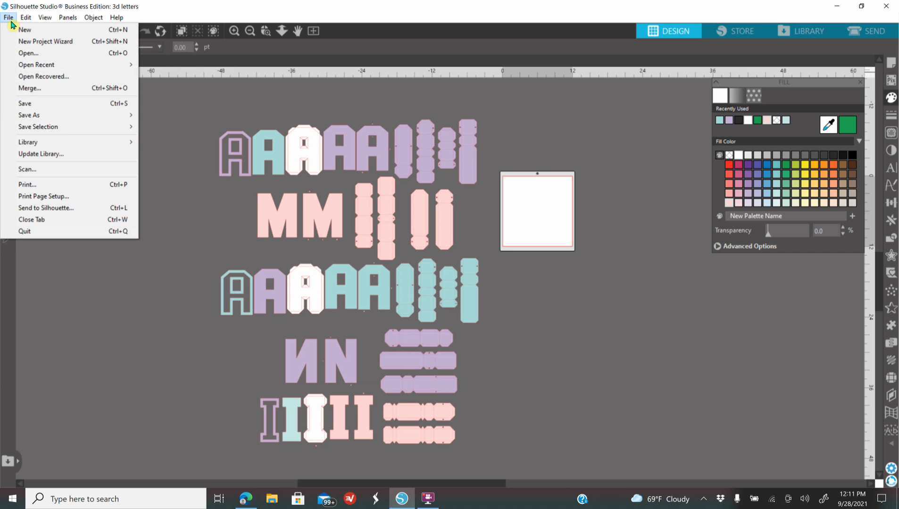
click(33, 94)
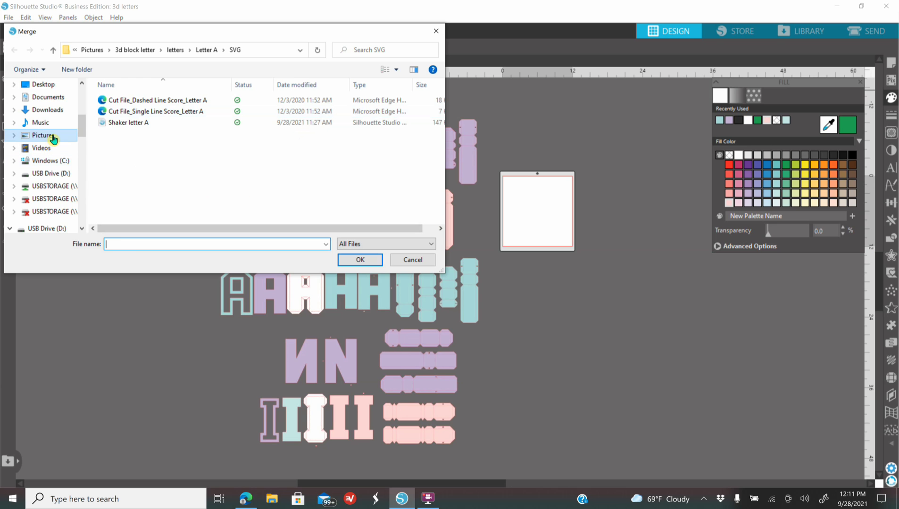
scroll(71, 143, up, 2)
scroll(59, 150, up, 5)
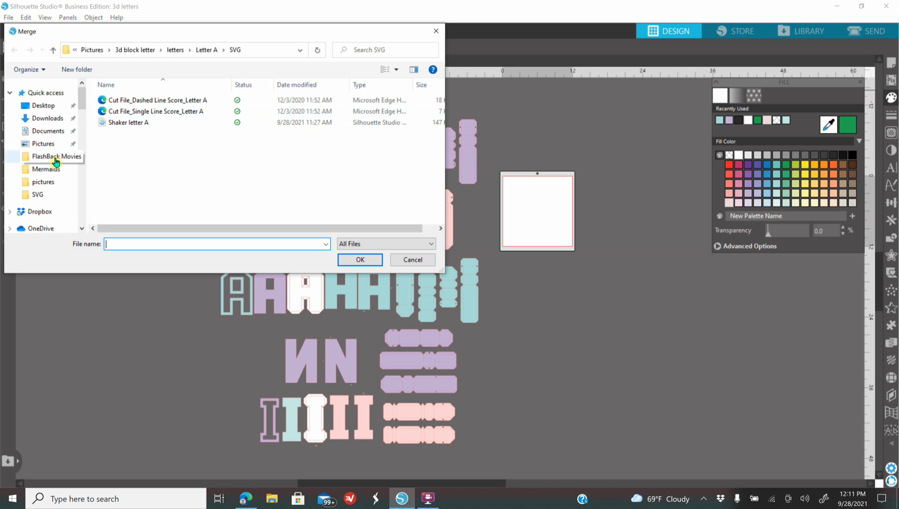
click(56, 176)
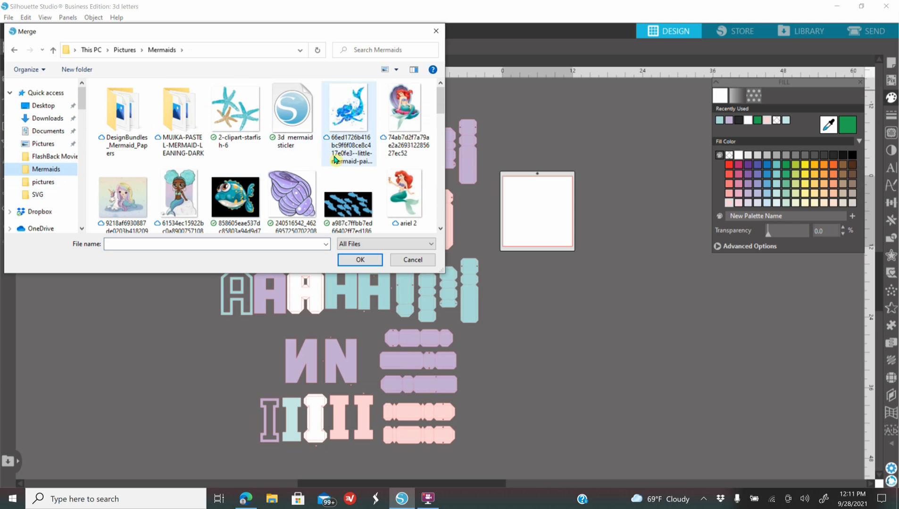
scroll(335, 165, down, 15)
scroll(343, 165, up, 6)
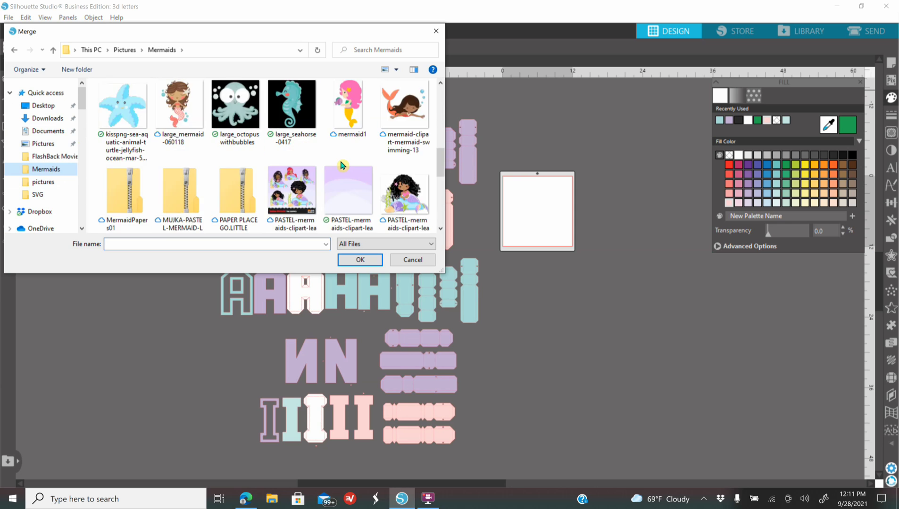
scroll(343, 165, up, 3)
scroll(343, 168, down, 3)
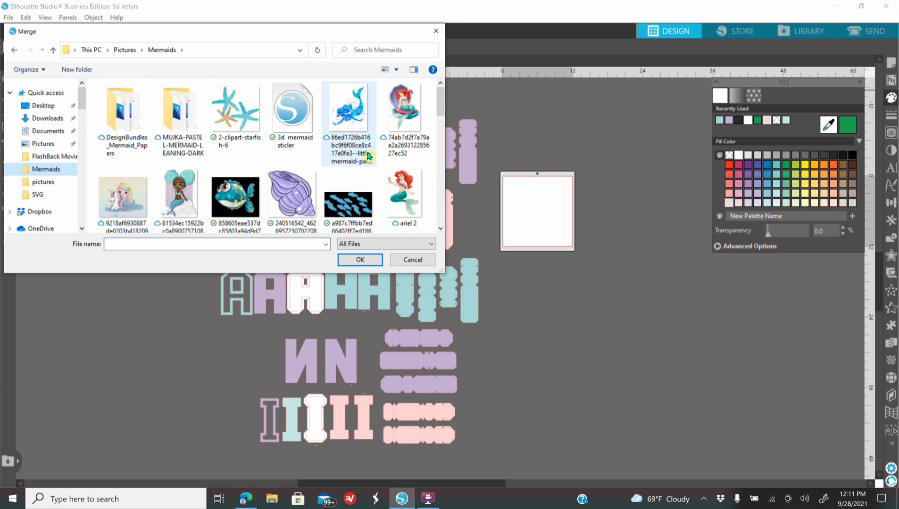
click(436, 31)
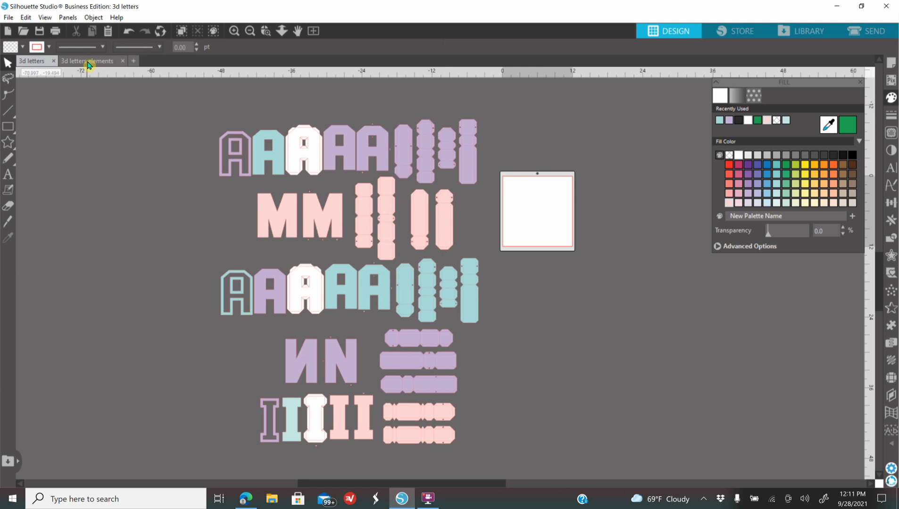
Place the clipart and backgrounds from "3d letters elements" beside the letters in the "3d letters" drawing
drag(302, 160, 251, 174)
drag(347, 483, 300, 473)
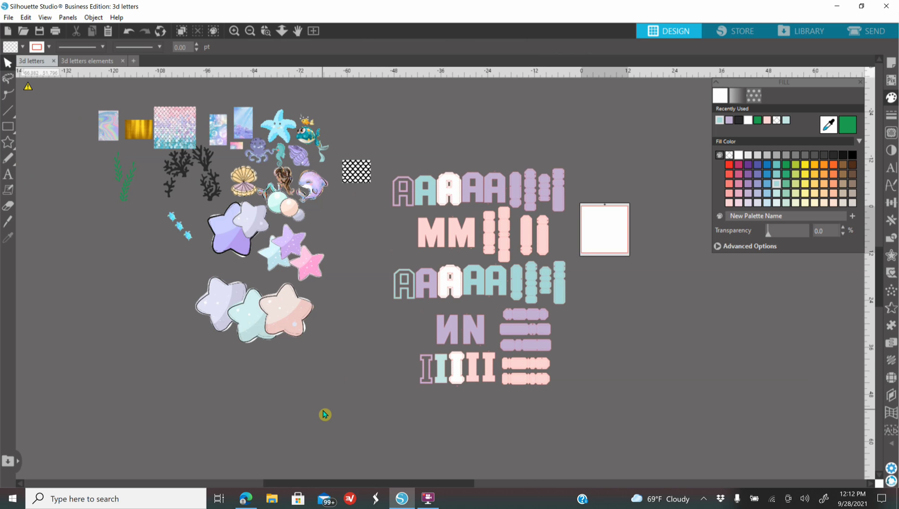
Examine the black-and-white scale pattern and the mermaid elements beside the letter rows up close and as a whole
click(234, 31)
click(233, 31)
scroll(293, 240, up, 2)
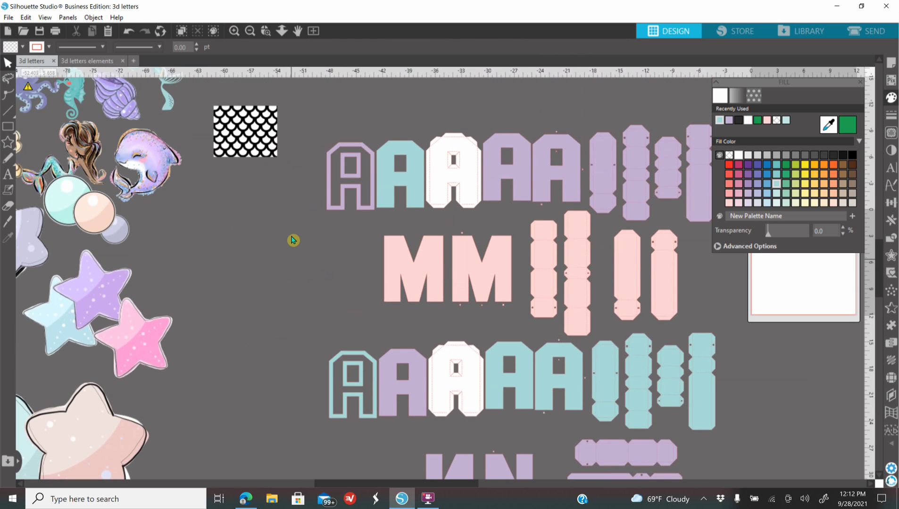
scroll(293, 240, up, 1)
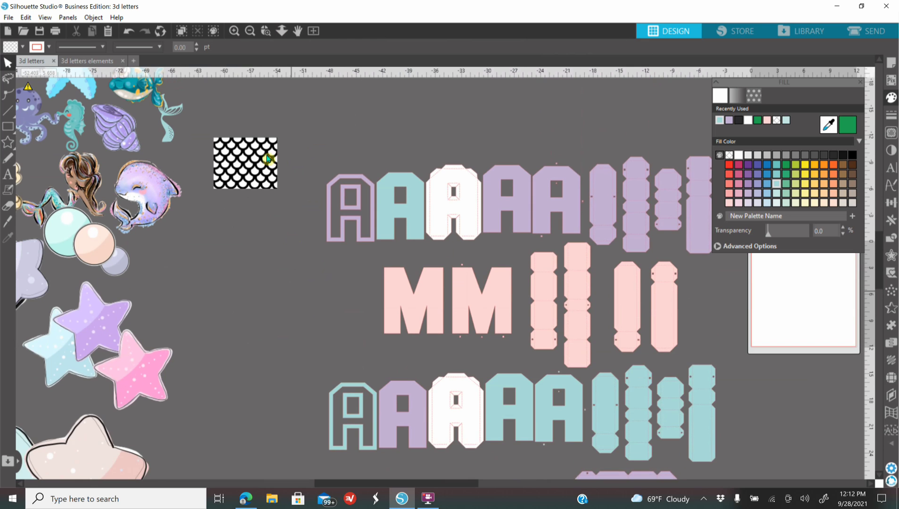
click(251, 32)
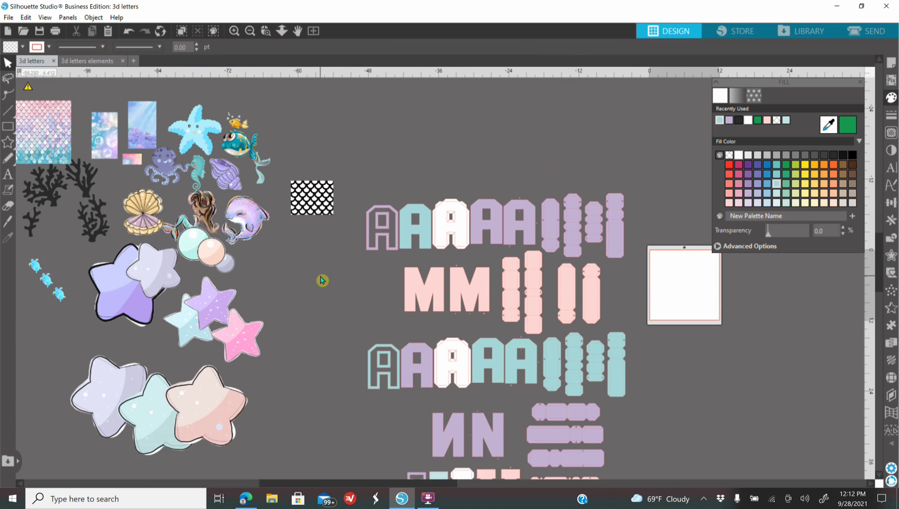
scroll(323, 281, up, 1)
click(249, 32)
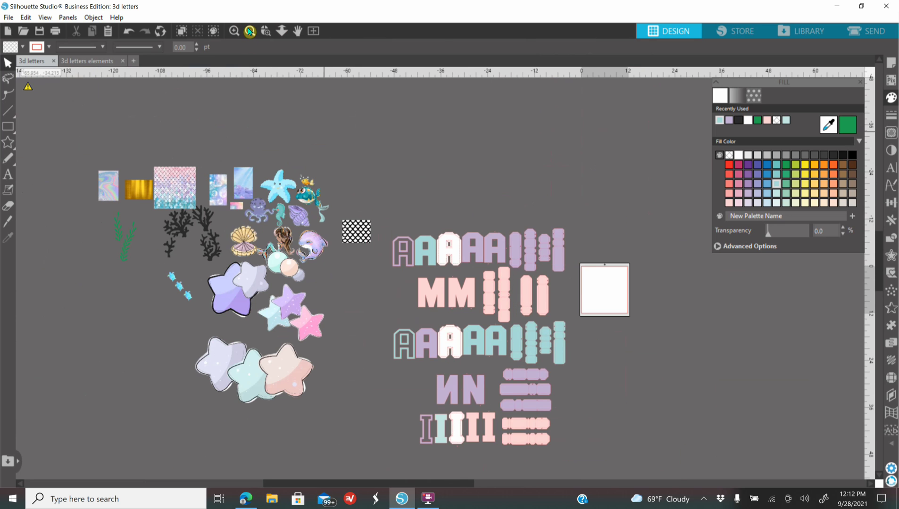
scroll(321, 310, down, 1)
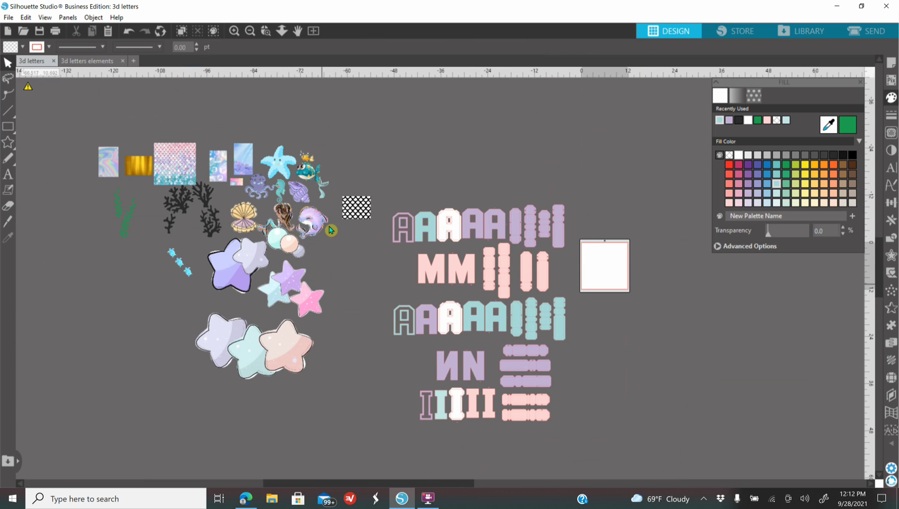
Copy the uppermost row of letter A pieces from the "3d letters" drawing and paste it into a new drawing
drag(382, 228, 580, 250)
right_click(545, 239)
click(514, 288)
drag(588, 224, 398, 235)
right_click(394, 237)
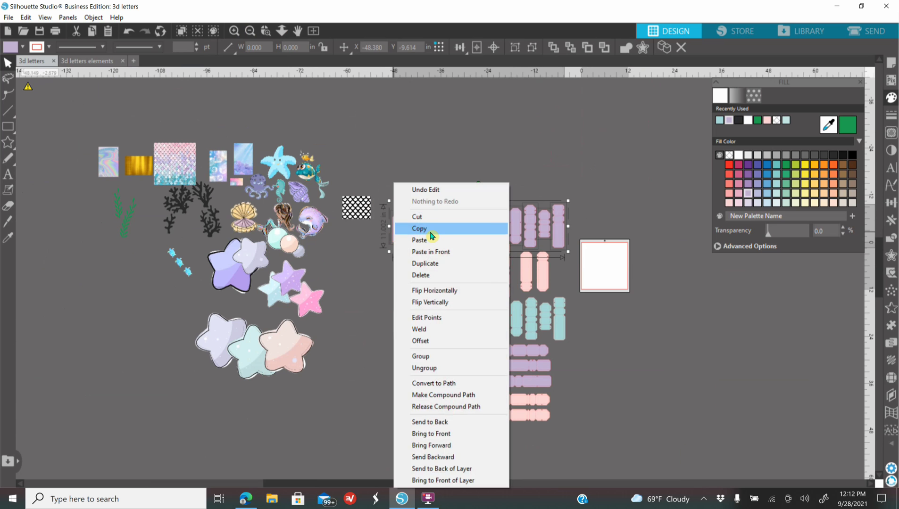
click(430, 235)
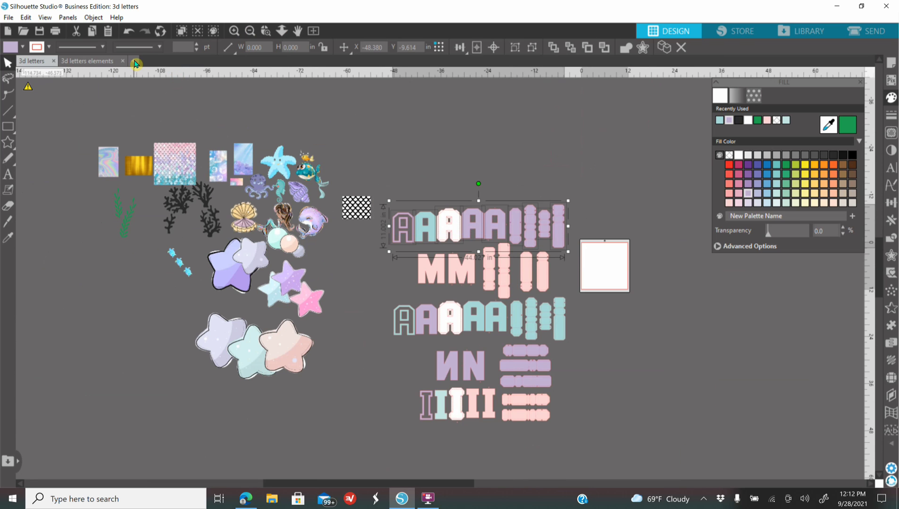
click(136, 64)
right_click(301, 171)
click(340, 225)
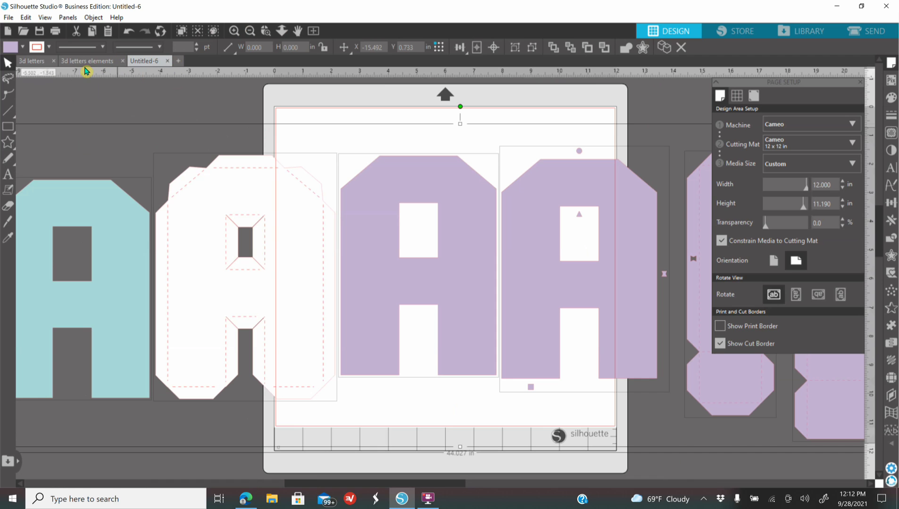
click(180, 61)
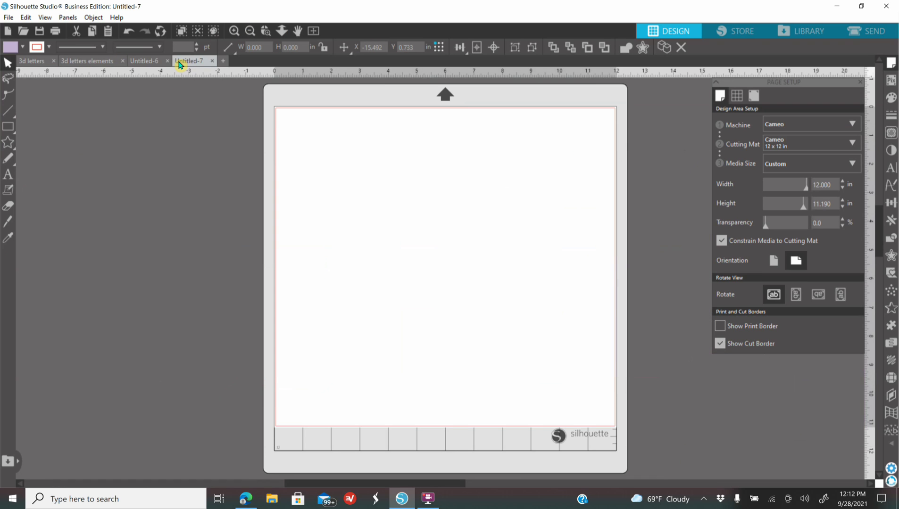
click(212, 61)
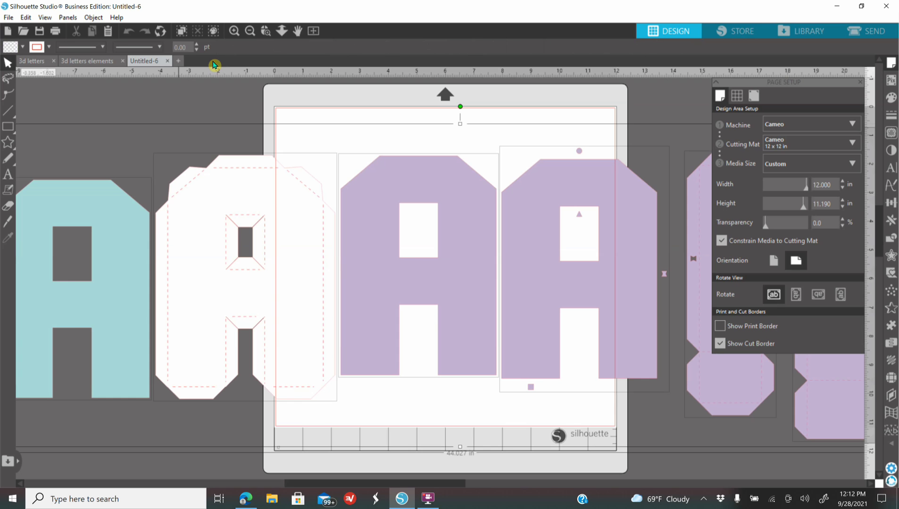
Move the pasted row of letter A pieces above the page so that the page is clear
click(251, 31)
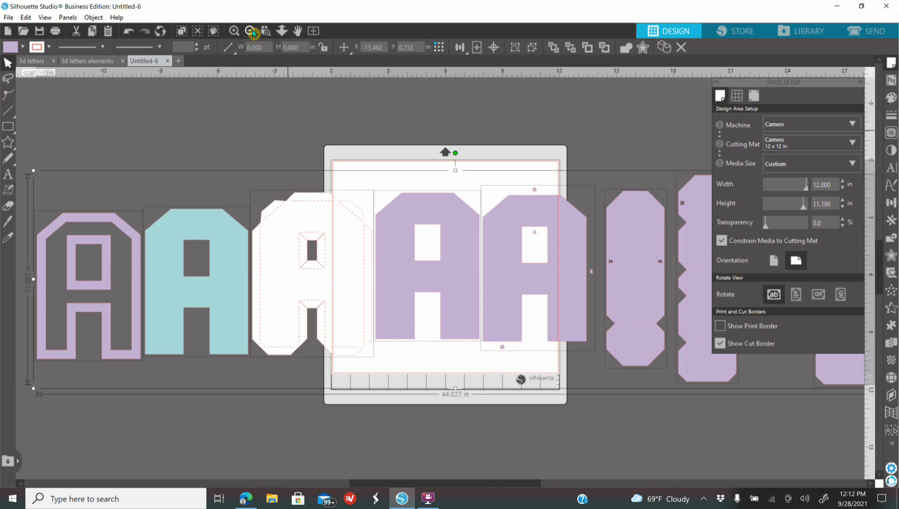
click(251, 30)
click(251, 30)
drag(558, 285, 552, 194)
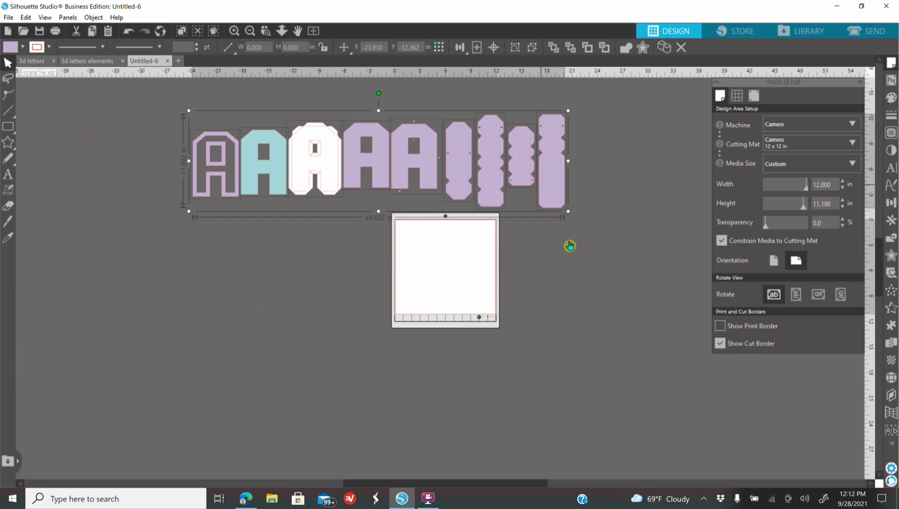
click(435, 239)
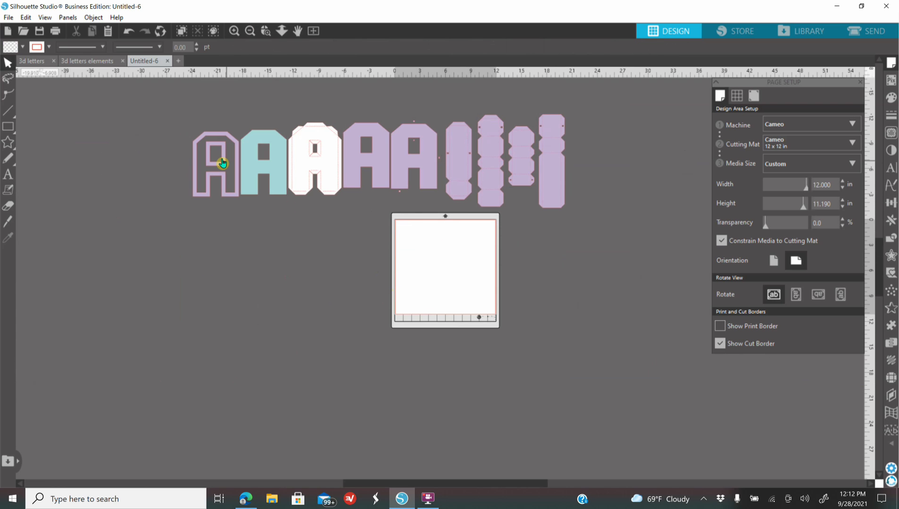
Delete the small stray shape on the page of the "3d letters elements" drawing
click(81, 62)
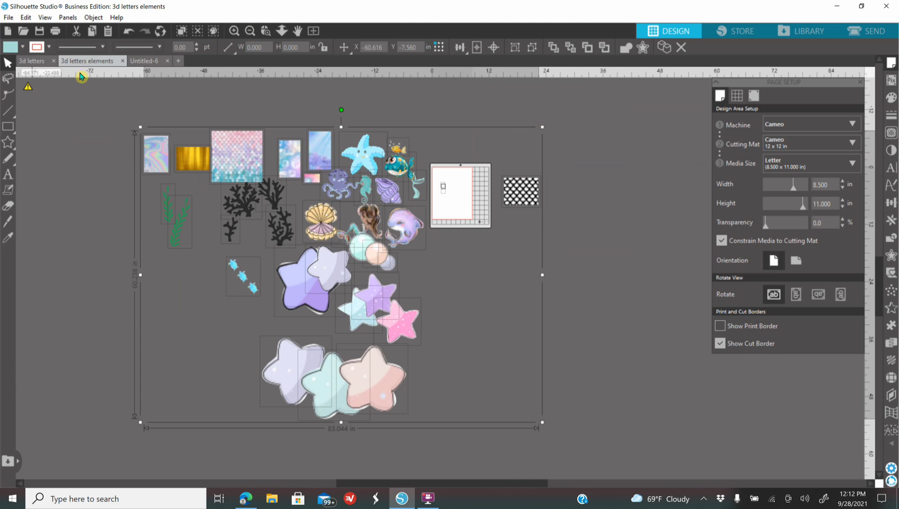
right_click(334, 208)
click(602, 331)
drag(432, 135, 458, 237)
key(Delete)
Copy all the mermaid clipart and backgrounds and paste them into the new drawing with the letter A pieces
drag(142, 124, 564, 409)
right_click(325, 357)
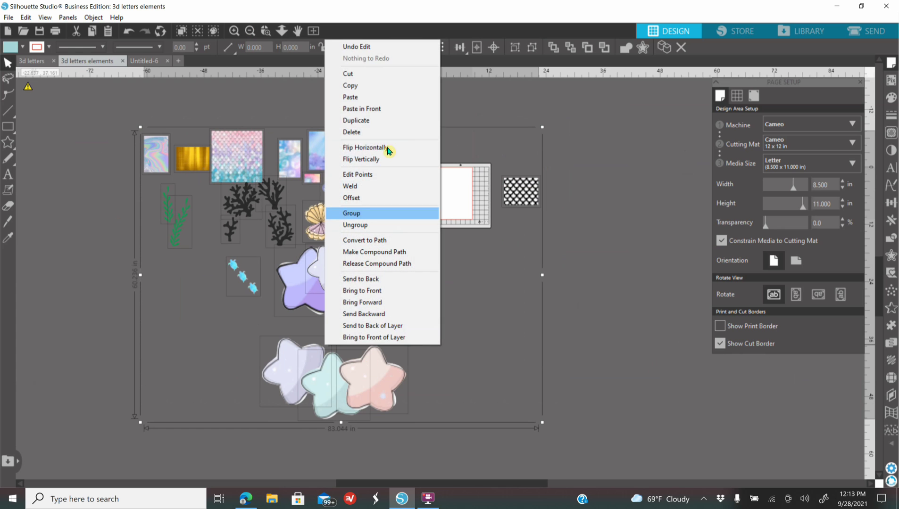
click(369, 92)
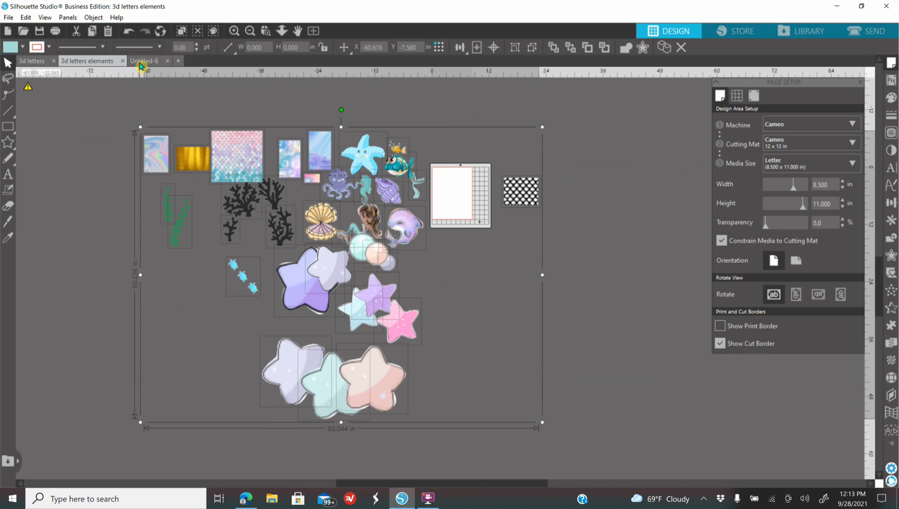
click(140, 64)
right_click(280, 277)
click(321, 326)
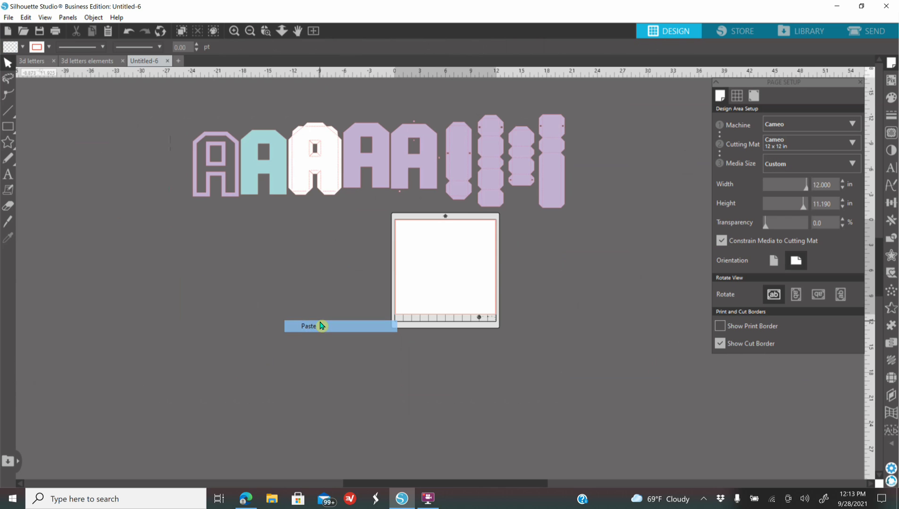
Move the pasted elements to the left of the letter A pieces and place the scale pattern beside the pastel stars
click(251, 32)
click(251, 32)
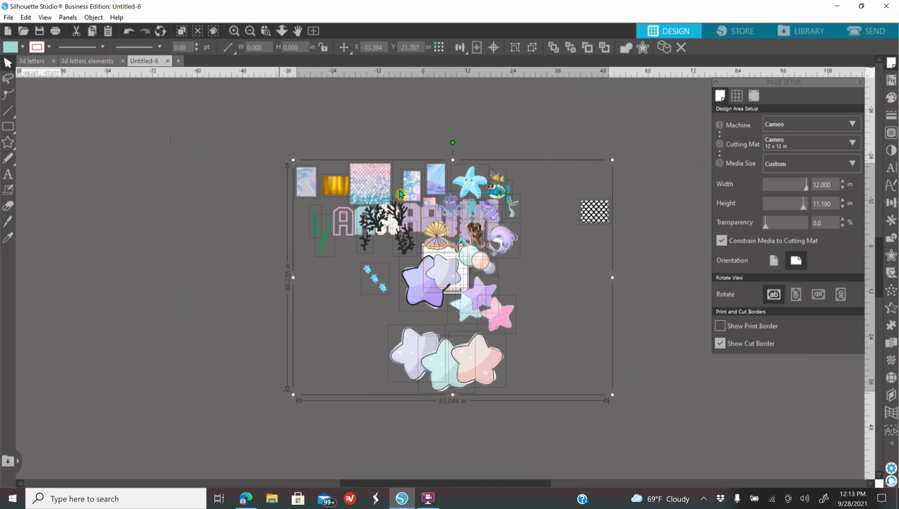
scroll(422, 309, down, 1)
drag(423, 309, 267, 353)
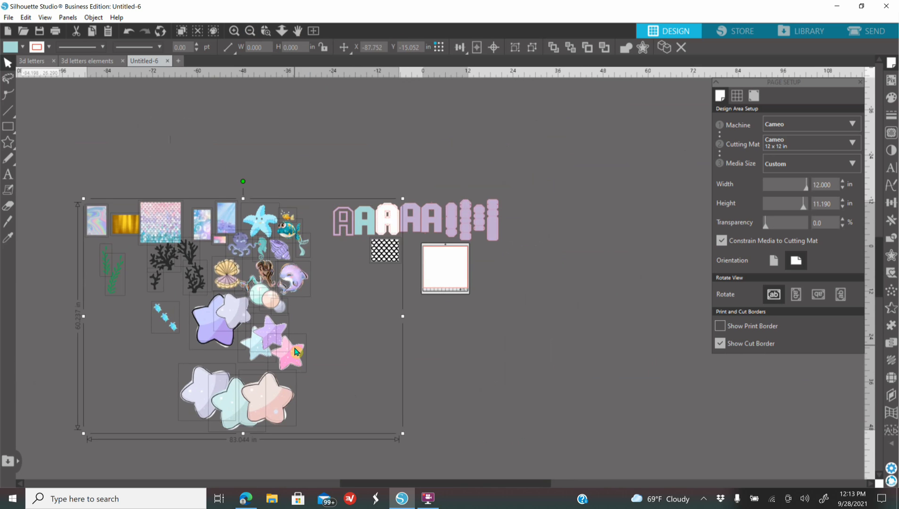
click(482, 351)
drag(393, 256, 316, 329)
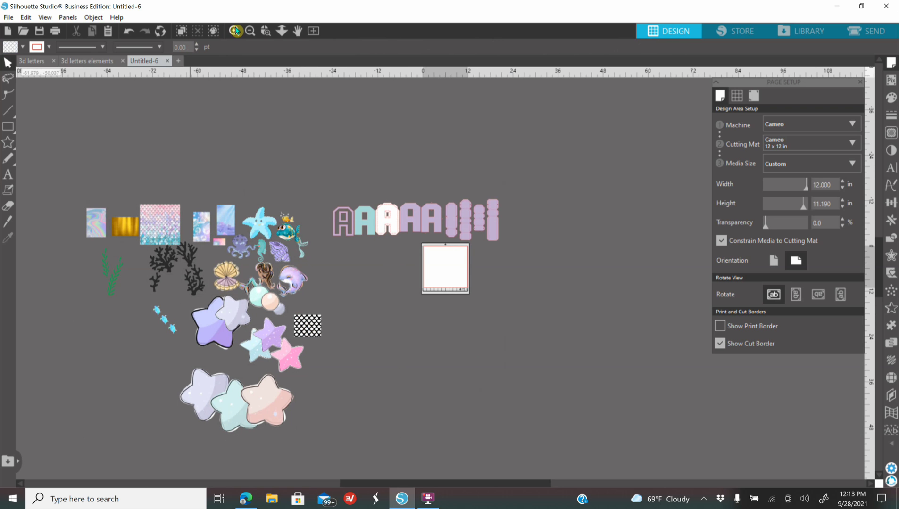
Shrink all the mermaid elements together to about 31 in wide and move them close to the letter A row
drag(58, 167, 326, 436)
drag(281, 354, 330, 329)
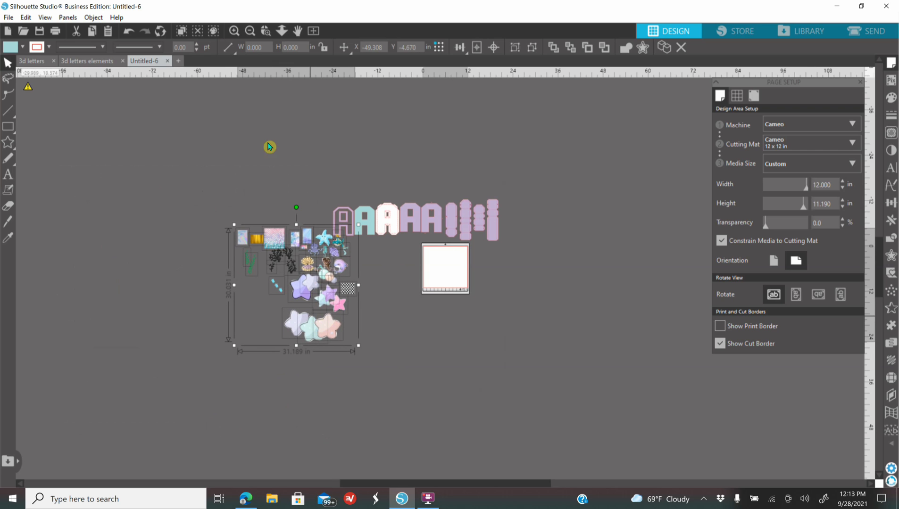
click(234, 32)
click(234, 31)
scroll(325, 339, up, 1)
click(325, 340)
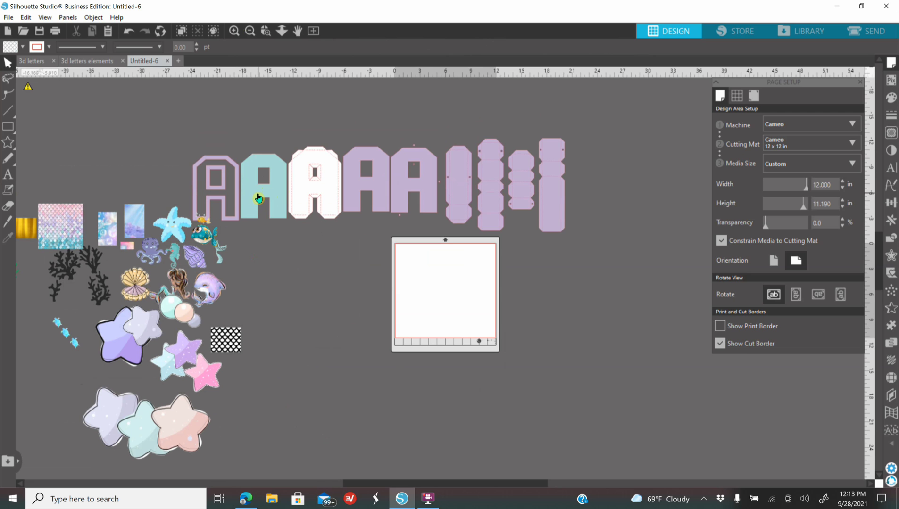
Move the solid teal letter A below its row and place the underwater coral background between it and the page
drag(263, 192, 331, 312)
click(262, 114)
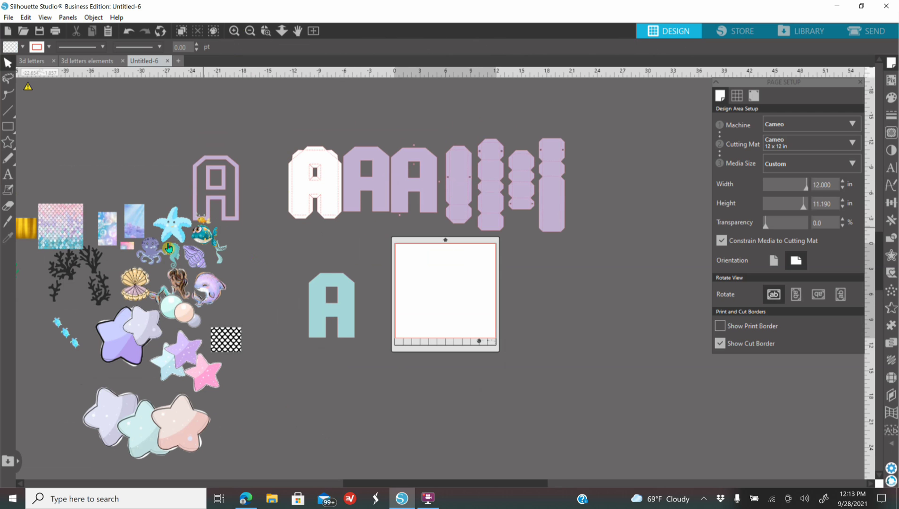
drag(134, 221, 373, 302)
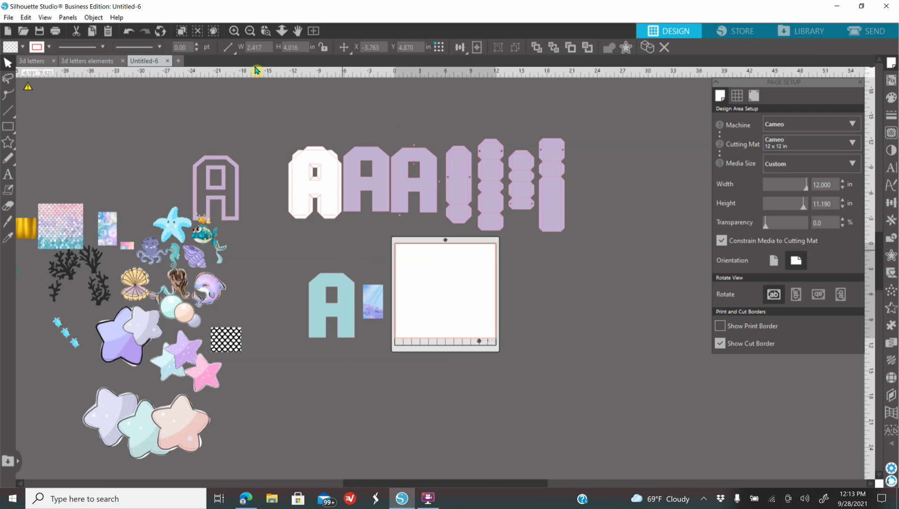
click(234, 32)
click(234, 31)
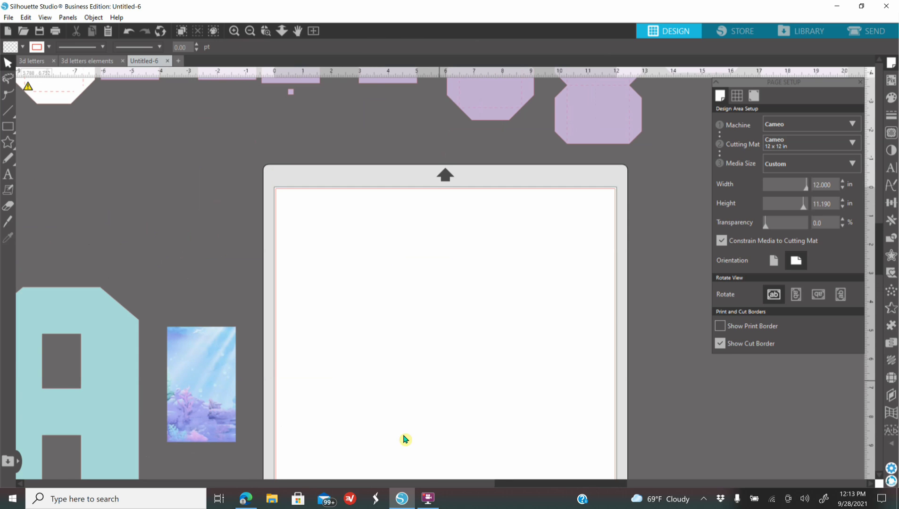
drag(499, 487, 416, 393)
scroll(474, 341, down, 1)
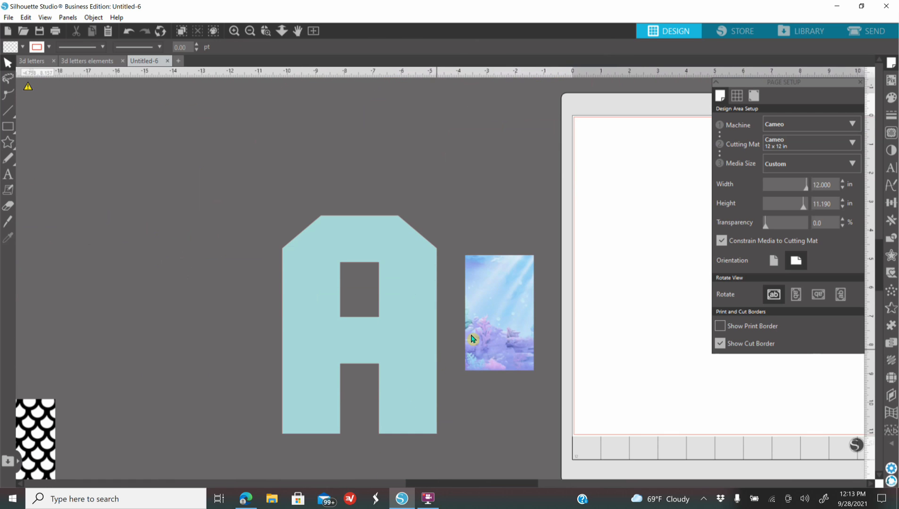
Enlarge the underwater coral background to about 4.62 by 7.68 in and send it behind the solid teal letter A
click(506, 315)
drag(537, 375, 624, 471)
drag(546, 417, 351, 356)
right_click(353, 356)
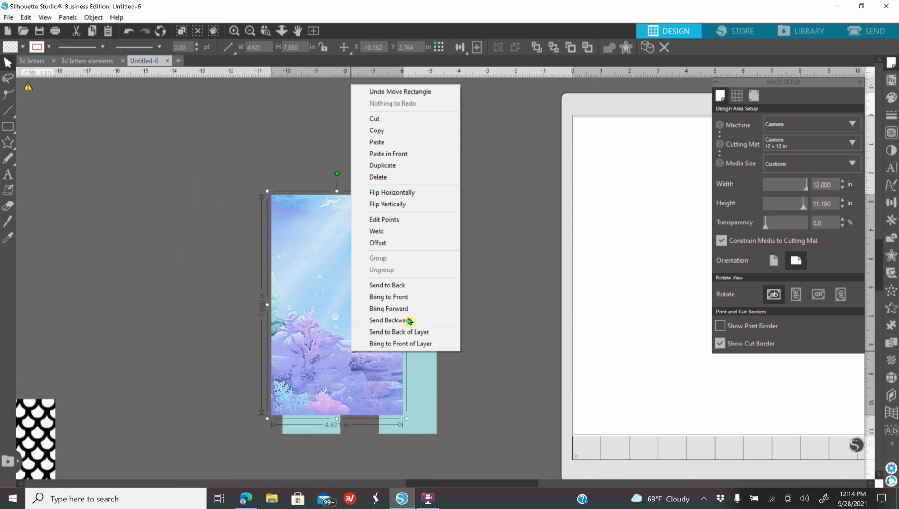
click(394, 285)
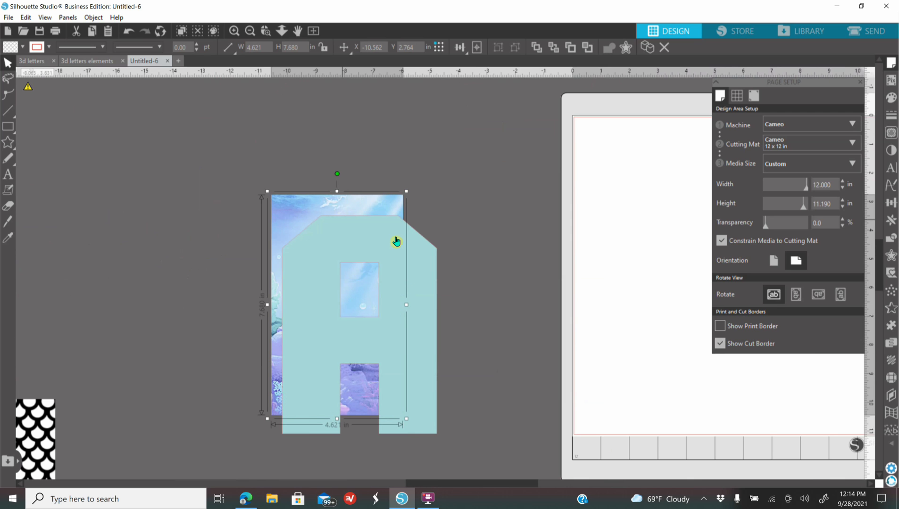
Resize the coral background to about 5.68 by 8.02 in and position it so it covers the whole teal letter A
drag(405, 419, 445, 452)
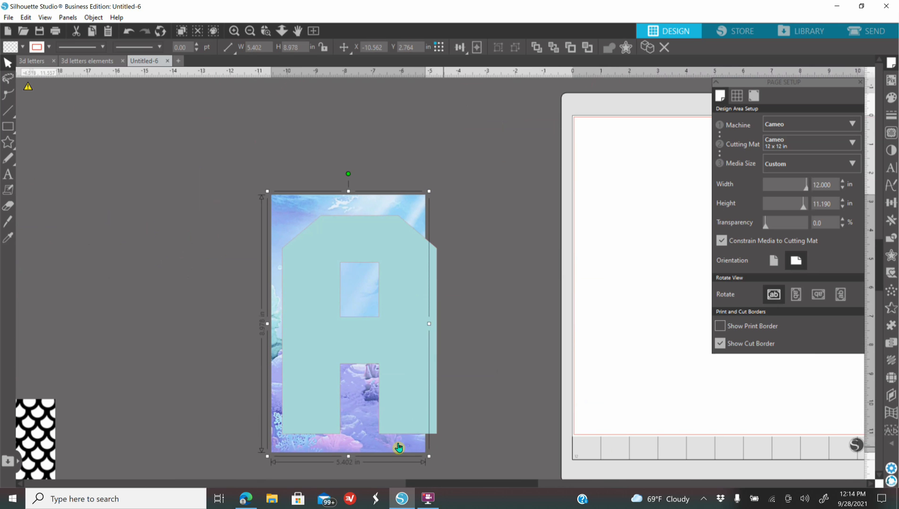
drag(396, 430, 396, 425)
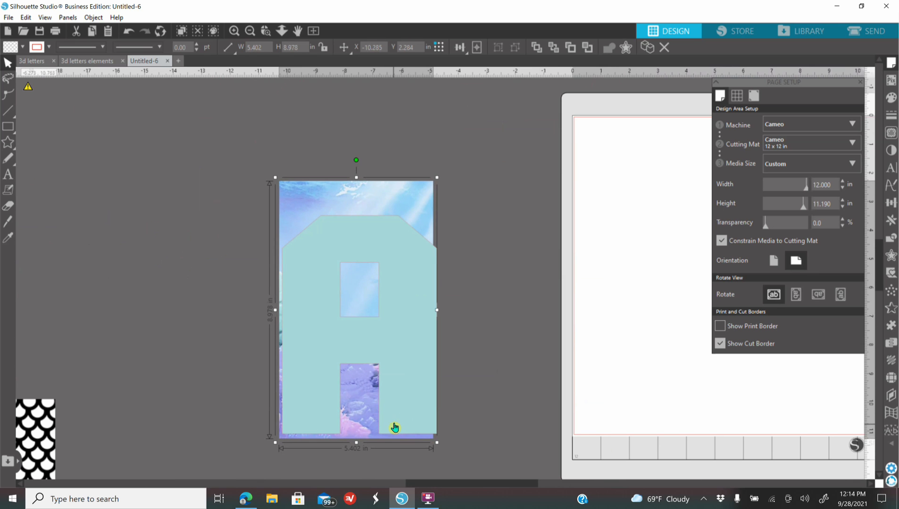
drag(438, 311, 447, 318)
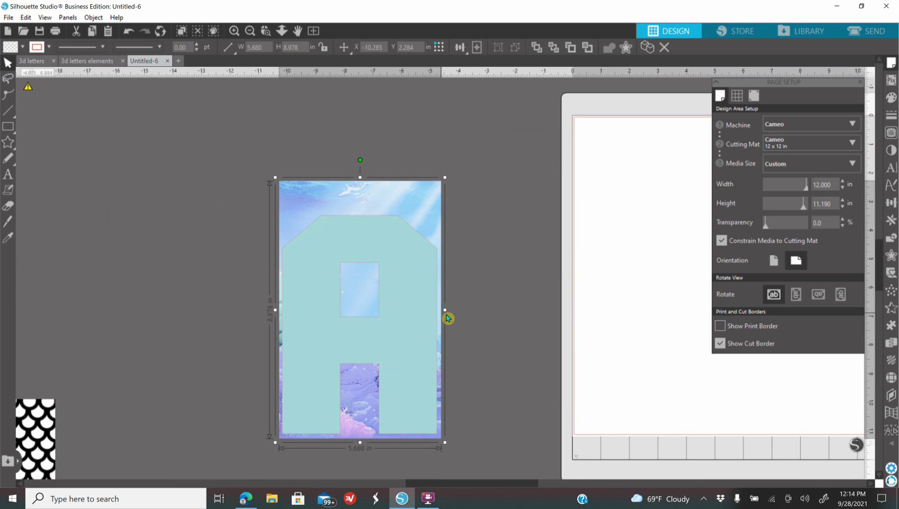
drag(361, 178, 361, 205)
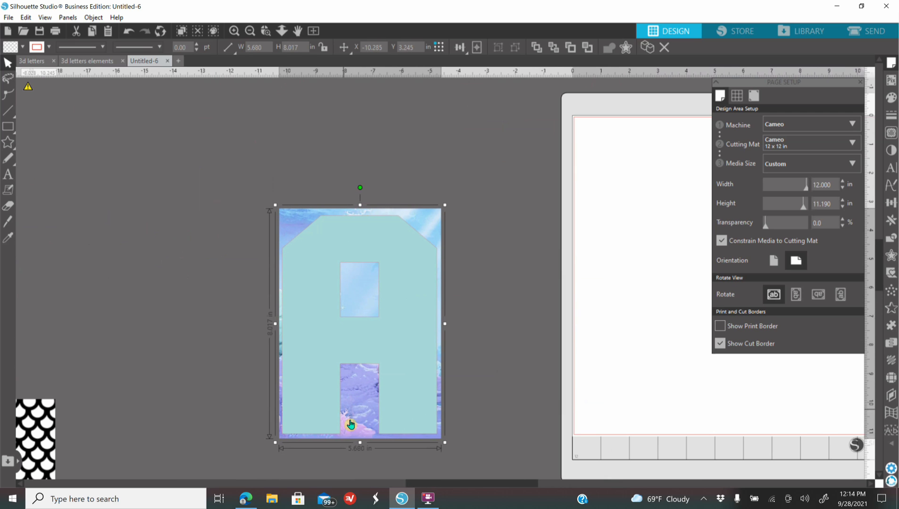
Crop the coral background to the shape of the teal letter A
drag(206, 184, 500, 461)
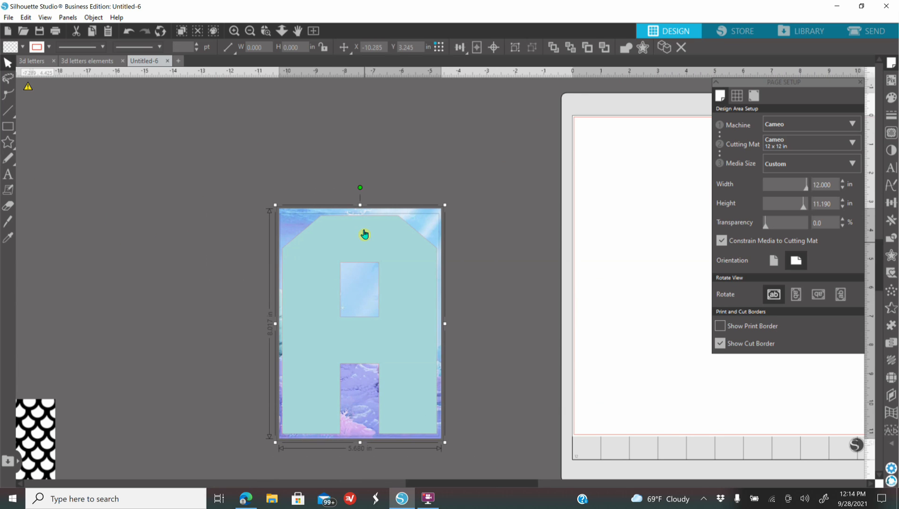
click(893, 239)
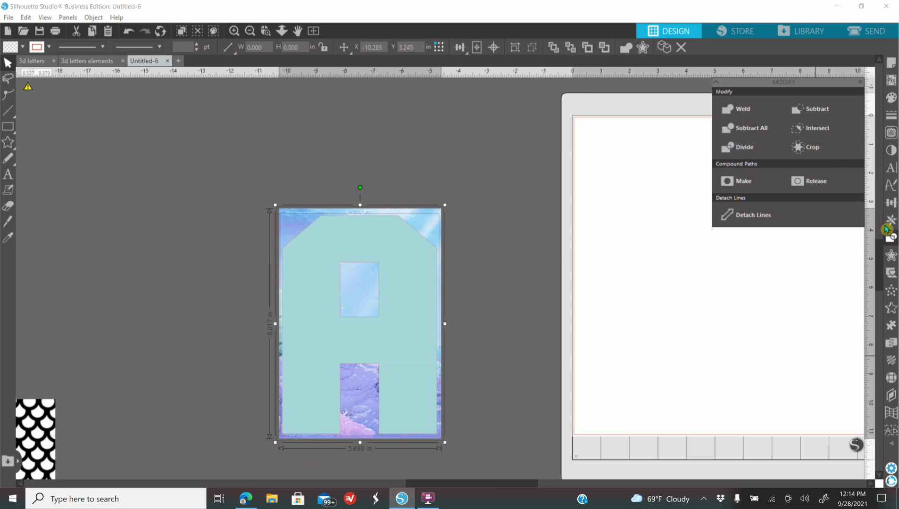
click(819, 150)
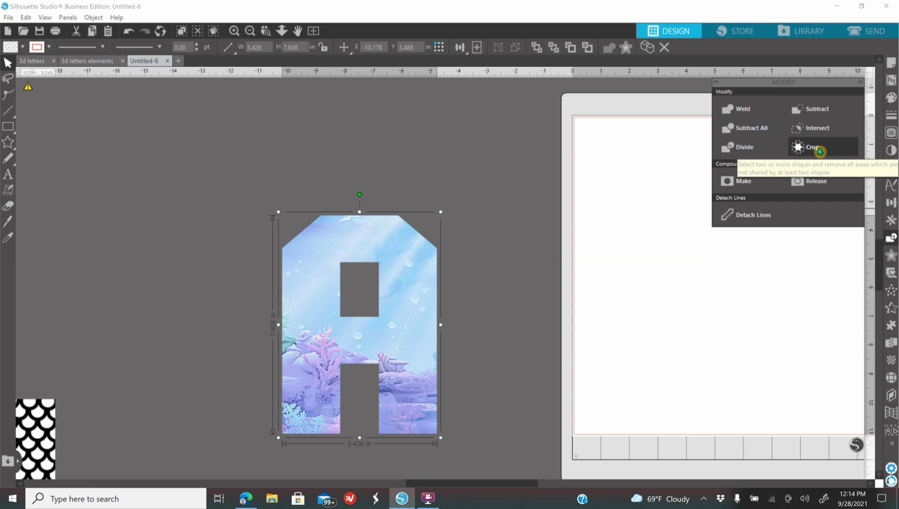
Move the lilac letter A outline from the row onto the coral letter A and line up their edges
click(251, 31)
click(251, 32)
drag(265, 164, 419, 305)
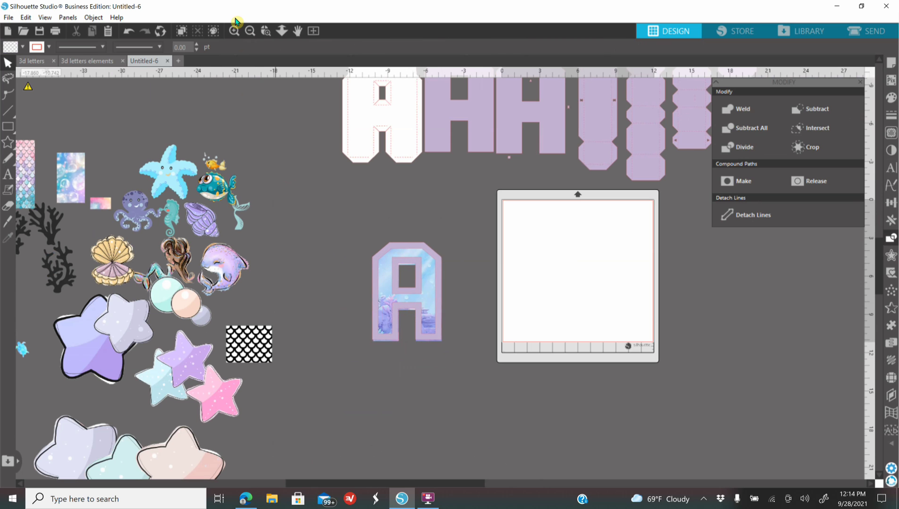
click(234, 31)
click(234, 32)
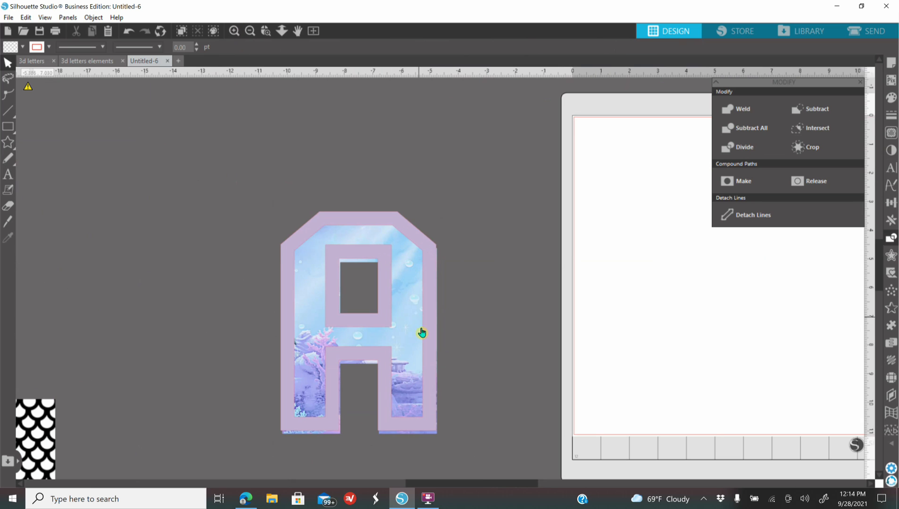
mouse_move(425, 279)
mouse_down()
mouse_move(528, 254)
mouse_move(523, 269)
mouse_move(428, 279)
mouse_up()
click(299, 223)
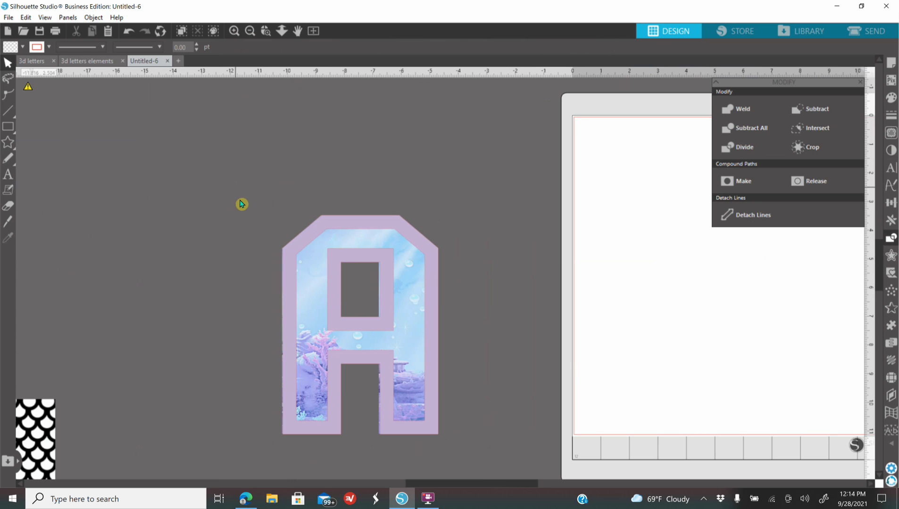
Move the lilac outline up and to the right, partly off the coral letter A
drag(433, 331, 449, 247)
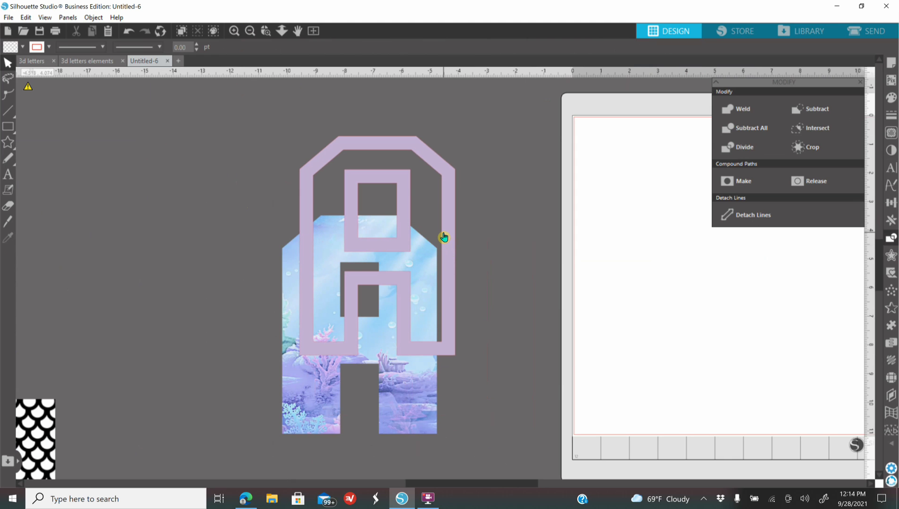
click(251, 32)
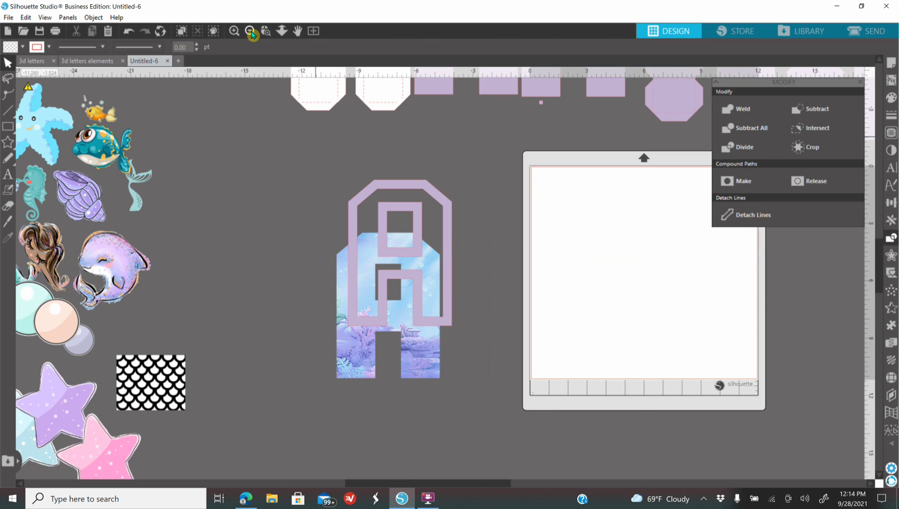
click(251, 32)
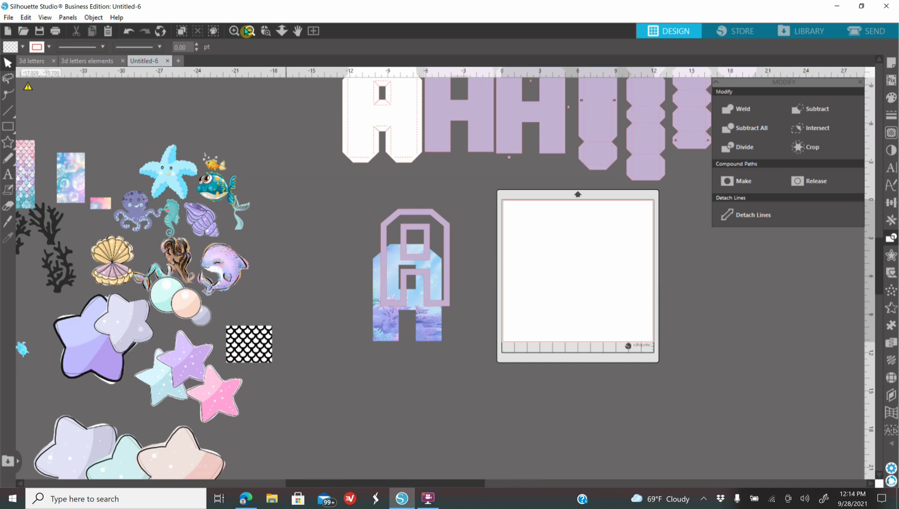
click(250, 32)
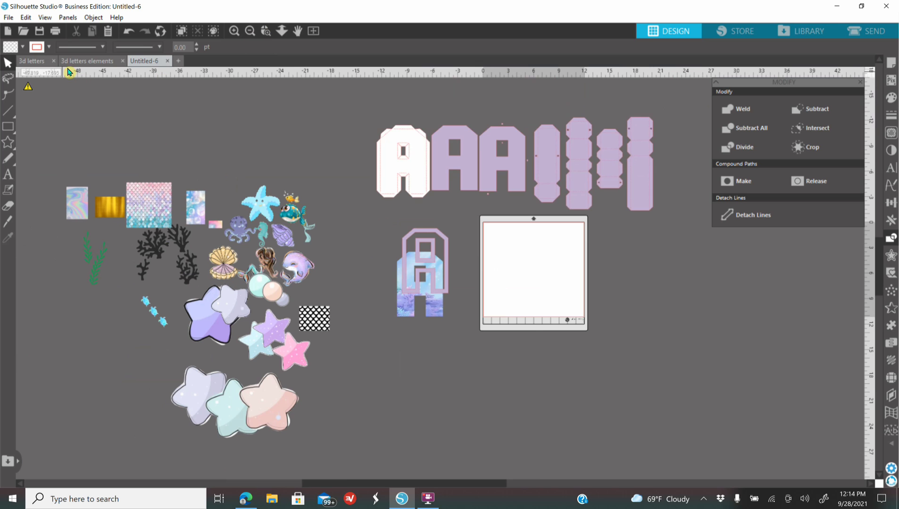
Delete all the mermaid clipart and backgrounds from the 3d letters drawing and return to the Untitled-6 drawing
click(30, 63)
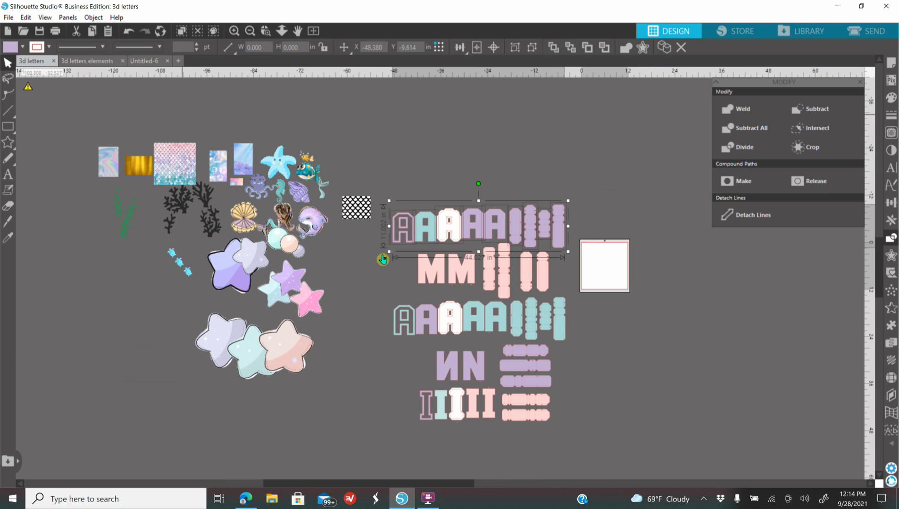
drag(92, 120, 367, 351)
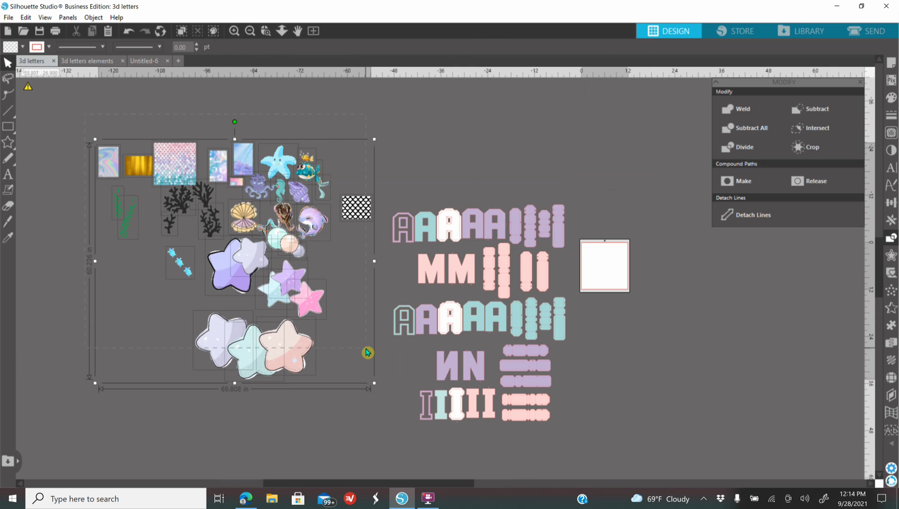
key(Delete)
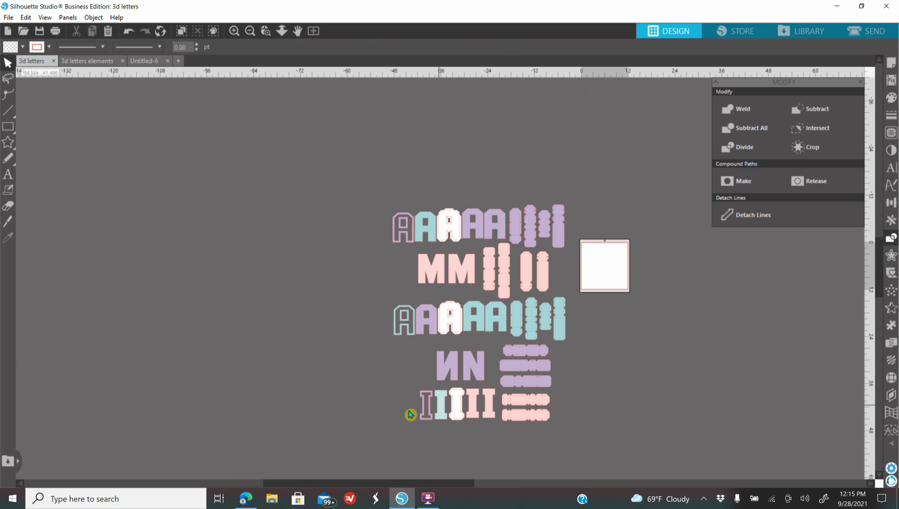
click(145, 62)
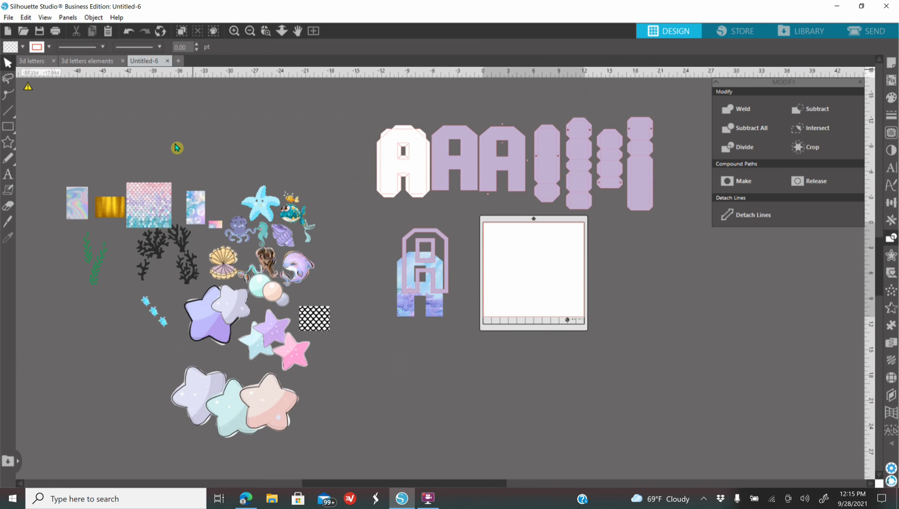
Examine the gold metal texture image in the web browser and return to Silhouette Studio
click(245, 500)
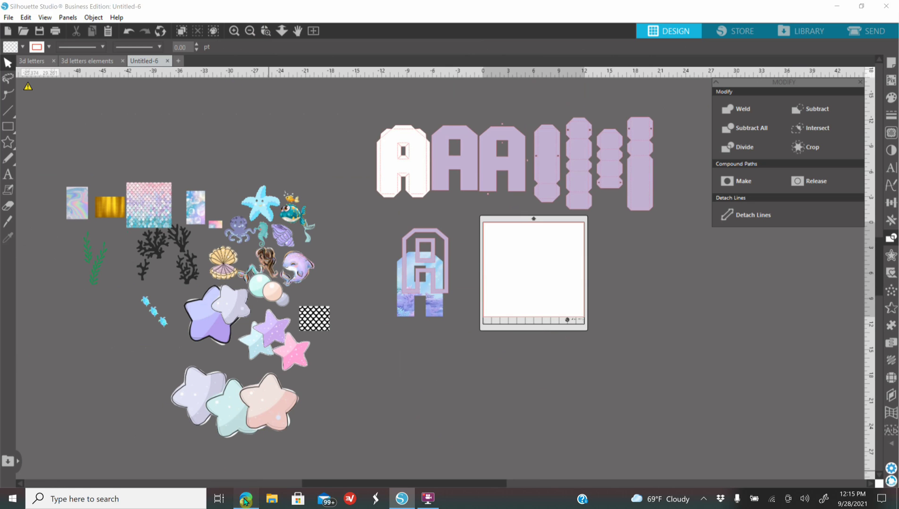
click(592, 14)
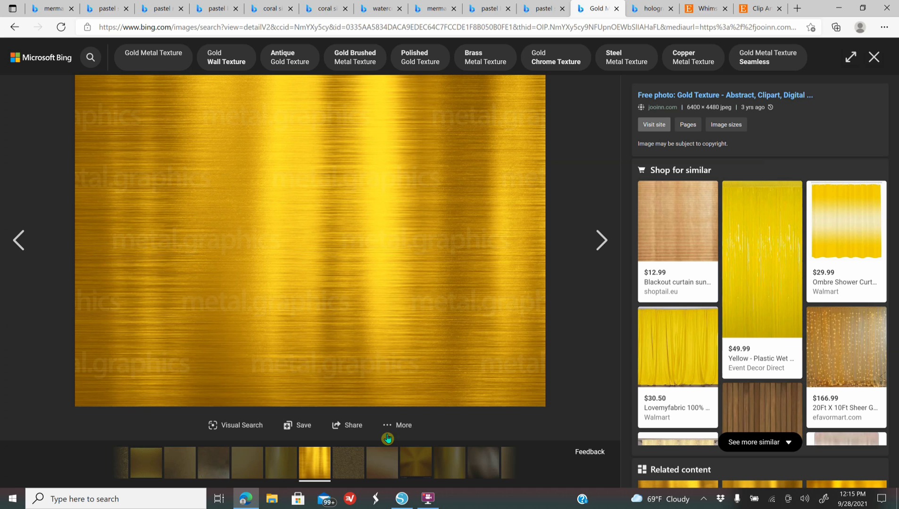
click(402, 498)
Place the gold texture below the page at about 22 in wide and move the lilac letter A outline onto it
drag(114, 216, 585, 457)
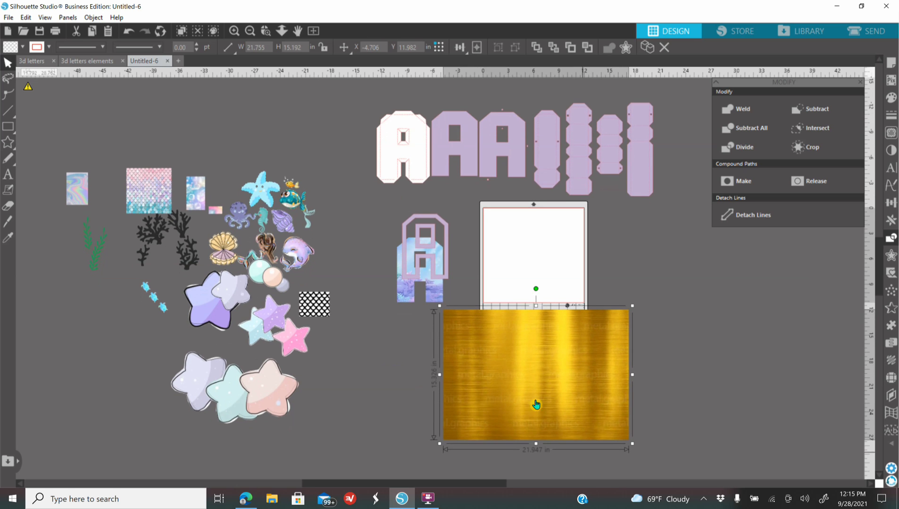
drag(445, 279, 522, 389)
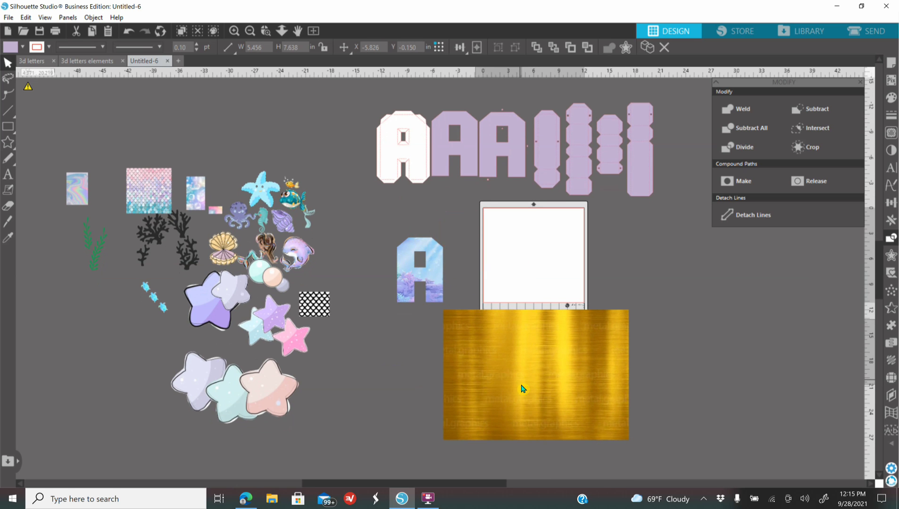
Duplicate the gold texture, move the copy beside the mermaid clipart and shrink it to about 12.7 in wide
click(595, 398)
right_click(595, 395)
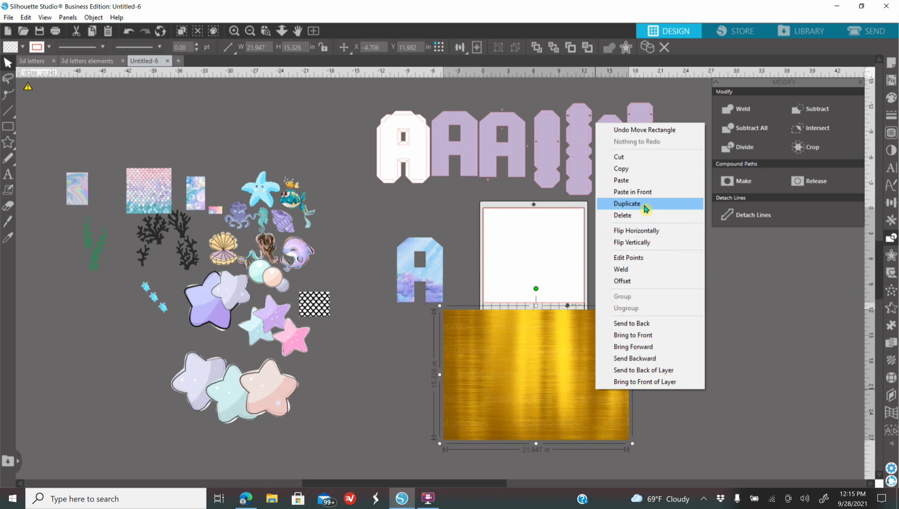
click(627, 203)
drag(596, 389, 180, 385)
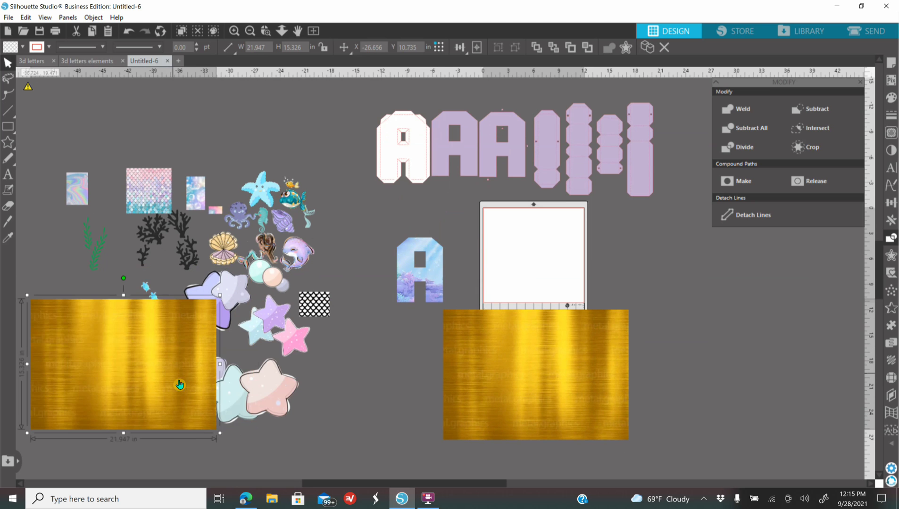
drag(216, 431, 128, 360)
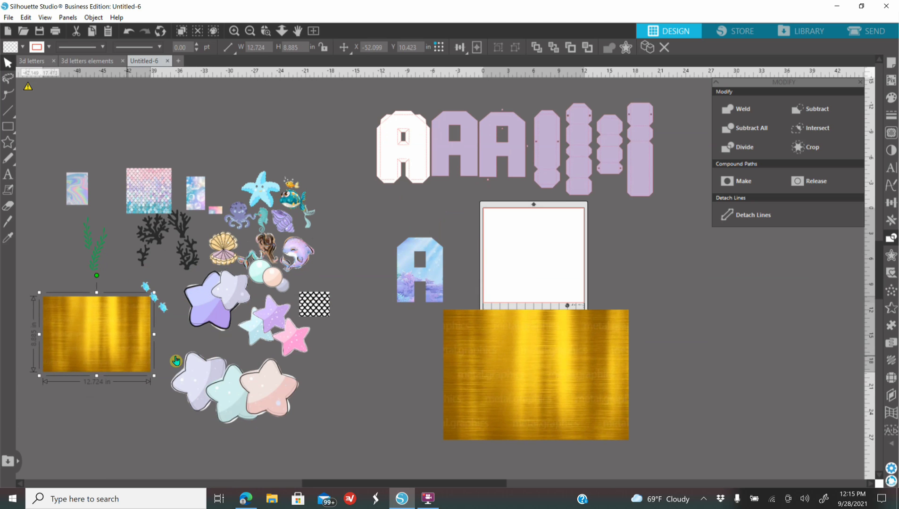
Send the large gold texture to the back, behind the lilac letter A outline
right_click(518, 398)
click(580, 326)
click(731, 361)
click(233, 33)
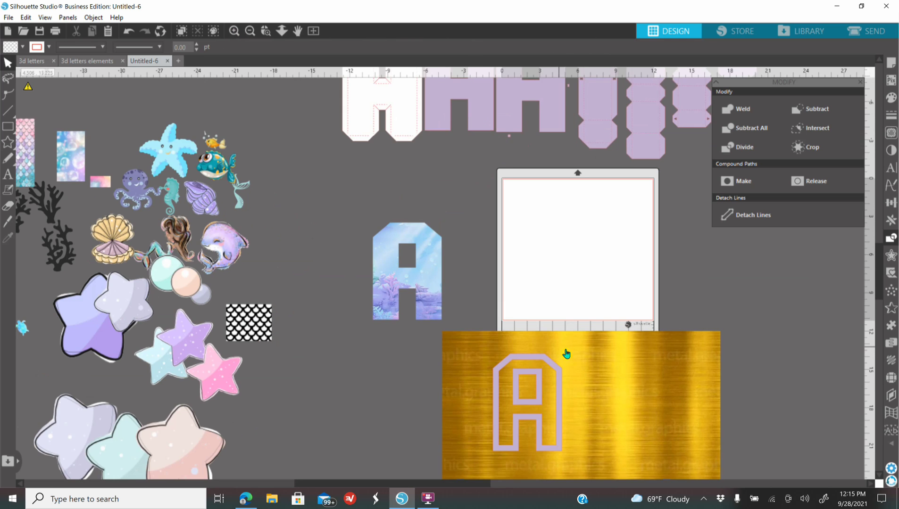
Crop the large gold texture to the letter A outline and move the gold outline onto the coral letter A
scroll(566, 353, down, 3)
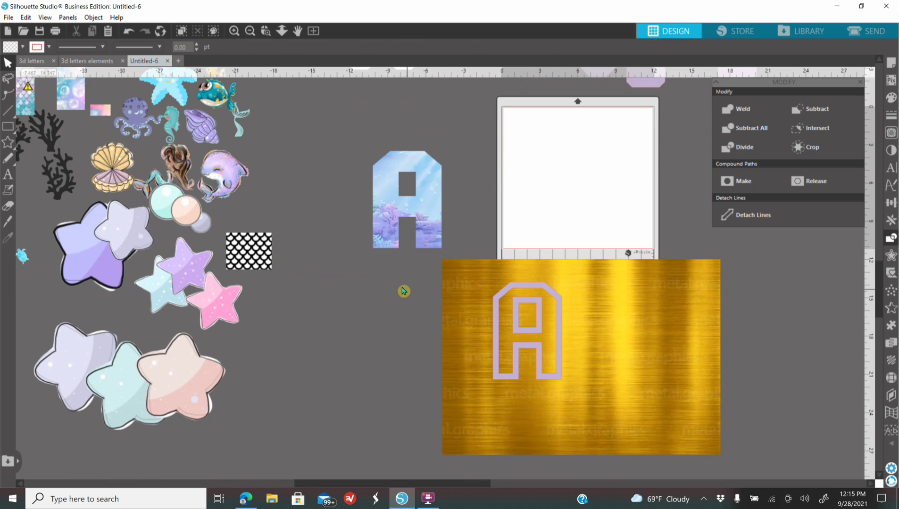
click(465, 309)
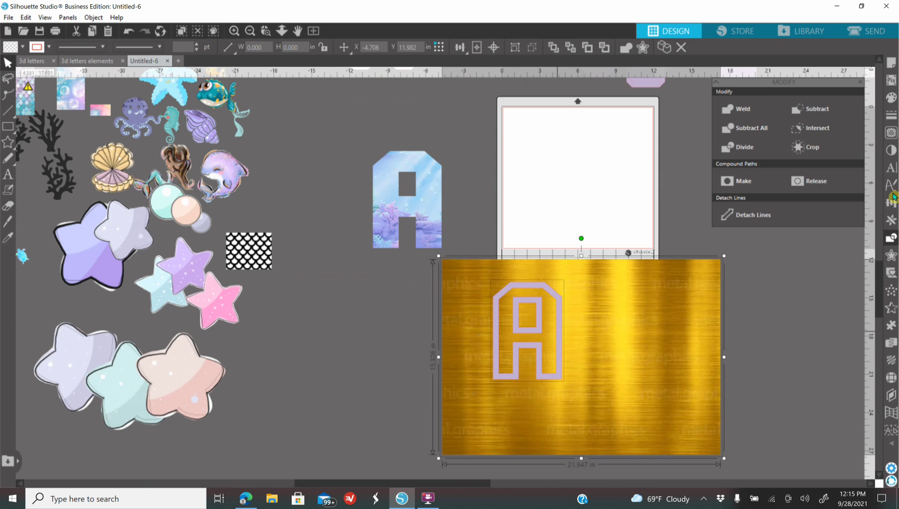
click(809, 147)
drag(552, 306, 430, 234)
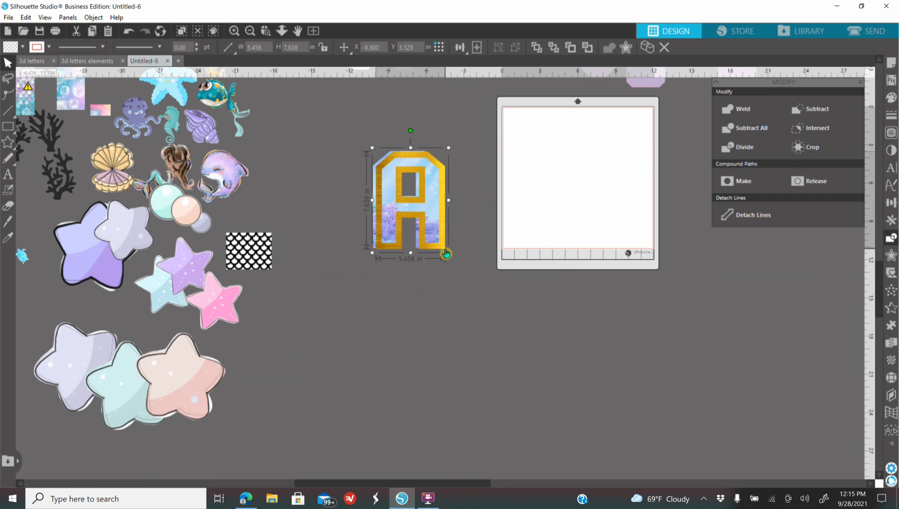
Select the gold outline and the coral letter A together and align them on their centers
click(234, 33)
scroll(371, 322, up, 3)
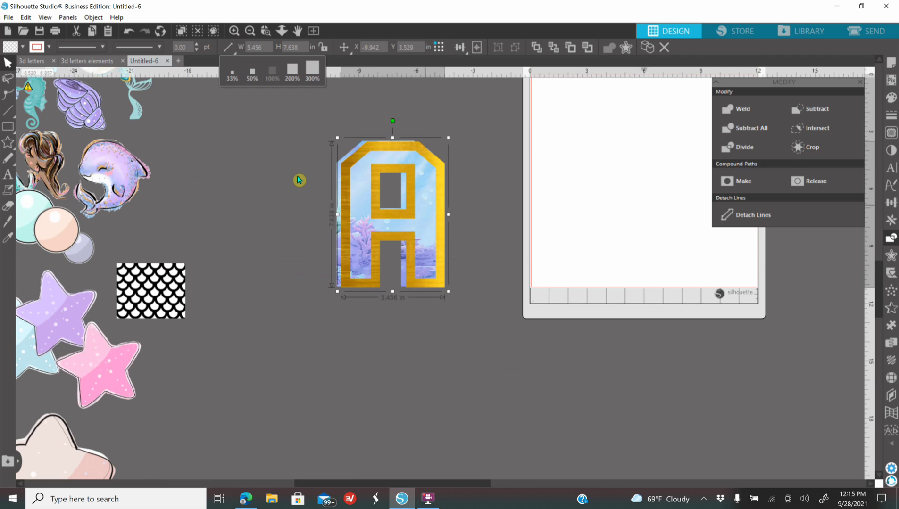
click(298, 176)
click(346, 214)
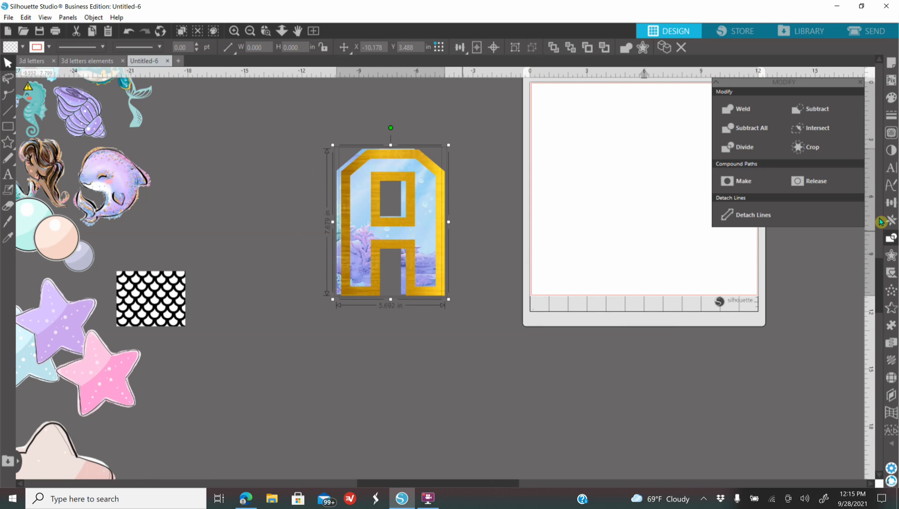
click(892, 206)
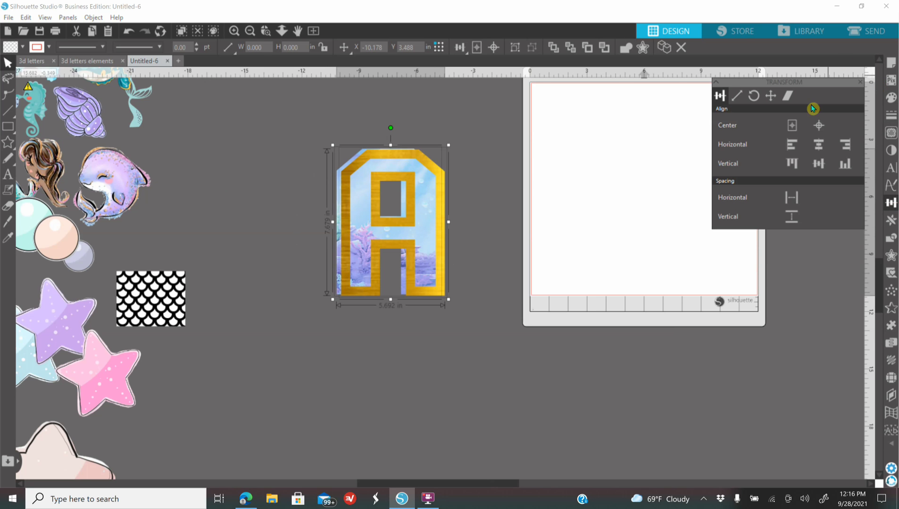
click(818, 126)
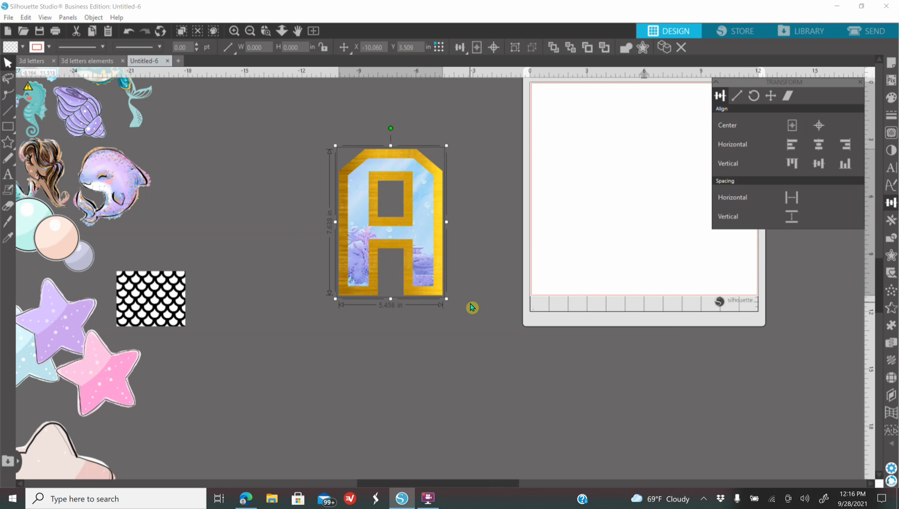
Switch to the browser, copy the black mermaid tail silhouette from Bing Images and paste it into the Silhouette Studio drawing
click(250, 34)
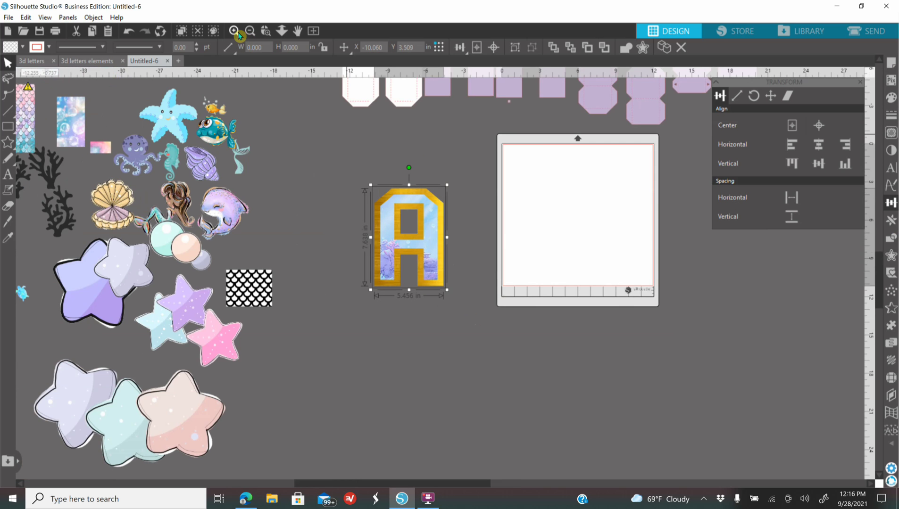
click(236, 33)
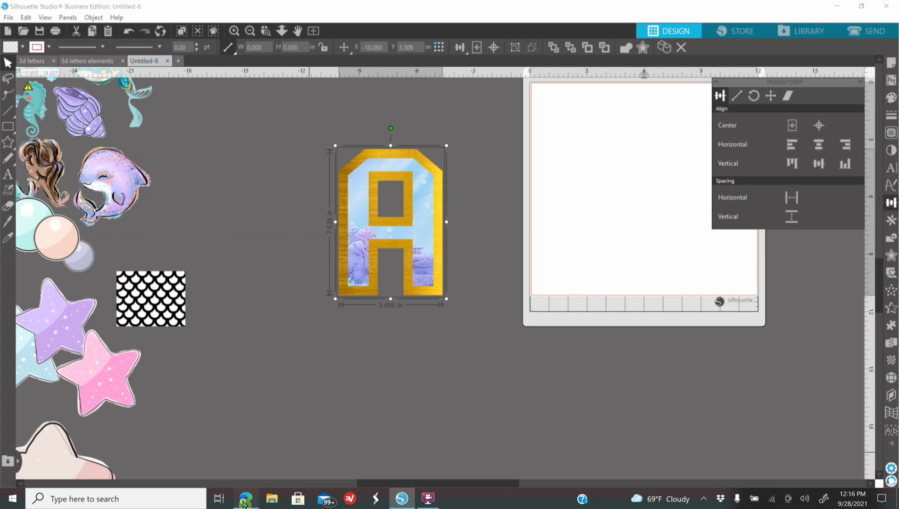
click(245, 499)
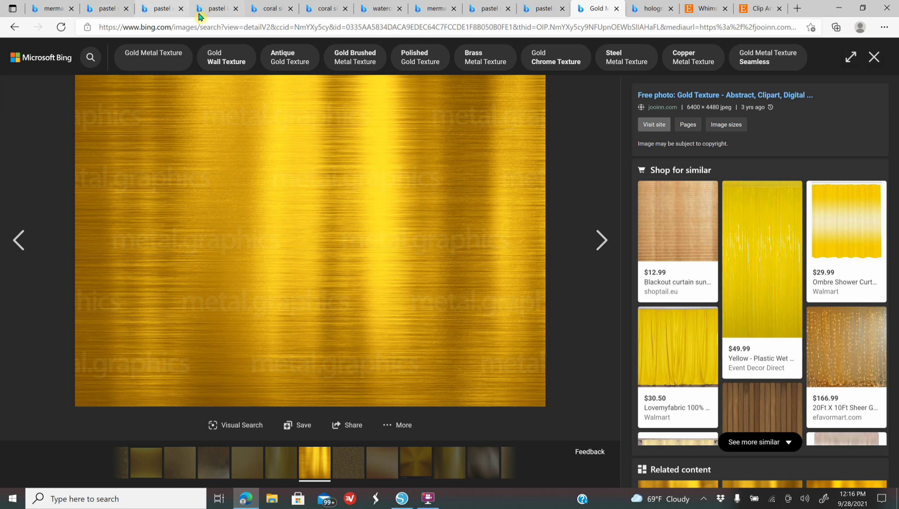
click(51, 14)
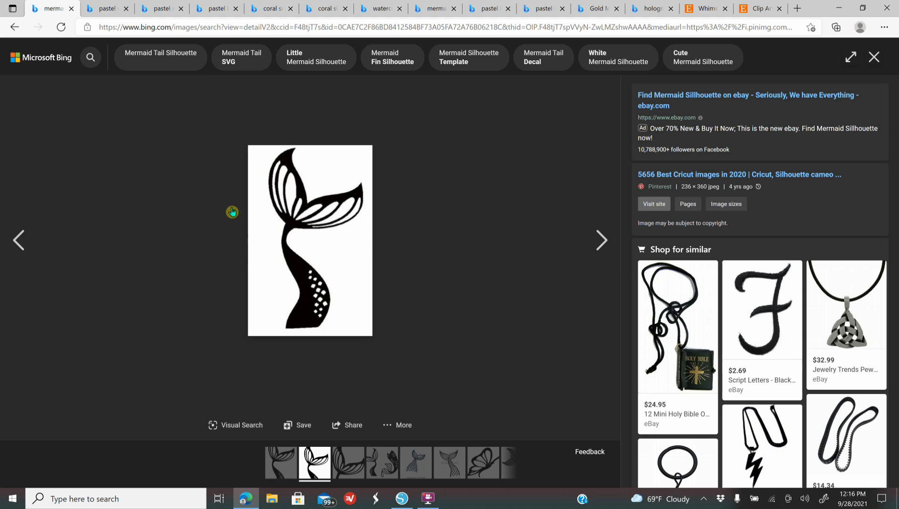
right_click(300, 225)
click(338, 264)
click(402, 497)
right_click(223, 187)
click(253, 244)
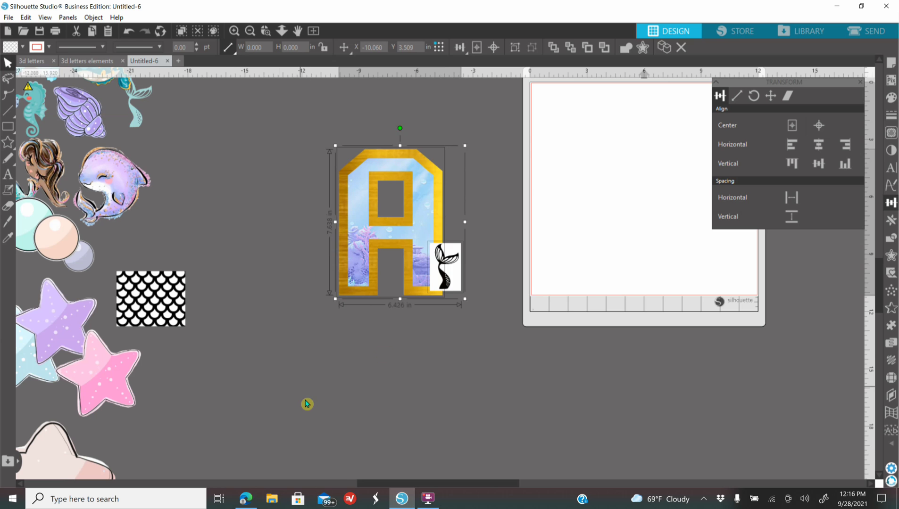
Enlarge the pasted mermaid tail image to about 7.7 in wide and move it beside the letter A
drag(465, 295, 602, 425)
drag(504, 391, 542, 361)
drag(363, 246, 360, 250)
click(387, 265)
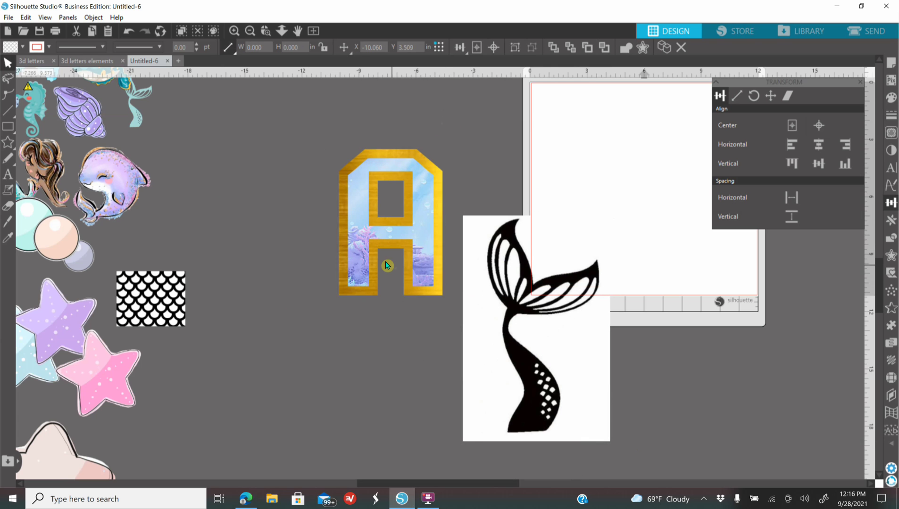
Move the gold-outlined letter A and the mermaid tail image away from the cutting mat, keeping them side by side
click(345, 252)
drag(477, 153, 377, 227)
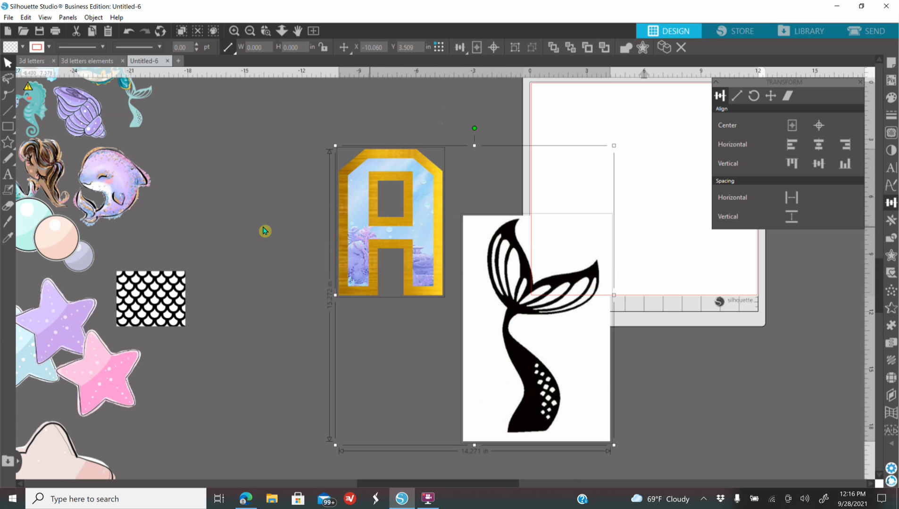
click(305, 227)
click(388, 227)
drag(387, 246, 293, 218)
drag(500, 358, 407, 307)
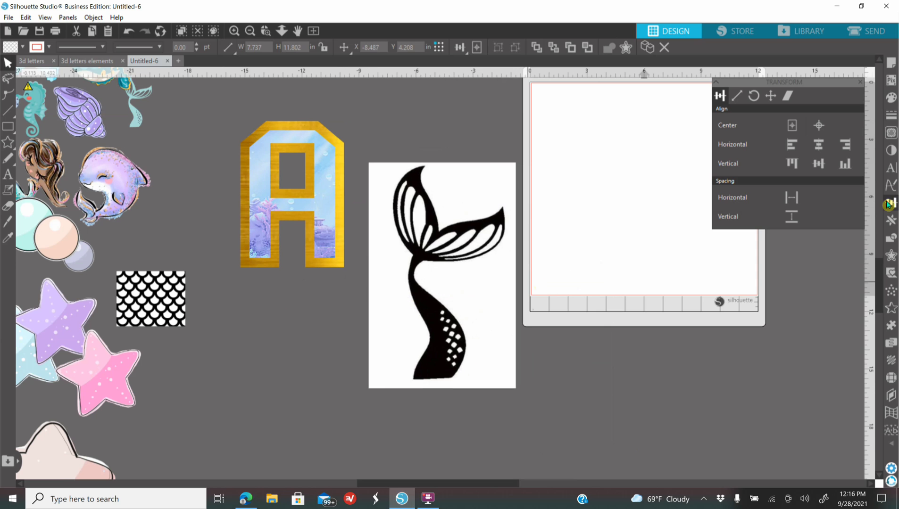
Select the whole mermaid tail image as the trace area
click(891, 133)
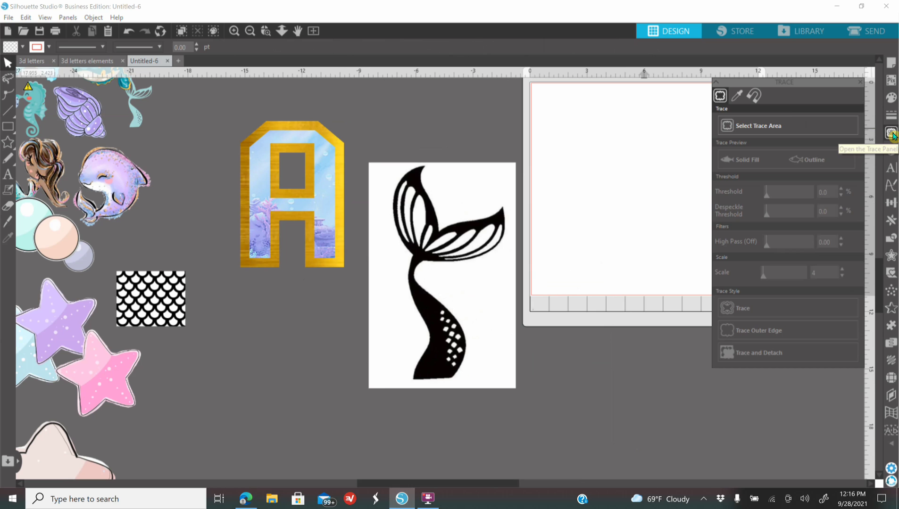
click(798, 122)
mouse_move(371, 151)
mouse_down()
mouse_move(523, 305)
mouse_move(517, 397)
mouse_up()
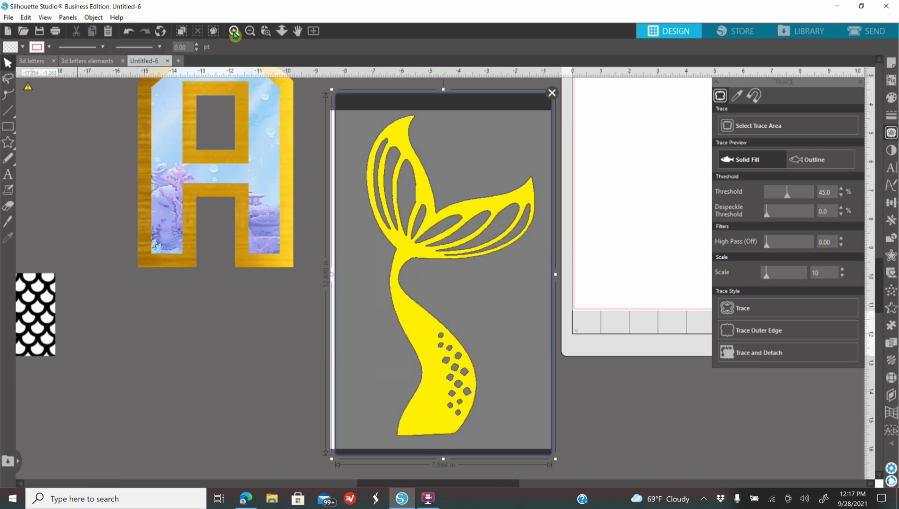
Trace the mermaid tail with a threshold of 78% and delete the original tail image
click(234, 31)
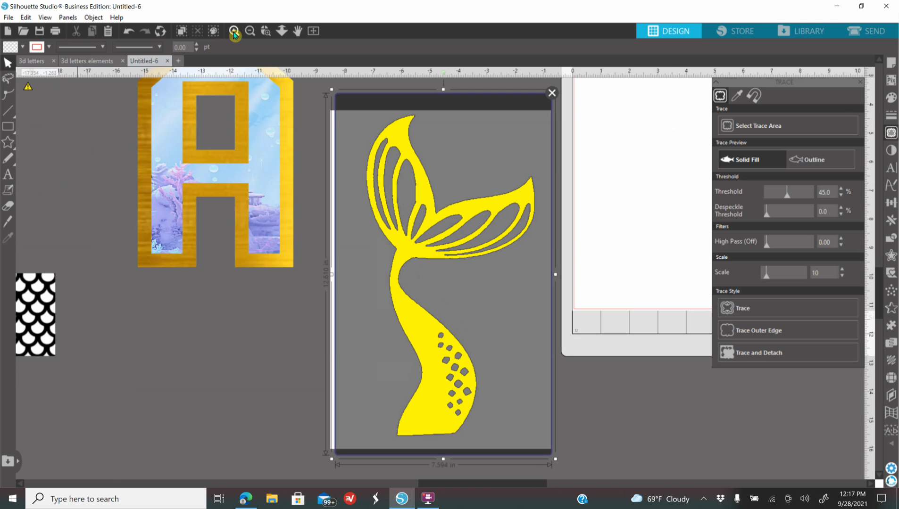
click(234, 32)
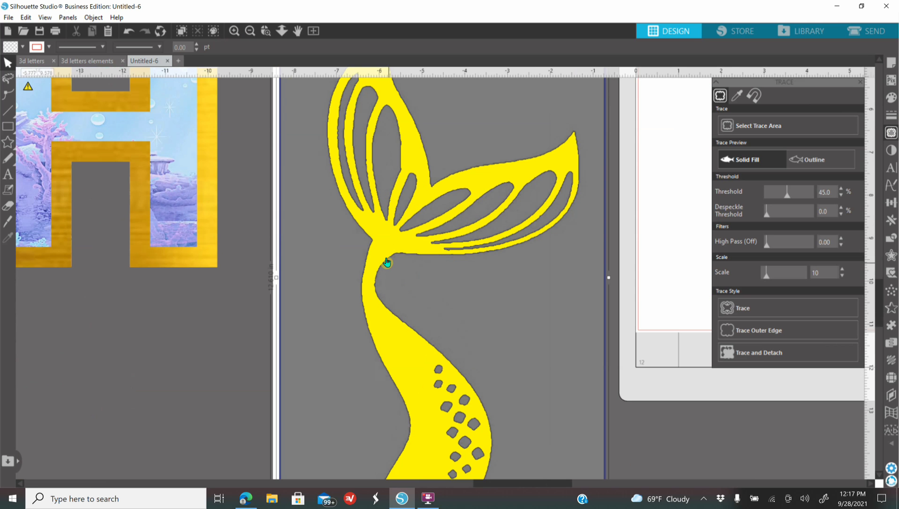
click(797, 194)
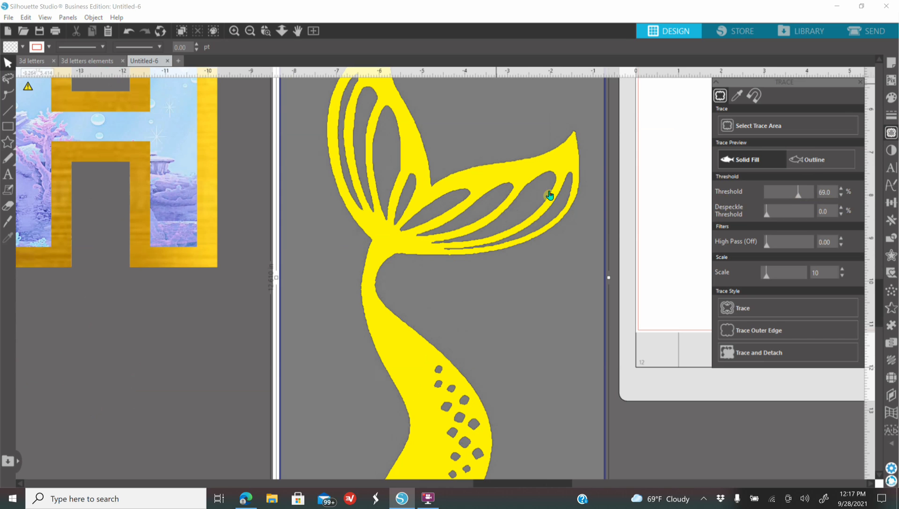
click(805, 195)
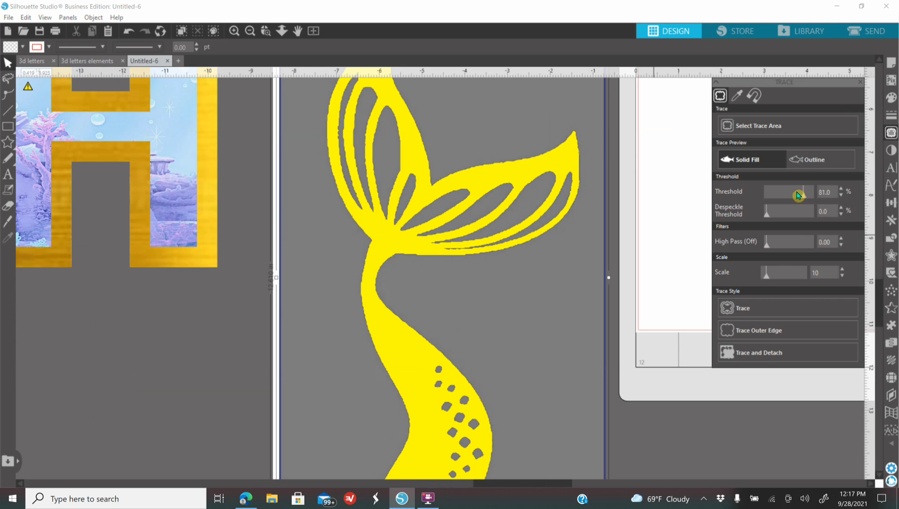
click(804, 194)
click(744, 309)
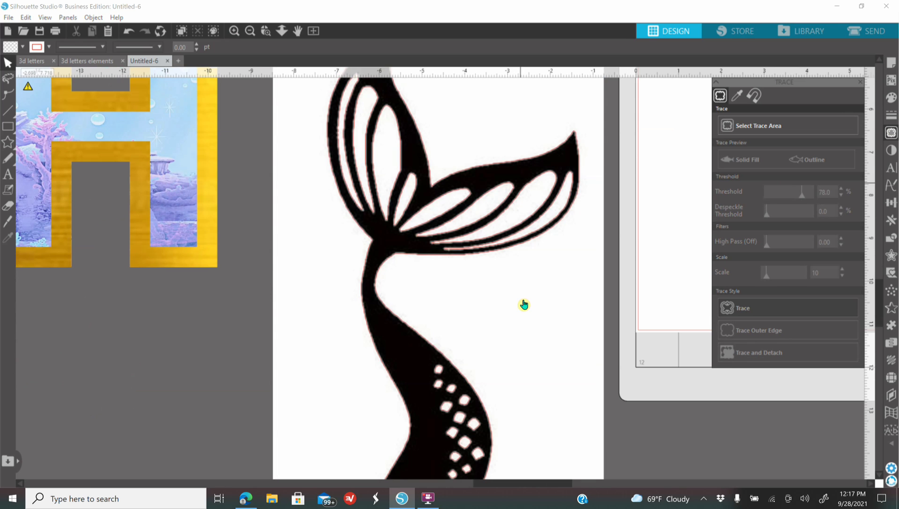
click(524, 320)
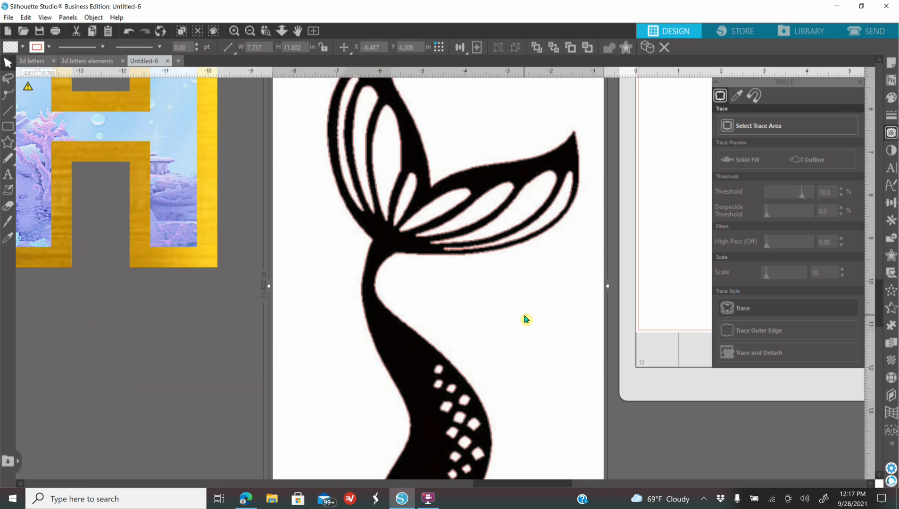
key(Delete)
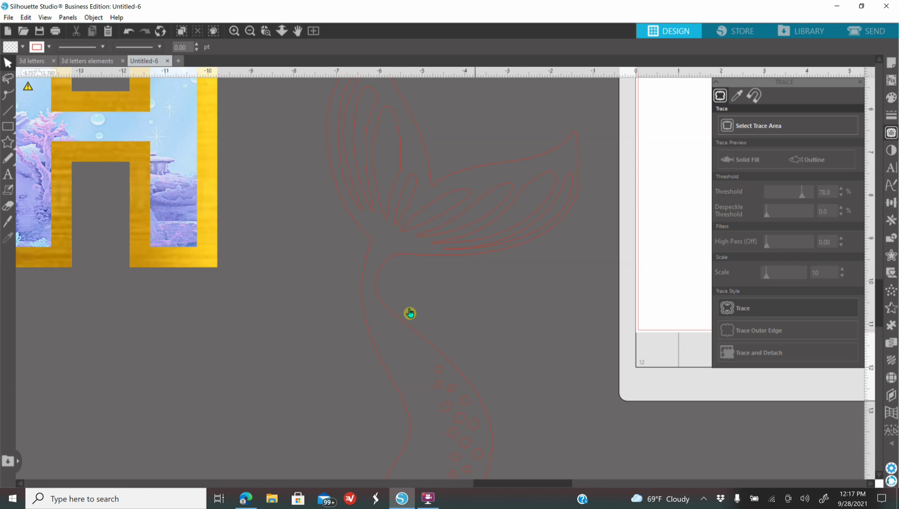
Fill the traced mermaid tail with the recently used dark charcoal and shift it slightly up
click(251, 36)
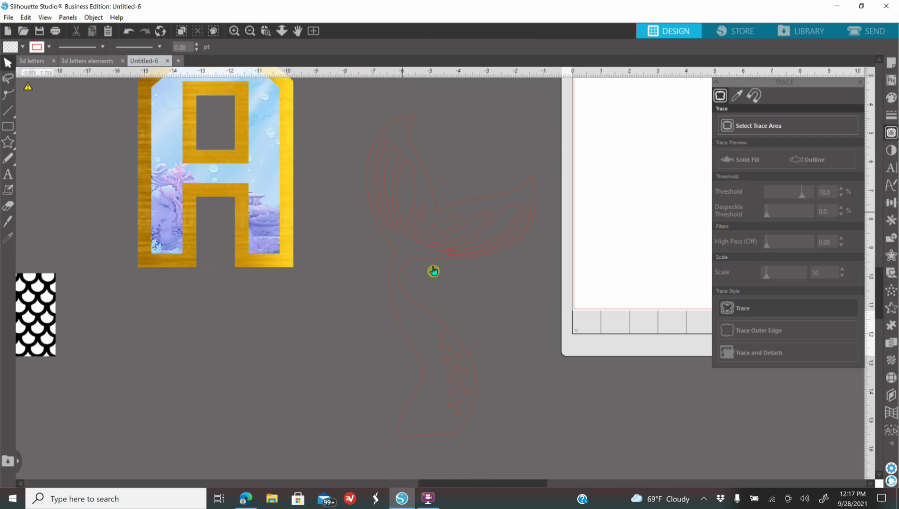
click(429, 315)
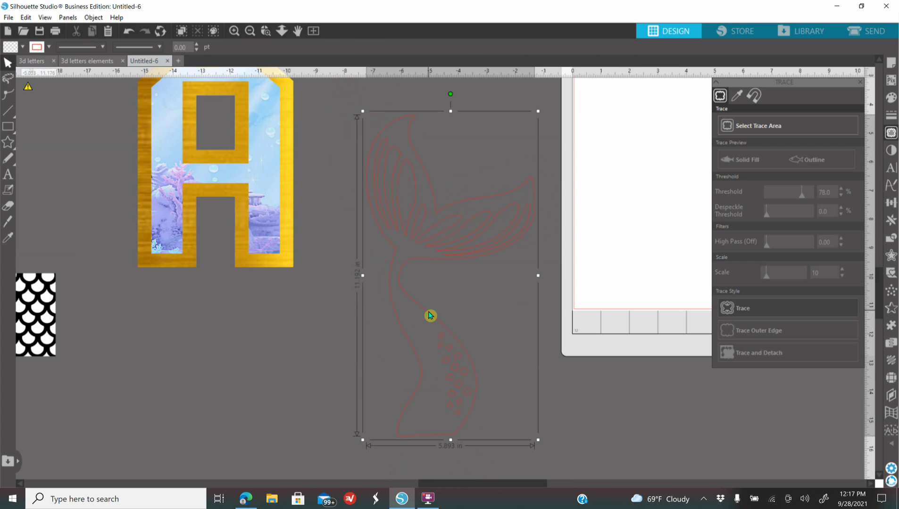
click(891, 98)
click(739, 121)
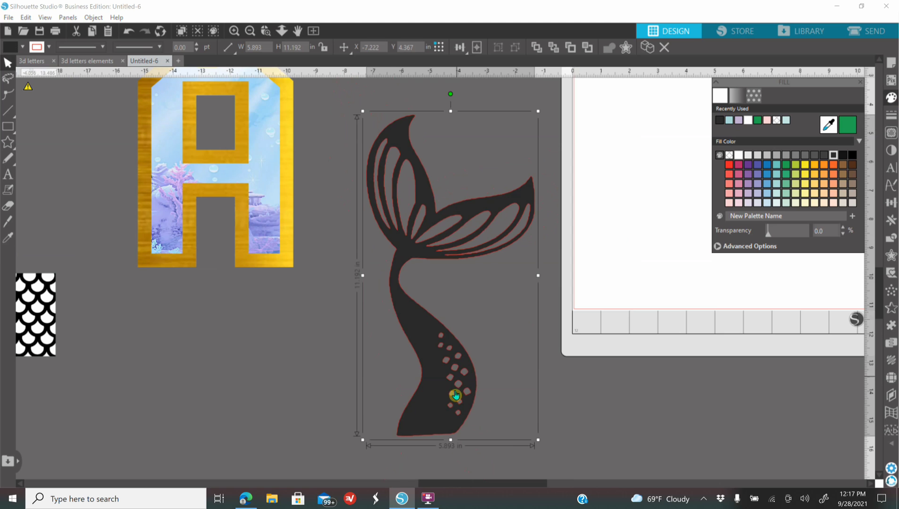
drag(456, 397, 460, 364)
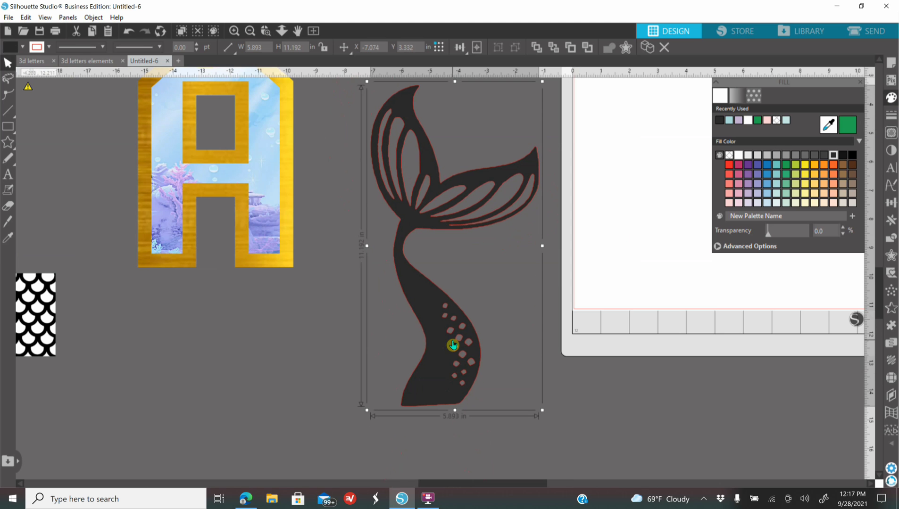
Release the mermaid tail's compound path and subtract all the inner fin and scale shapes from the tail
right_click(442, 327)
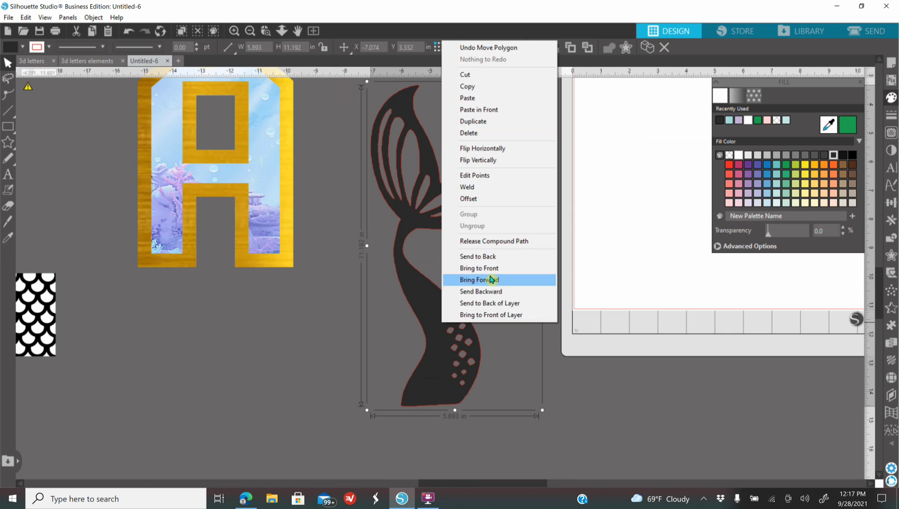
click(501, 248)
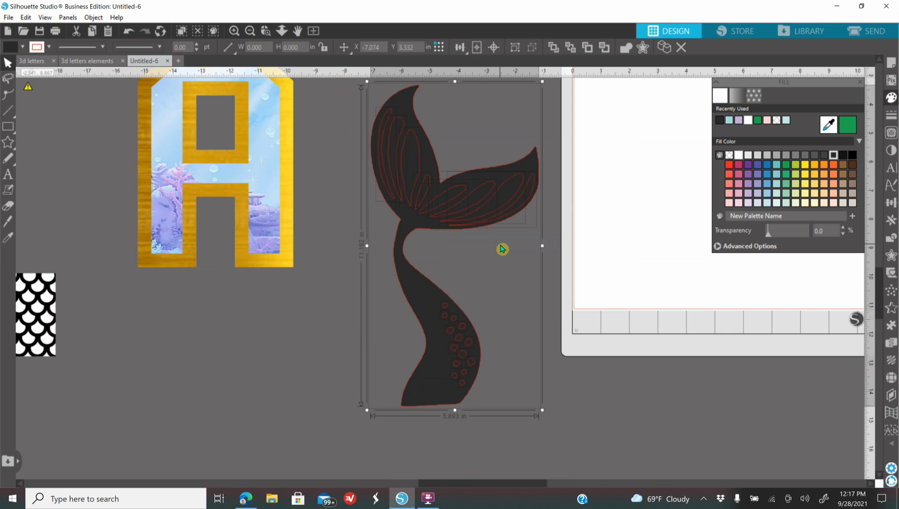
drag(332, 90, 592, 434)
click(891, 238)
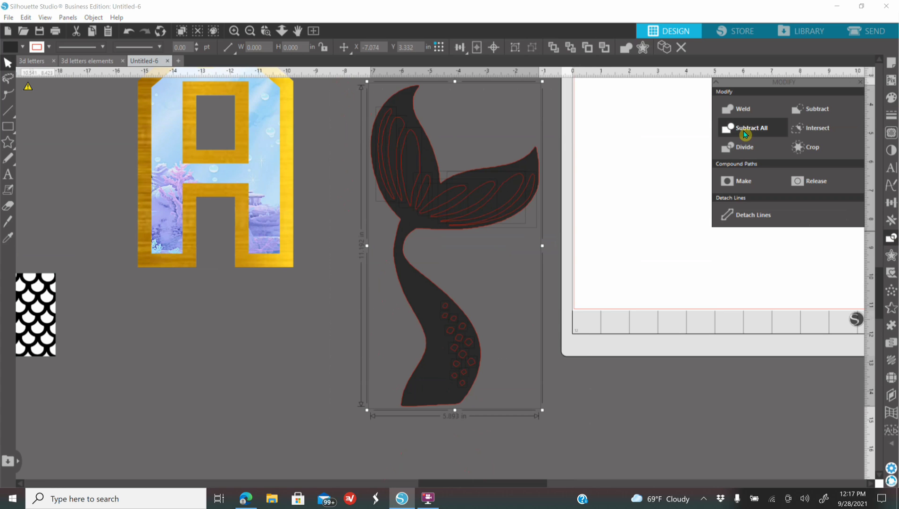
click(583, 381)
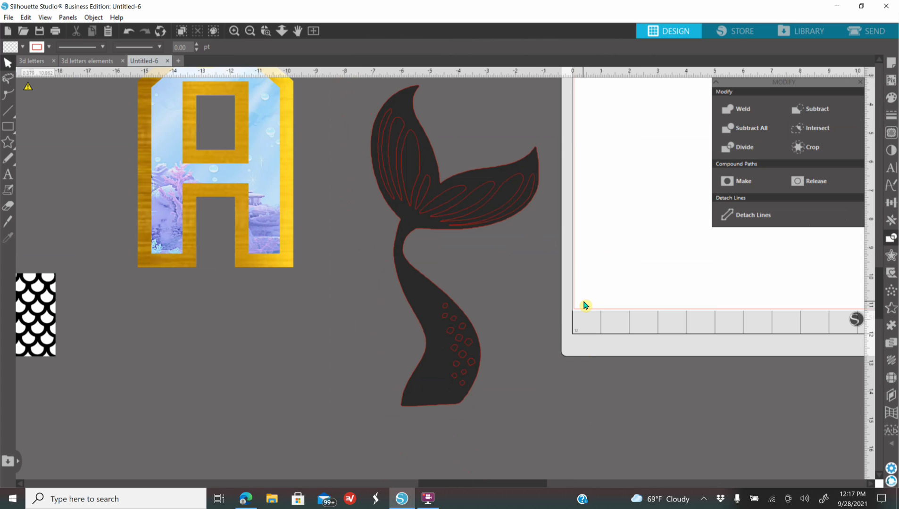
Move the cut-out mermaid tail aside, delete the leftover fin and scale pieces and bring the tail back beside the letter A
drag(416, 399, 648, 412)
drag(363, 114, 531, 404)
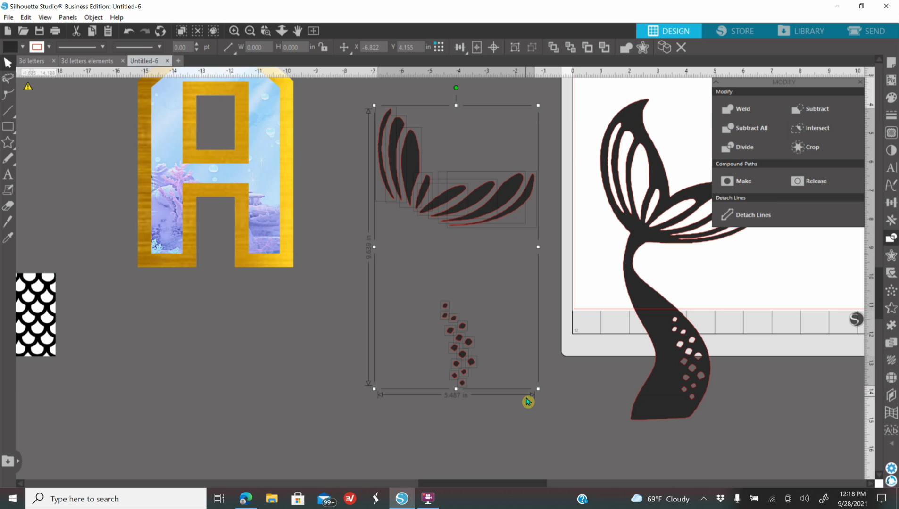
key(Delete)
drag(679, 375, 420, 356)
Compare a medium teal and a light blue sampled from the letter A's background as tail fills, settling on the recently used light aqua
click(891, 98)
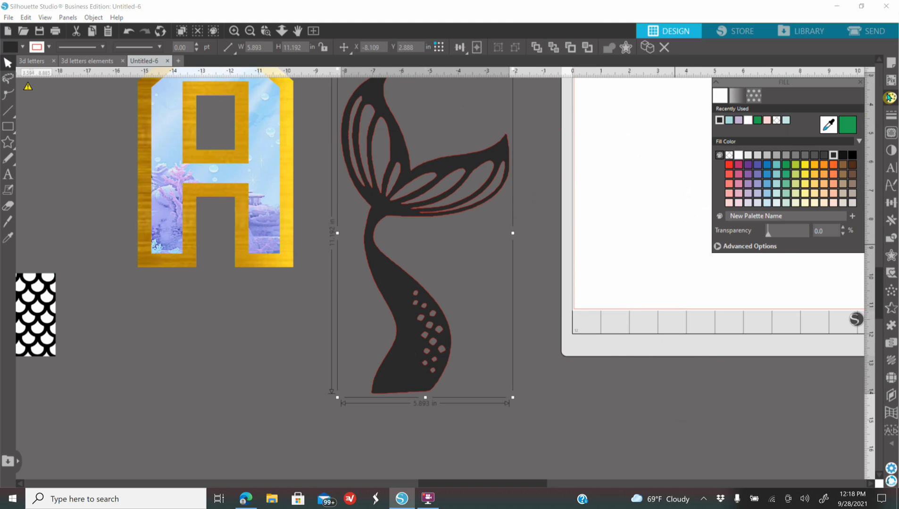
click(729, 121)
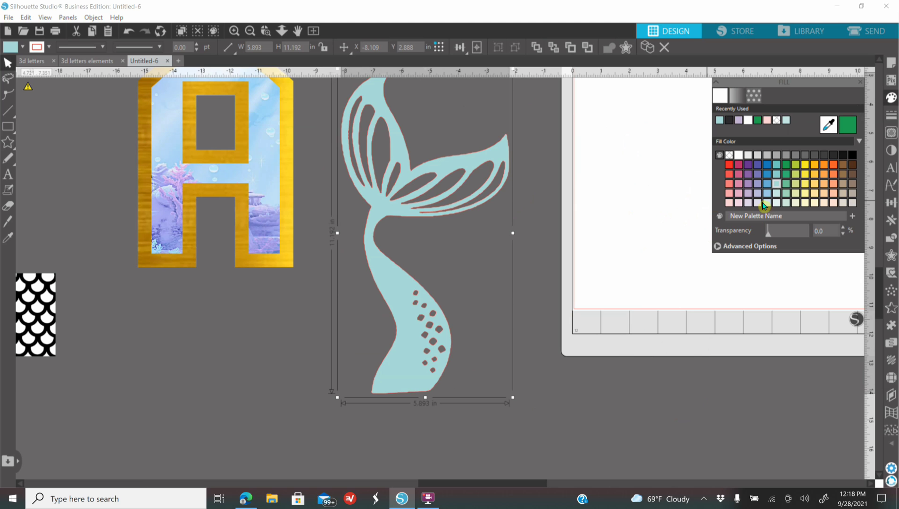
click(777, 175)
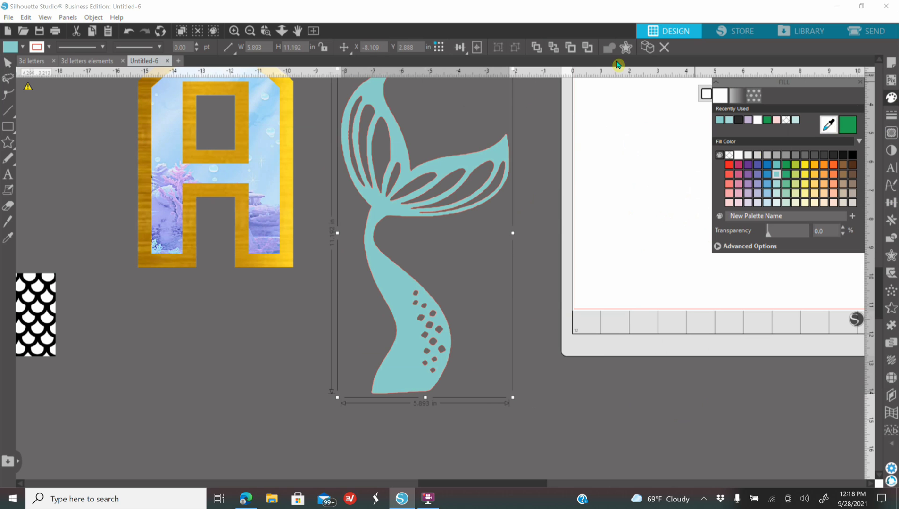
click(830, 127)
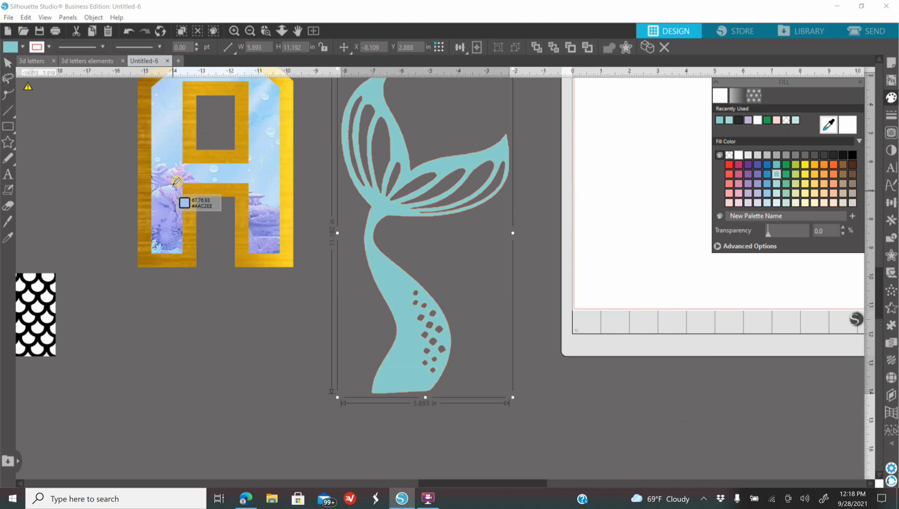
click(202, 169)
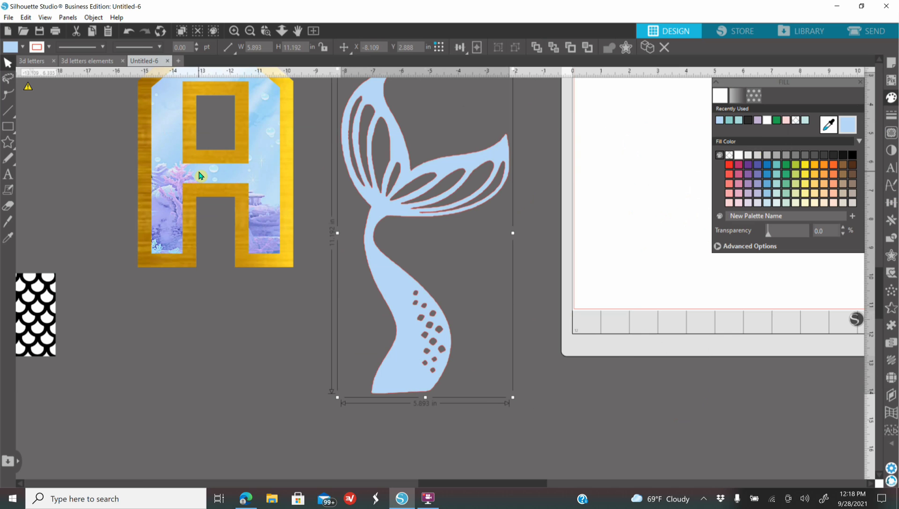
click(739, 122)
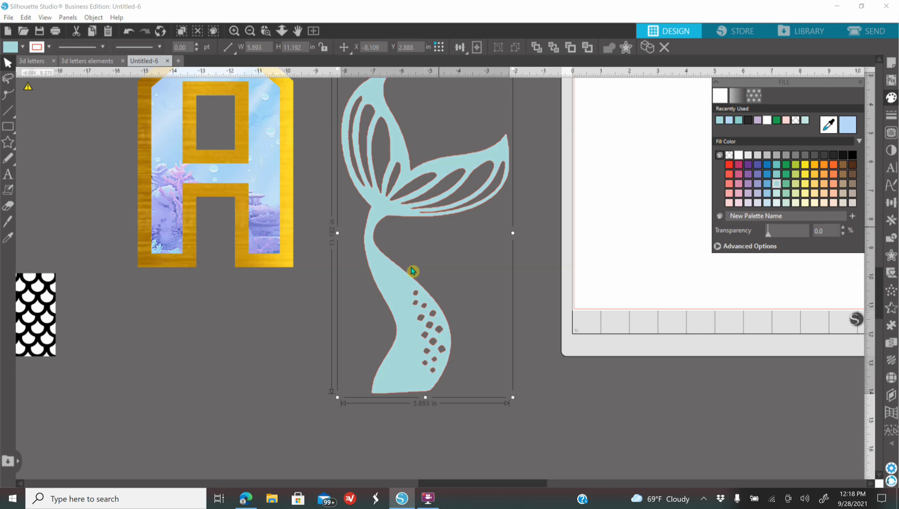
Make the line colour of the aqua mermaid tail transparent so its red outline is gone
click(234, 31)
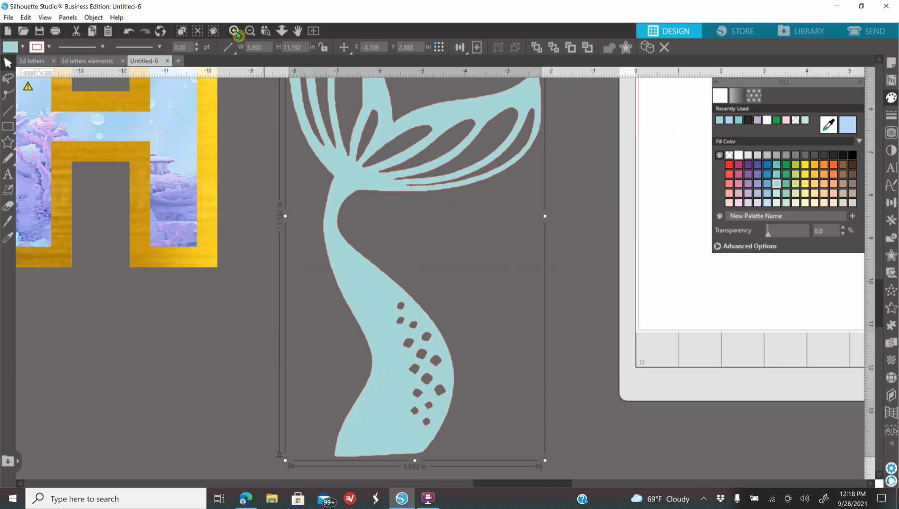
click(234, 31)
click(234, 31)
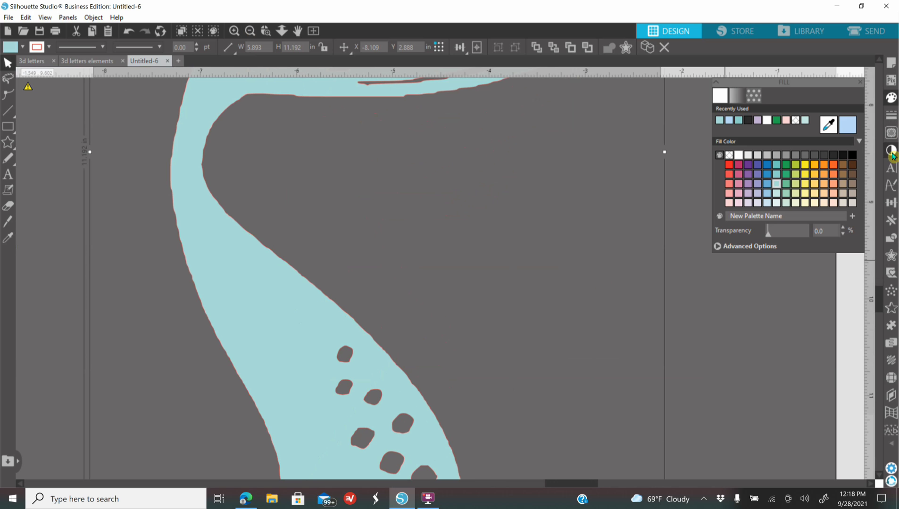
click(893, 117)
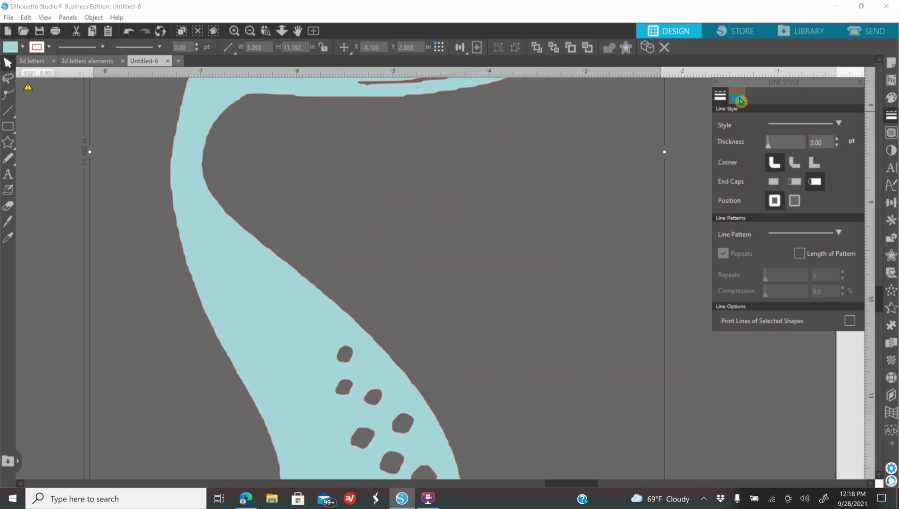
click(738, 97)
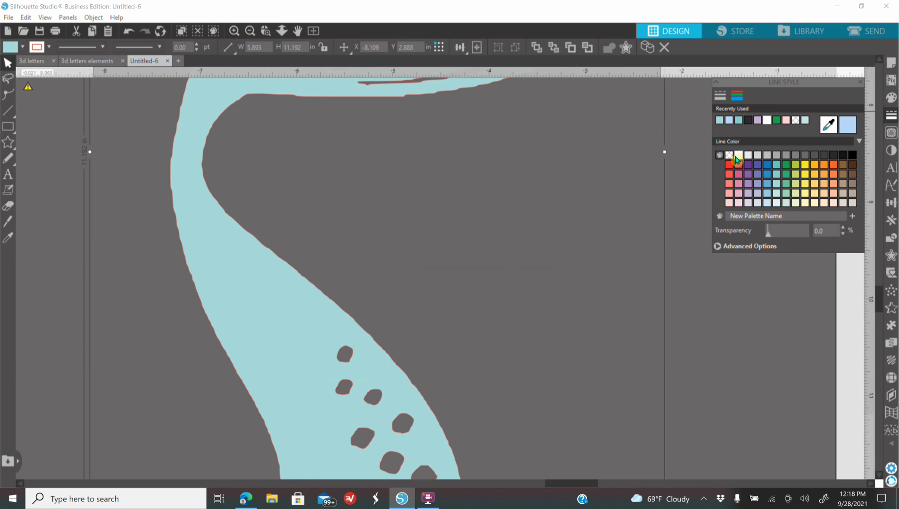
click(731, 157)
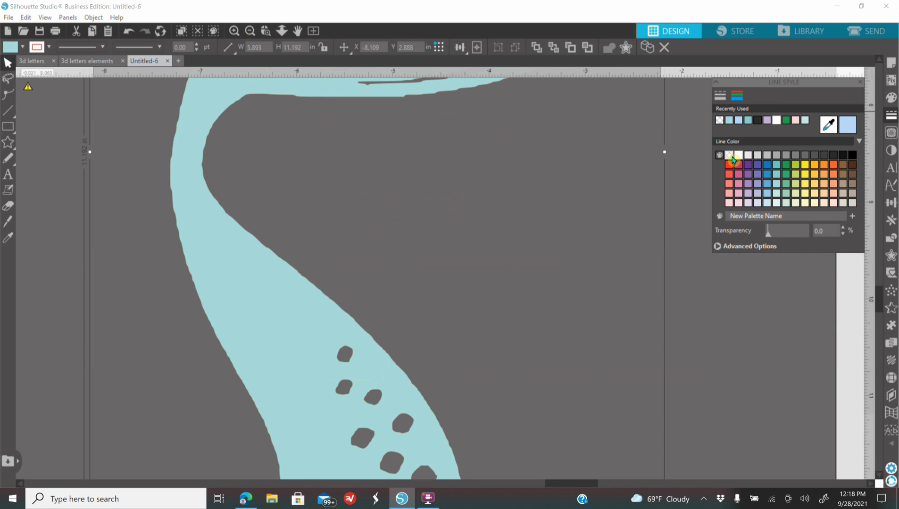
click(251, 31)
click(251, 31)
click(250, 32)
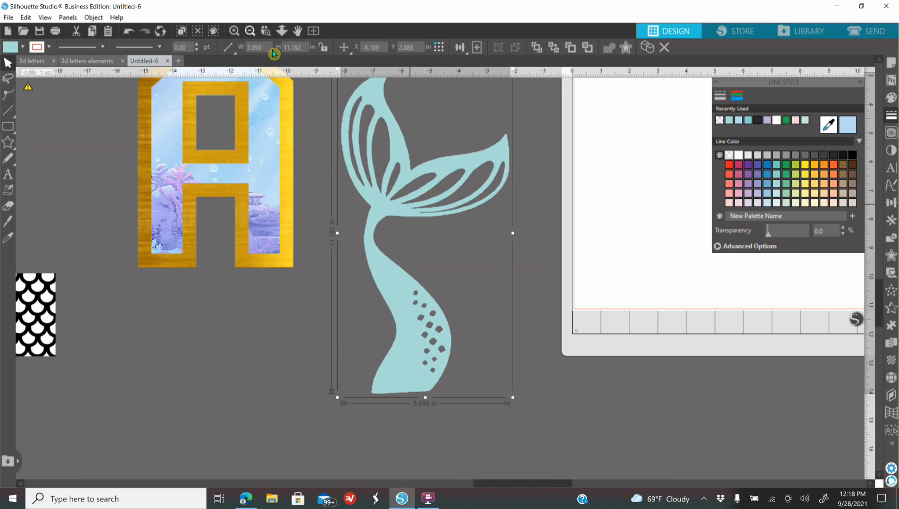
click(251, 32)
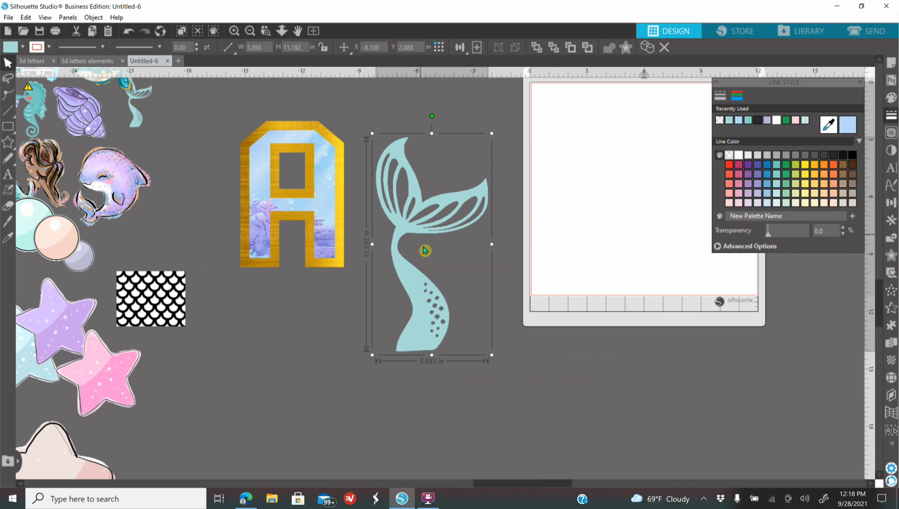
Offset the aqua mermaid tail outward by about 0.06 in with rounded corners
click(234, 31)
scroll(519, 265, up, 1)
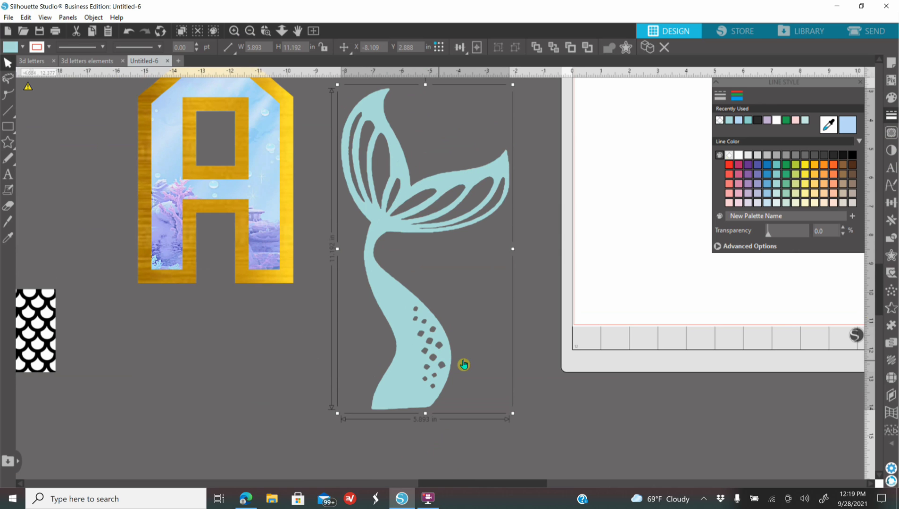
click(892, 256)
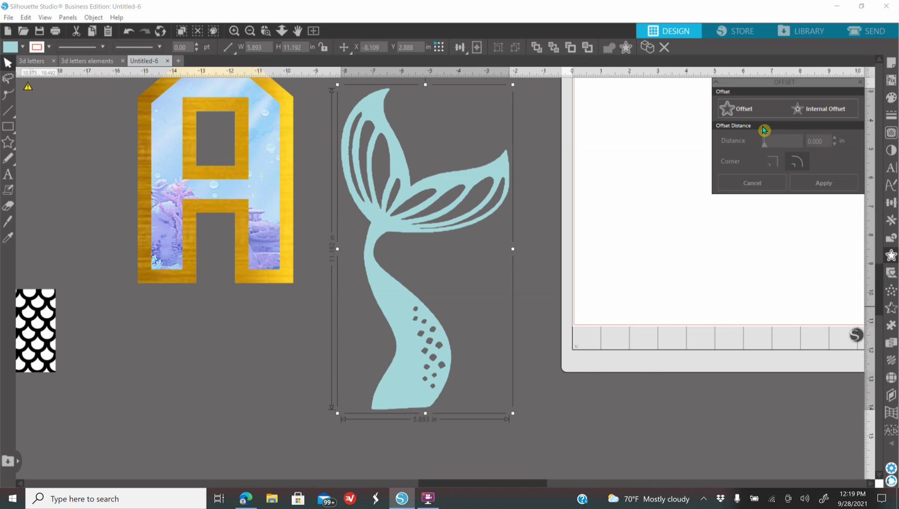
click(746, 112)
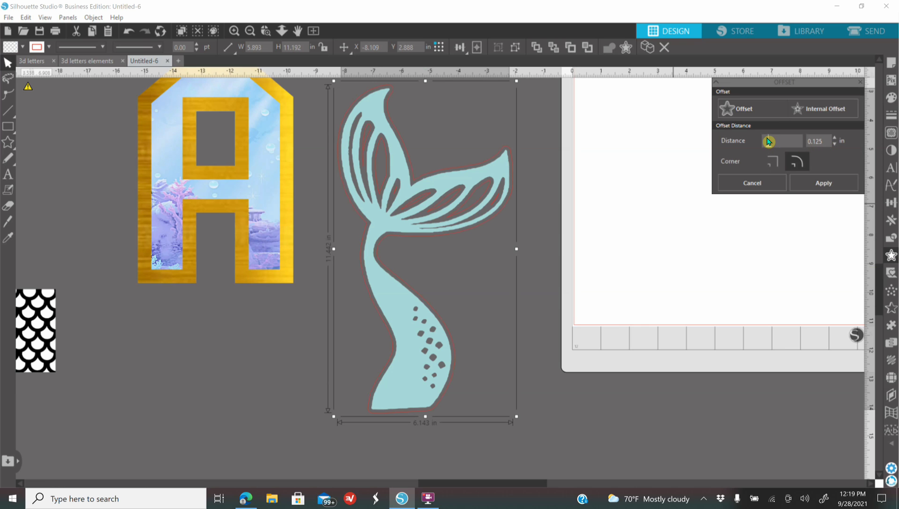
drag(769, 141, 769, 141)
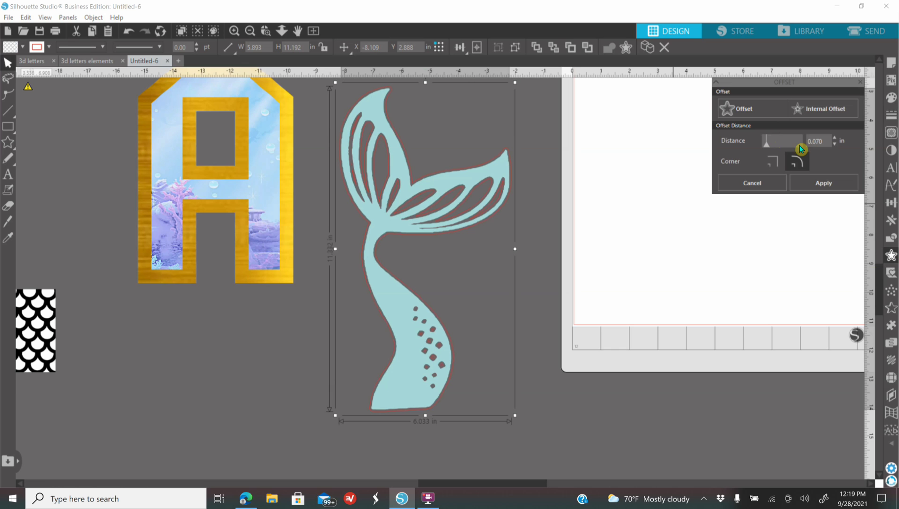
click(834, 144)
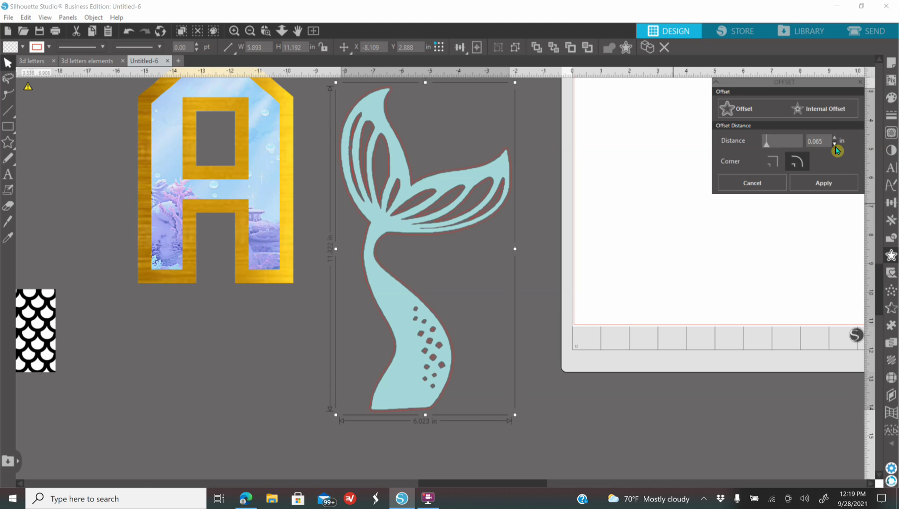
Fill the tail's offset with the recently used dark charcoal and move the aqua tail aside onto the mat
click(891, 99)
click(758, 121)
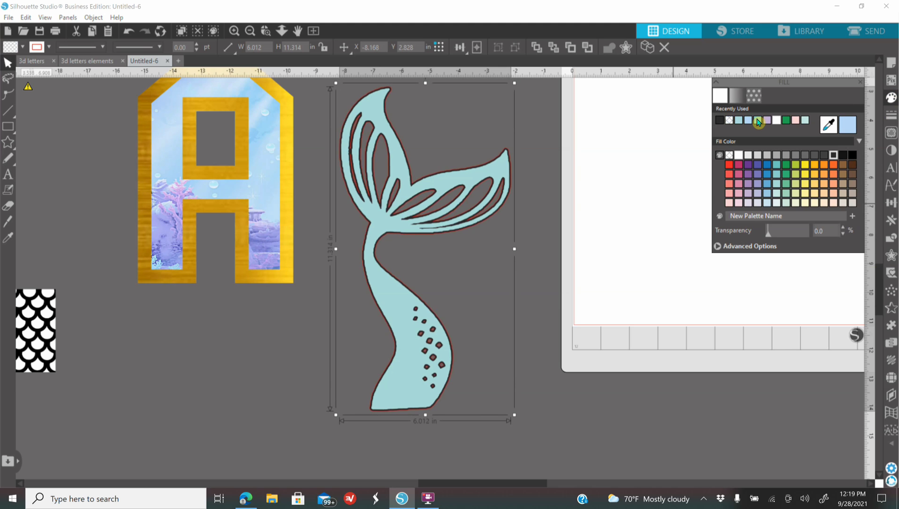
drag(421, 351, 667, 371)
Release the charcoal offset's compound path and delete the leftover inner fin and scale shapes, keeping the solid silhouette beside the letter A
click(418, 361)
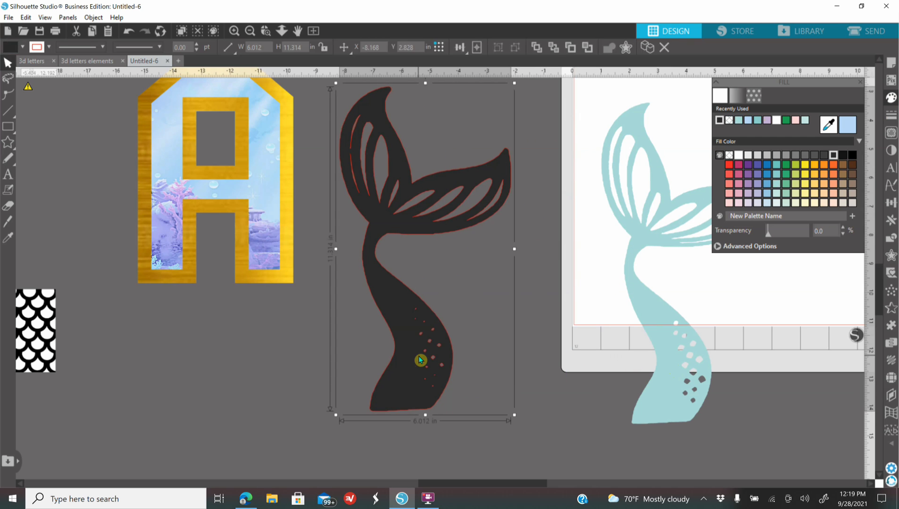
right_click(441, 355)
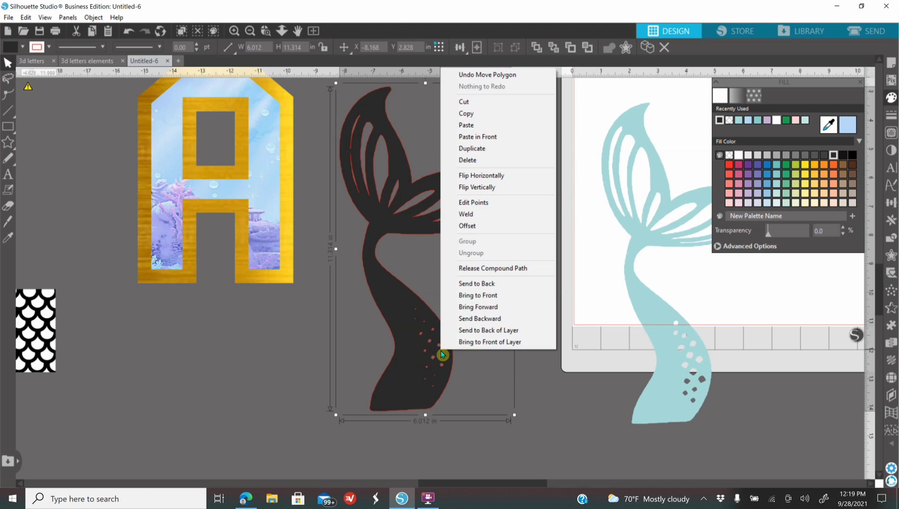
click(494, 269)
click(532, 347)
drag(408, 346, 655, 351)
drag(344, 107, 508, 417)
key(Delete)
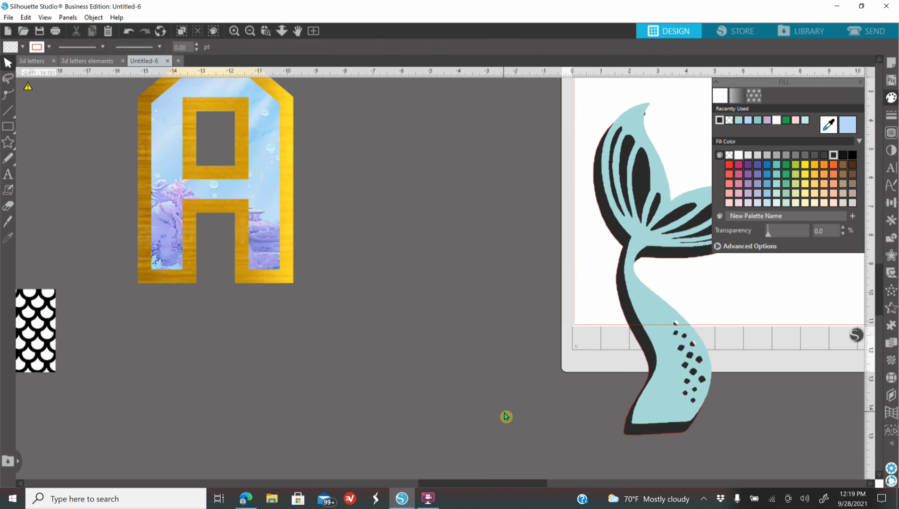
drag(632, 339, 397, 338)
Duplicate the gold texture rectangle and move the copy over the charcoal tail silhouette
click(249, 34)
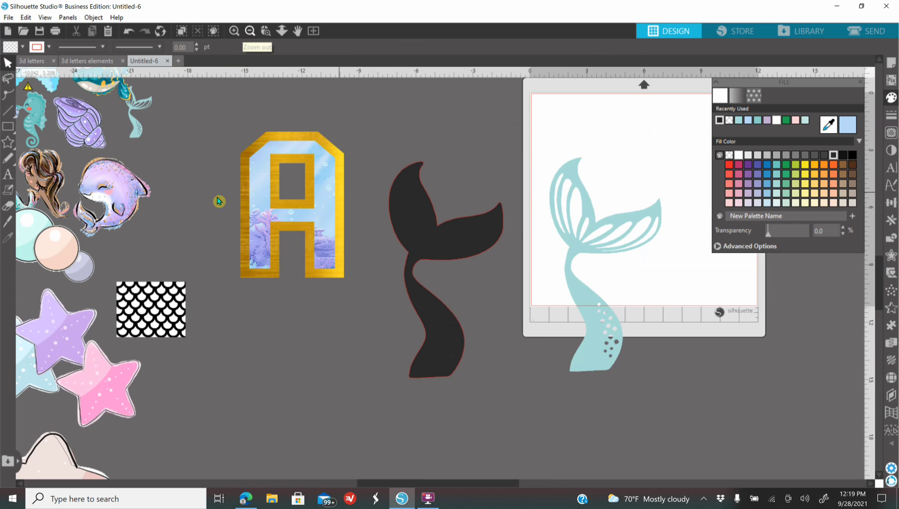
click(250, 35)
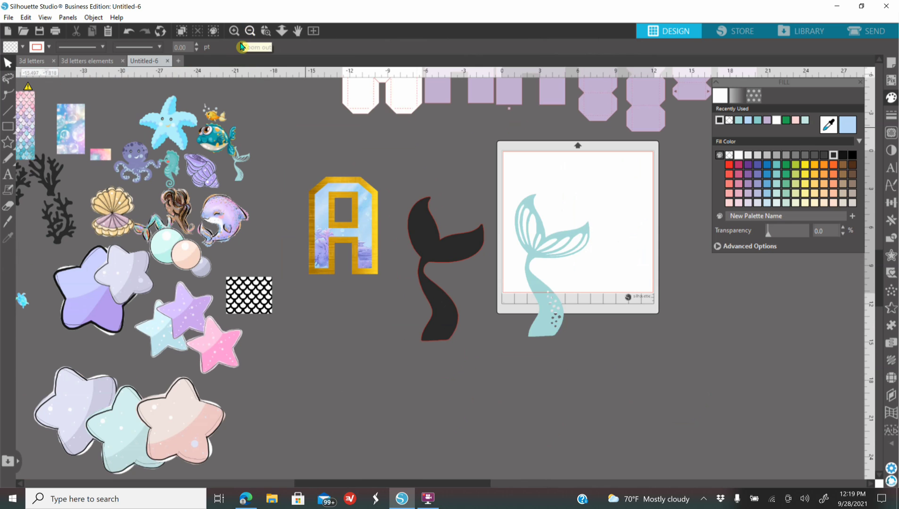
click(252, 32)
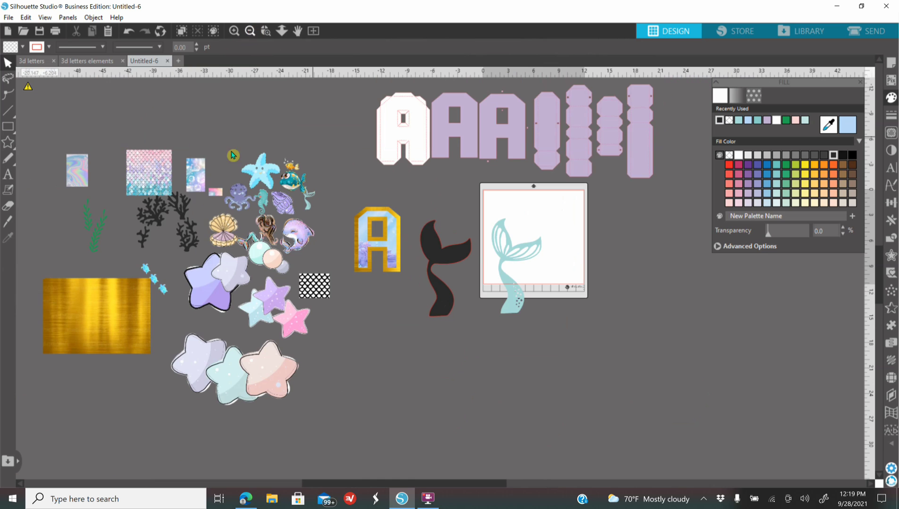
right_click(107, 298)
click(137, 109)
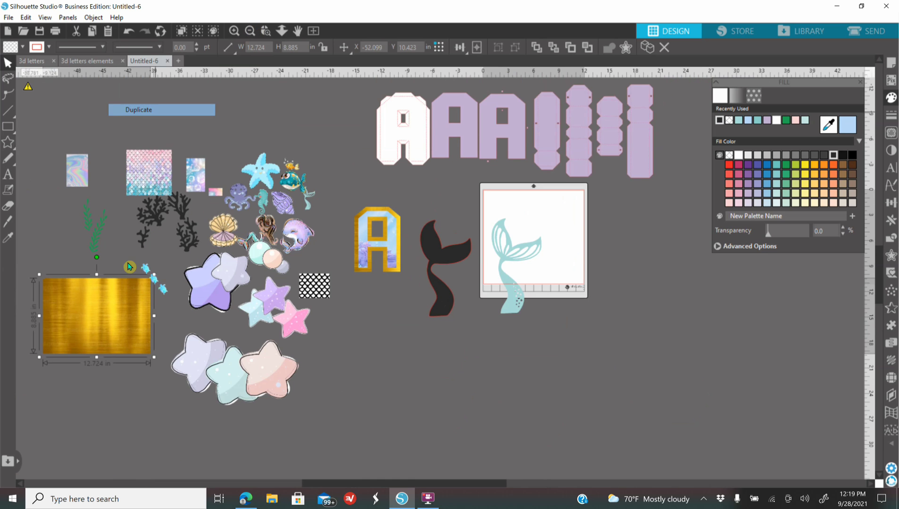
drag(118, 315, 488, 315)
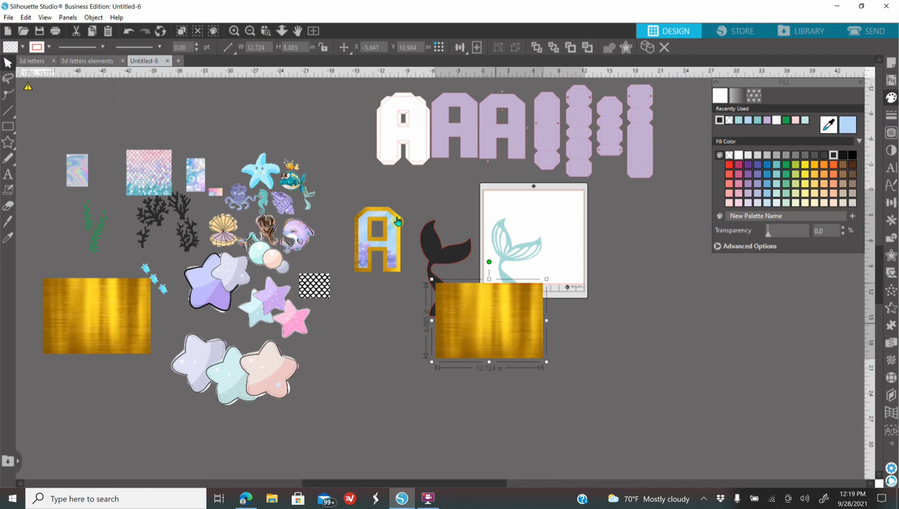
click(234, 31)
drag(511, 391, 449, 260)
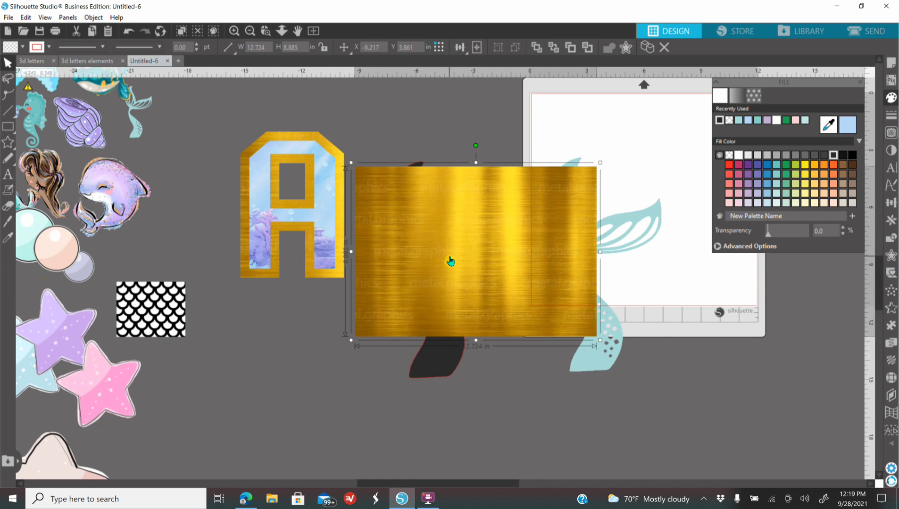
Place the gold copy, stretched taller to cover the whole silhouette, behind the charcoal tail and crop it to the tail's shape
right_click(477, 341)
click(503, 265)
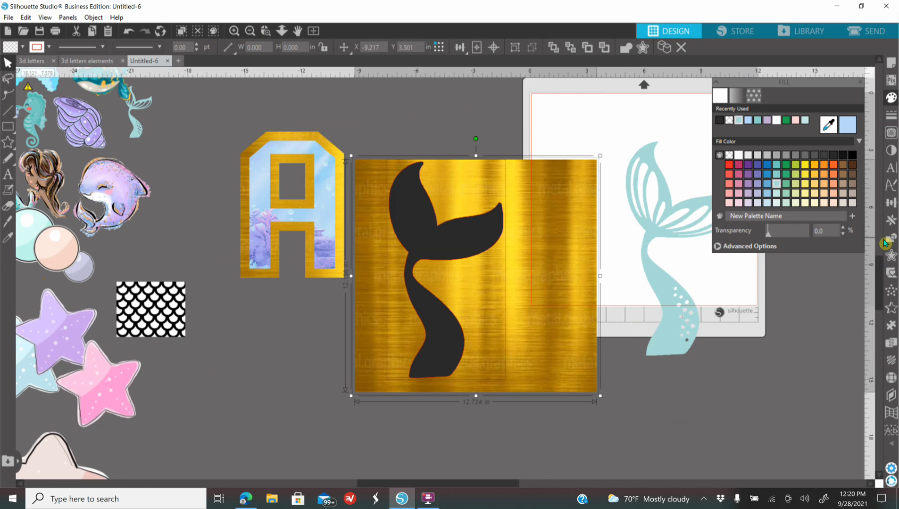
click(892, 238)
click(811, 147)
Center-align the aqua tail on top of the gold tail and group the two shapes
drag(673, 327, 433, 361)
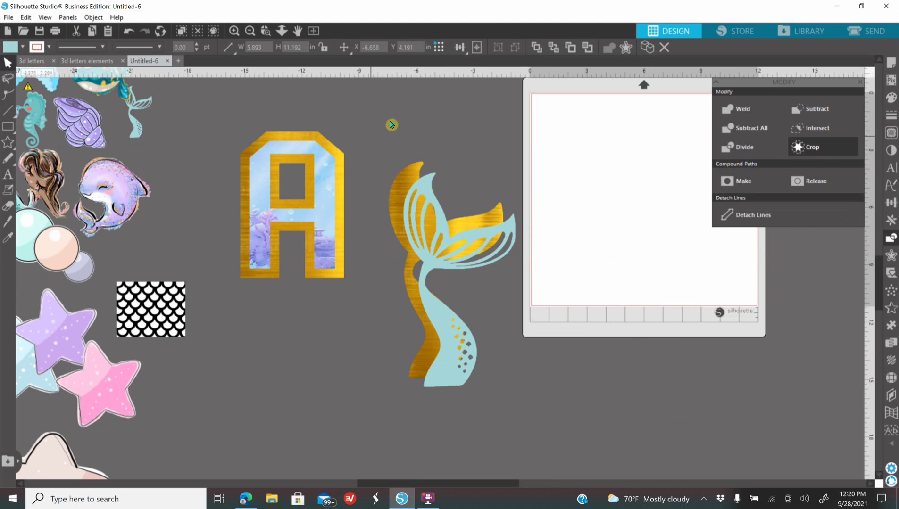
click(442, 221)
click(890, 201)
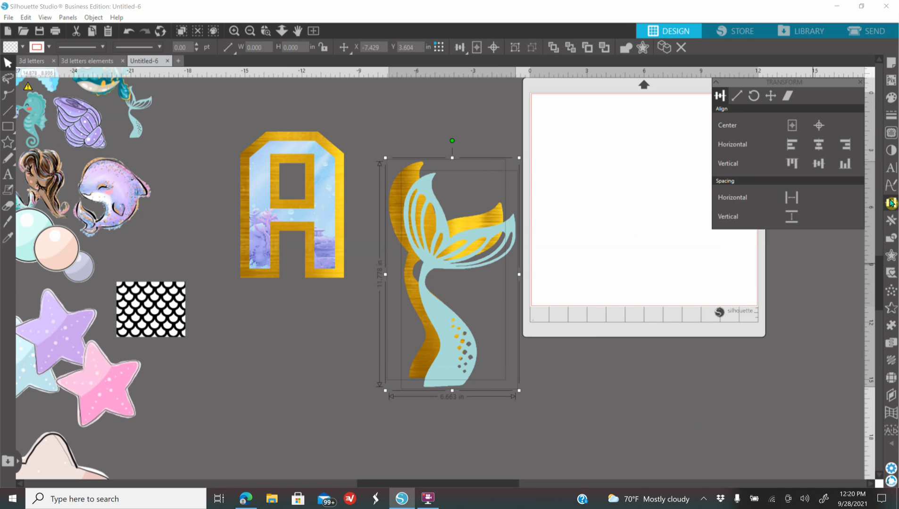
click(823, 126)
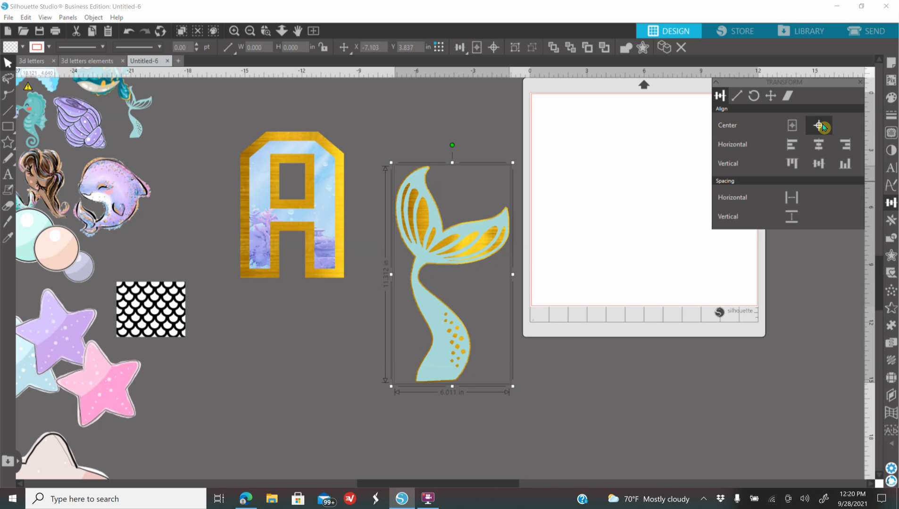
right_click(451, 345)
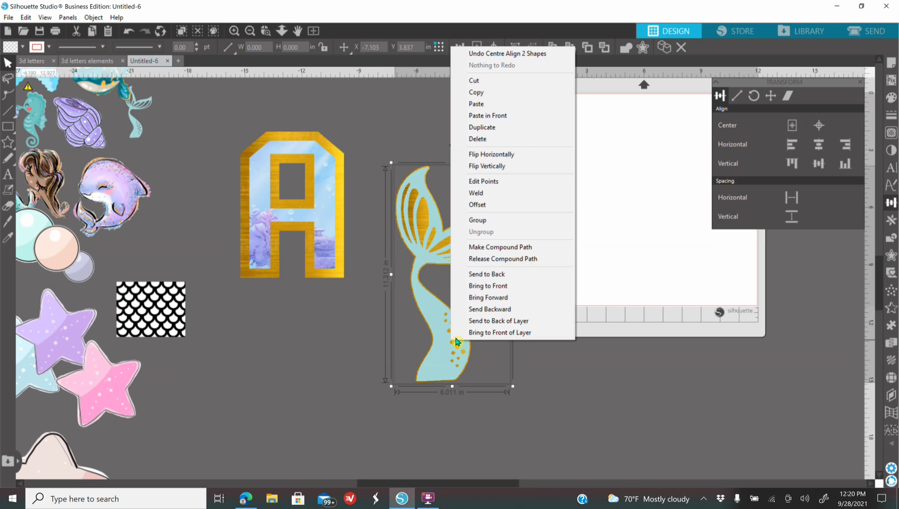
click(496, 220)
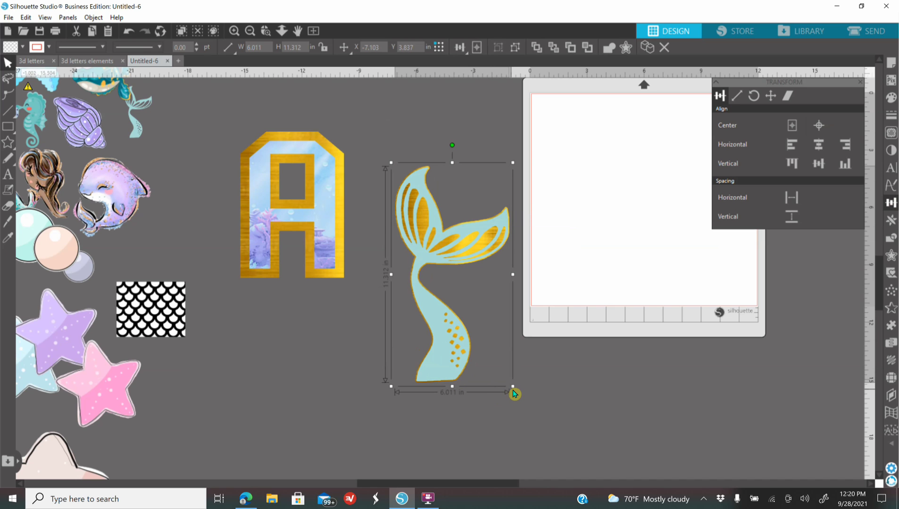
Shrink the grouped tail to about 3.26 by 6.14 in over the letter A's left leg and shift letter and tail together to the right
drag(457, 360, 471, 348)
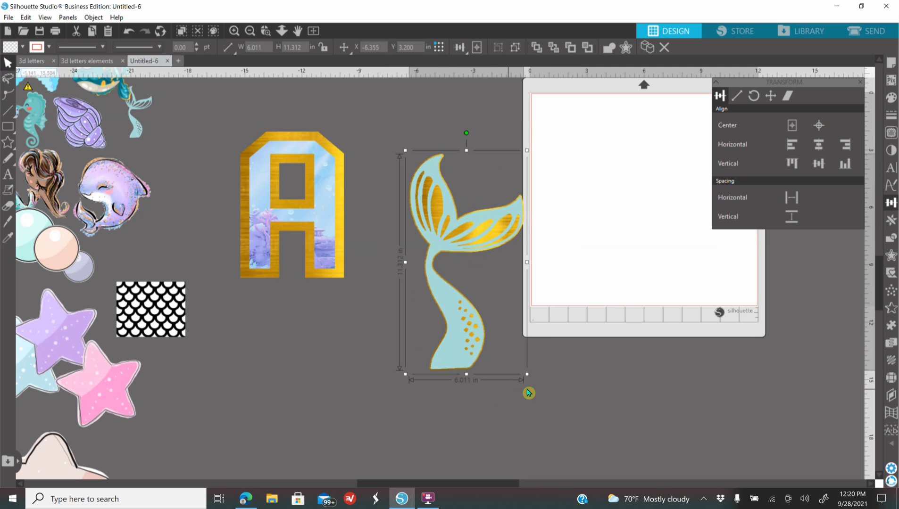
drag(527, 374, 265, 262)
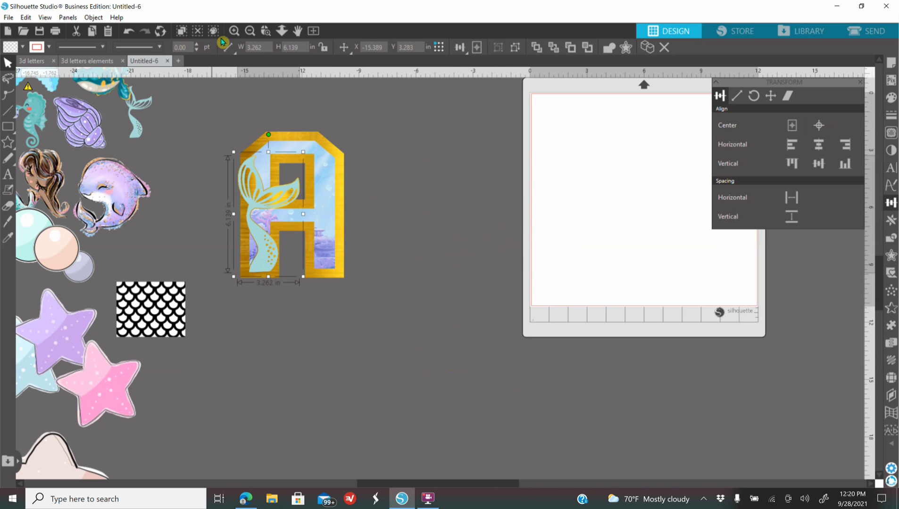
click(234, 30)
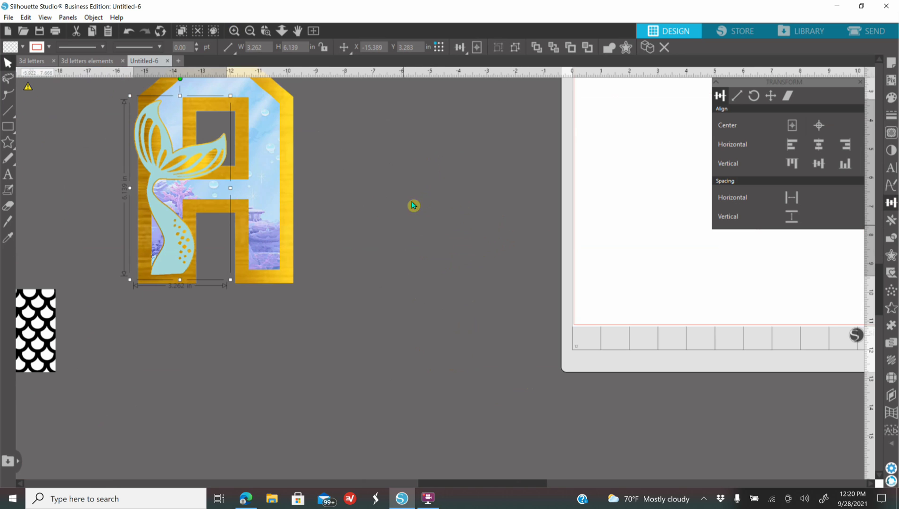
click(159, 239)
drag(170, 261, 322, 272)
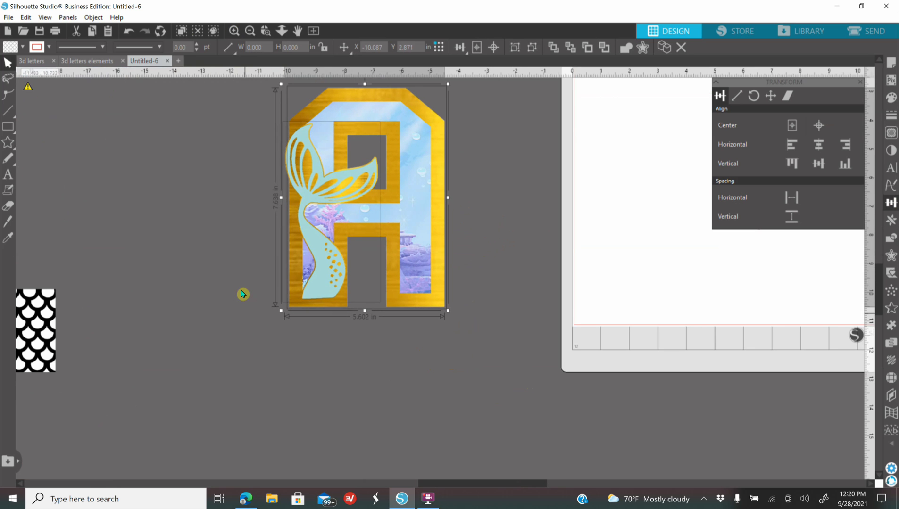
click(242, 319)
Flip the grouped mermaid tail horizontally and reposition it over the lower left leg of the letter A
click(234, 30)
scroll(268, 350, up, 1)
click(263, 324)
right_click(264, 324)
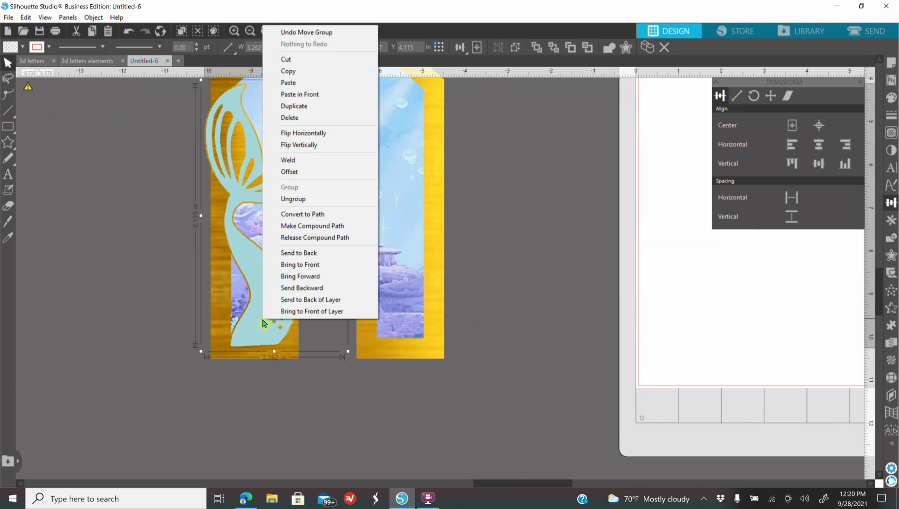
click(311, 134)
drag(293, 307, 264, 320)
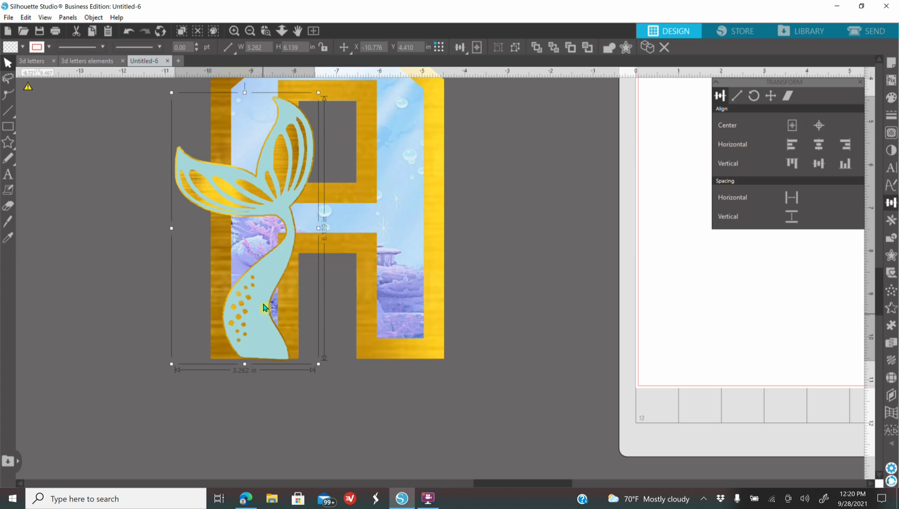
scroll(267, 317, up, 2)
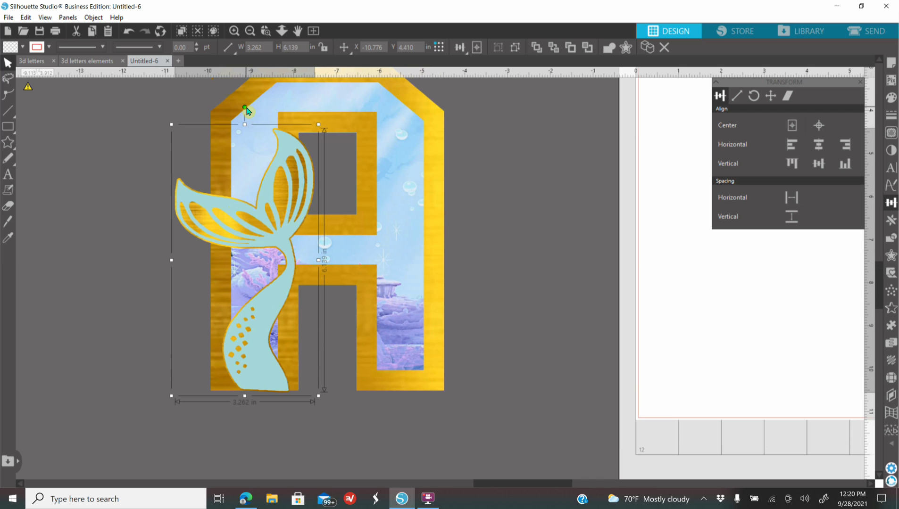
Rotate the grouped mermaid tail slightly counterclockwise and enlarge it to about 3.70 by 6.97 in over the letter A's left leg
drag(246, 111, 243, 111)
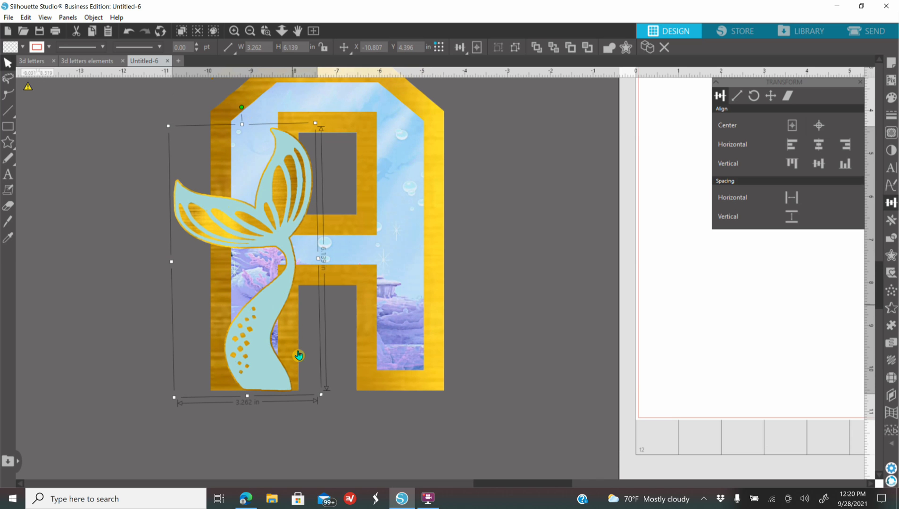
click(250, 30)
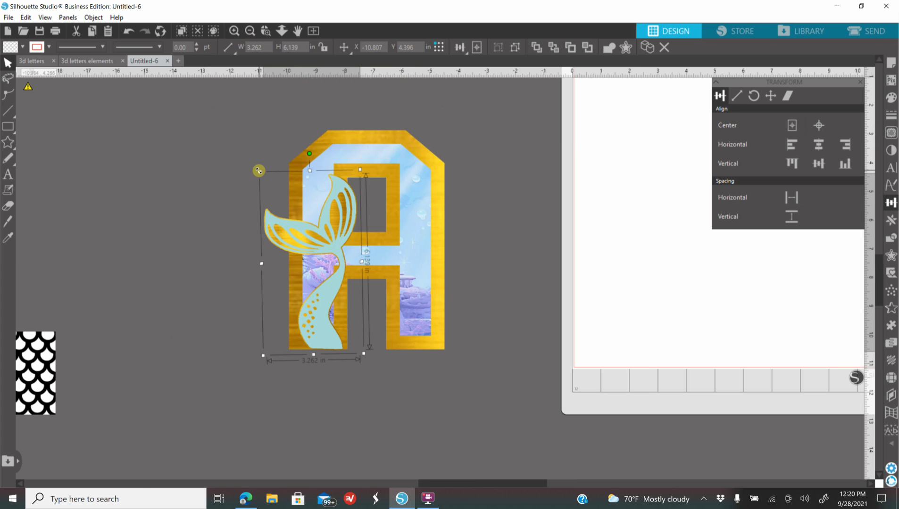
drag(261, 174, 244, 153)
click(263, 357)
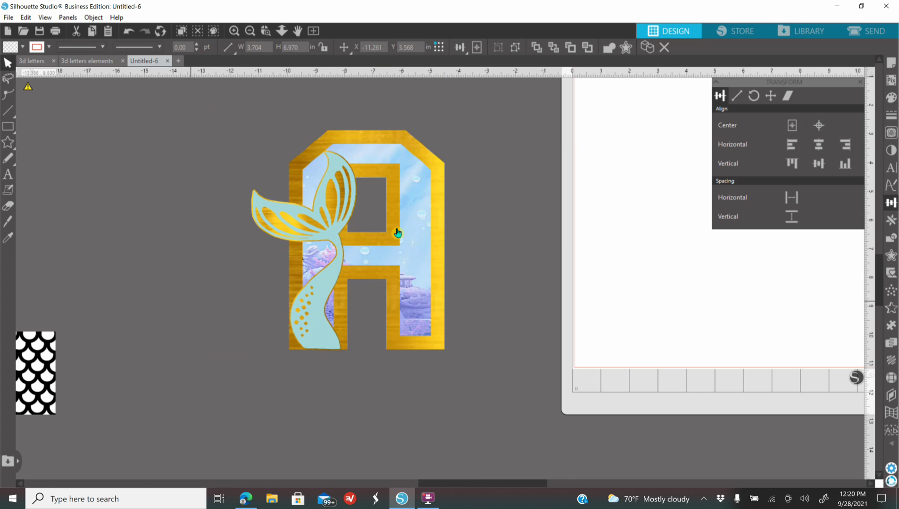
click(259, 359)
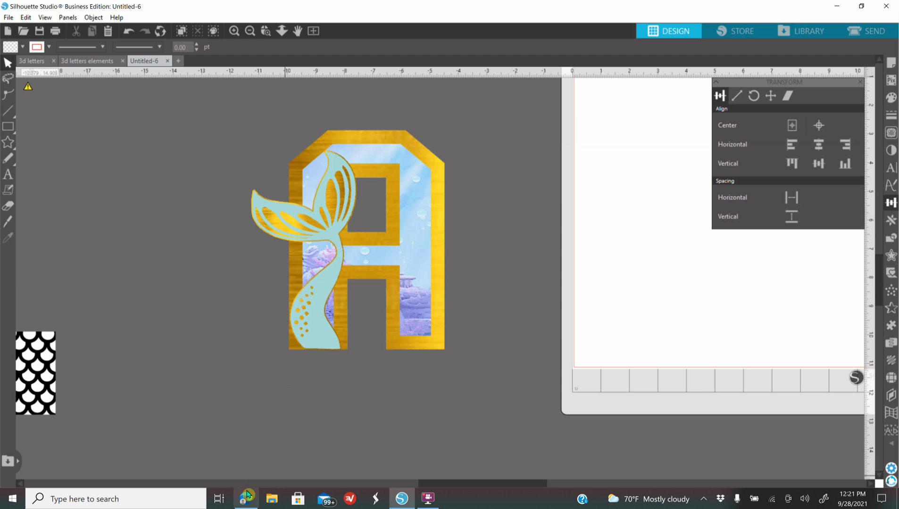
Bring the teal fish and the small orange fish from the clipart collection over beside the letter A
click(252, 33)
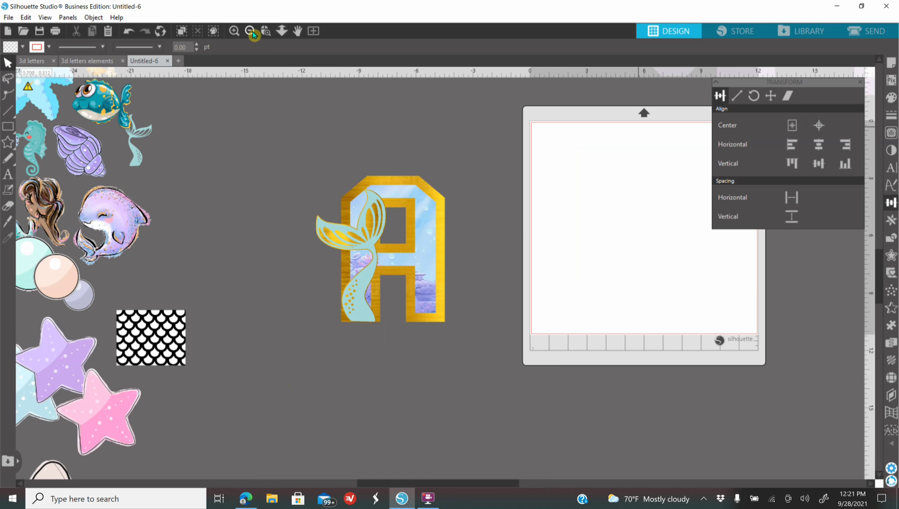
drag(104, 106, 286, 304)
click(235, 240)
click(250, 31)
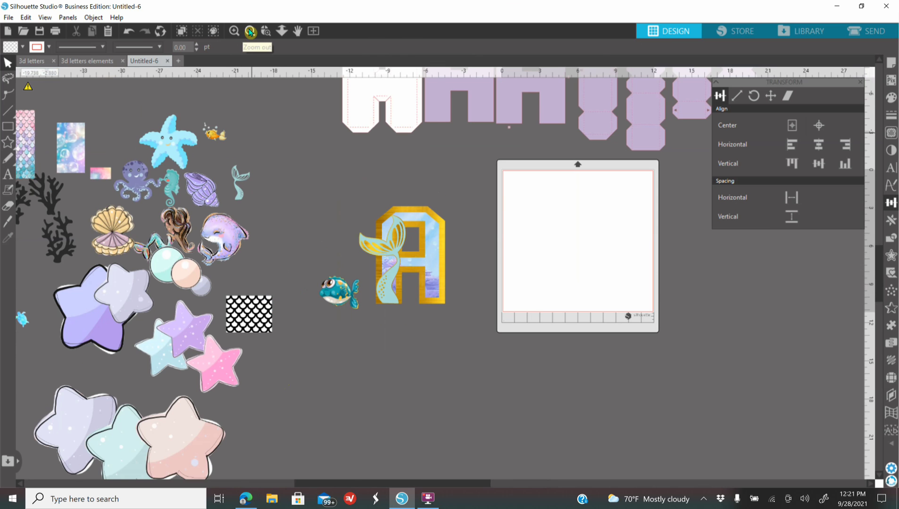
drag(220, 130, 383, 332)
click(332, 193)
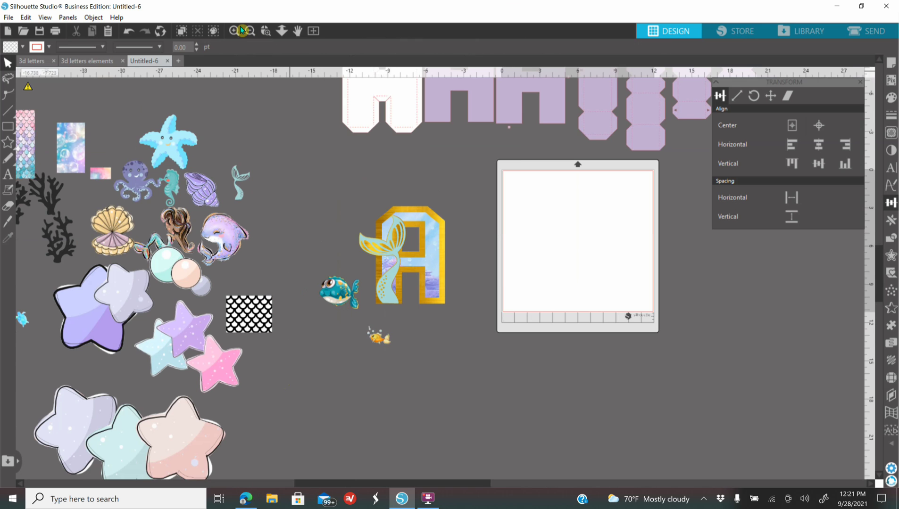
Shrink the teal fish to about 0.55 by 0.46 in on the letter A's crossbar, with the orange fish set beside the letter
click(235, 31)
click(235, 31)
drag(225, 317, 518, 203)
drag(548, 251, 375, 258)
drag(279, 431, 473, 244)
click(234, 31)
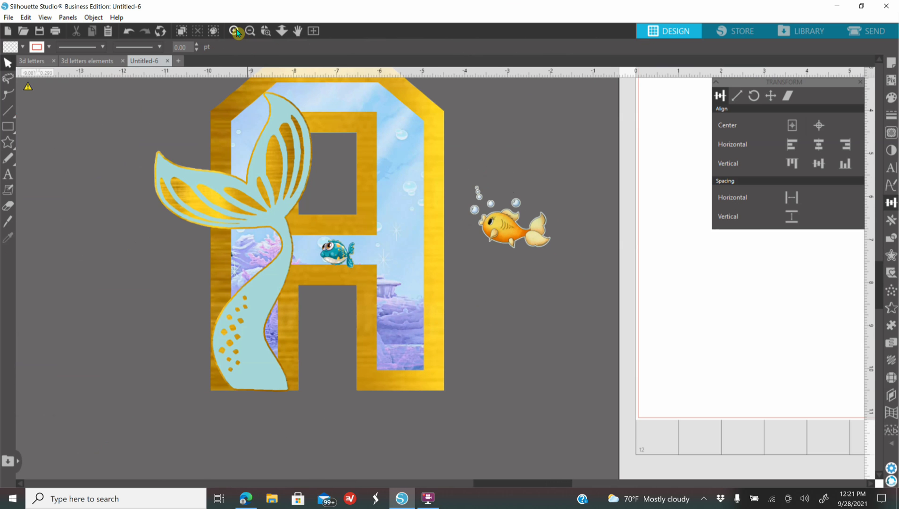
Nudge the teal fish left along the crossbar and place the orange fish, shrunk to about 0.99 by 0.76 in, on the right leg
click(336, 253)
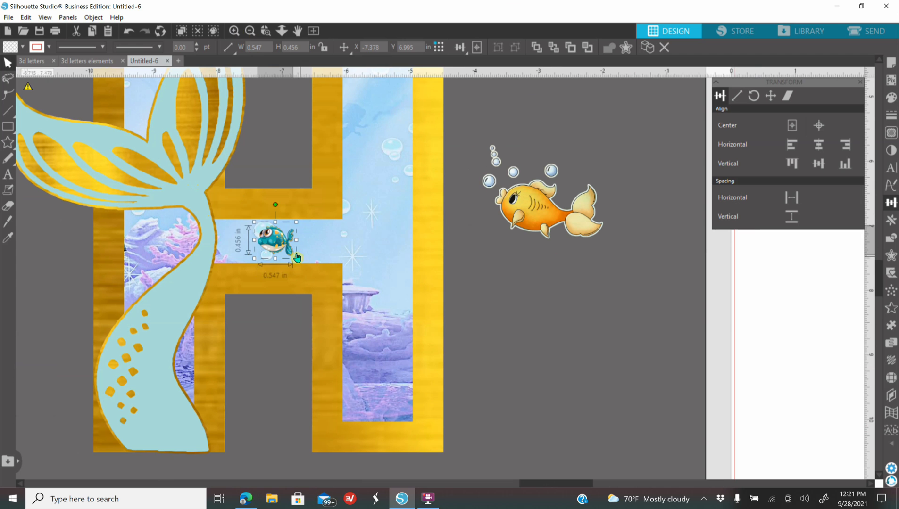
drag(276, 239, 260, 243)
click(579, 225)
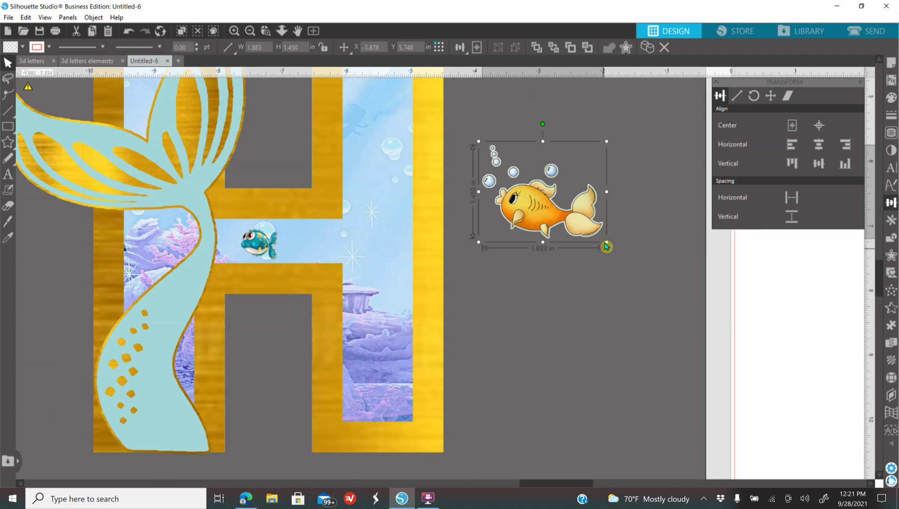
drag(601, 238, 408, 272)
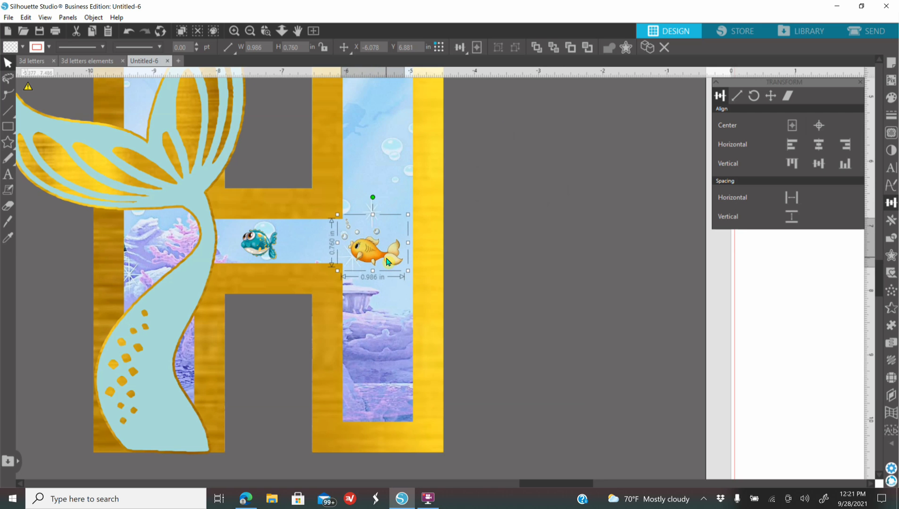
Move the purple spiral shell from the clipart collection to the empty area left of the letter A
click(249, 32)
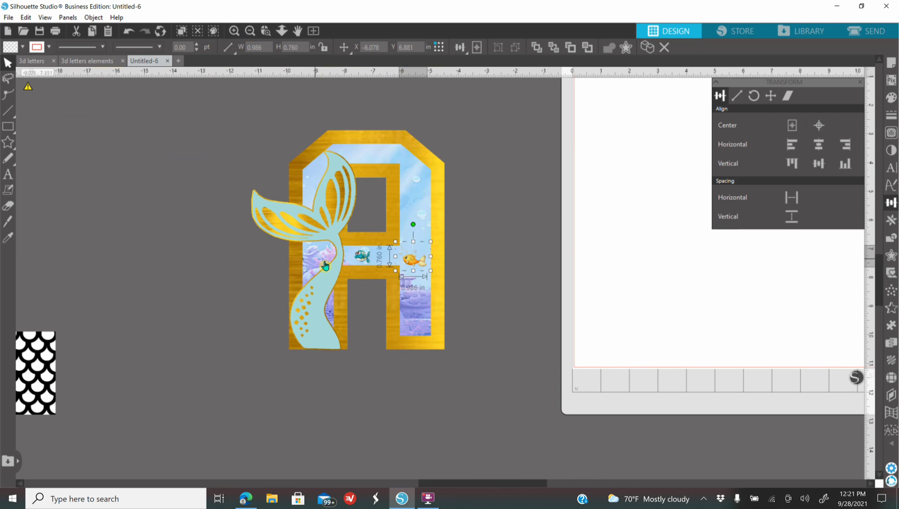
click(249, 32)
click(250, 32)
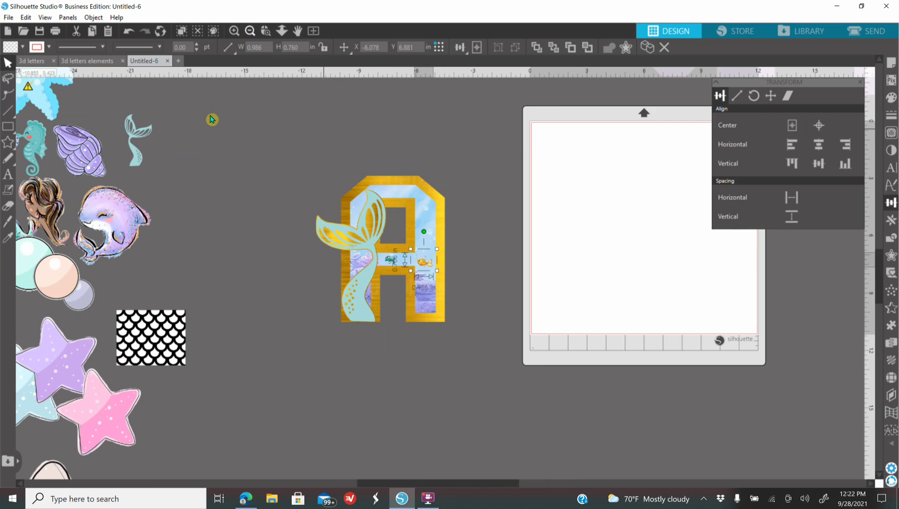
drag(195, 200, 355, 330)
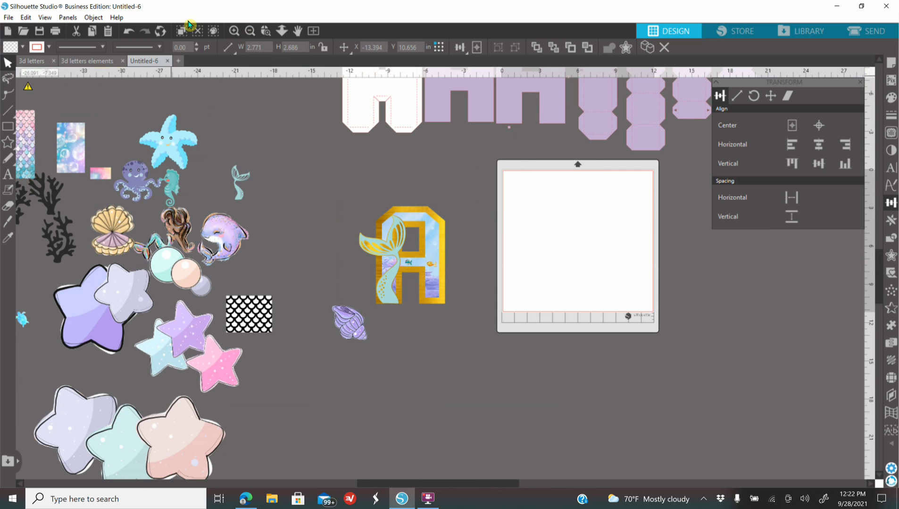
click(234, 31)
click(234, 31)
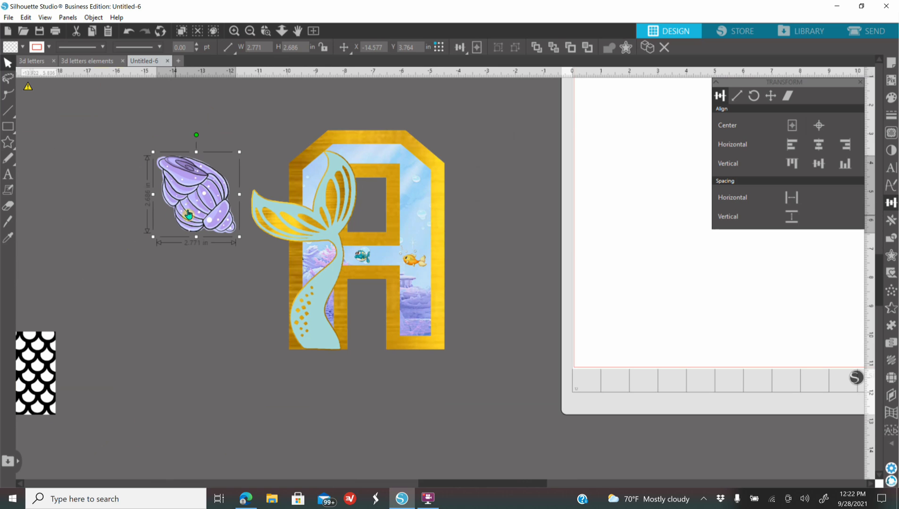
Create a thin outer offset with rounded corners around the purple shell
click(892, 257)
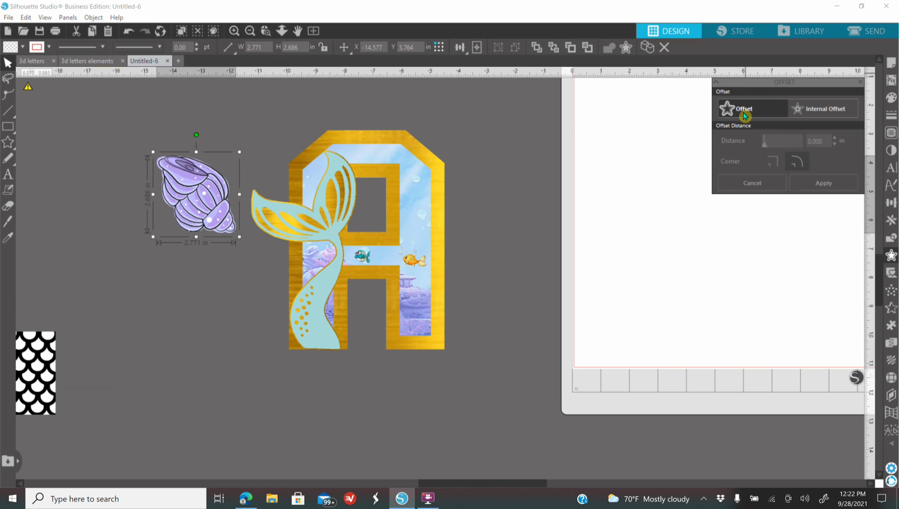
click(745, 116)
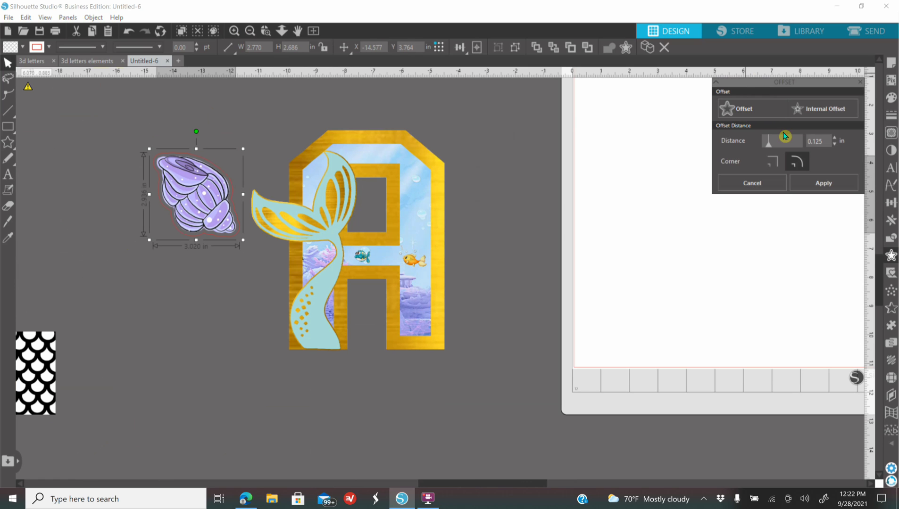
click(768, 142)
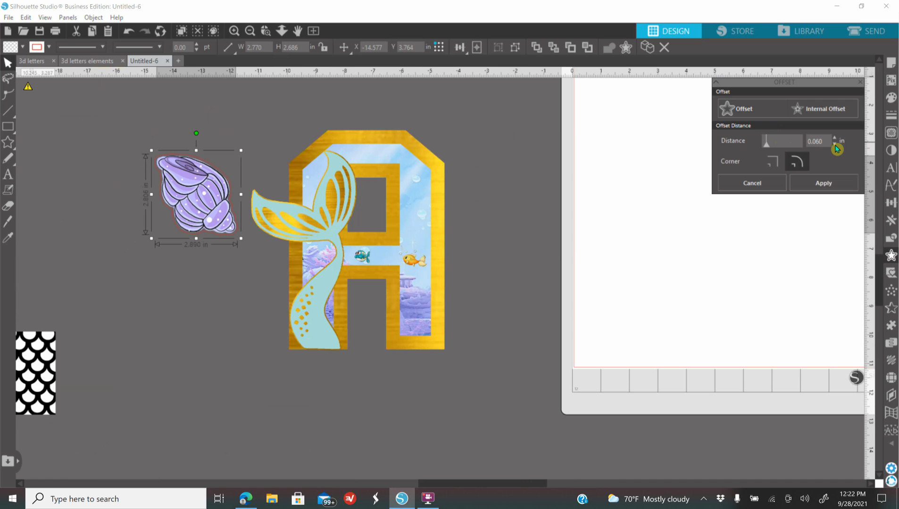
Fill the shell's offset shape with charcoal and move the purple shell off it to just below
click(892, 98)
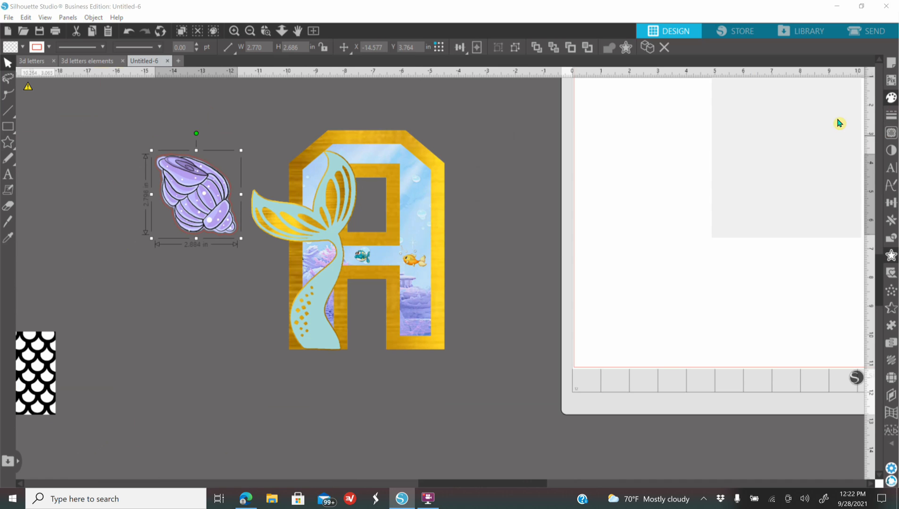
click(720, 120)
click(207, 331)
drag(199, 213, 185, 304)
Duplicate the gold texture, place the copy below the letter A and send it behind the other objects
click(250, 31)
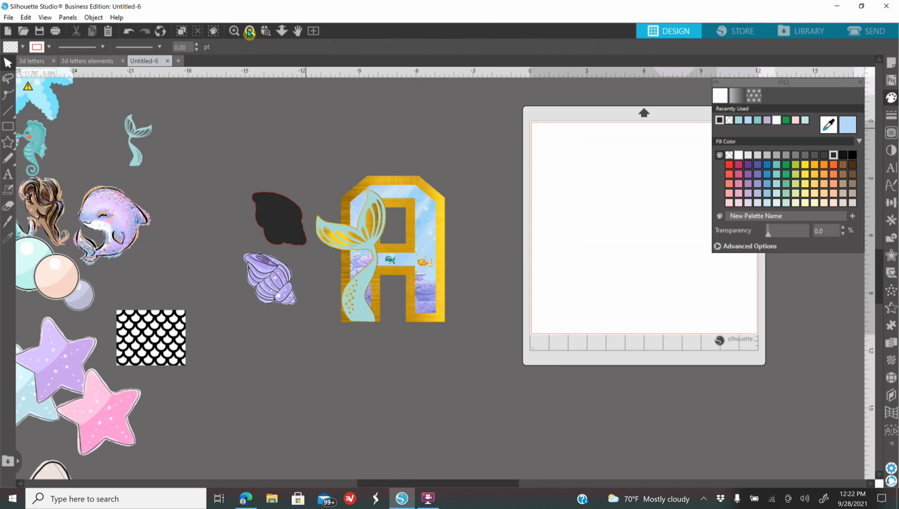
click(250, 31)
click(250, 30)
right_click(120, 342)
click(126, 335)
drag(126, 335, 404, 373)
right_click(404, 373)
click(424, 307)
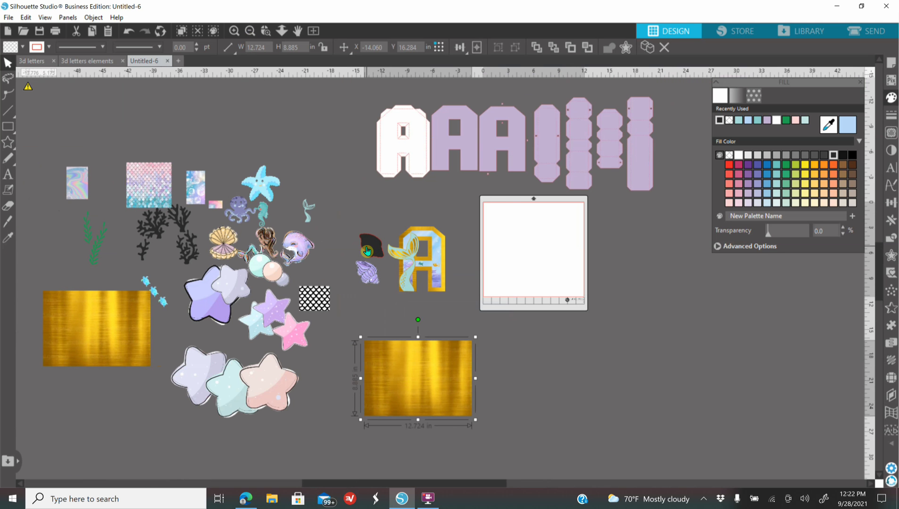
Place the charcoal shell silhouette on the gold copy and crop the gold to the shell's shape
drag(372, 248, 410, 378)
click(891, 238)
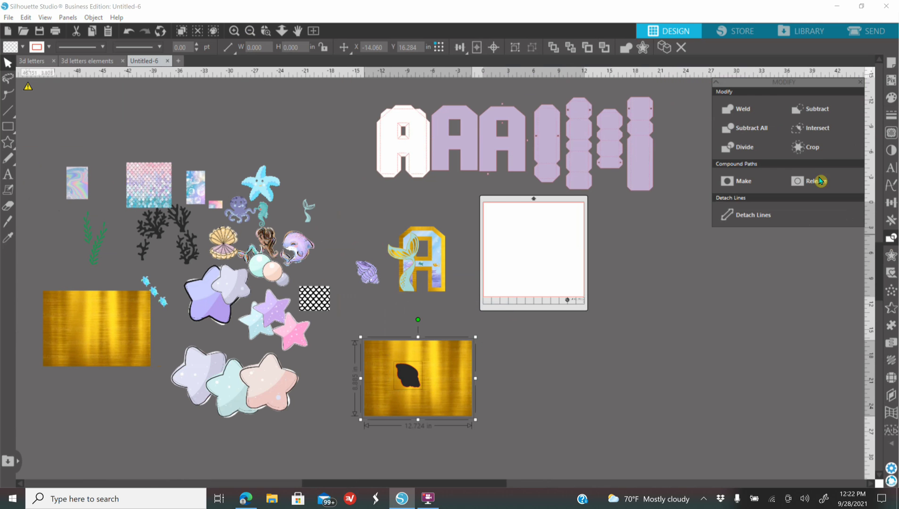
click(809, 147)
click(572, 363)
Move the gold shell to the purple shell, center-align the two and group them
click(234, 31)
drag(389, 429, 347, 287)
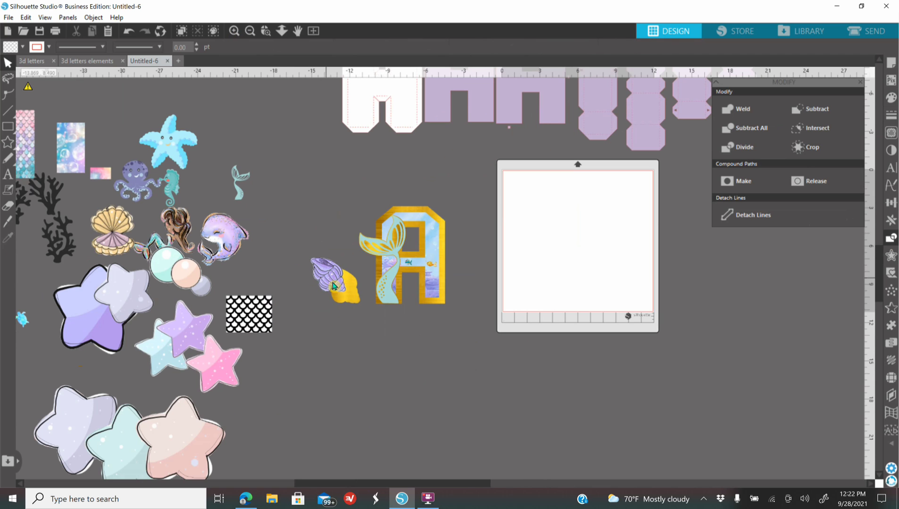
click(891, 203)
right_click(336, 283)
click(371, 367)
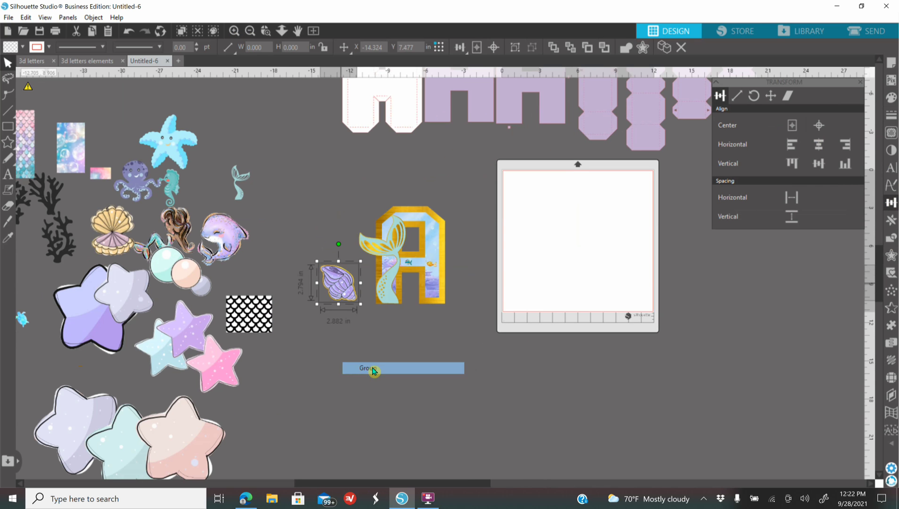
Move the grouped shell onto the letter A's right leg and resize it to about 1.07 by 1.03 in
click(234, 31)
click(234, 31)
drag(216, 265, 453, 289)
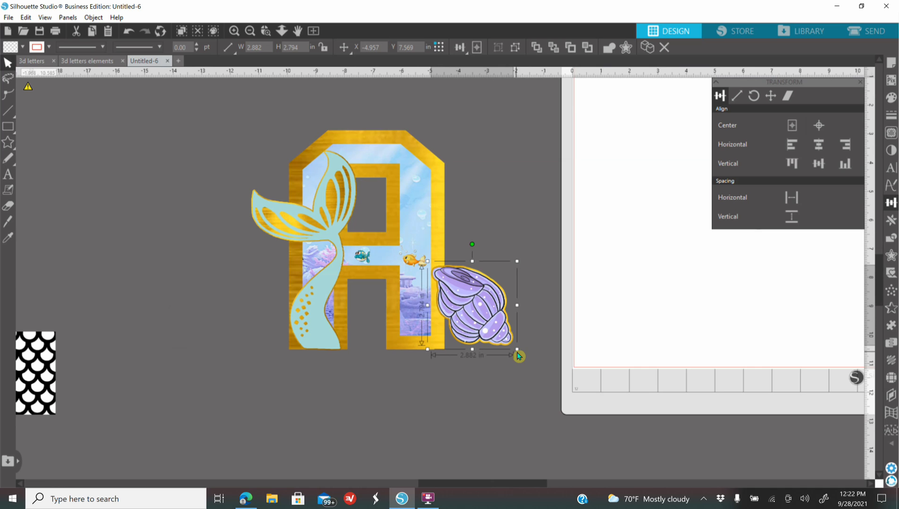
drag(518, 351, 419, 288)
click(234, 31)
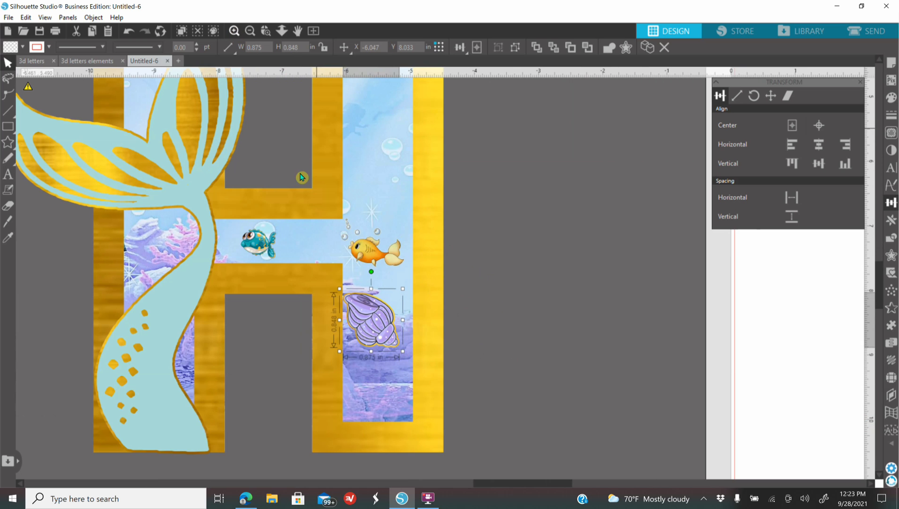
drag(385, 335, 412, 367)
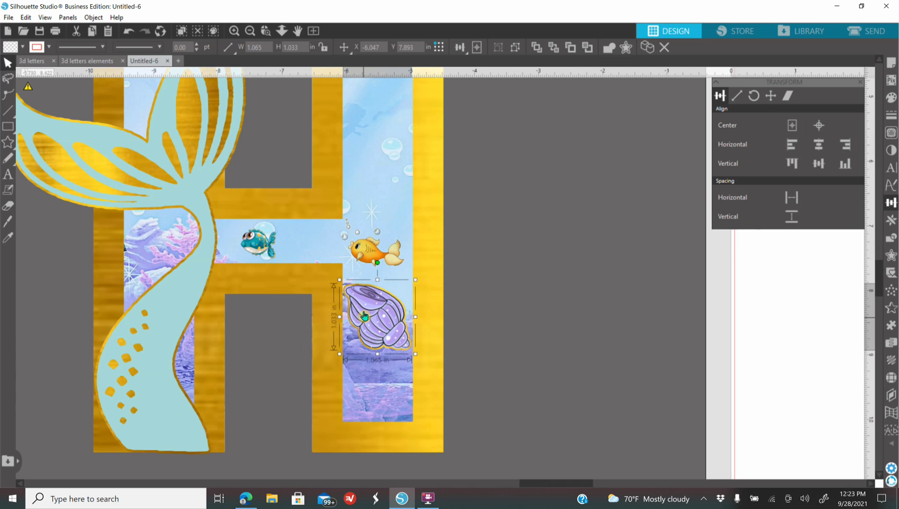
Rotate the grouped shell slightly clockwise and fine-tune its position just below the orange fish
drag(365, 315, 364, 310)
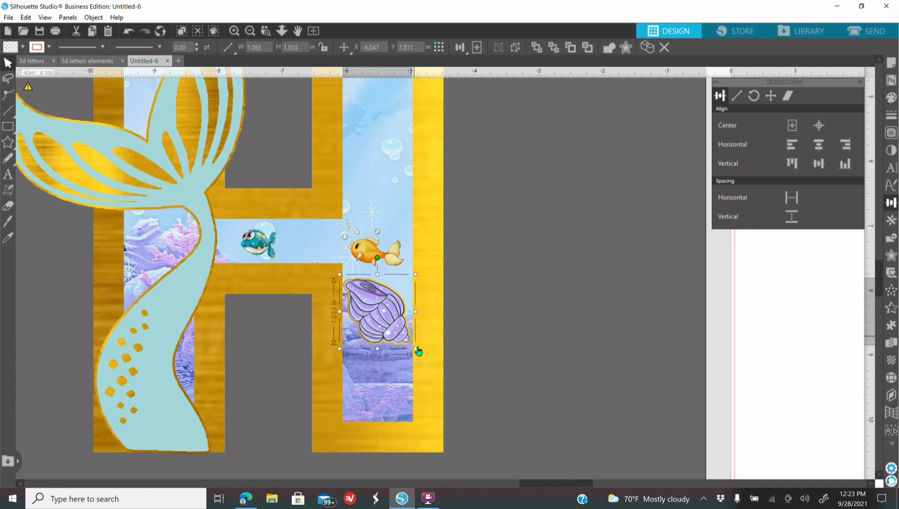
drag(378, 260, 382, 260)
drag(378, 307, 380, 312)
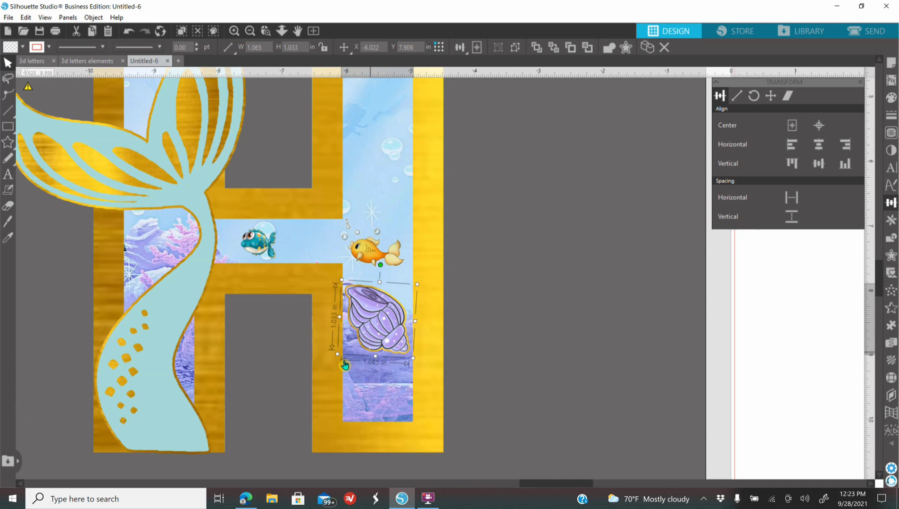
drag(339, 356, 338, 362)
drag(382, 336, 384, 337)
click(533, 329)
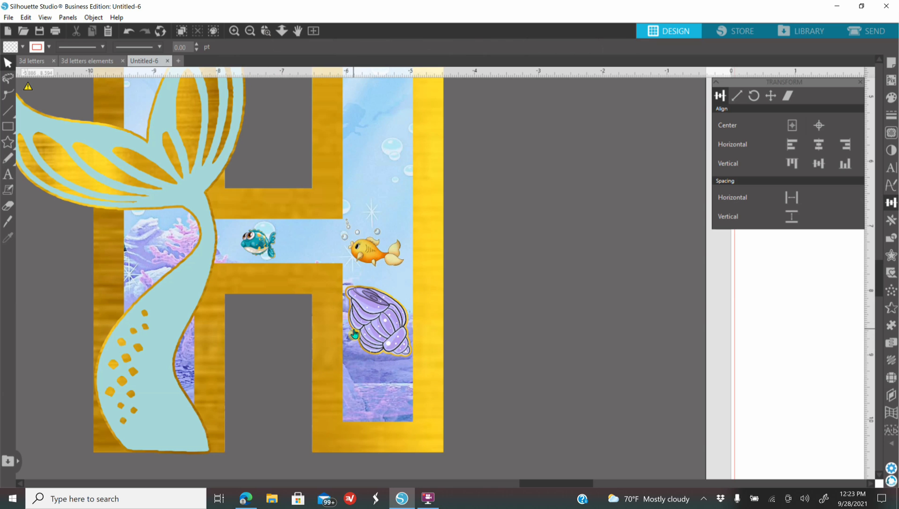
Move the three large lilac, mint and peach stars together from the clipart collection to below the letter A
click(250, 34)
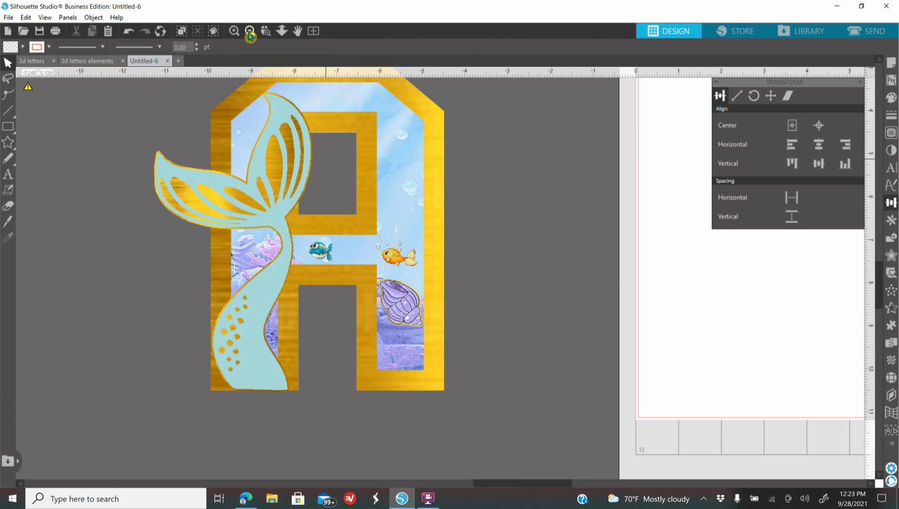
click(250, 34)
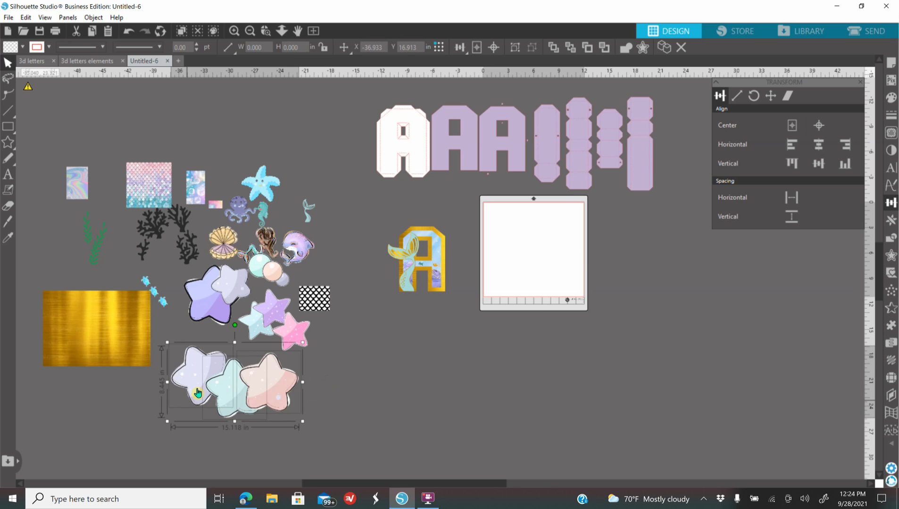
drag(198, 395, 453, 344)
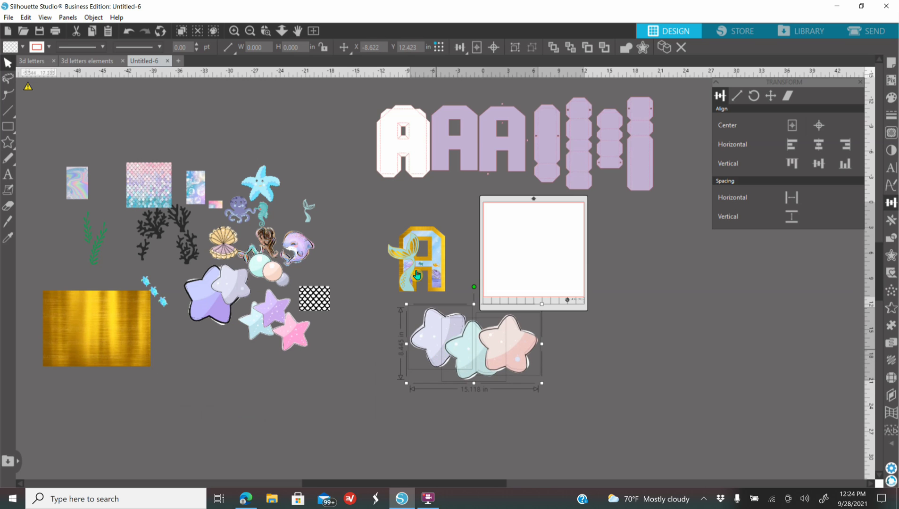
click(234, 31)
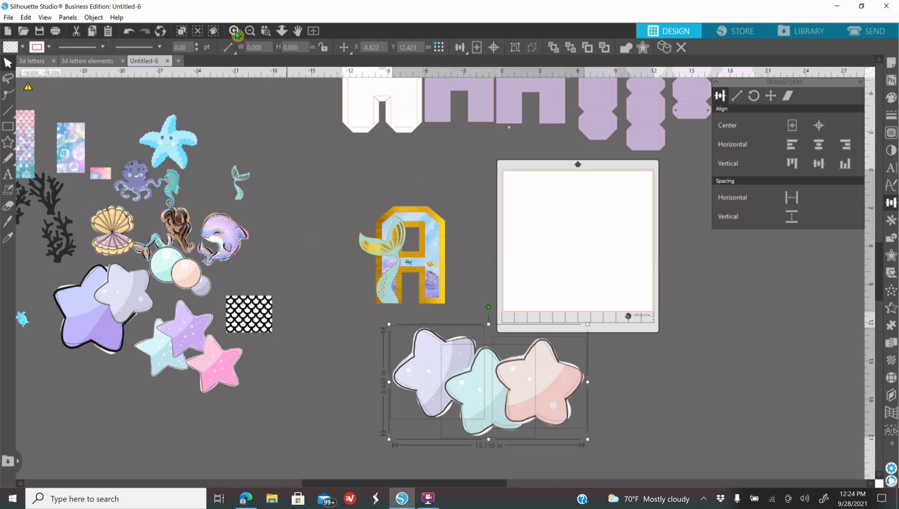
click(235, 32)
scroll(592, 319, down, 3)
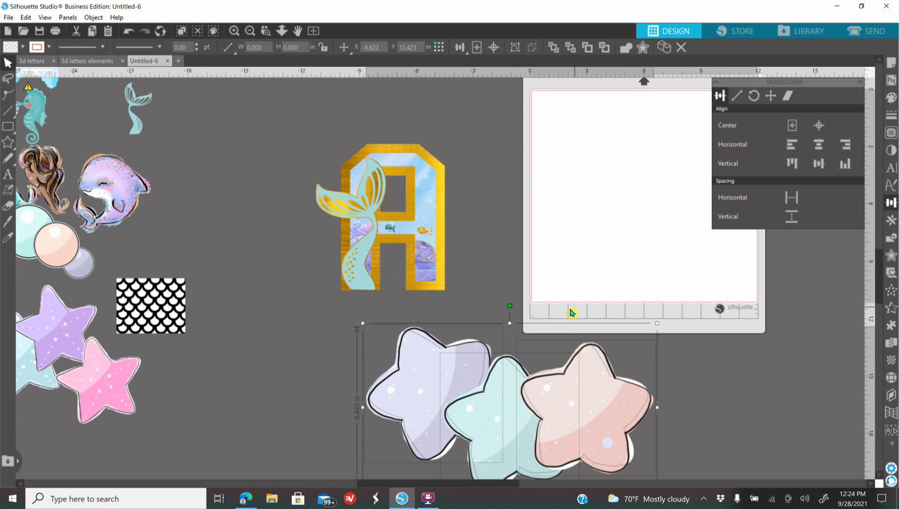
Spread the lilac and mint stars out from the peach star so the three sit apart in a row below the letter A
click(310, 423)
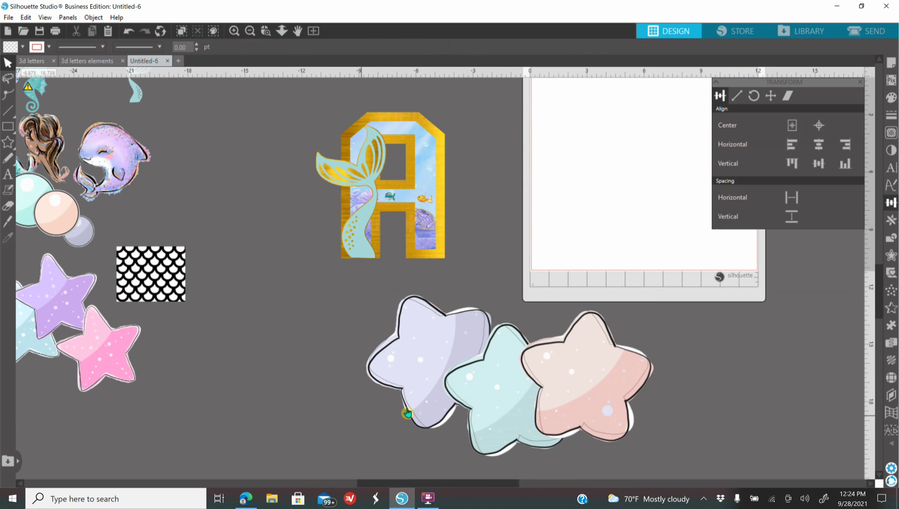
drag(407, 413, 320, 414)
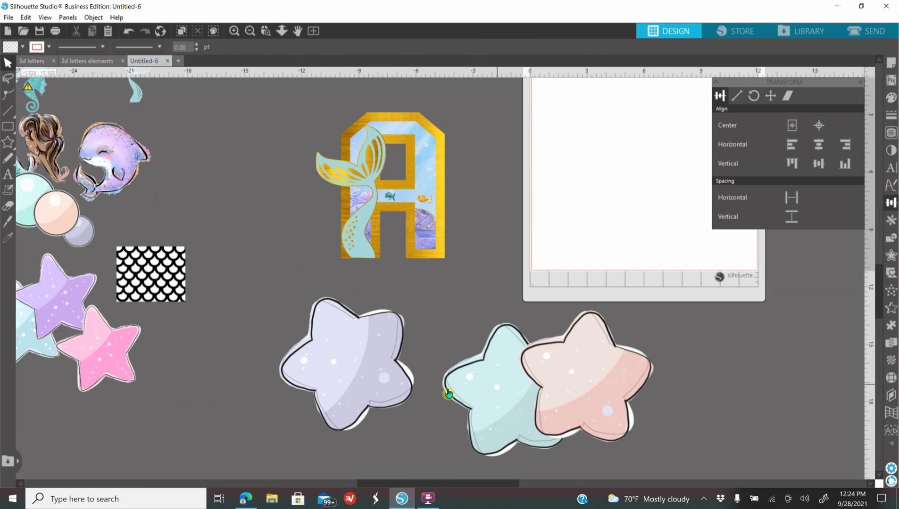
drag(398, 391, 373, 378)
drag(481, 415, 449, 389)
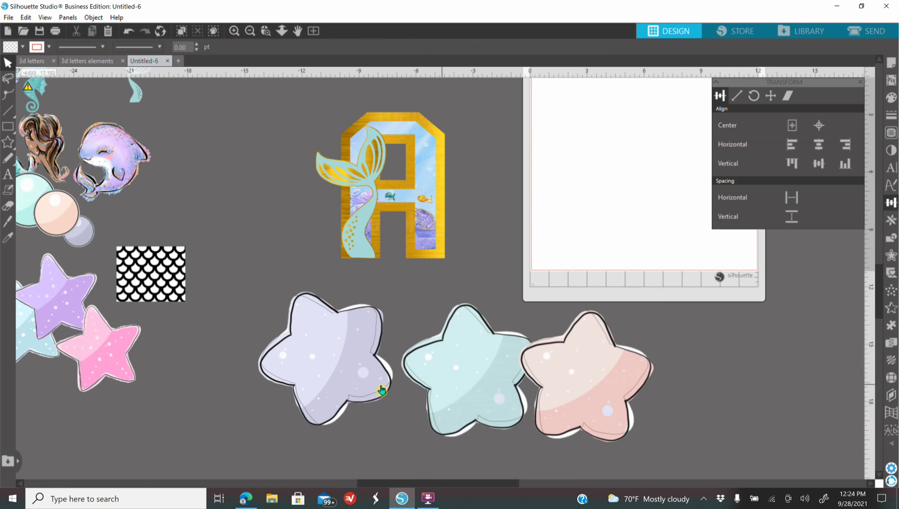
drag(354, 377, 346, 372)
drag(454, 382, 442, 372)
Colorize the peach star with a hue of 23 to turn it green
click(588, 348)
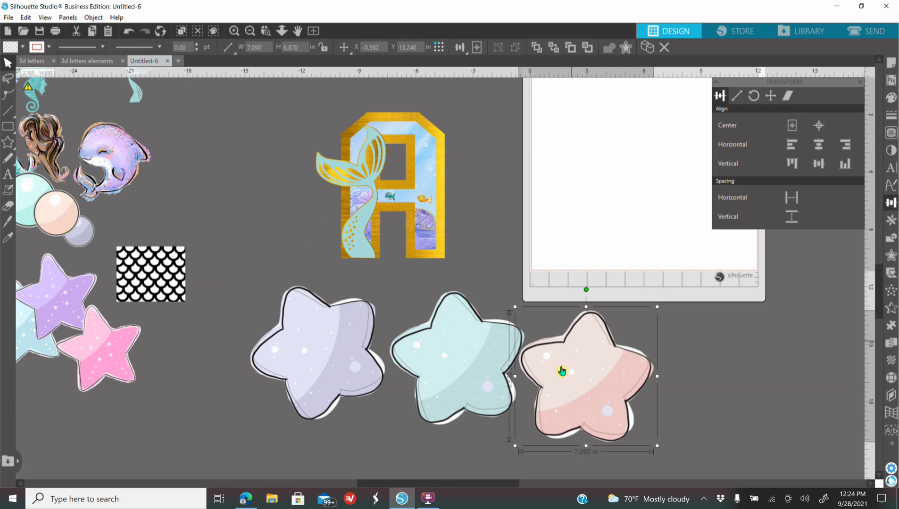
click(892, 151)
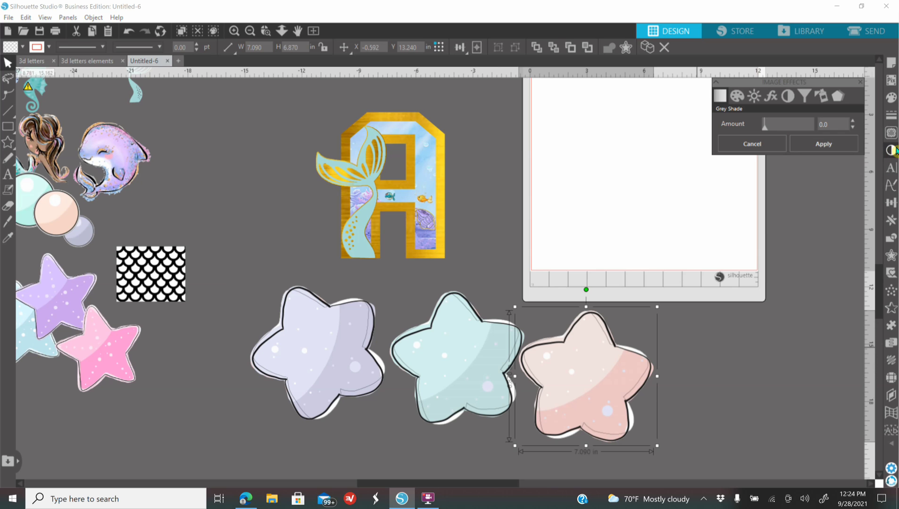
click(737, 99)
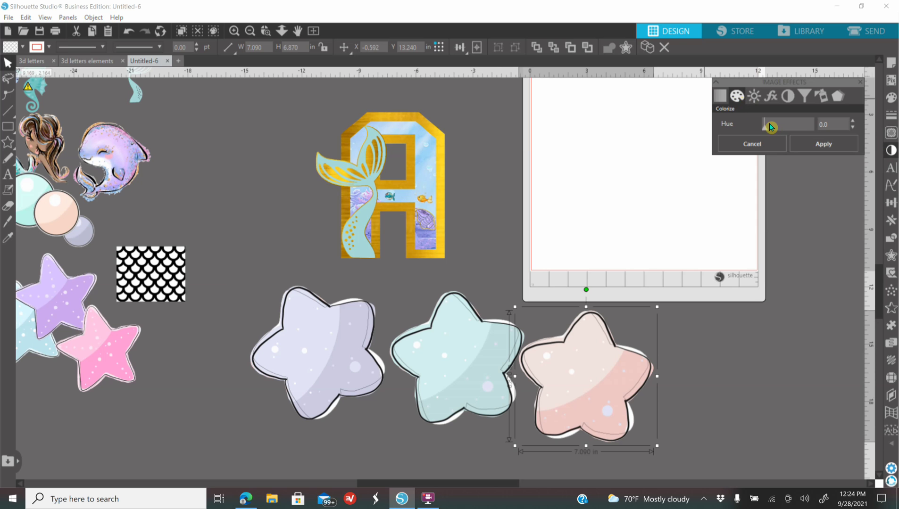
drag(770, 126, 771, 127)
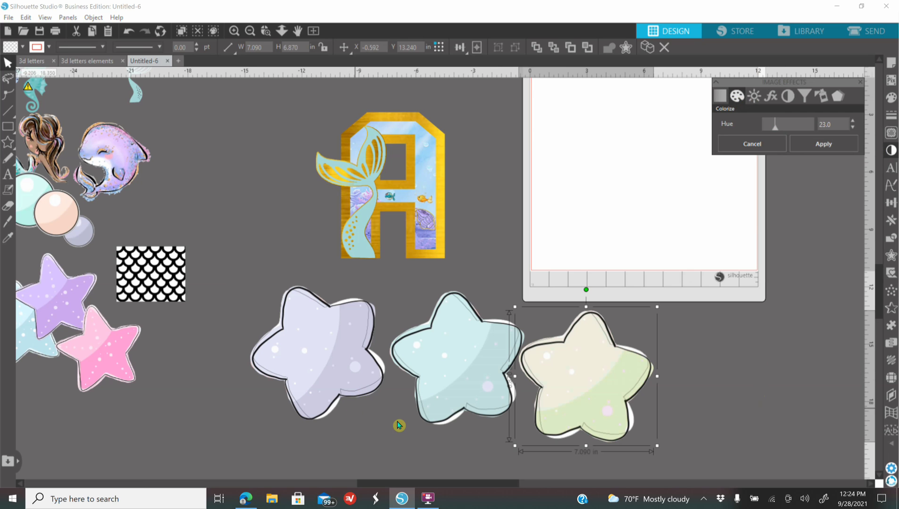
click(381, 429)
Shift the lilac star slightly away from the mint one and add a 0.065 in rounded-corner offset around it
click(337, 373)
drag(337, 373, 331, 370)
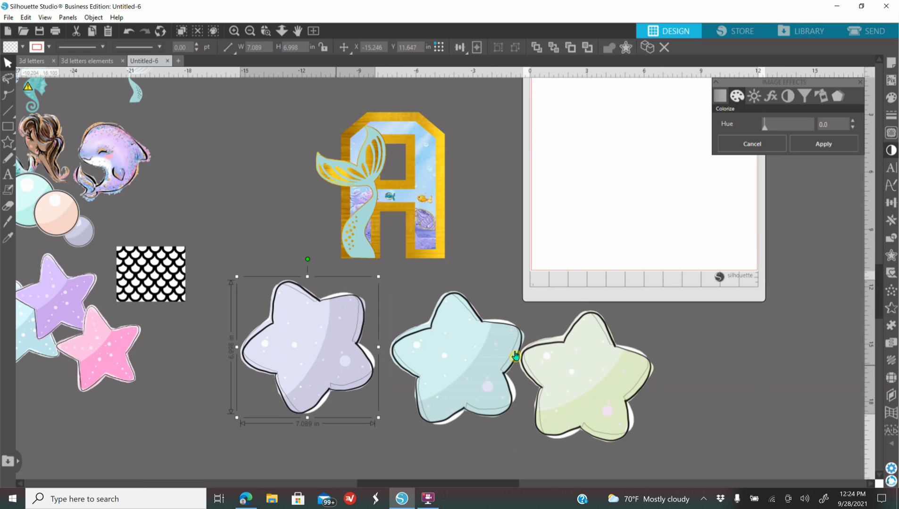
click(892, 255)
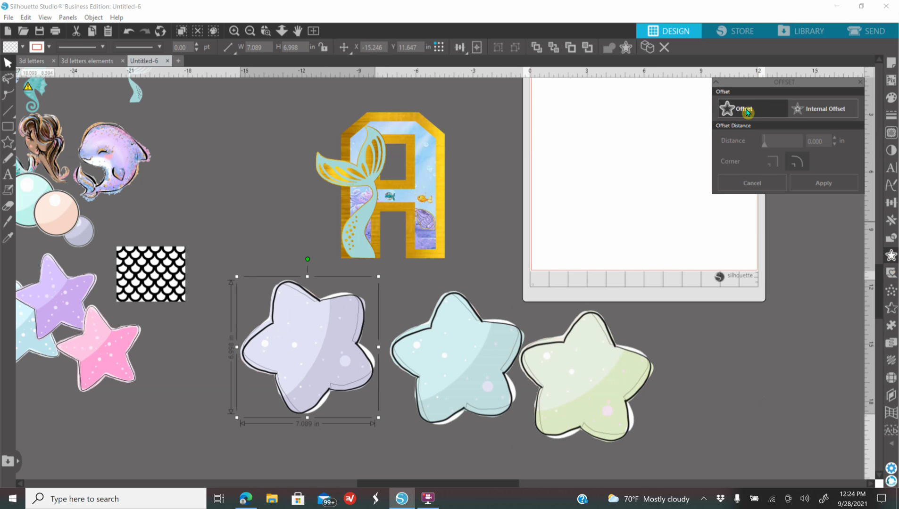
click(747, 112)
drag(767, 143, 767, 143)
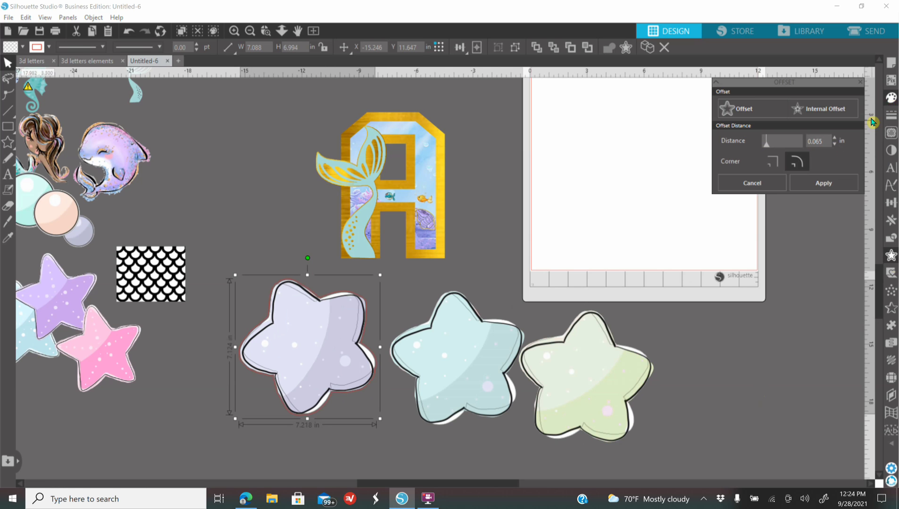
click(470, 297)
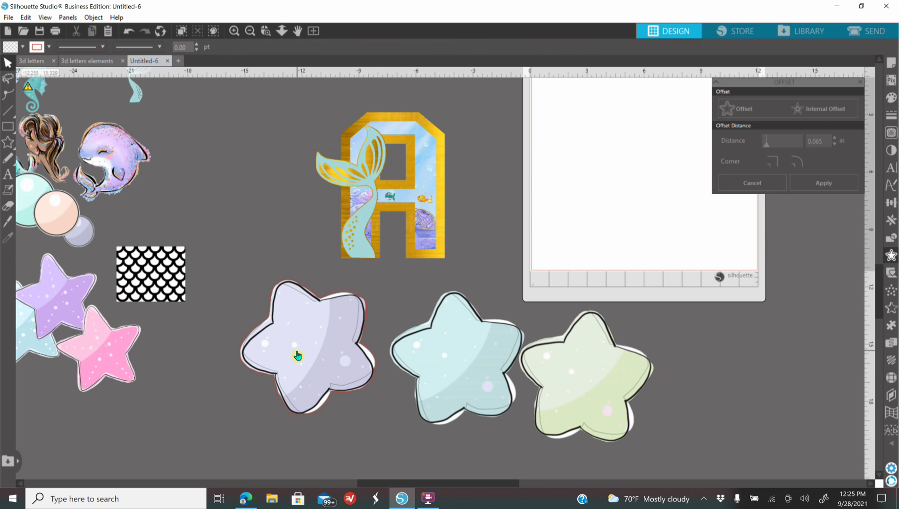
Move the lilac star off its offset outline and select the empty outline
drag(294, 357, 266, 318)
click(320, 408)
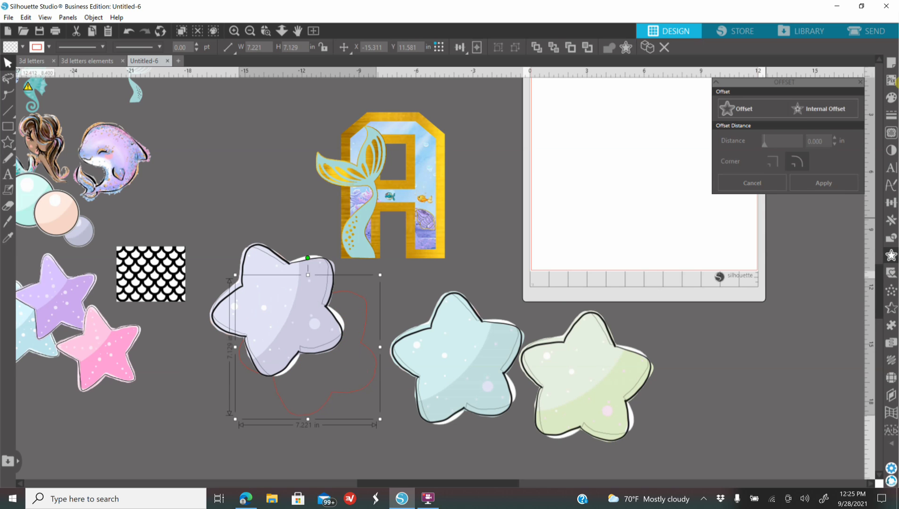
Fill the offset shape behind the lavender star with dark grey
click(892, 98)
click(729, 121)
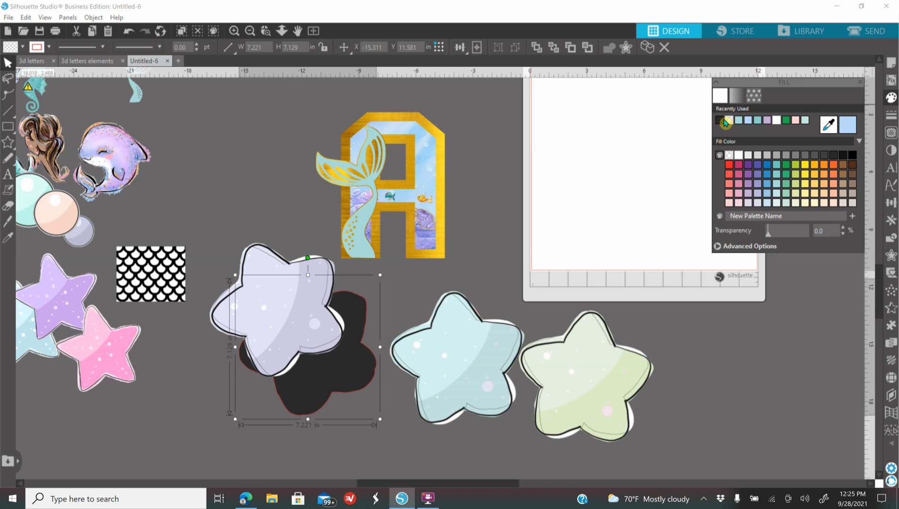
Create a 0.065 in offset of the teal star filled dark grey, and shift the star partly off it
click(468, 336)
click(892, 254)
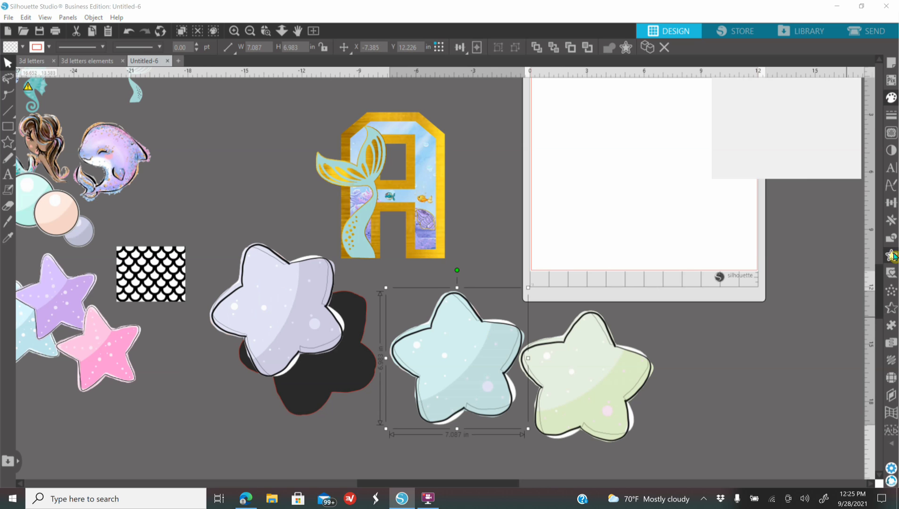
click(744, 113)
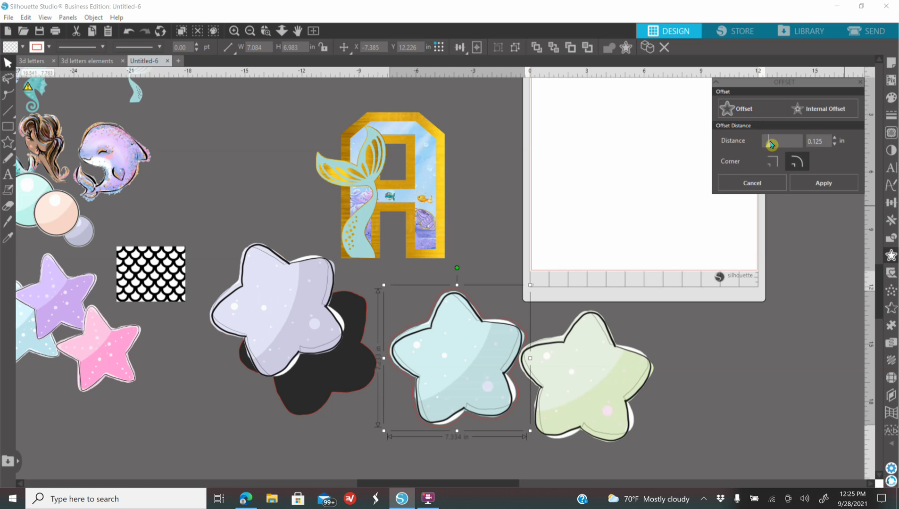
drag(767, 143, 767, 142)
click(838, 139)
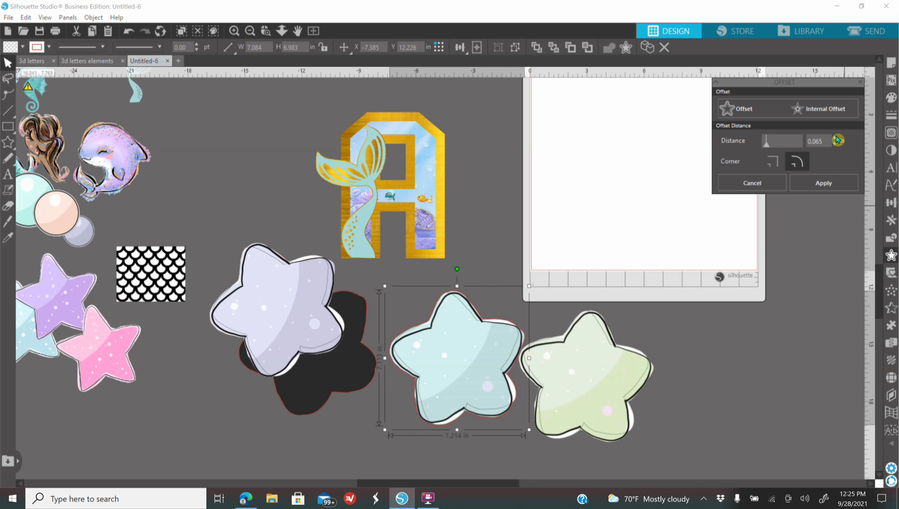
click(891, 98)
click(719, 120)
drag(457, 340, 466, 318)
Create an outer offset around the green star and fill it with dark grey
drag(612, 364, 646, 361)
click(891, 256)
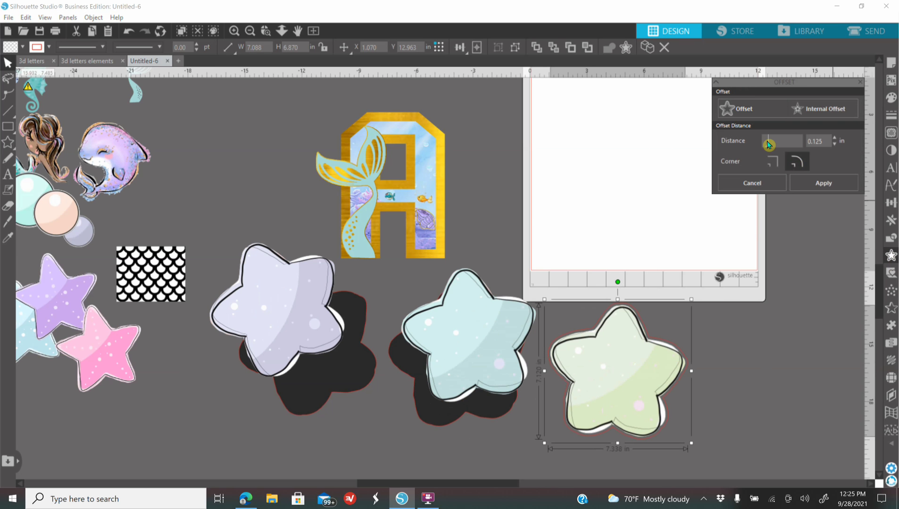
click(823, 183)
click(891, 98)
click(719, 119)
Move the green, teal and lavender stars away from their dark grey offset shapes
drag(600, 417, 632, 311)
drag(474, 351, 514, 249)
drag(278, 323, 275, 245)
drag(310, 387, 309, 414)
drag(465, 366, 465, 386)
click(226, 90)
Duplicate the gold texture rectangle, place the copy in the empty area below the letter A and enlarge it
click(253, 32)
click(255, 34)
right_click(108, 305)
click(144, 113)
drag(116, 307, 506, 393)
drag(553, 438, 617, 466)
Send the gold copy to the back and position the three dark grey star shapes on top of it
right_click(497, 427)
click(542, 360)
drag(381, 297, 454, 384)
drag(458, 309, 552, 386)
drag(532, 307, 604, 455)
Crop the gold texture with the three star shapes and send the resulting gold stars to the back
drag(352, 365, 660, 434)
click(891, 238)
click(821, 146)
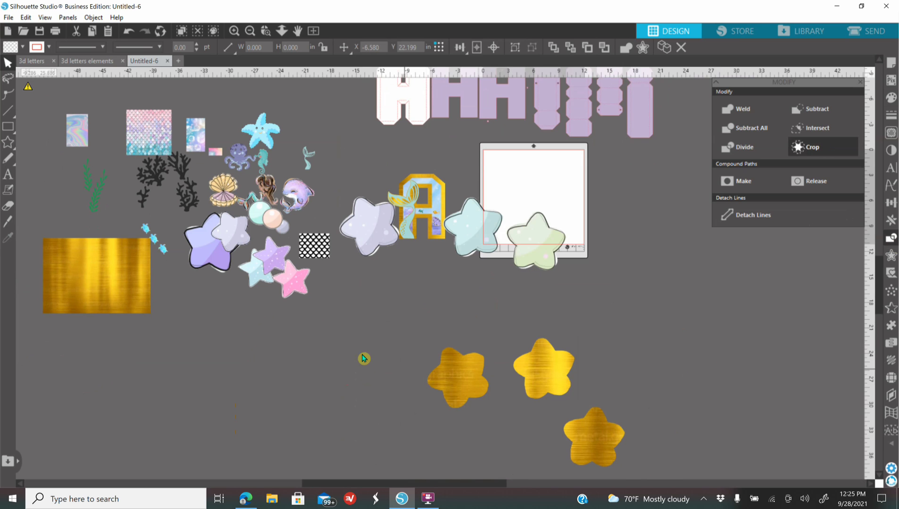
right_click(613, 438)
click(657, 375)
Center the lavender star on its matching gold star and group the two
drag(369, 226, 400, 354)
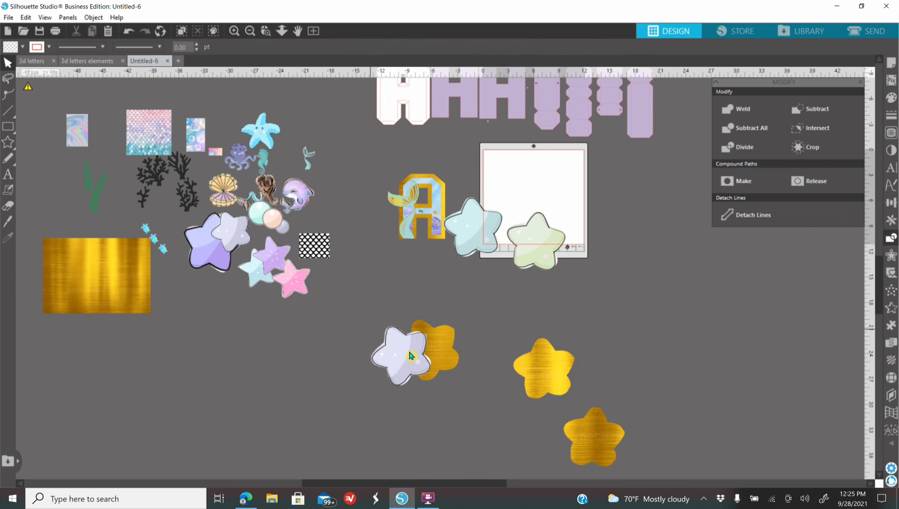
shift+click(445, 344)
click(891, 202)
click(820, 126)
right_click(419, 355)
click(441, 242)
Center the teal star on its matching gold star and group the pair
drag(472, 226, 499, 313)
shift+click(570, 368)
click(819, 126)
right_click(541, 373)
click(566, 260)
Center the green star on its gold backing and group both pieces
drag(537, 249, 596, 432)
shift+click(595, 460)
click(819, 125)
right_click(596, 443)
click(626, 323)
Spread the three gold-backed stars out near the letter A, with the teal one just below the letter
drag(615, 426, 596, 265)
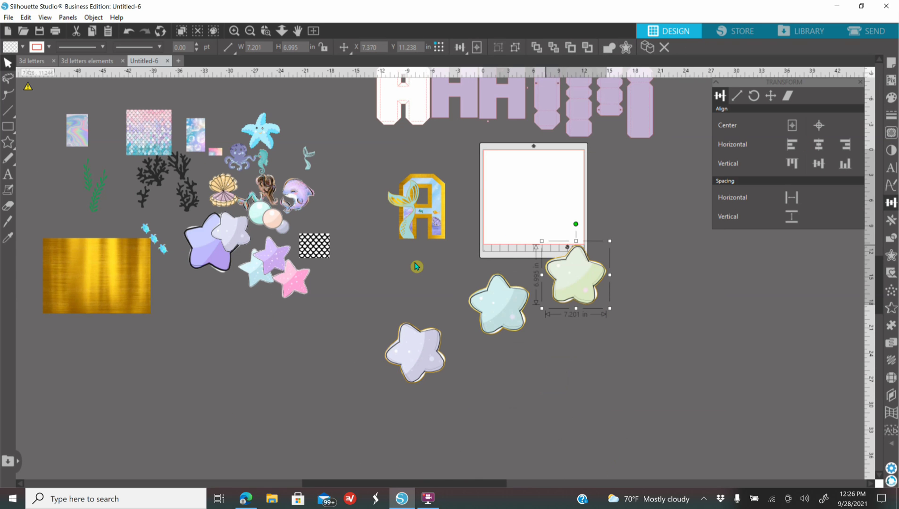
click(235, 32)
click(235, 32)
drag(385, 430, 561, 174)
drag(670, 292, 618, 246)
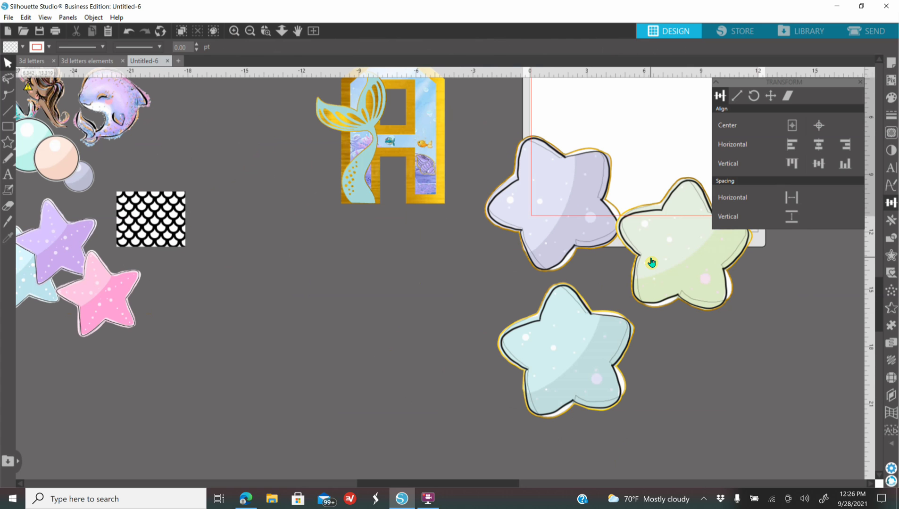
drag(578, 381, 478, 353)
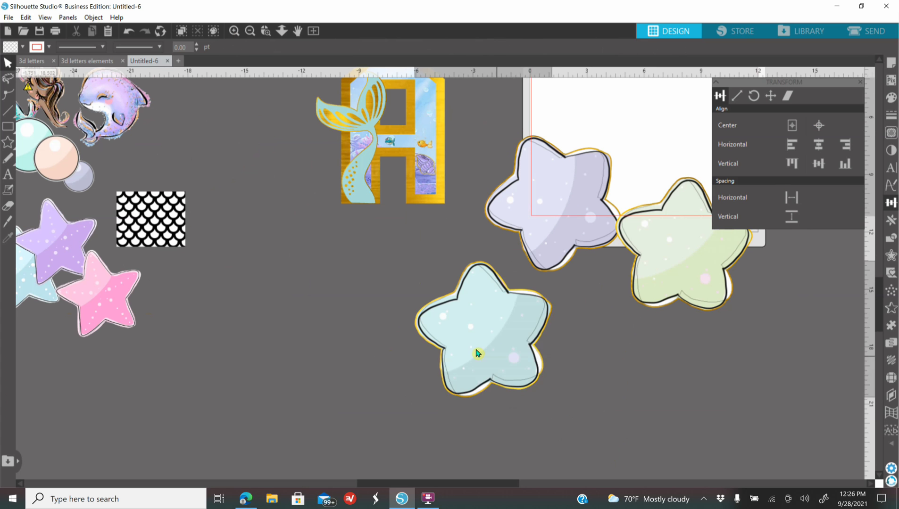
Shrink the teal star to fit inside the letter A and place it near the top of the right leg
click(234, 30)
scroll(329, 315, up, 3)
drag(483, 428, 437, 378)
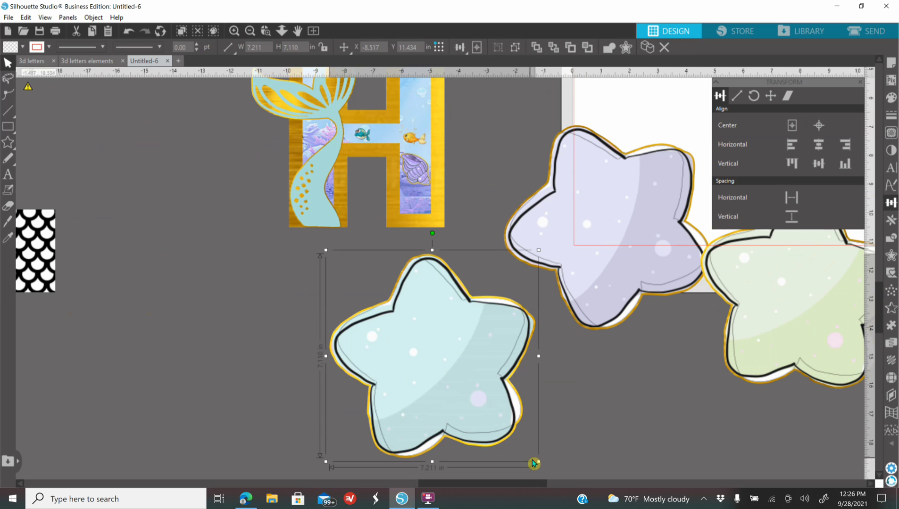
drag(482, 411, 371, 307)
scroll(376, 380, up, 1)
scroll(376, 379, up, 5)
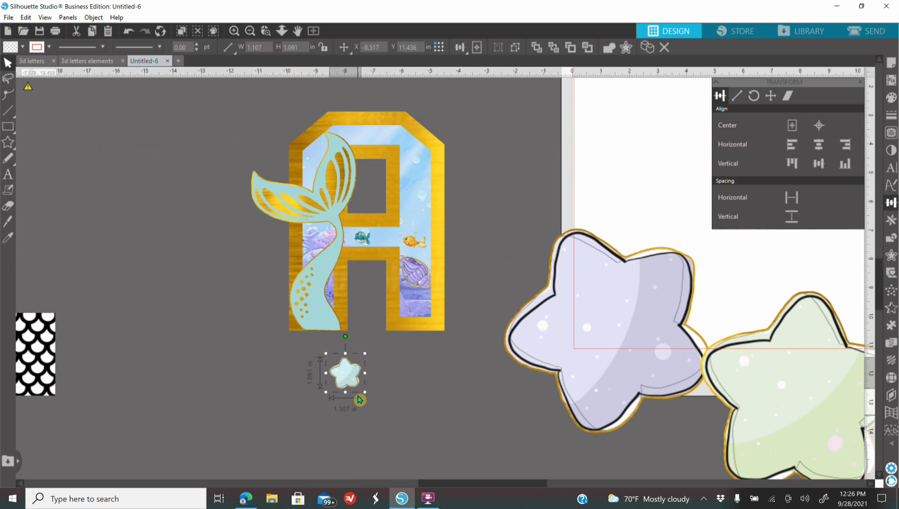
drag(348, 372, 426, 211)
Shrink the lavender and green stars and place them below the teal star on the letter, the green one 0.459 in wide
scroll(472, 257, up, 1)
scroll(472, 257, up, 1)
drag(596, 363, 602, 263)
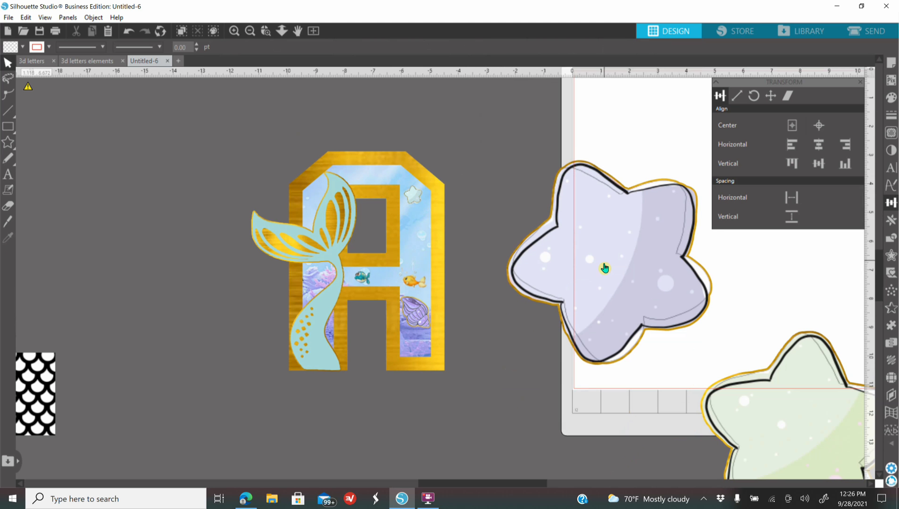
drag(716, 369, 537, 189)
drag(531, 185, 431, 235)
click(485, 210)
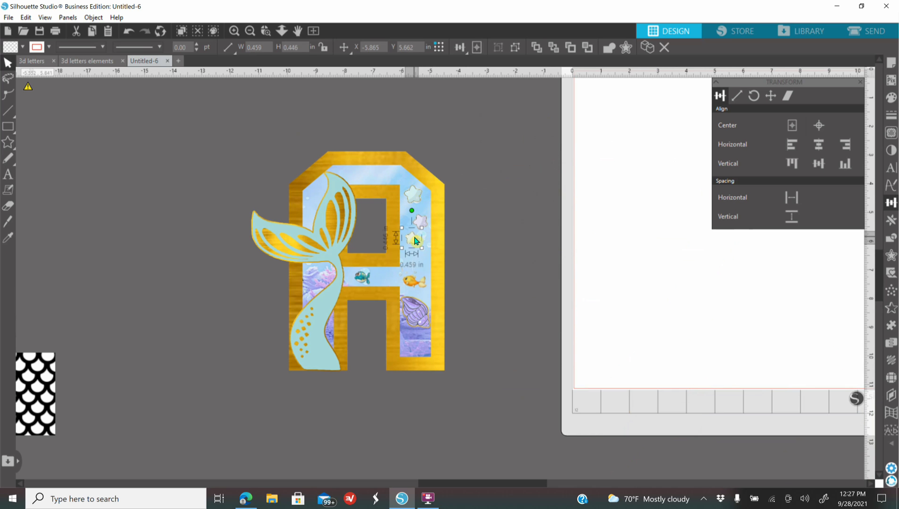
drag(415, 239, 413, 239)
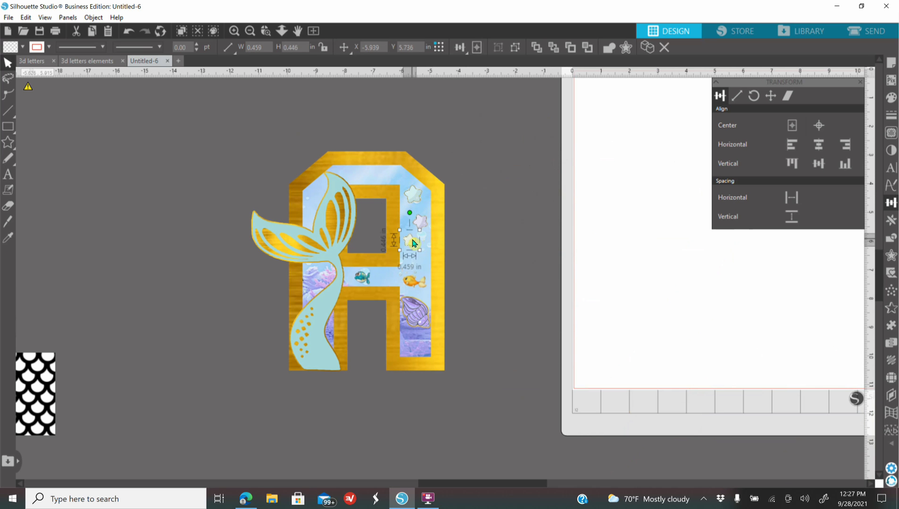
click(490, 299)
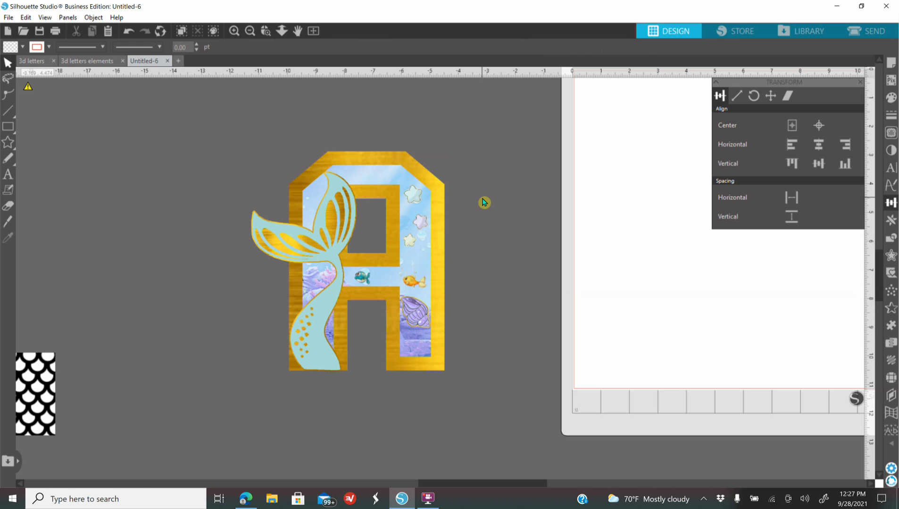
Move the mermaid tail off the letter A into the empty space beside it
click(250, 32)
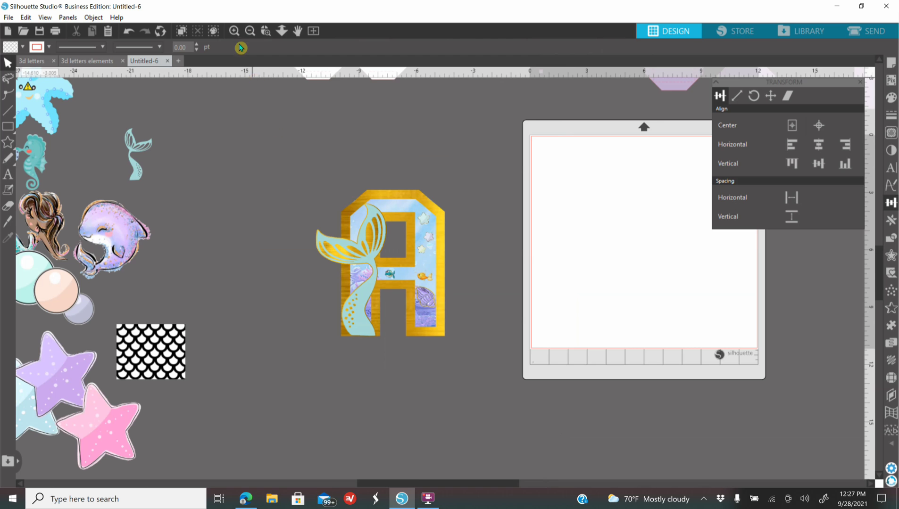
click(234, 36)
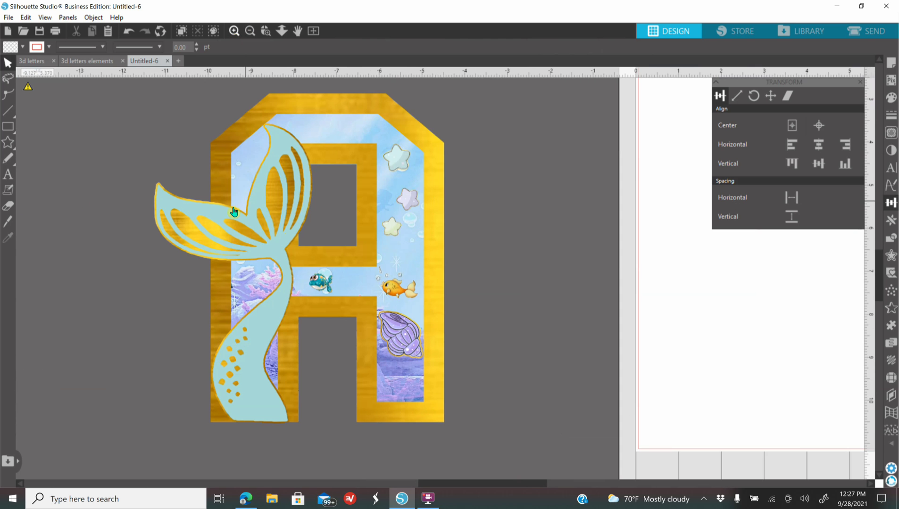
drag(248, 378, 571, 371)
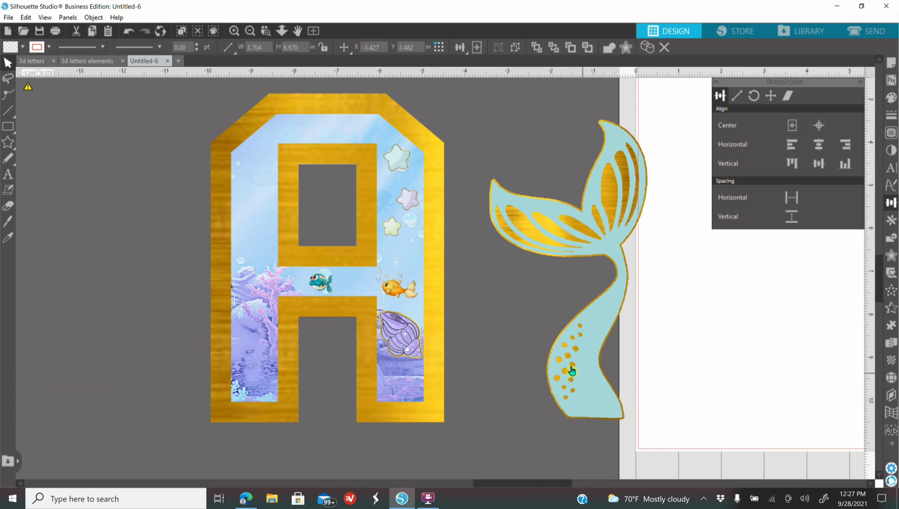
Create an internal offset of the gold letter A at a distance of 0.135 in with sharp corners
click(433, 303)
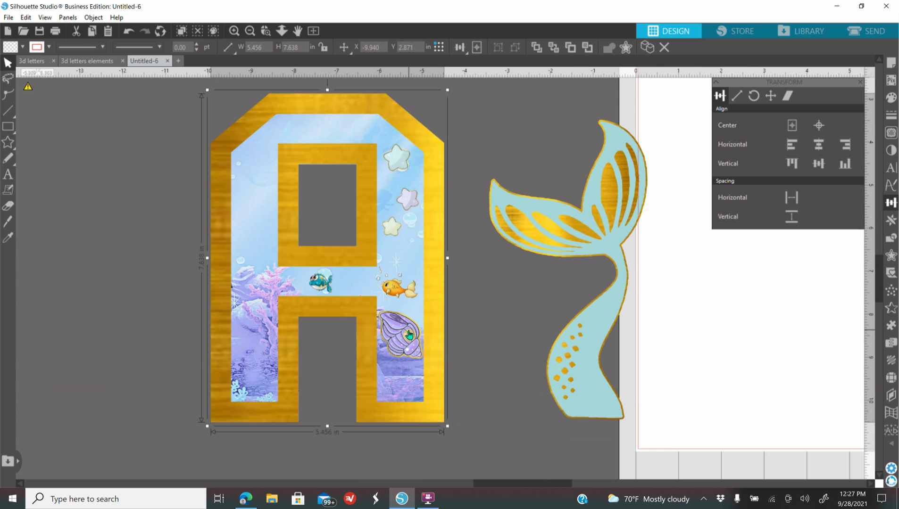
click(889, 260)
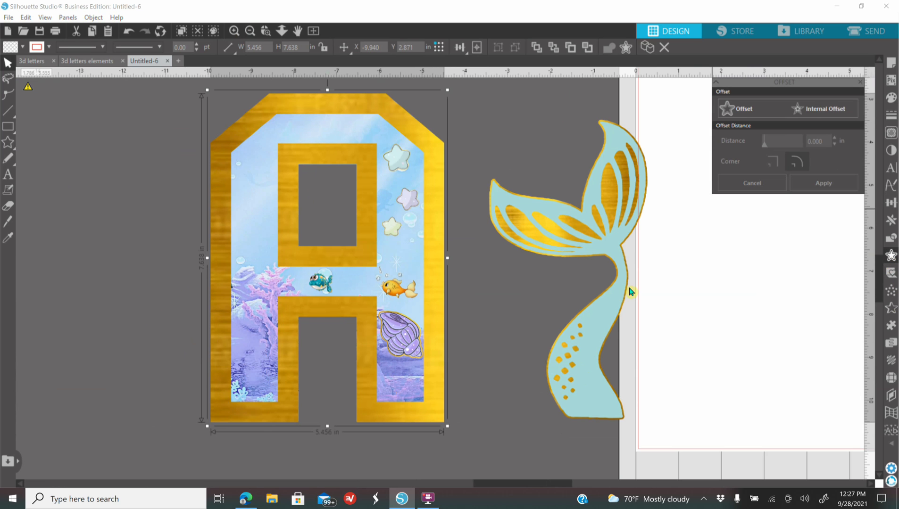
click(829, 113)
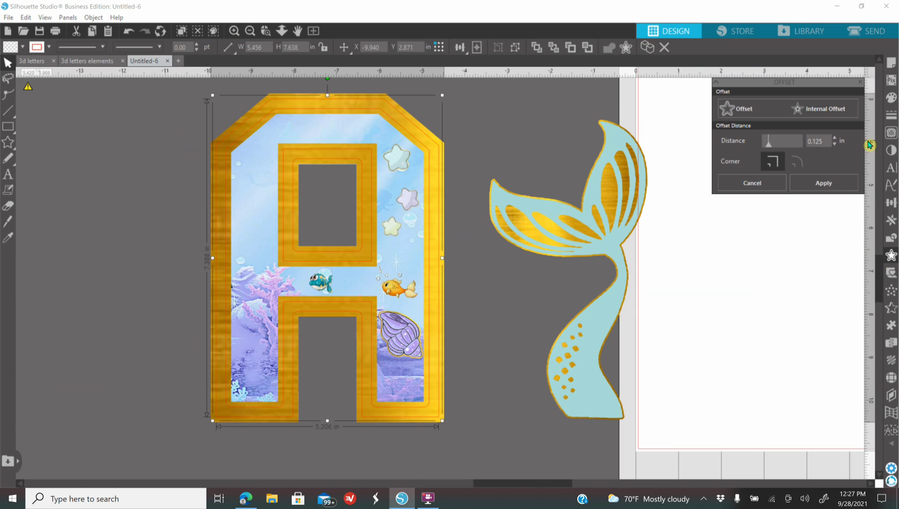
click(836, 142)
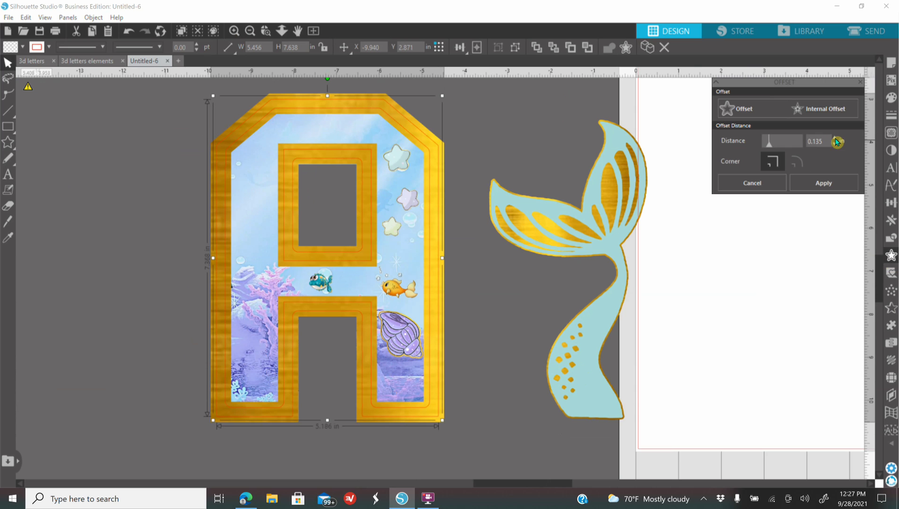
Fill the letter's internal offset with light periwinkle purple and set its line color to none
click(893, 99)
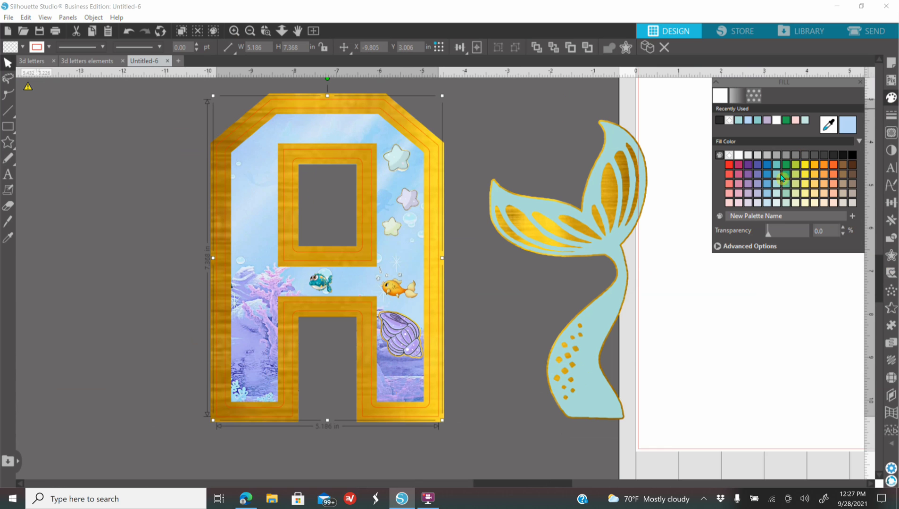
click(758, 179)
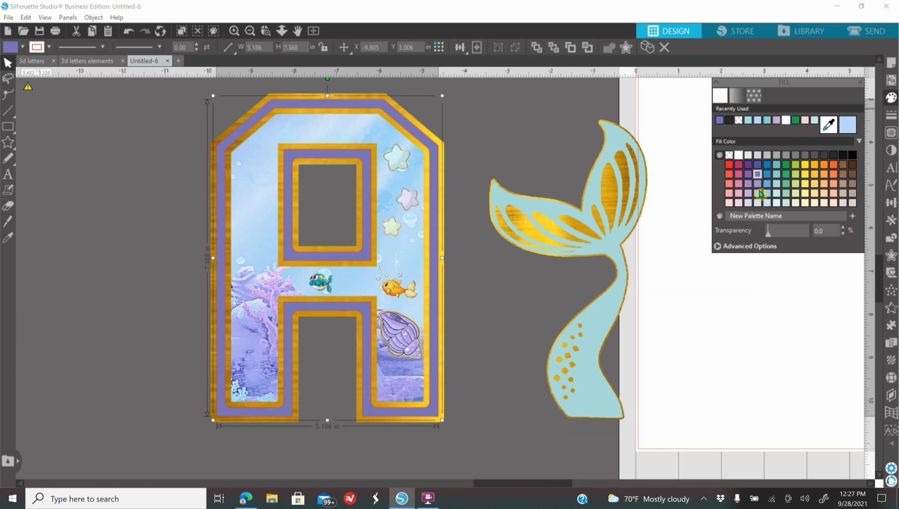
click(758, 185)
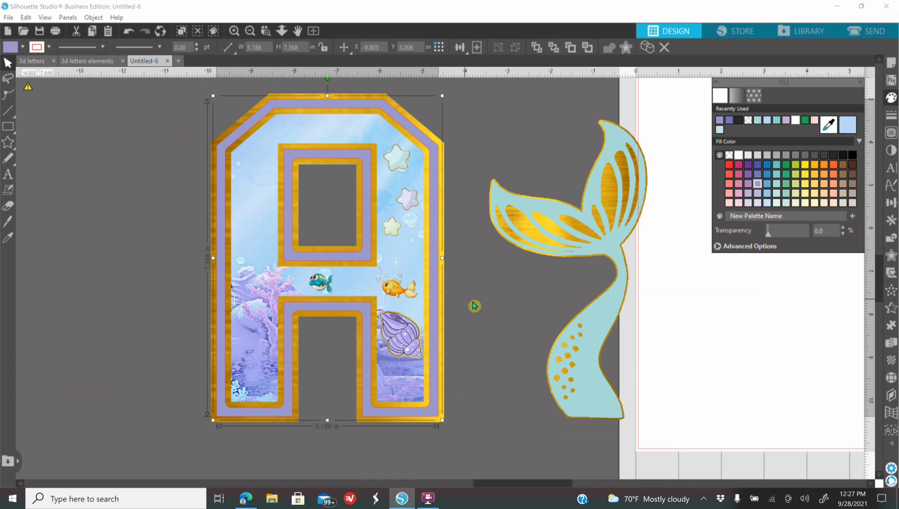
click(892, 122)
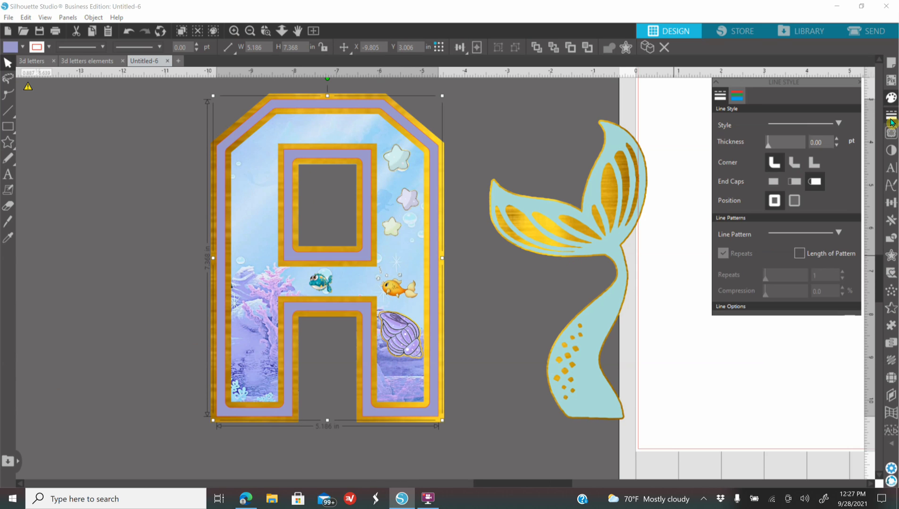
click(738, 96)
click(750, 123)
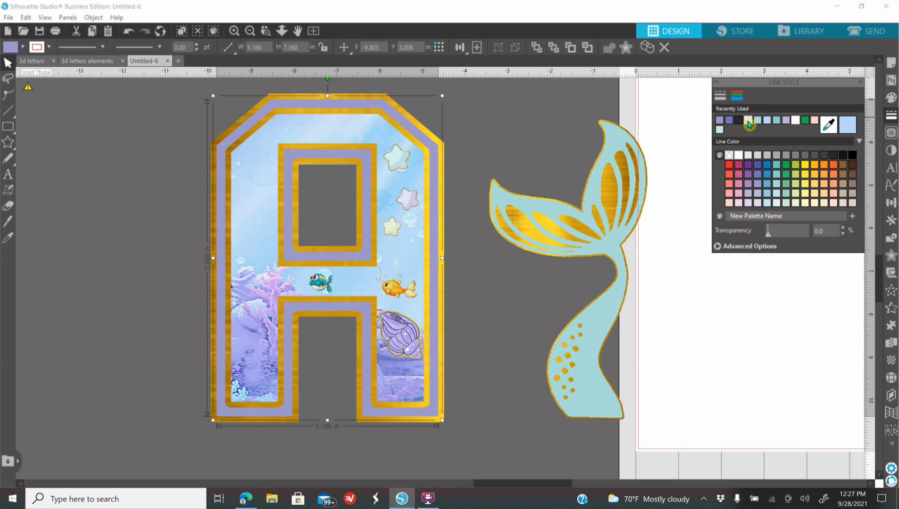
click(566, 134)
Move the mermaid tail back over the left leg of the letter A
drag(578, 232, 278, 239)
click(250, 32)
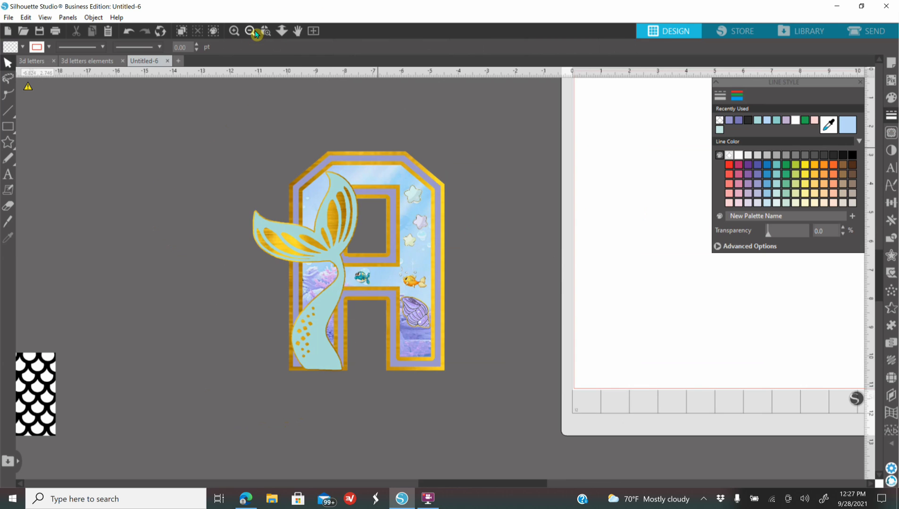
click(255, 33)
click(234, 31)
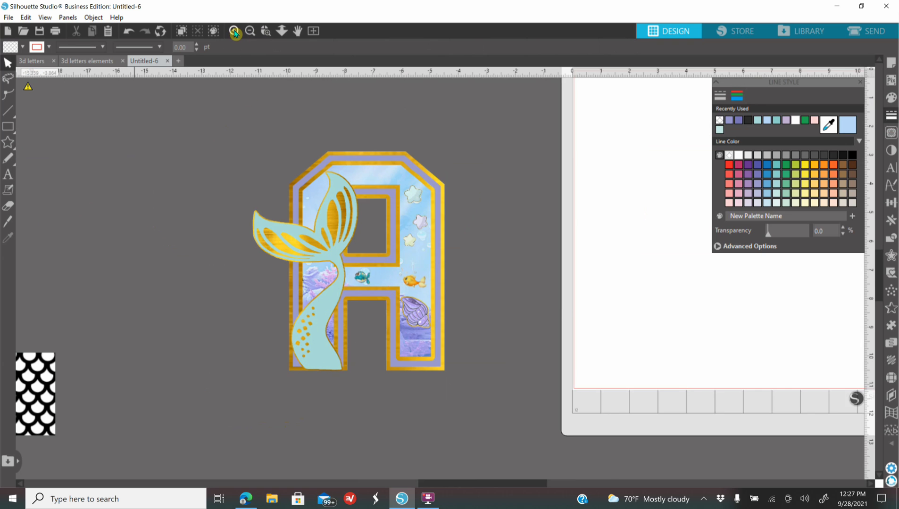
click(235, 32)
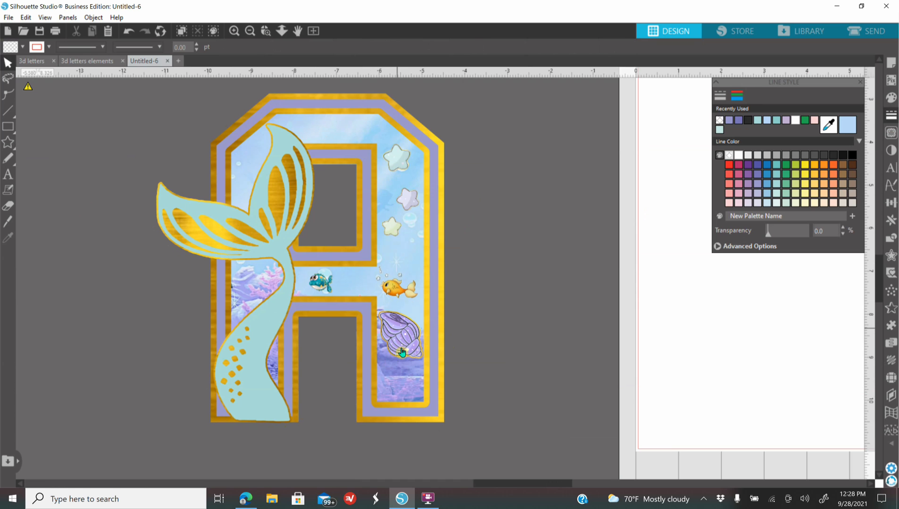
Group the letter A with its mermaid tail, stars, fish and shell decorations
click(249, 31)
click(250, 31)
scroll(283, 323, up, 2)
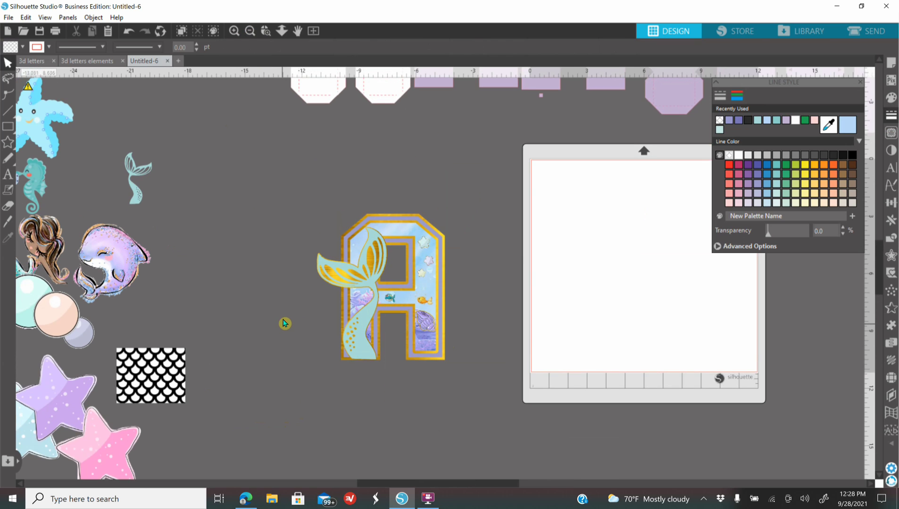
scroll(279, 314, up, 1)
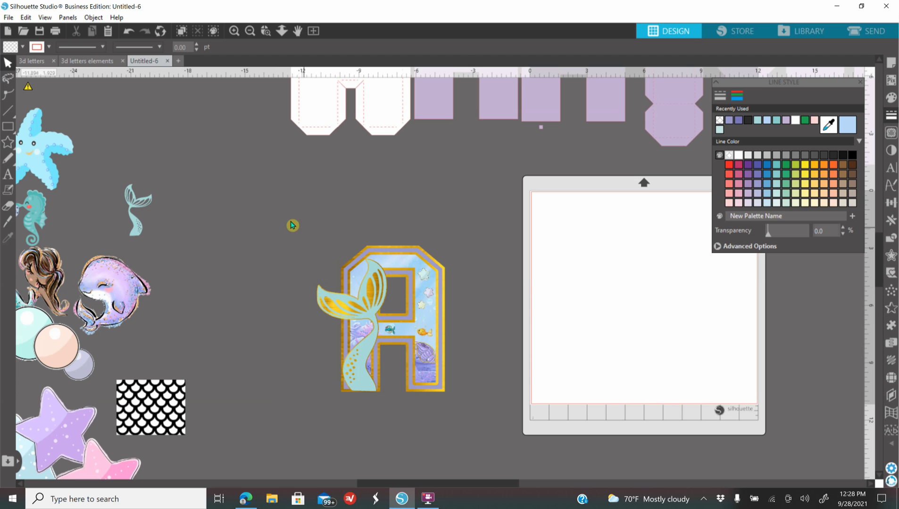
drag(321, 222, 464, 403)
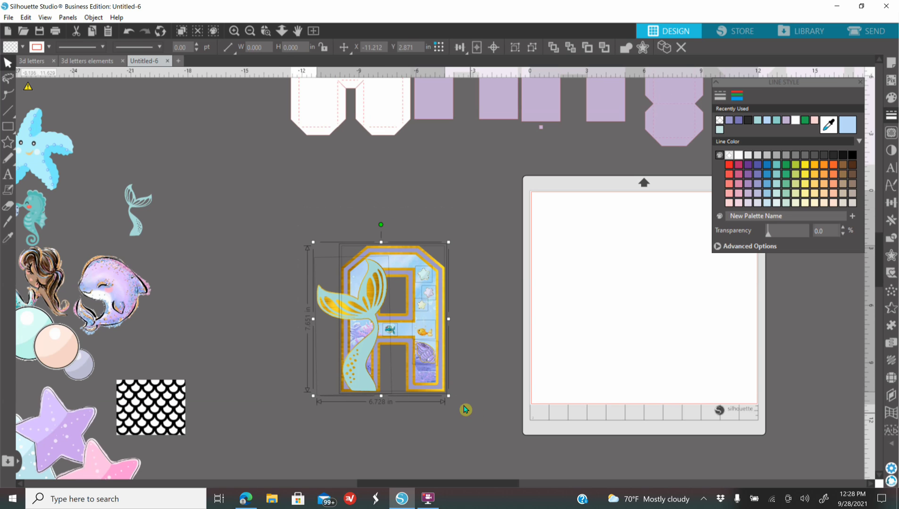
right_click(437, 375)
click(490, 246)
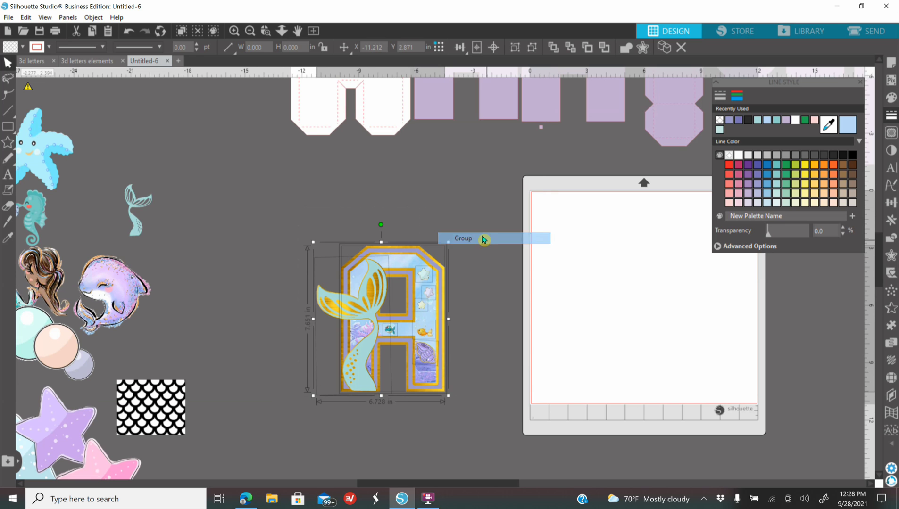
Copy the grouped mermaid letter A into the 3d letters document, placing it at the start of the purple A row
click(250, 33)
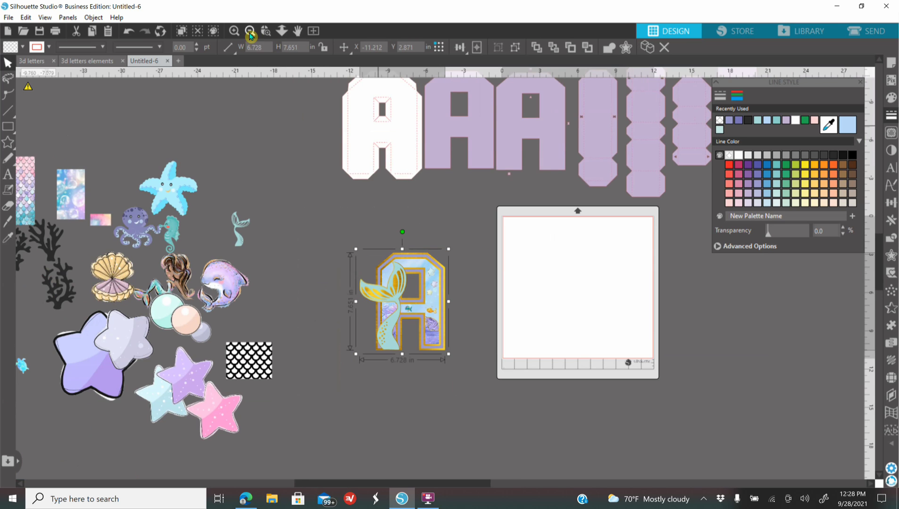
click(250, 33)
right_click(436, 313)
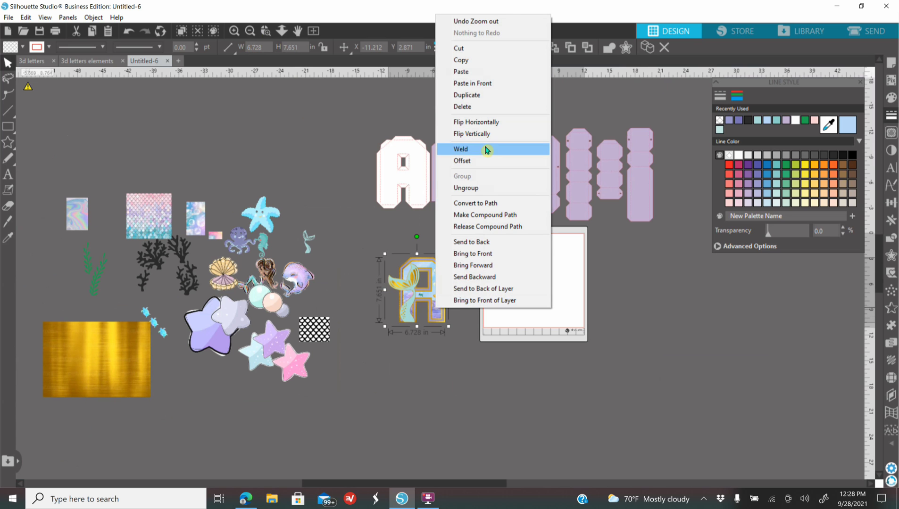
click(467, 61)
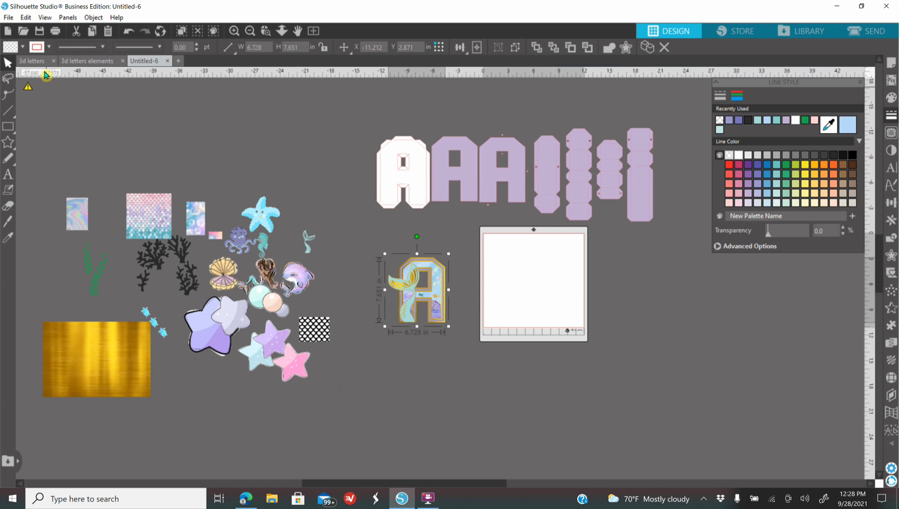
click(32, 61)
right_click(350, 213)
click(373, 257)
drag(584, 309, 386, 244)
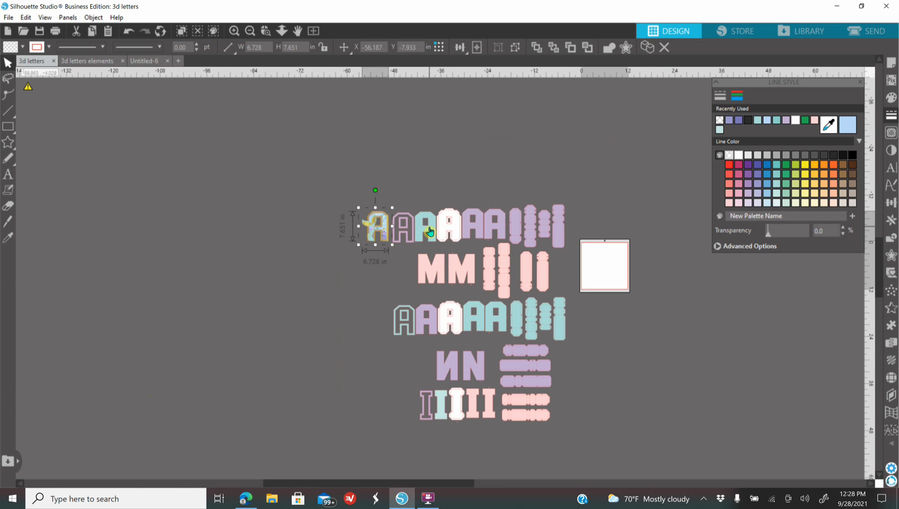
Delete the plain teal A and the purple outline A from that row, and move the mermaid A beside the white A
click(429, 231)
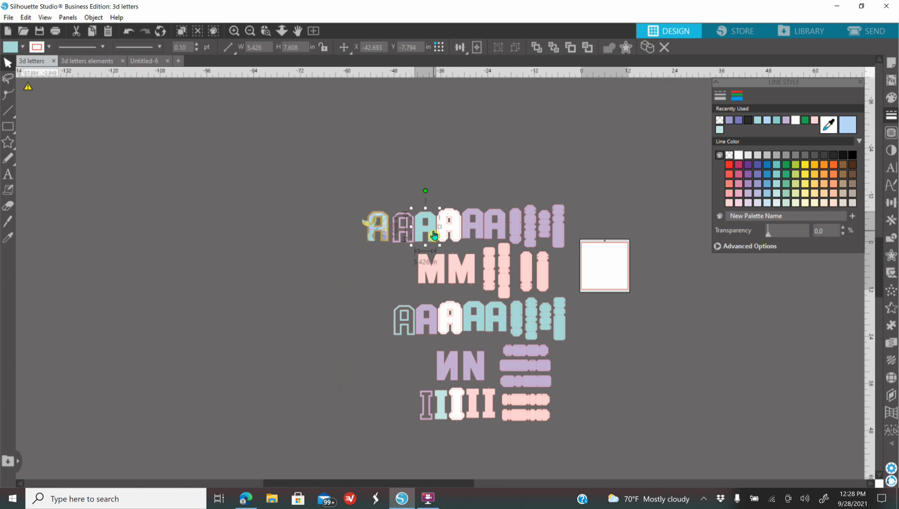
key(Delete)
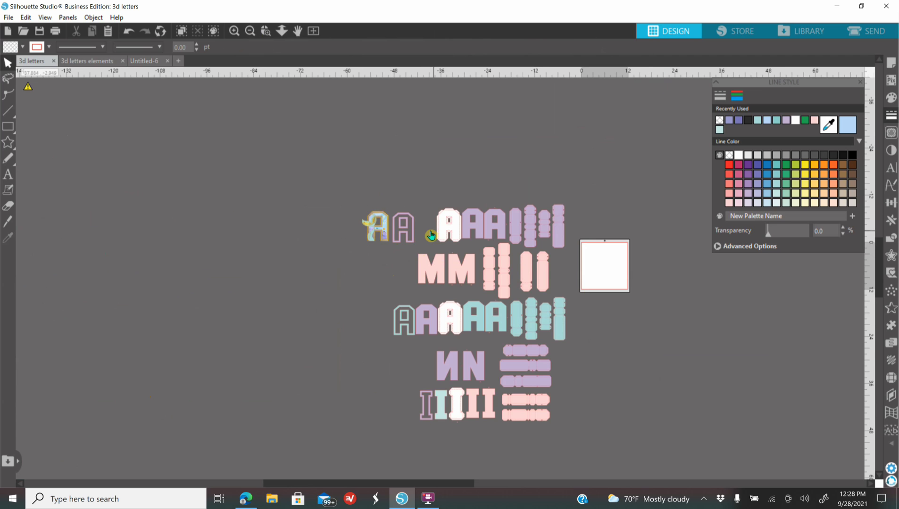
click(401, 242)
key(Delete)
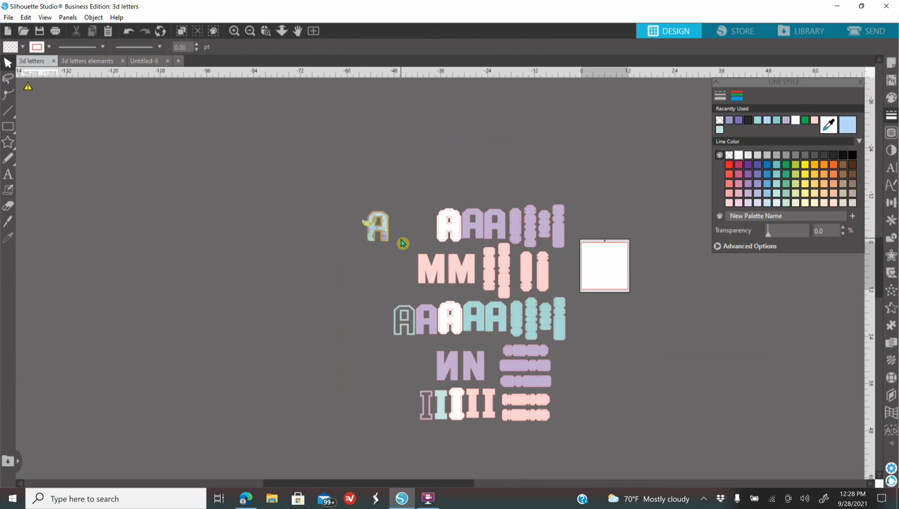
drag(383, 239, 429, 235)
click(324, 234)
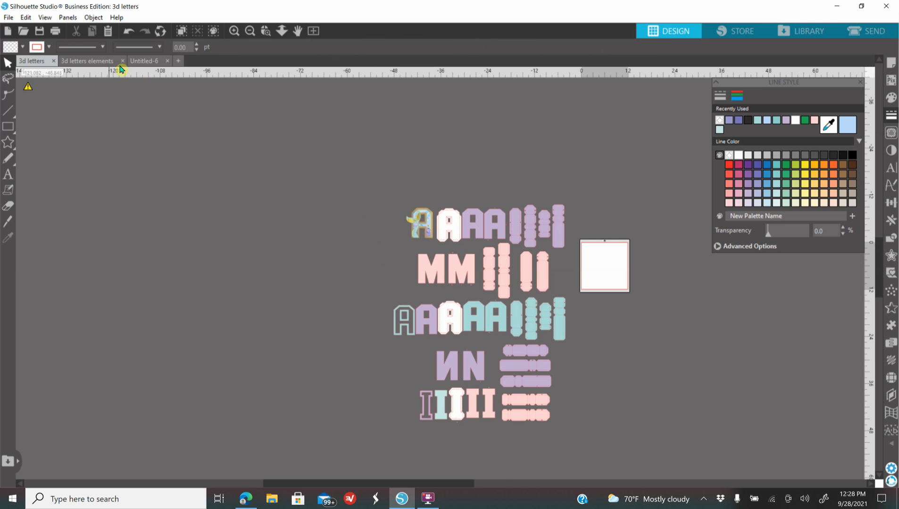
Delete the mermaid A and the whole purple A piece set from the Untitled-6 document
click(144, 62)
drag(365, 118, 710, 323)
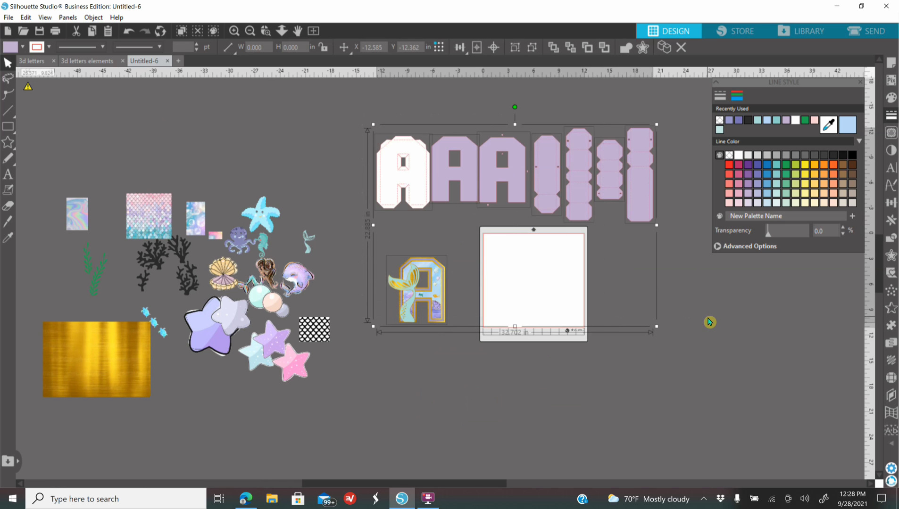
key(Delete)
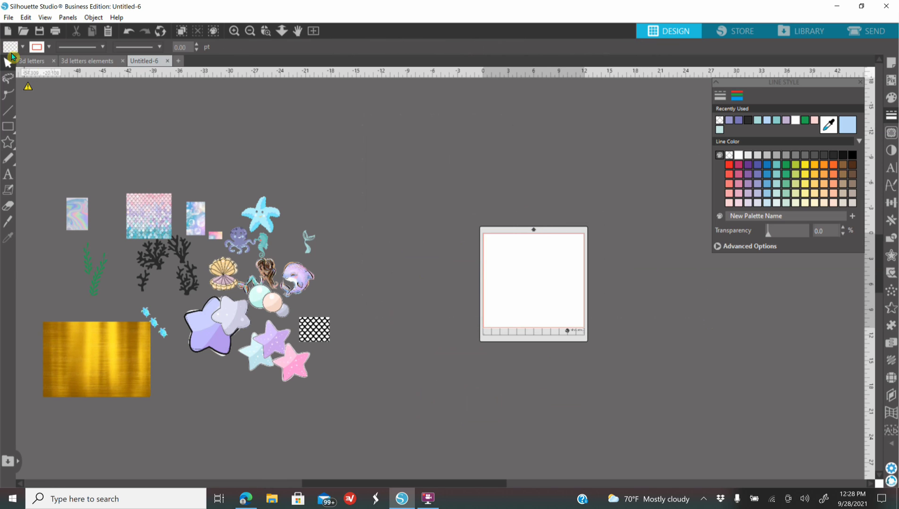
Copy the teal letter A piece set from the 3d letters document and paste it into Untitled-6
click(31, 65)
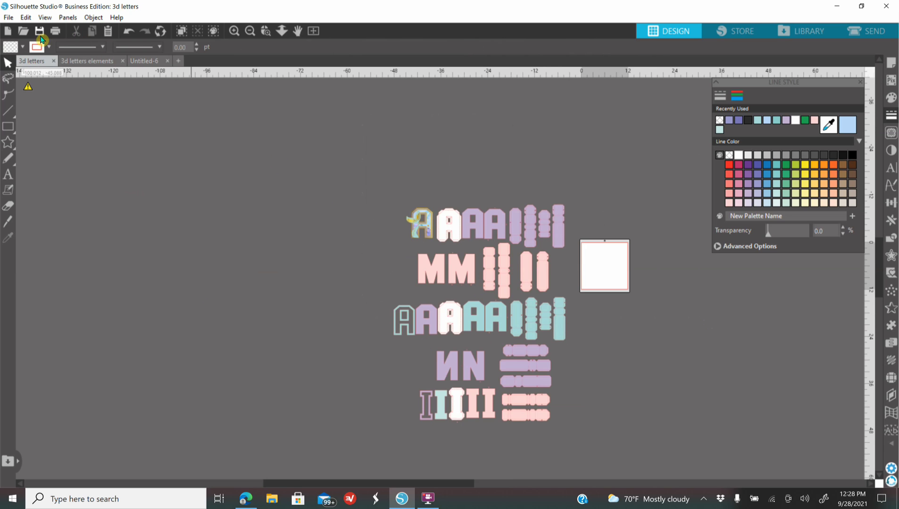
drag(370, 324, 572, 333)
right_click(567, 329)
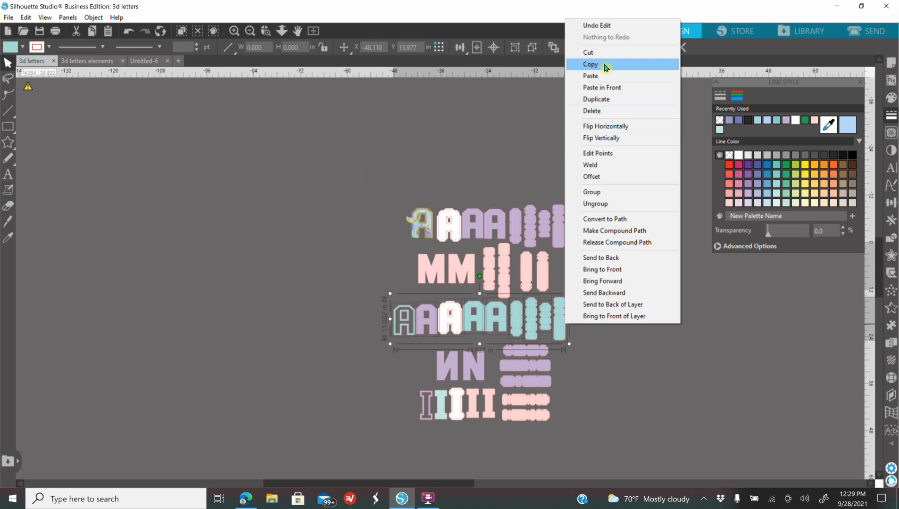
click(590, 65)
click(141, 65)
right_click(411, 147)
click(446, 192)
Place the pasted set above the cutting mat and move its solid purple A below the row, beside the mat
drag(410, 434, 645, 188)
click(632, 328)
drag(423, 210, 435, 314)
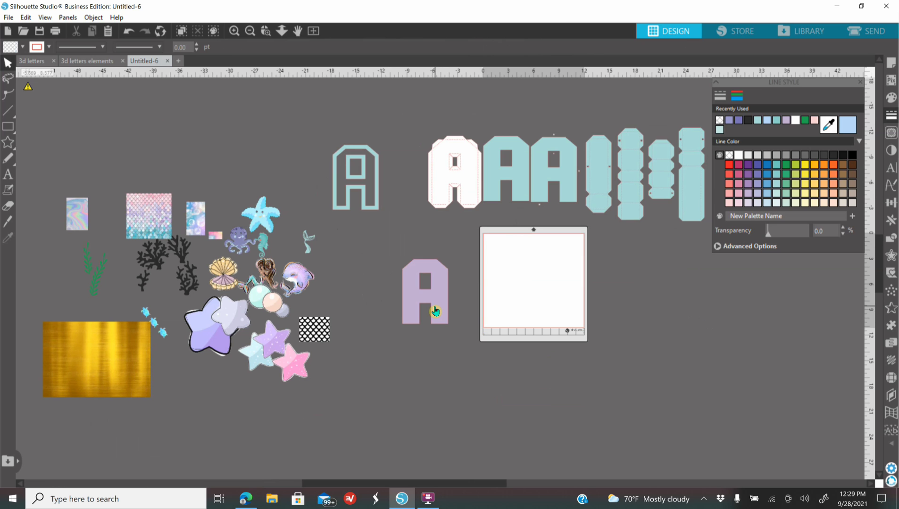
Move the bubble paper behind the purple A and resize it to about 6.23 by 8.2 in so it covers the letter
drag(191, 224, 444, 264)
click(234, 31)
click(234, 31)
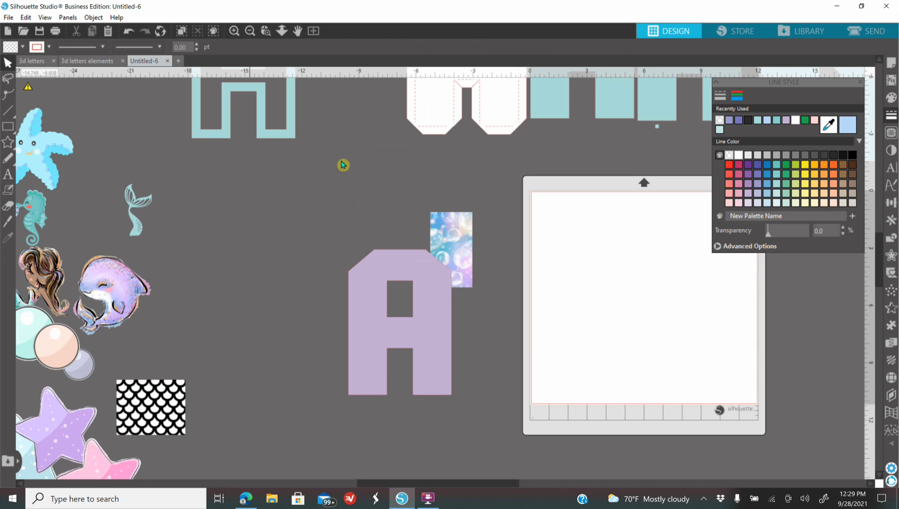
click(457, 239)
drag(476, 292, 435, 430)
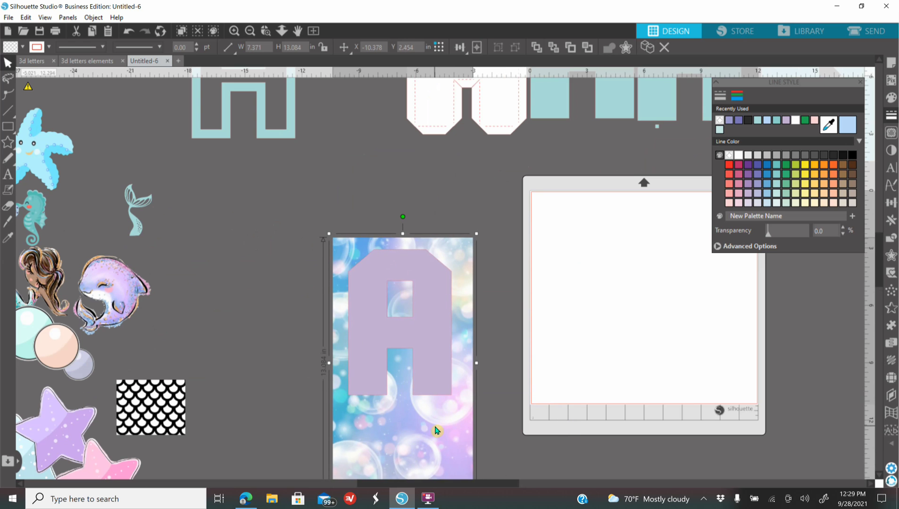
scroll(453, 413, down, 2)
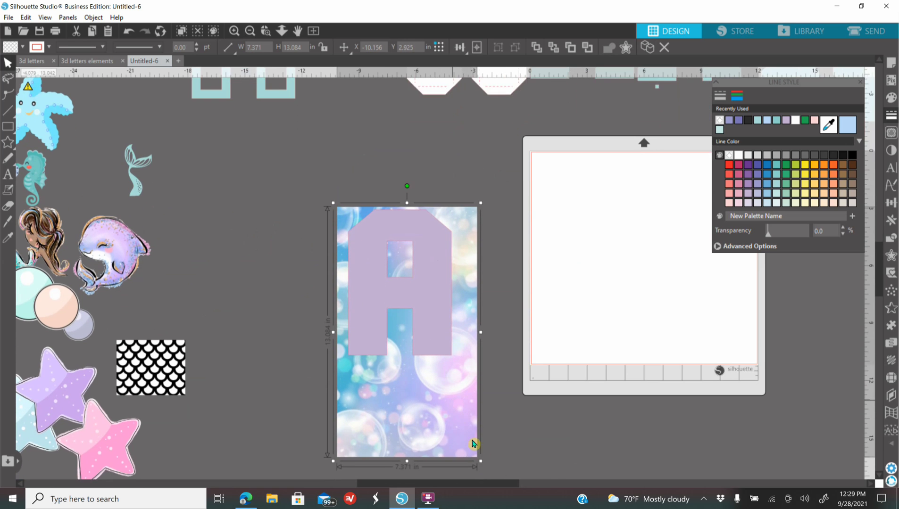
scroll(474, 444, down, 2)
drag(480, 429, 481, 386)
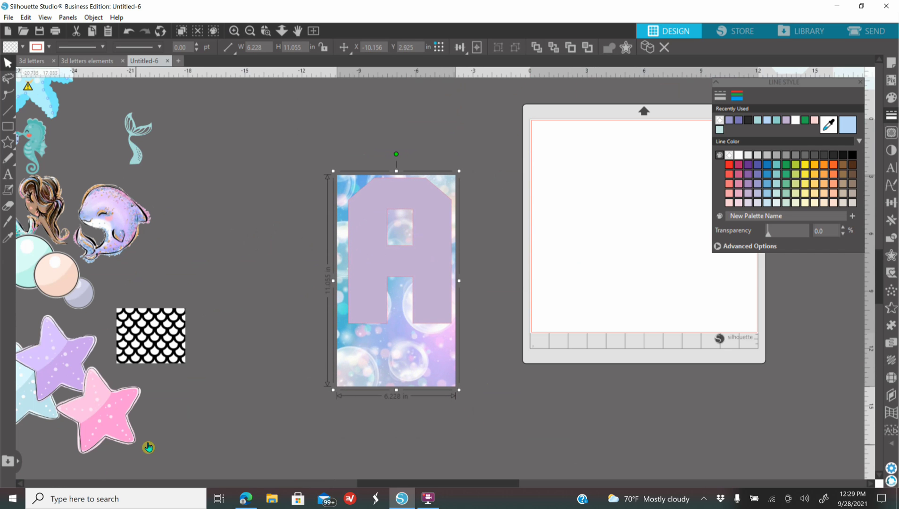
drag(396, 390, 421, 340)
Crop the bubble paper to the shape of the purple letter A
drag(311, 157, 507, 367)
click(891, 237)
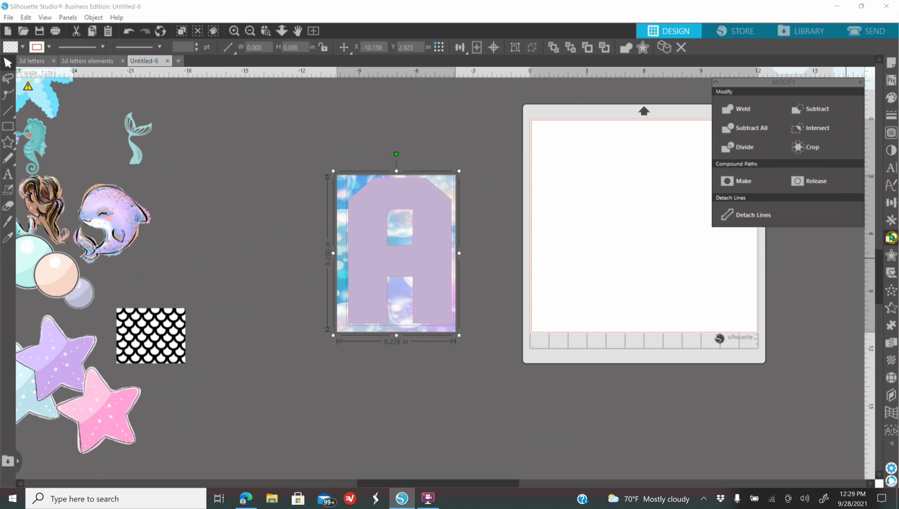
click(820, 150)
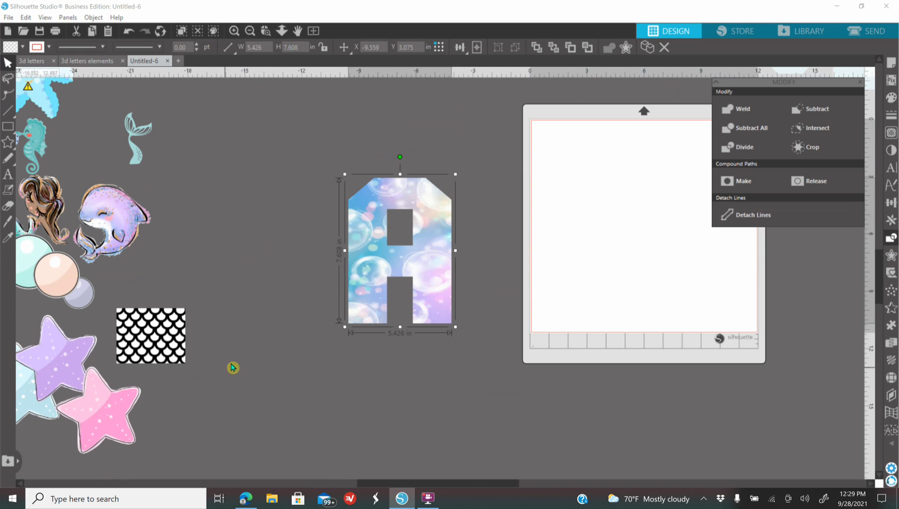
click(262, 343)
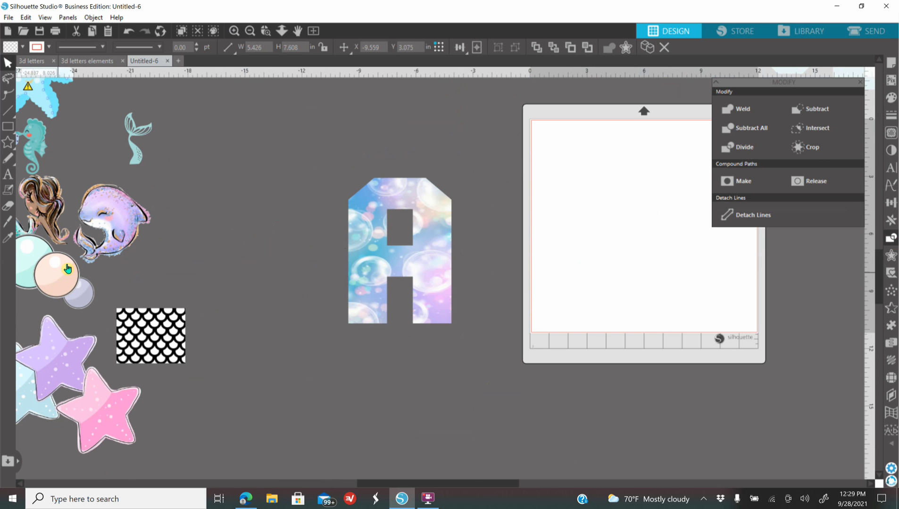
Move the light teal outline A next to the bubble letter and fill it with a darker teal
scroll(110, 335, up, 3)
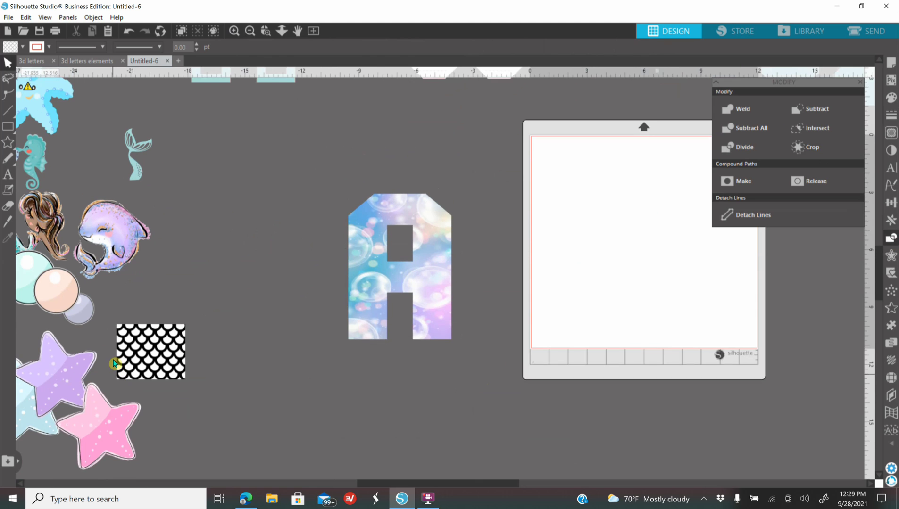
drag(305, 154, 532, 363)
click(891, 99)
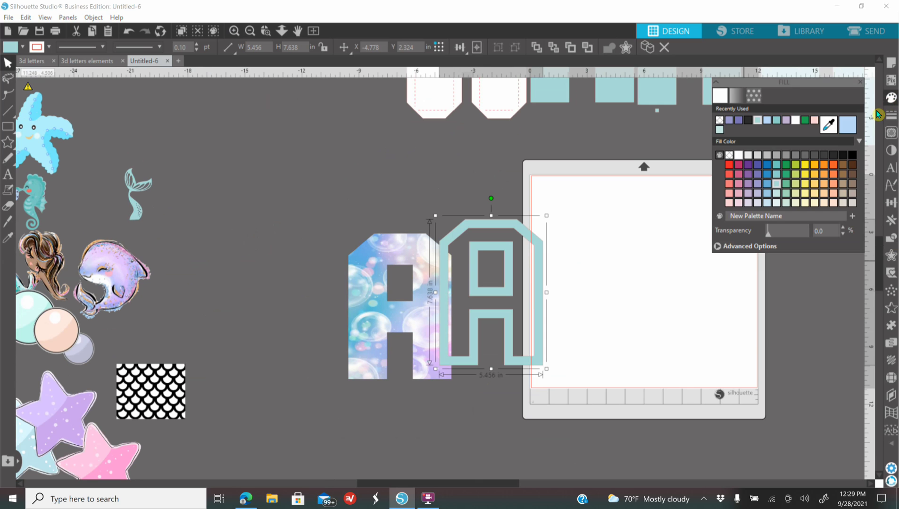
click(778, 170)
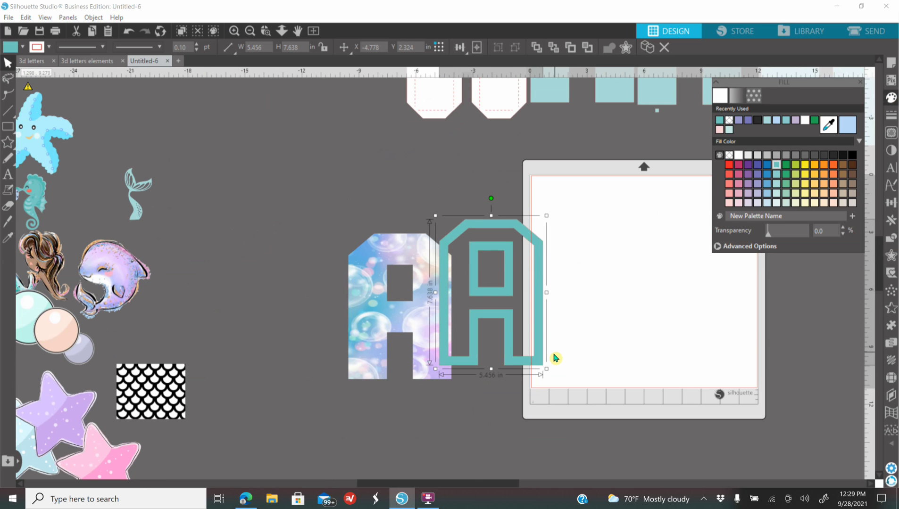
Place the teal outline over the bubble letter A and align both to their common center
drag(514, 363, 457, 365)
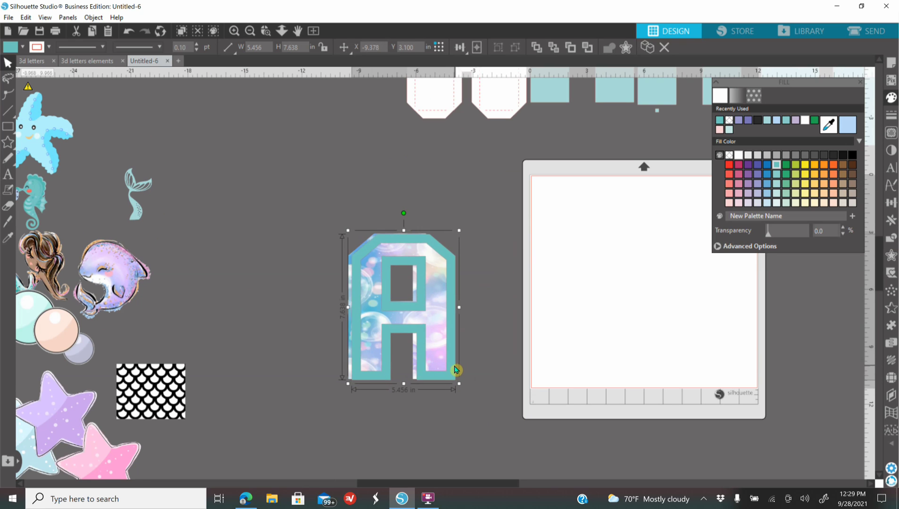
click(891, 203)
click(820, 125)
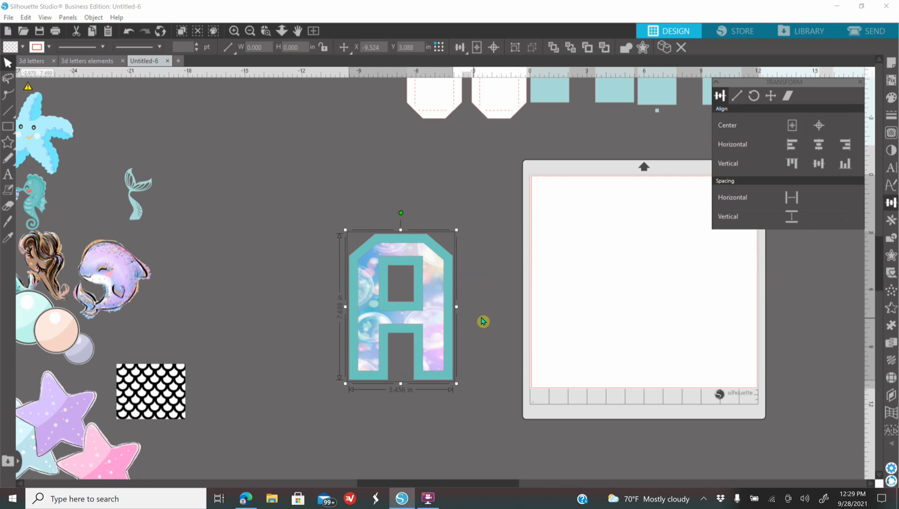
Set the line color of the bubble letter A and its teal outline to none
click(315, 306)
click(401, 312)
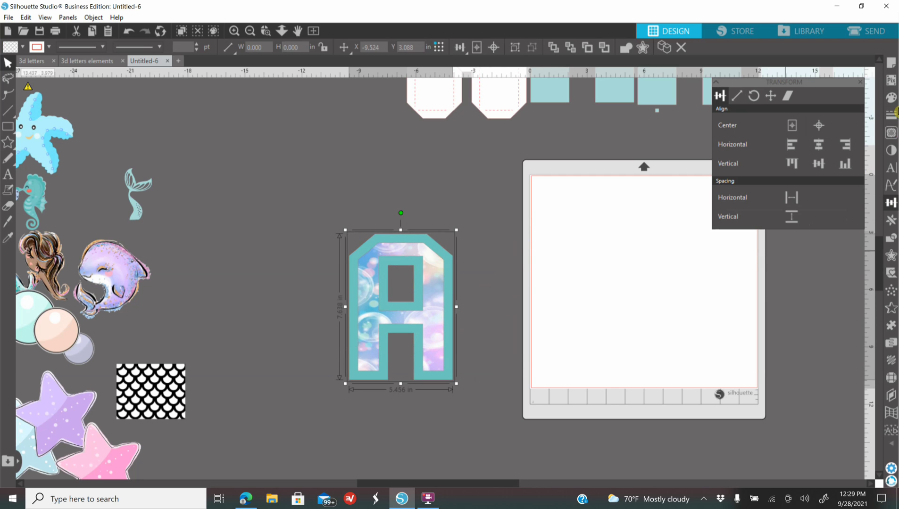
click(891, 124)
click(736, 97)
click(729, 121)
click(234, 30)
scroll(583, 257, down, 2)
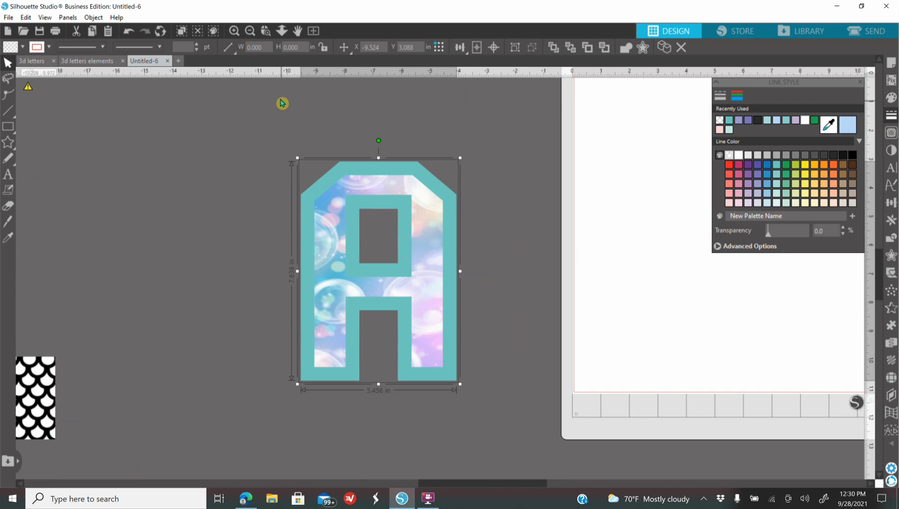
Move the three blue turtles next to the upper right side of the letter A
click(250, 31)
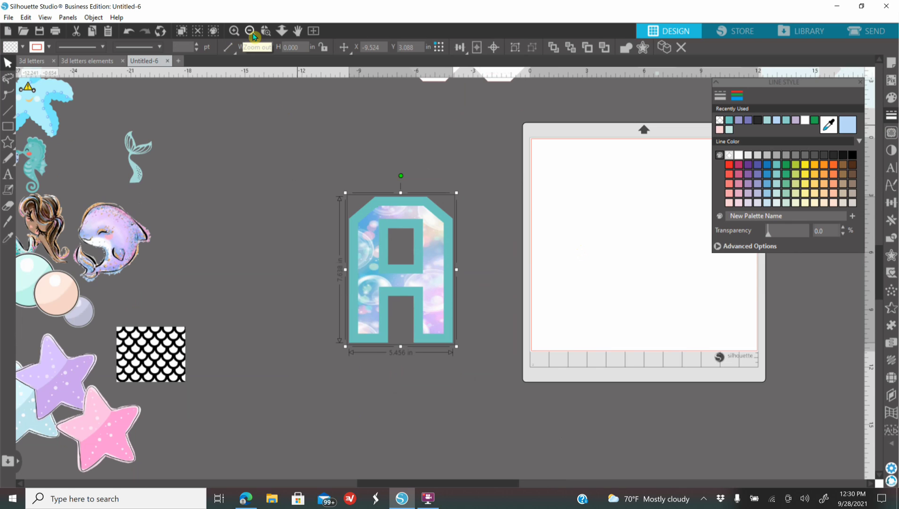
click(250, 31)
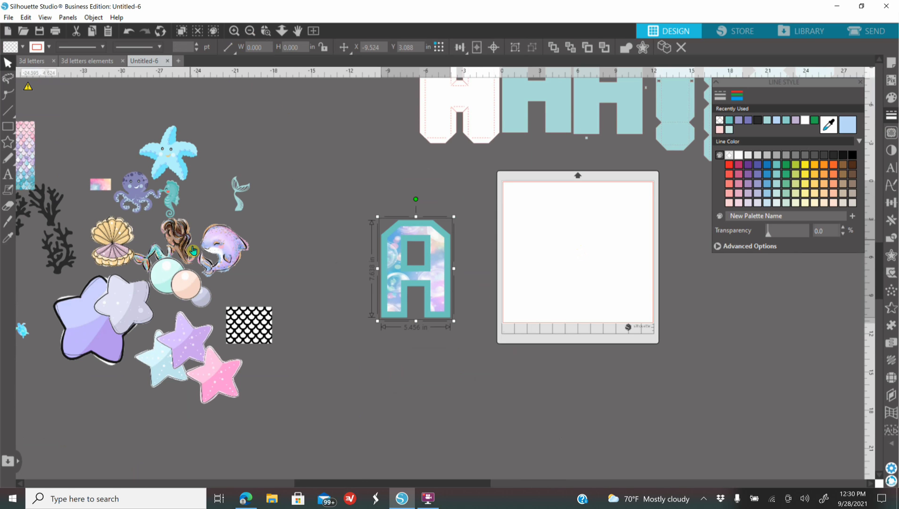
drag(23, 336, 500, 269)
click(234, 31)
scroll(397, 170, up, 2)
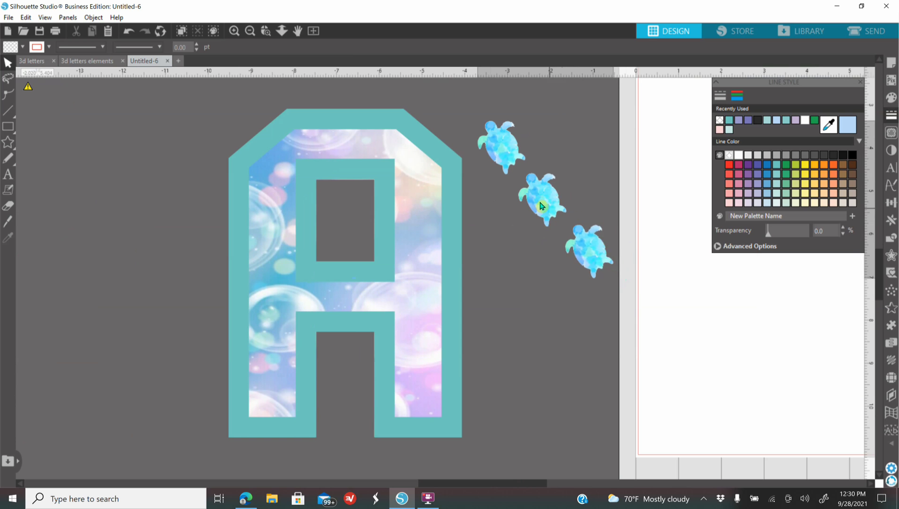
drag(542, 206, 531, 199)
click(63, 219)
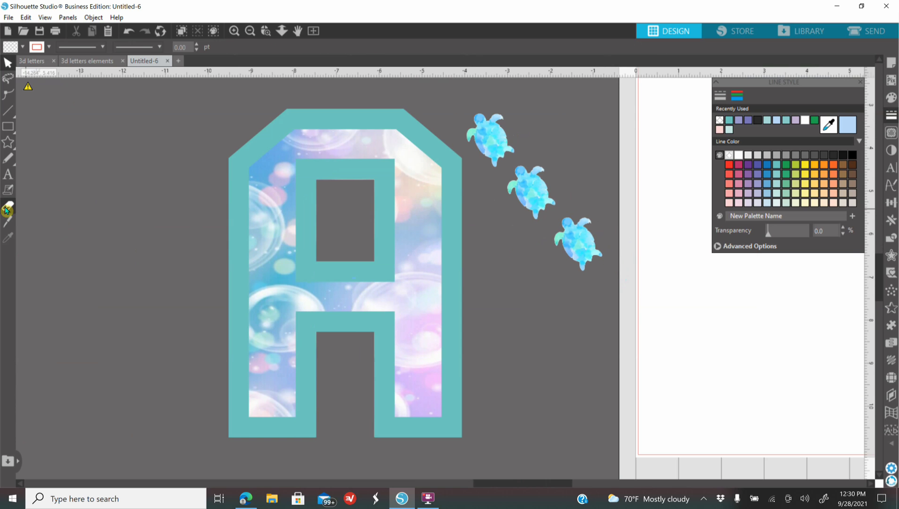
Separate the three turtles, shift the middle one down and delete the lowest one
click(7, 207)
drag(569, 234, 572, 229)
drag(537, 201, 526, 235)
click(595, 242)
key(Delete)
Shrink the upper turtle to about 0.70 by 0.78 in, bring it to the front and place it above the larger turtle
click(507, 138)
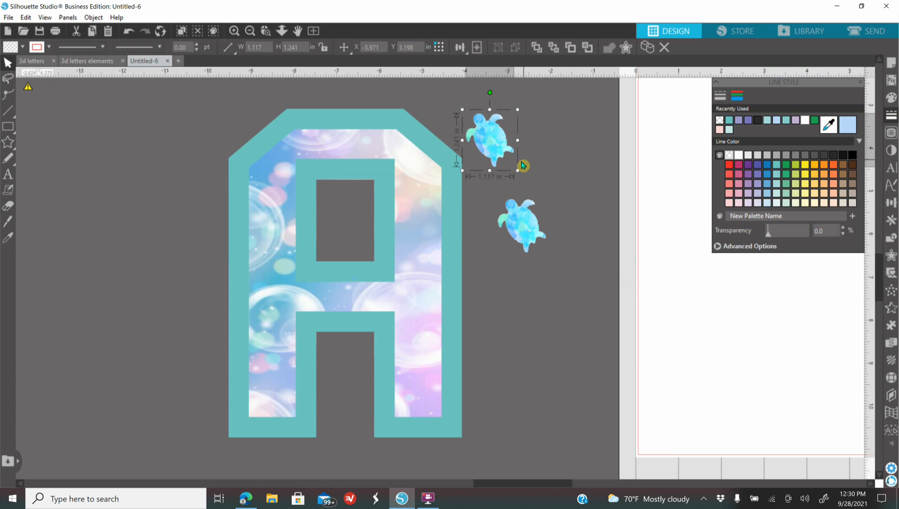
drag(515, 170, 430, 216)
right_click(559, 155)
click(594, 364)
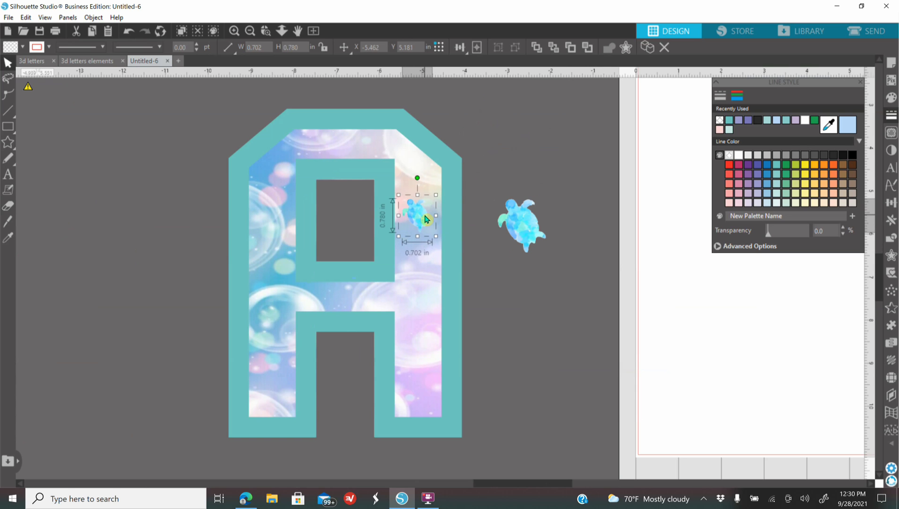
drag(426, 223, 526, 165)
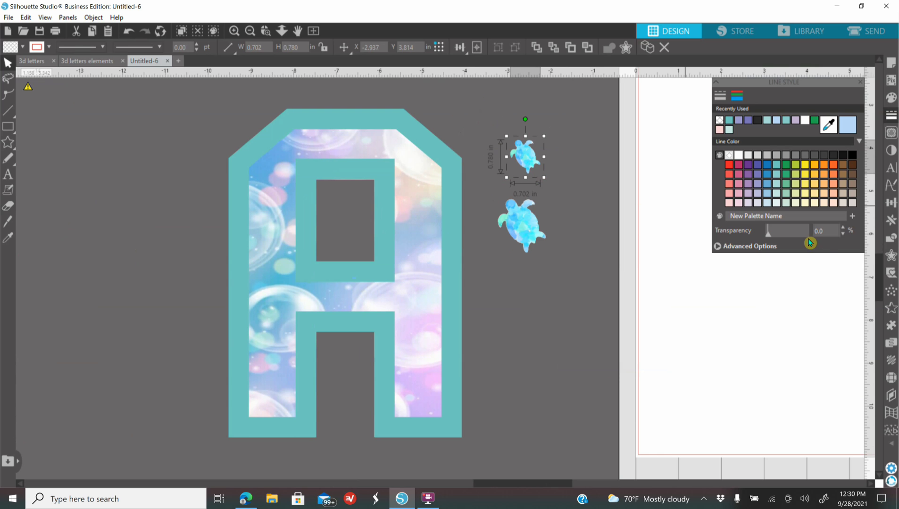
Add a narrow offset border around the small turtle, about 0.75 by 0.83 in overall, filled white with no line color
click(892, 257)
click(755, 113)
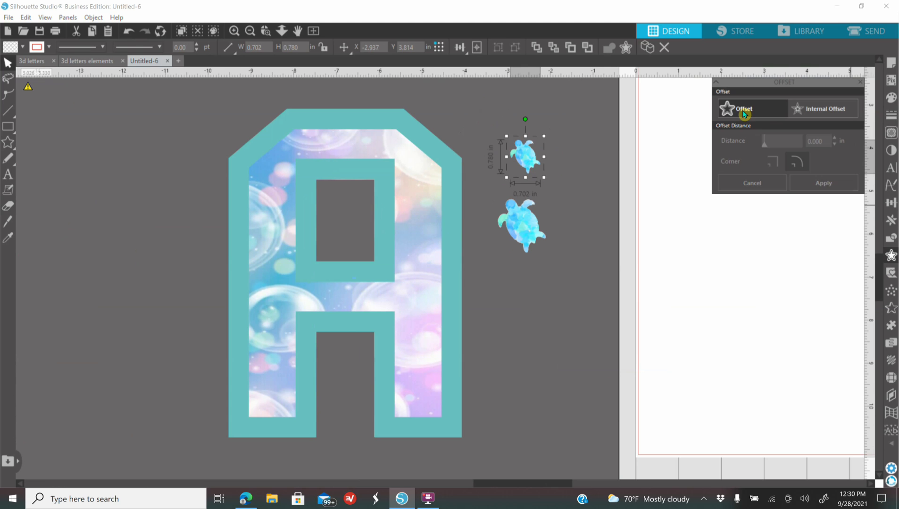
drag(770, 141, 768, 141)
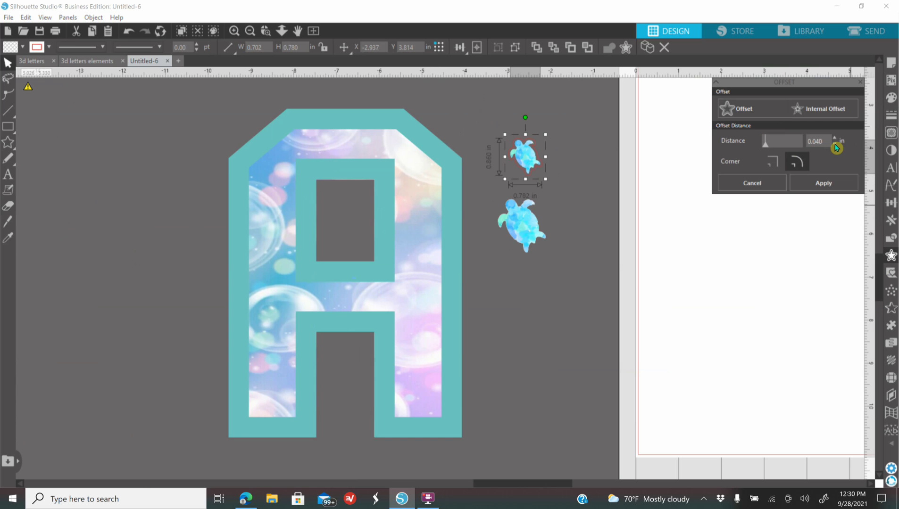
click(891, 98)
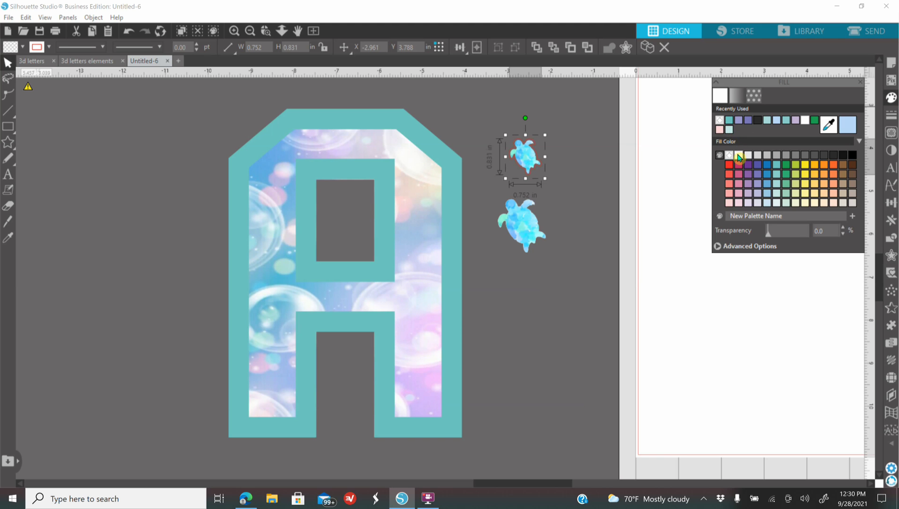
click(739, 157)
click(891, 115)
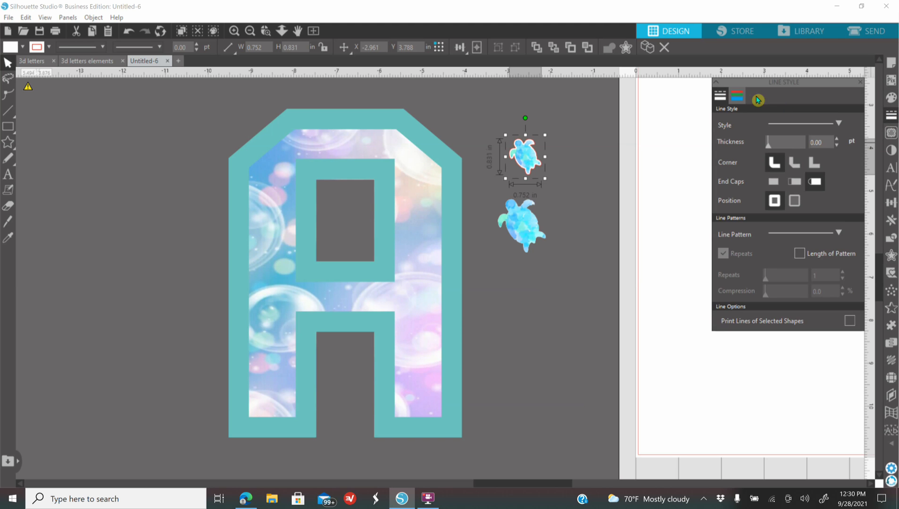
click(738, 98)
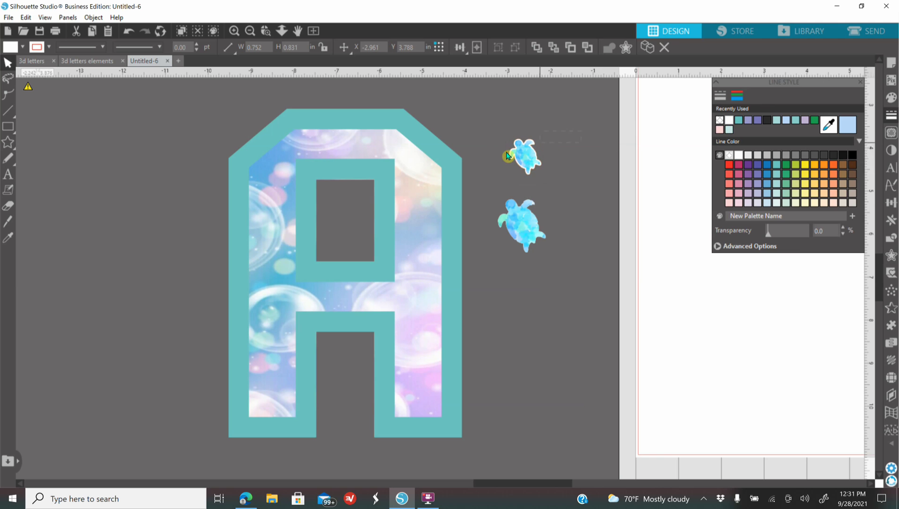
Group the small turtle with its white border, place it on the letter's upper right leg and delete the larger turtle
right_click(520, 157)
click(578, 334)
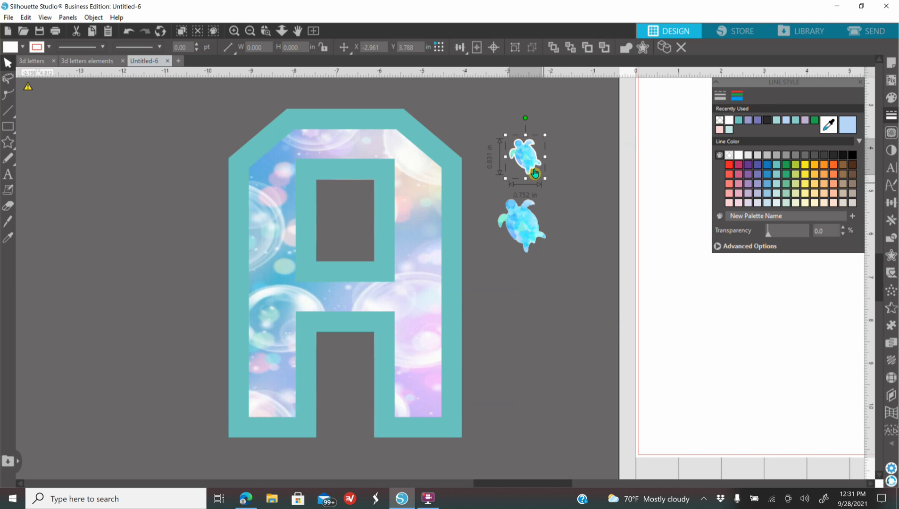
drag(524, 158, 477, 168)
drag(428, 195, 428, 196)
click(514, 221)
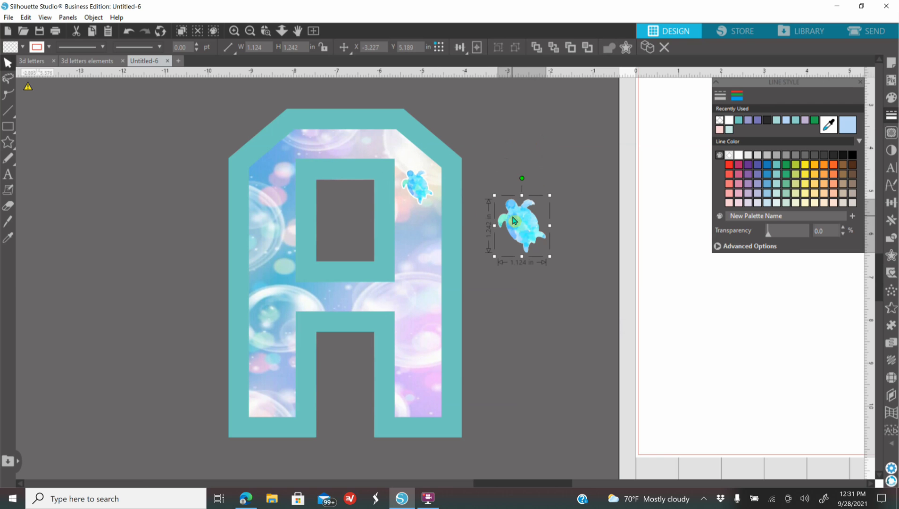
key(Delete)
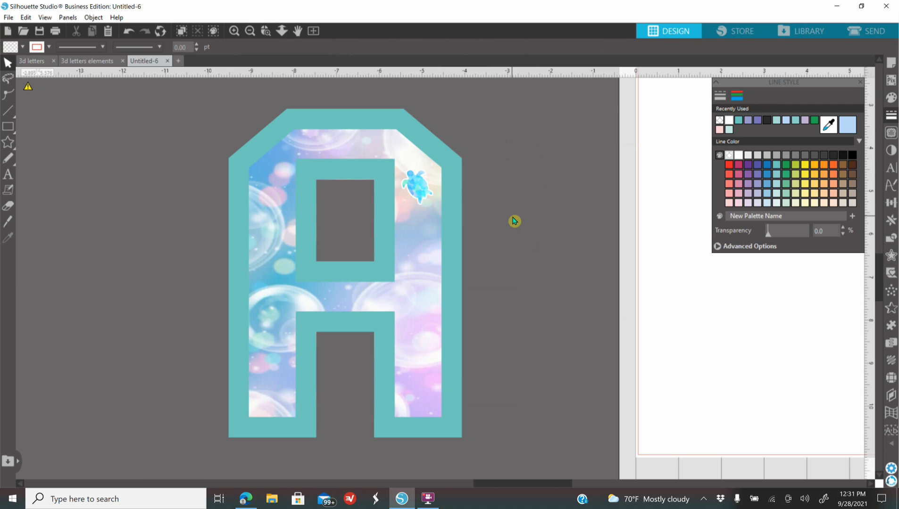
Enlarge the bordered turtle to about 0.98 by 1.08 in and duplicate it into three progressively smaller turtles down the letter's right leg
drag(426, 195, 428, 226)
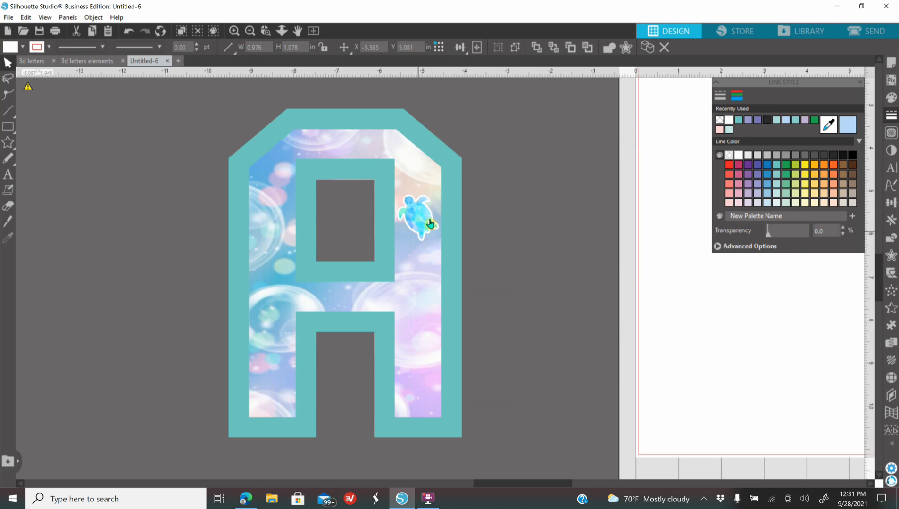
right_click(424, 223)
click(476, 276)
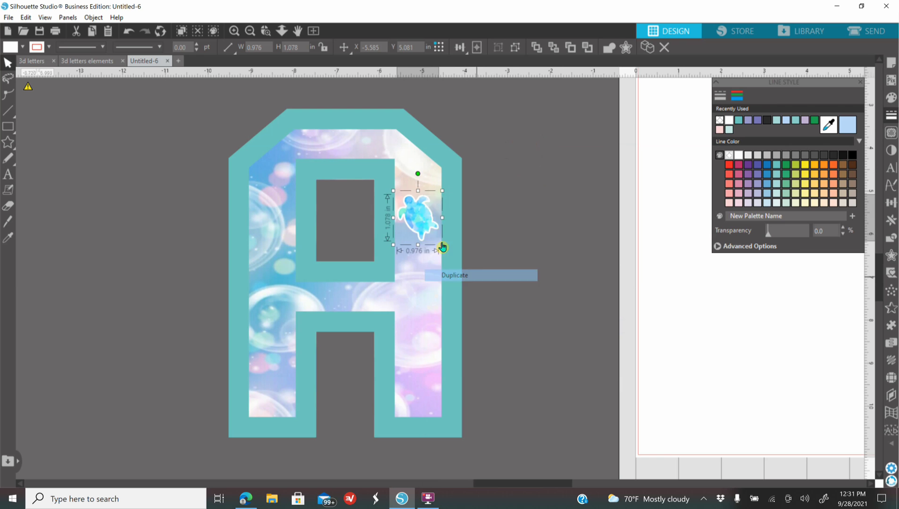
drag(439, 235, 426, 333)
right_click(430, 278)
click(467, 275)
drag(431, 275, 428, 273)
drag(428, 227, 428, 223)
drag(428, 272, 426, 270)
click(465, 230)
Move the blue starfish beside the upper right of the letter A and bring it to the front
click(250, 32)
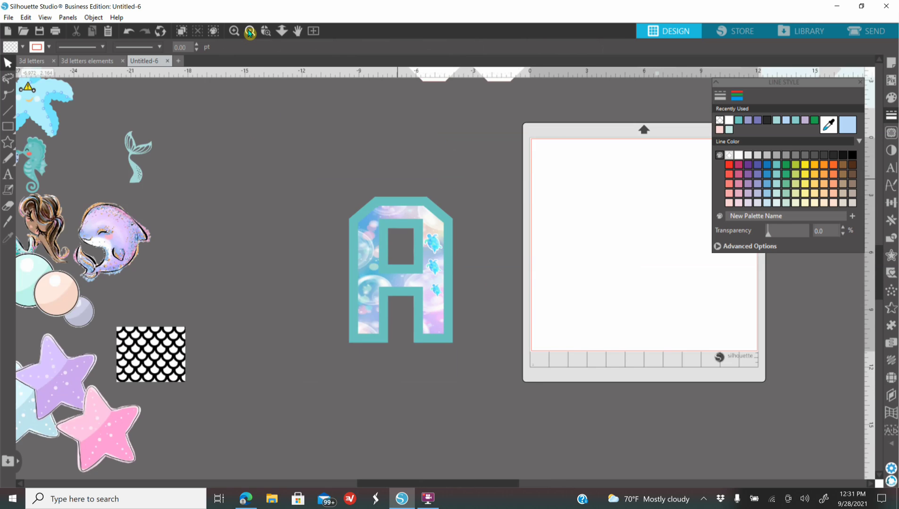
drag(477, 173, 474, 224)
click(410, 184)
click(236, 34)
click(236, 34)
right_click(528, 153)
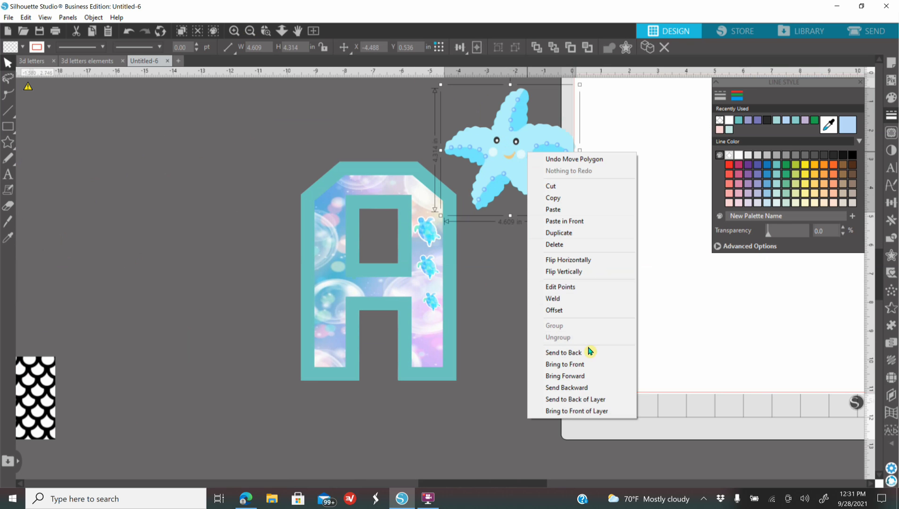
click(576, 365)
Resize the starfish to about 2.6 by 2.4 in, tilt it slightly clockwise and place it right of the letter A
drag(580, 219, 430, 185)
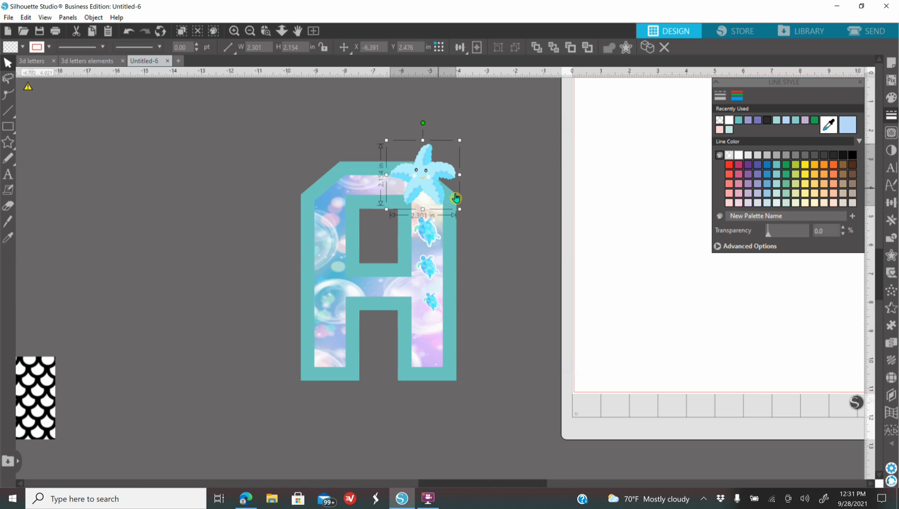
drag(424, 123, 443, 129)
drag(432, 204, 469, 233)
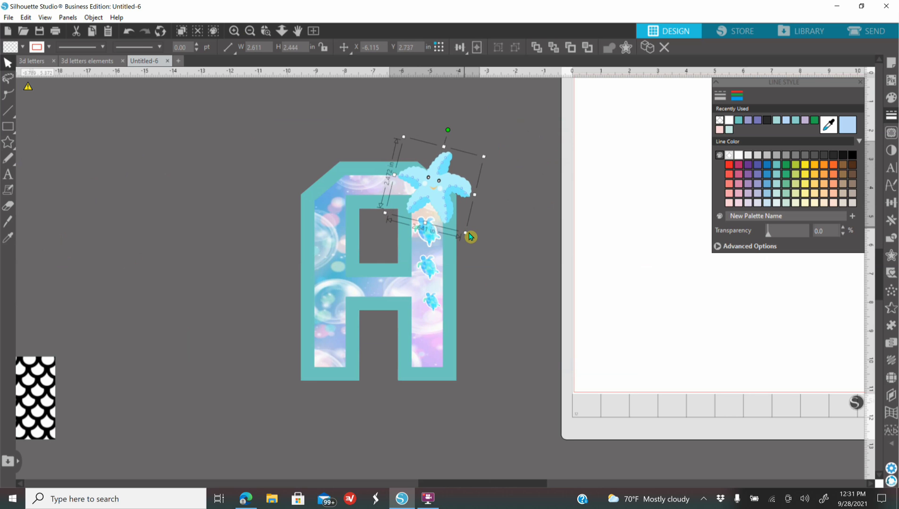
drag(440, 200, 507, 259)
click(526, 252)
click(491, 182)
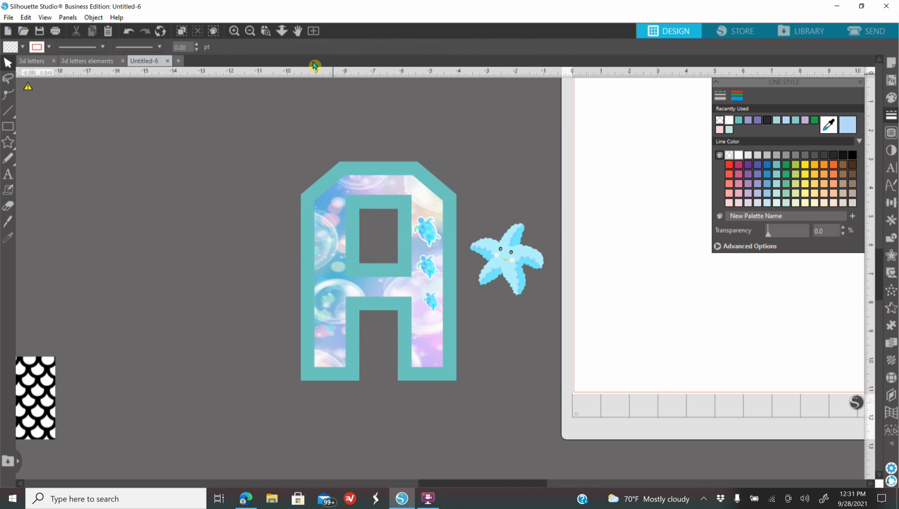
Add an offset of about 0.05 in around the starfish and fill it with dark charcoal
click(234, 31)
scroll(389, 311, up, 2)
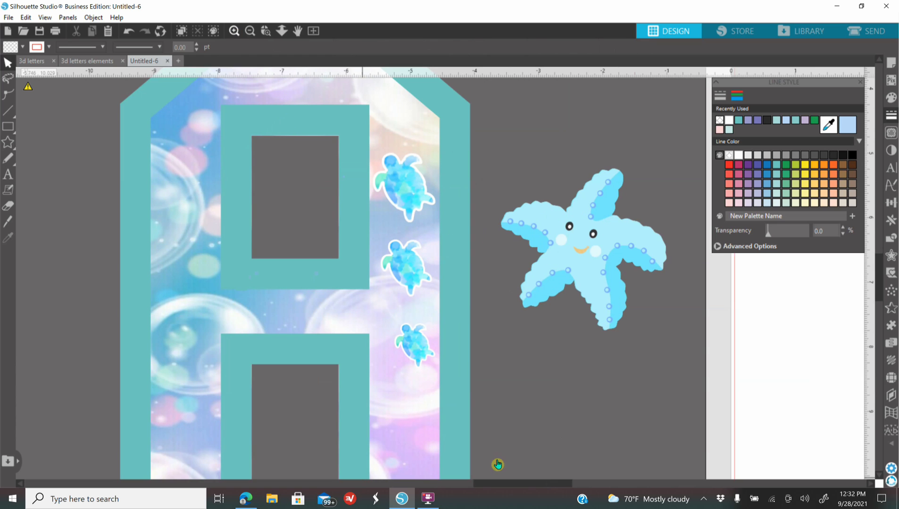
drag(527, 484, 554, 485)
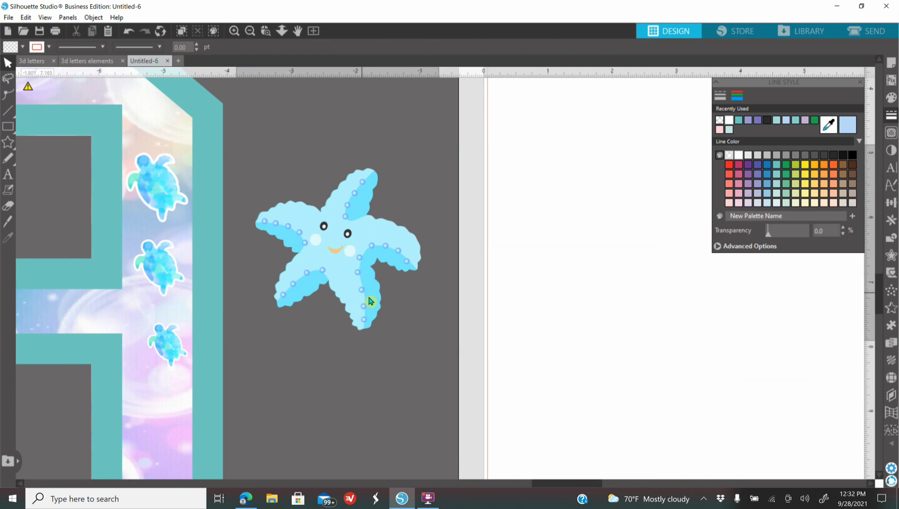
drag(362, 297, 369, 300)
click(893, 257)
click(742, 114)
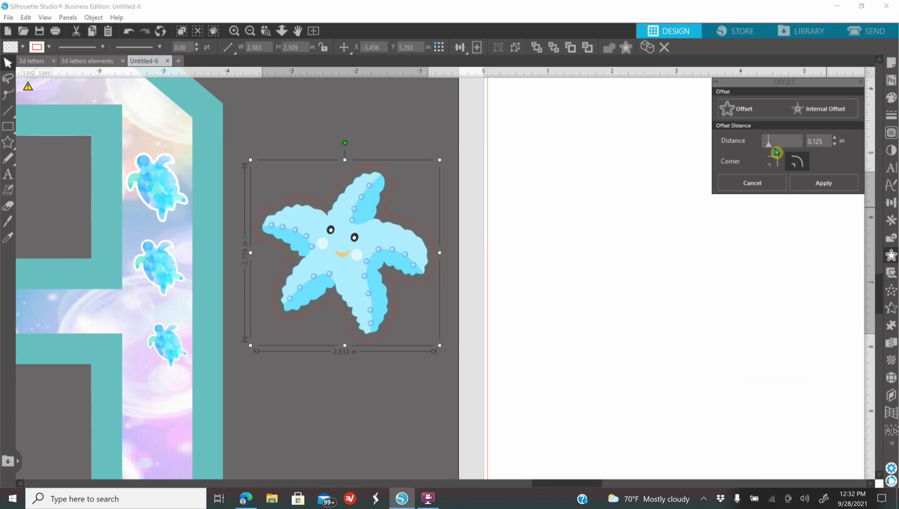
click(767, 140)
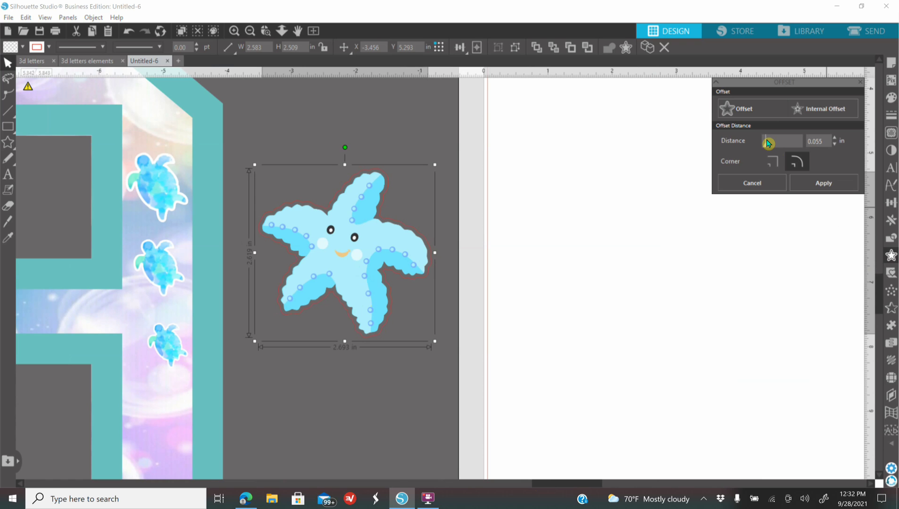
click(834, 145)
click(892, 97)
click(766, 122)
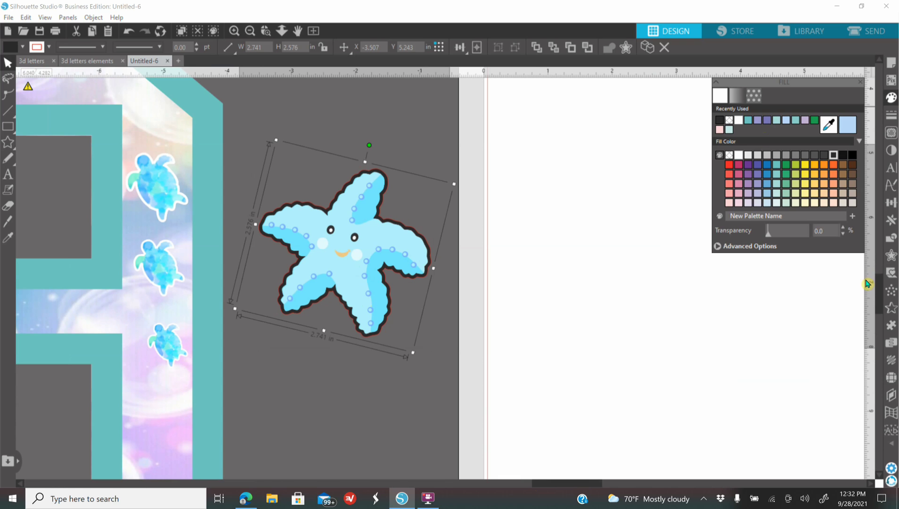
Add a second offset of about 0.05 in around the charcoal starfish border and fill it with purple
click(891, 255)
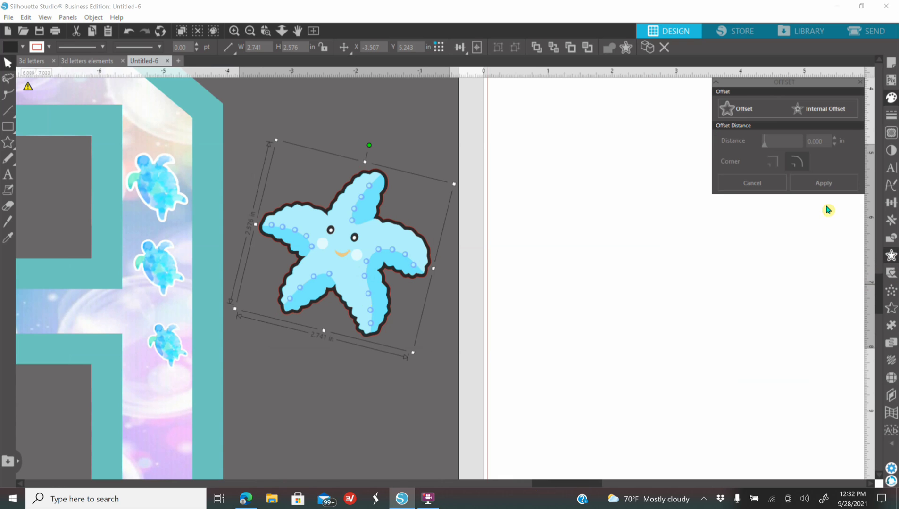
click(744, 114)
click(768, 139)
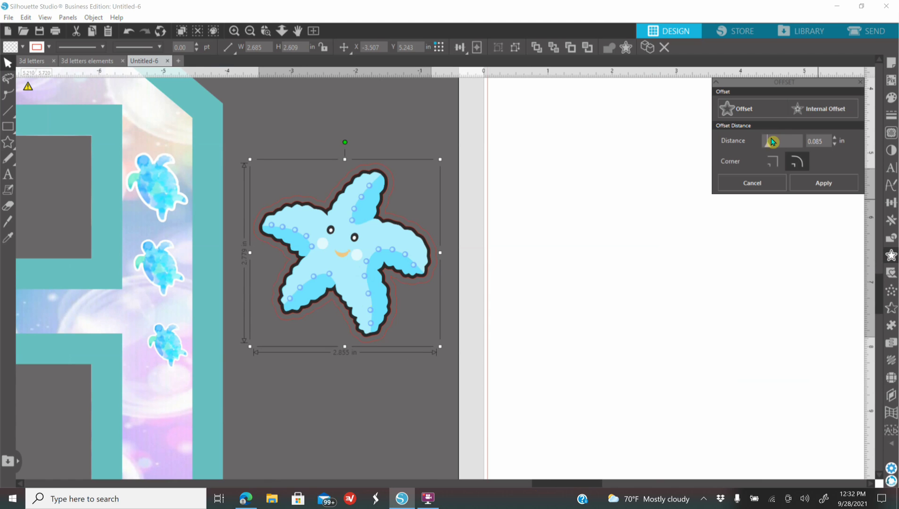
click(836, 146)
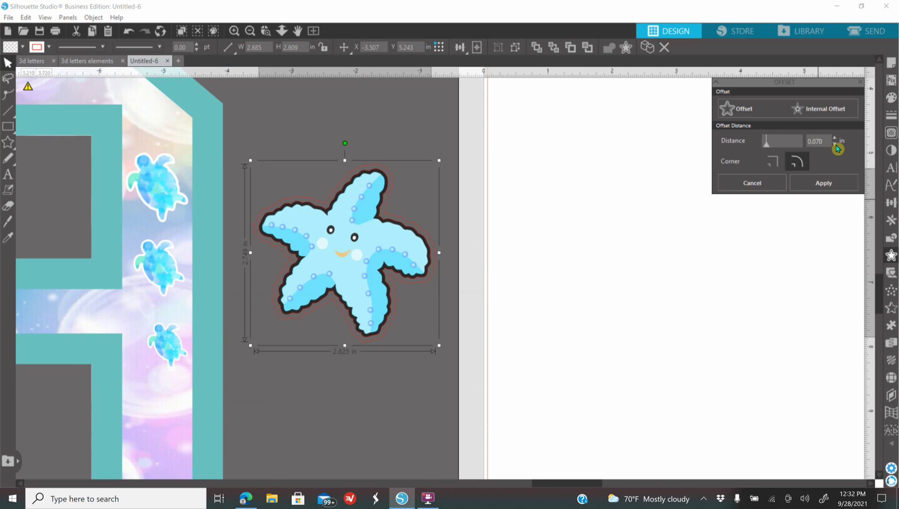
click(836, 145)
click(836, 146)
click(836, 145)
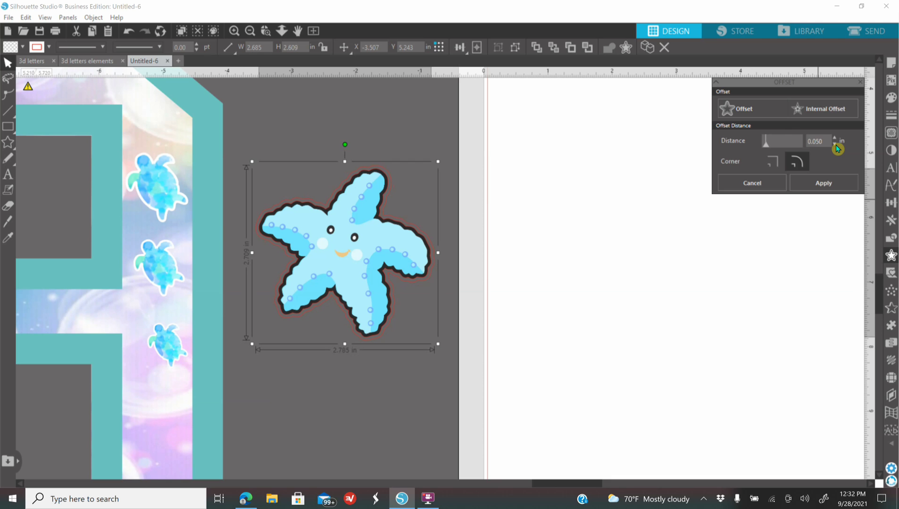
click(891, 98)
click(768, 121)
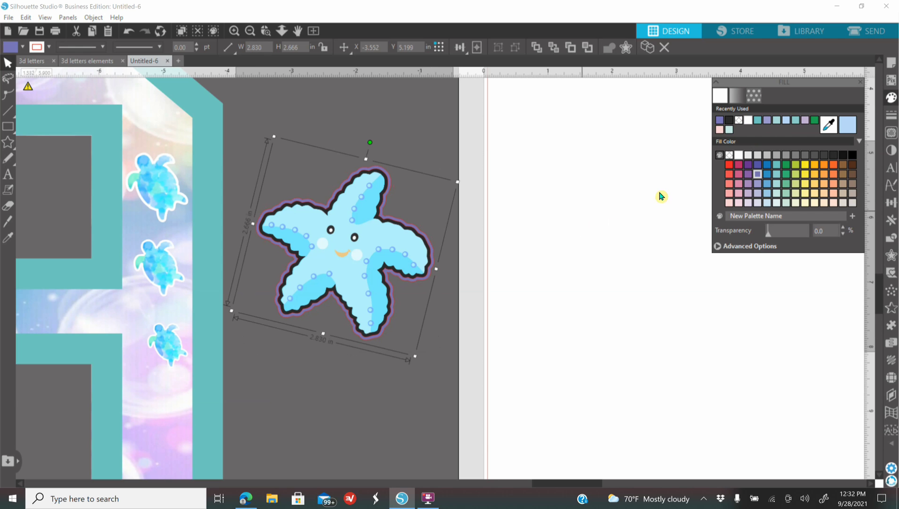
Set the starfish border's line color to none and pull the starfish, charcoal and purple layers apart
click(391, 270)
click(892, 115)
click(737, 96)
click(739, 122)
drag(375, 261, 397, 333)
drag(368, 191, 367, 164)
click(391, 291)
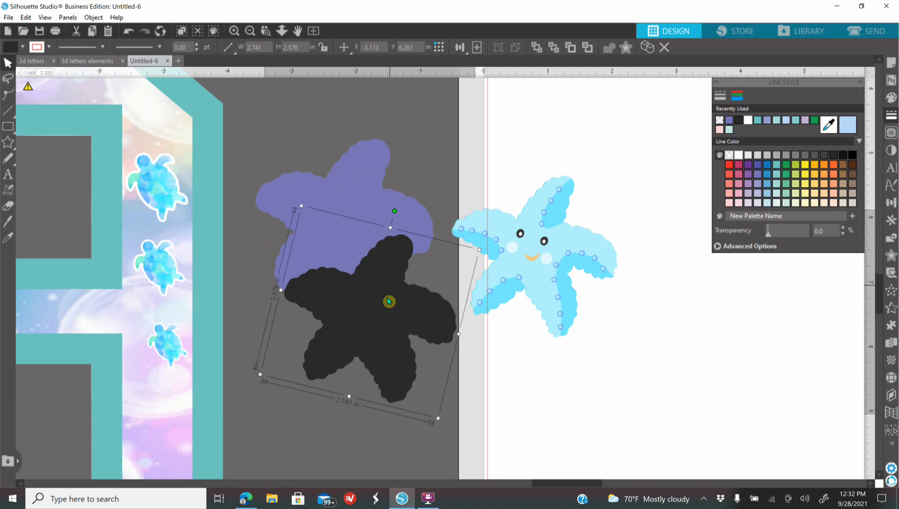
Duplicate the gold metallic sheet and move the copy over the lower right part of the mat
click(251, 32)
click(251, 32)
click(252, 32)
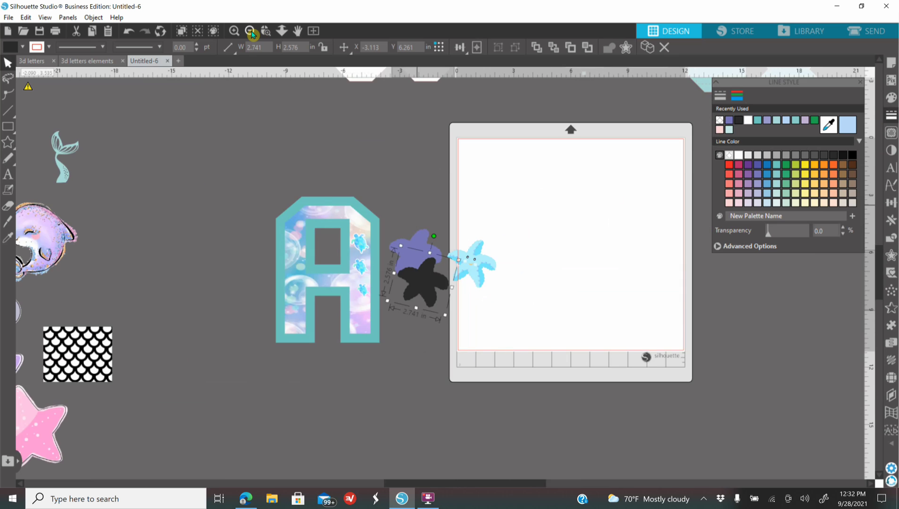
click(252, 32)
click(252, 33)
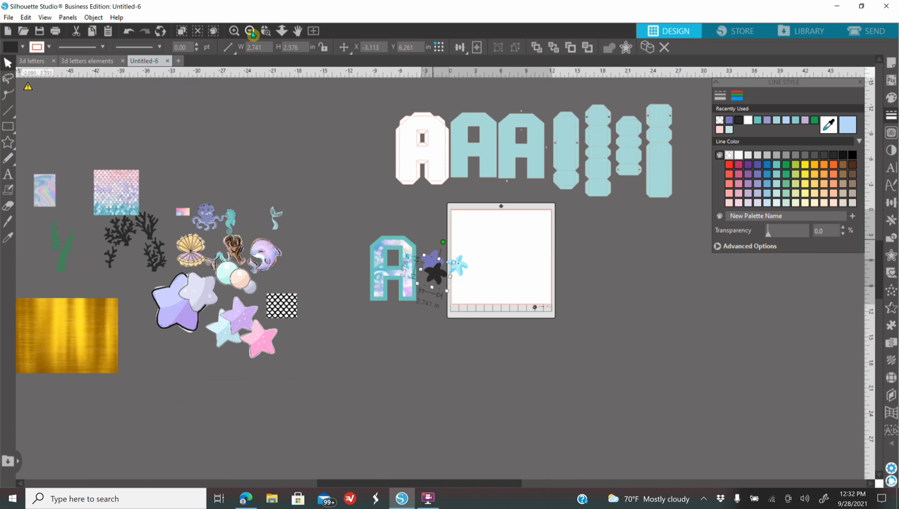
click(103, 345)
right_click(102, 345)
click(120, 152)
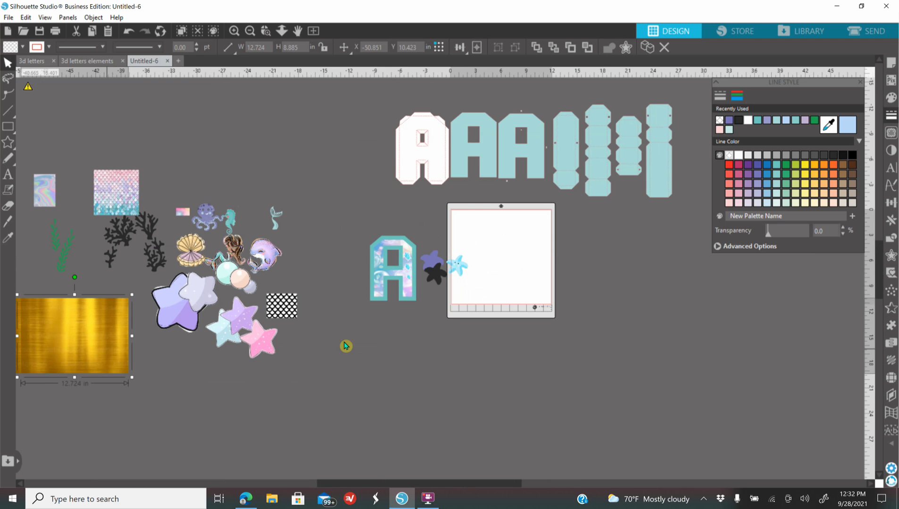
drag(116, 351, 559, 331)
Make another copy of the gold sheet below the starfish layers and send it to the back
click(233, 31)
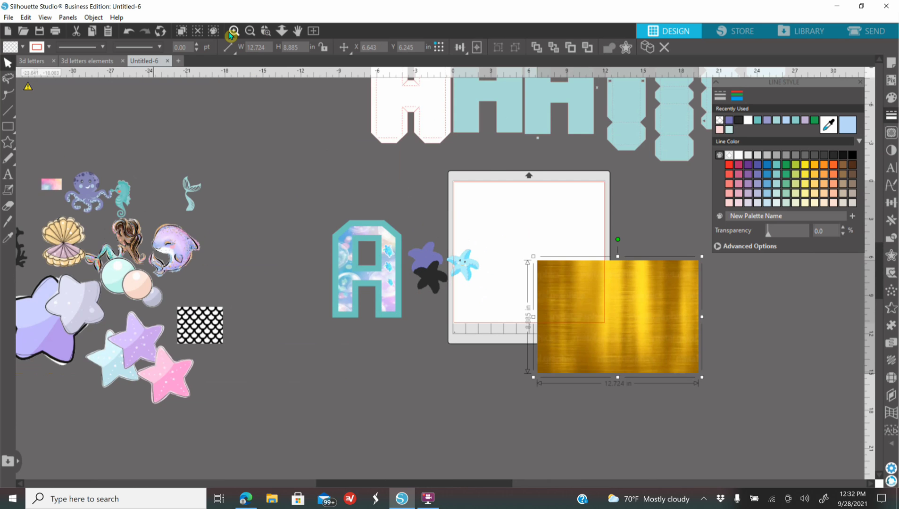
click(233, 31)
click(233, 31)
drag(667, 349, 426, 377)
right_click(634, 275)
click(683, 83)
right_click(429, 393)
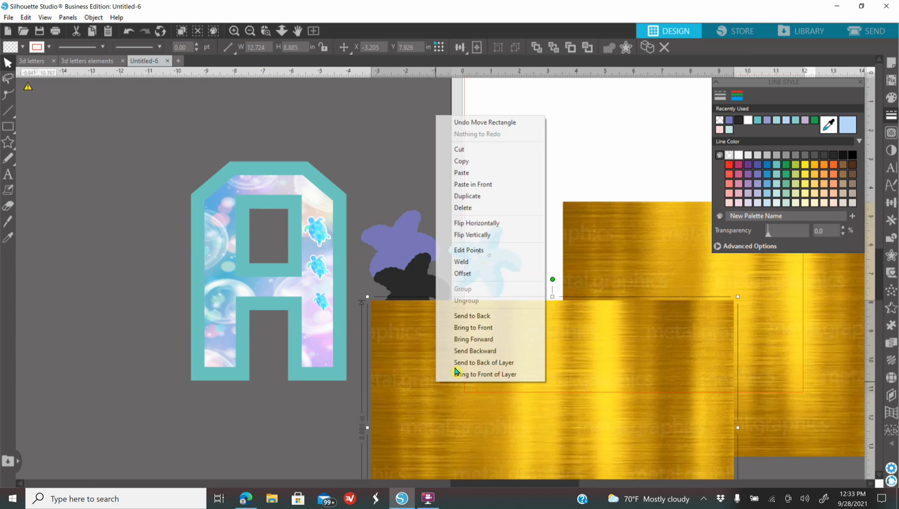
click(497, 318)
Position the copied gold sheet behind the charcoal starfish and crop the gold texture to that starfish shape
drag(499, 399, 493, 341)
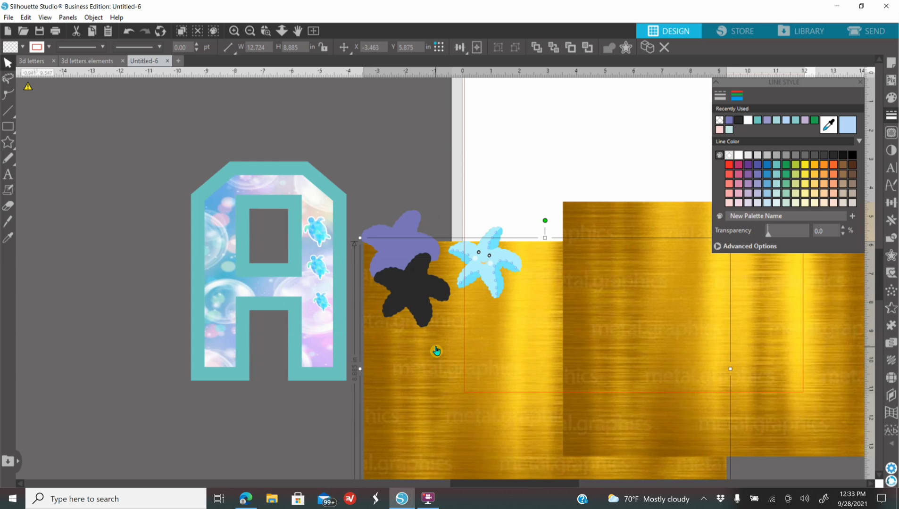
drag(447, 381, 442, 357)
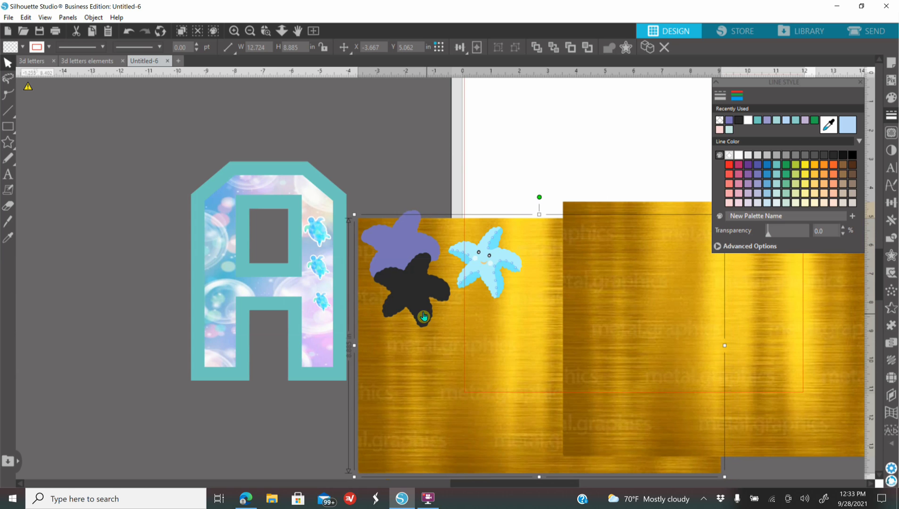
click(423, 316)
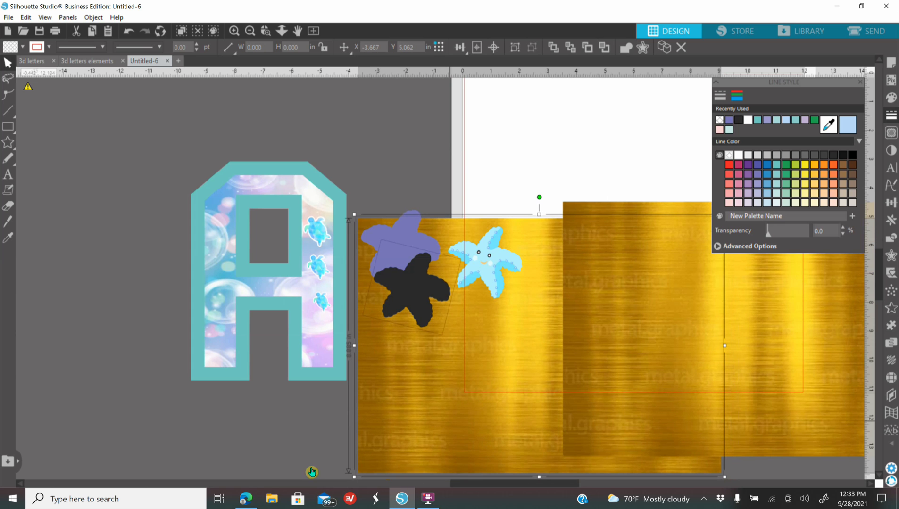
click(297, 456)
click(426, 404)
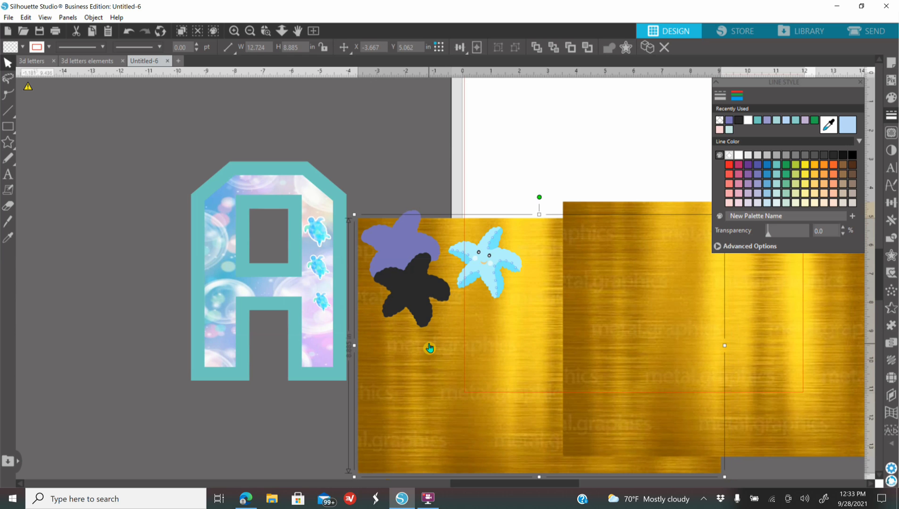
click(423, 305)
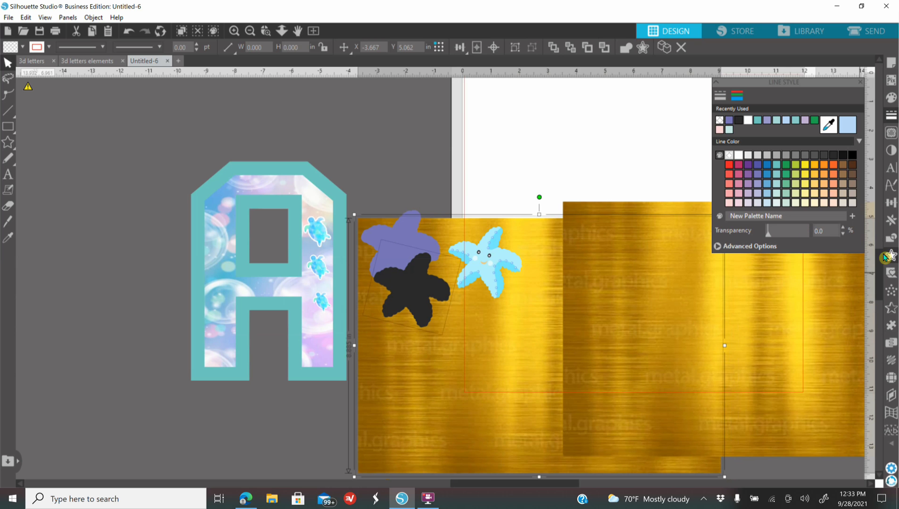
click(891, 238)
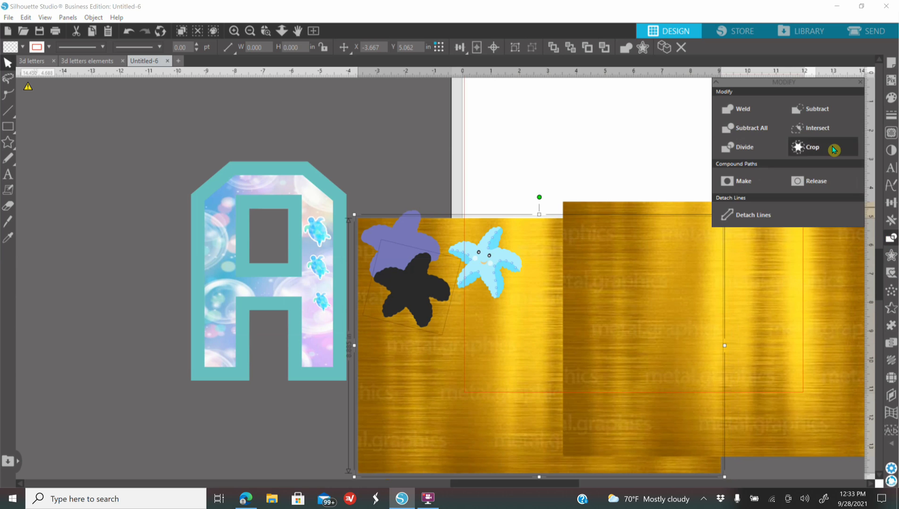
click(829, 149)
Stack the gold and light blue starfish over the purple one and align the centers of all three layers
drag(398, 311, 405, 257)
drag(480, 271, 404, 276)
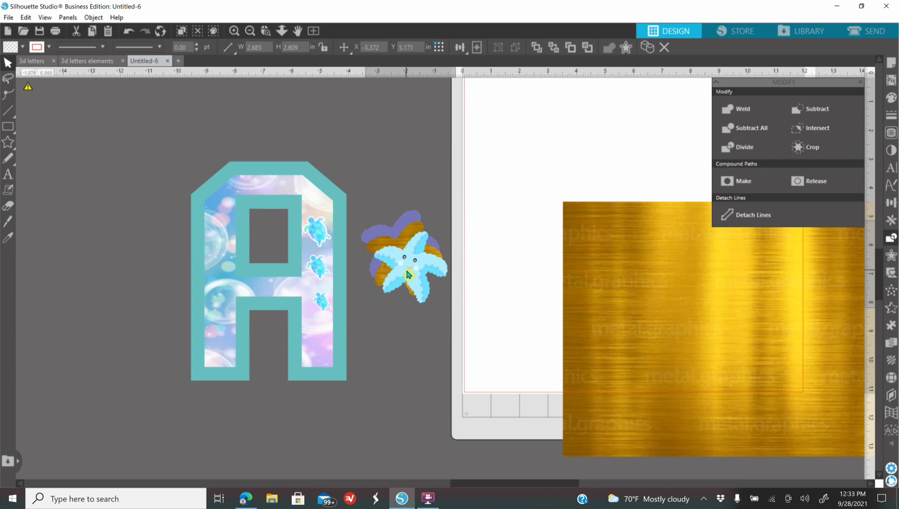
click(382, 197)
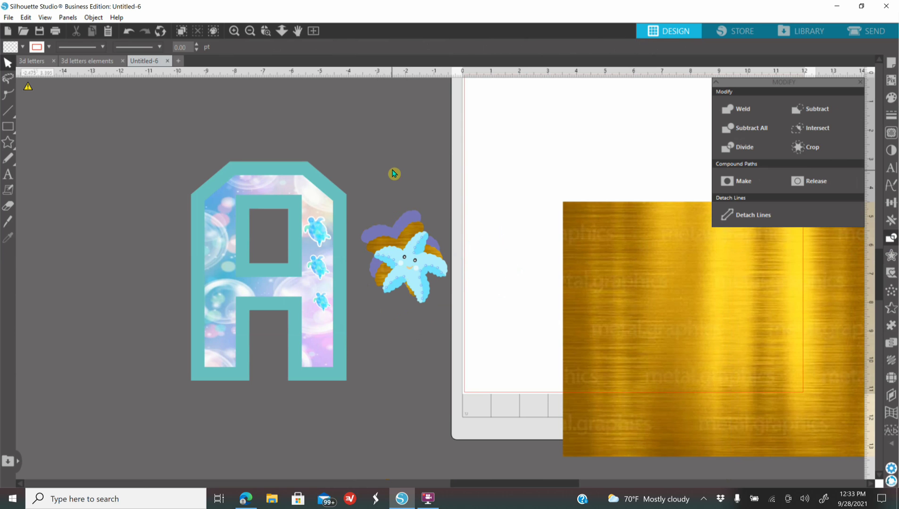
click(427, 306)
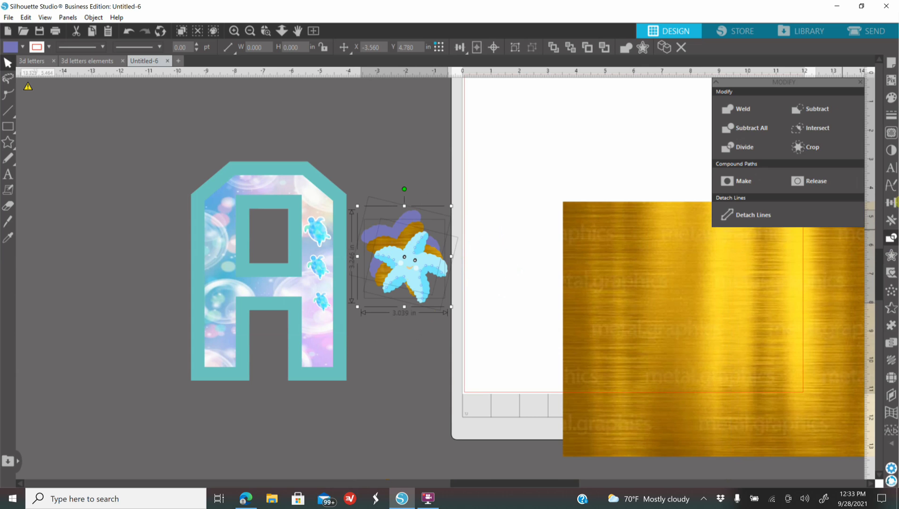
click(896, 205)
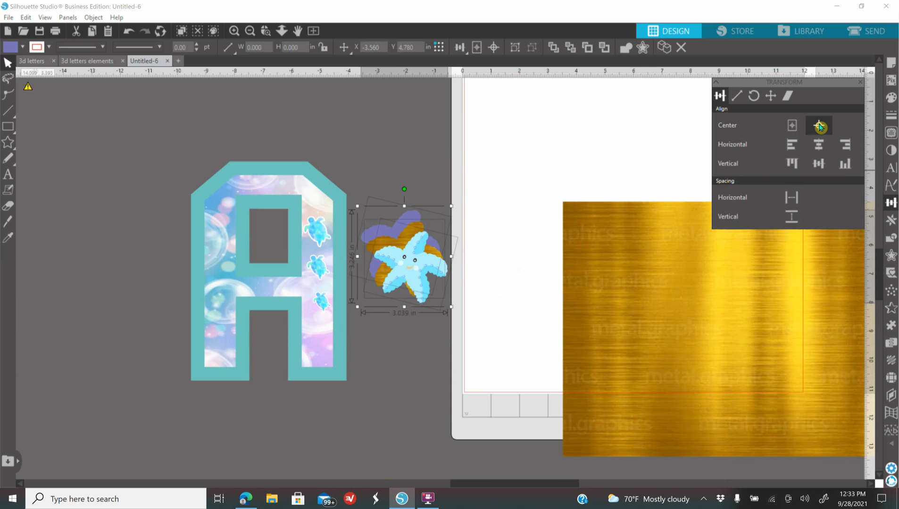
click(819, 125)
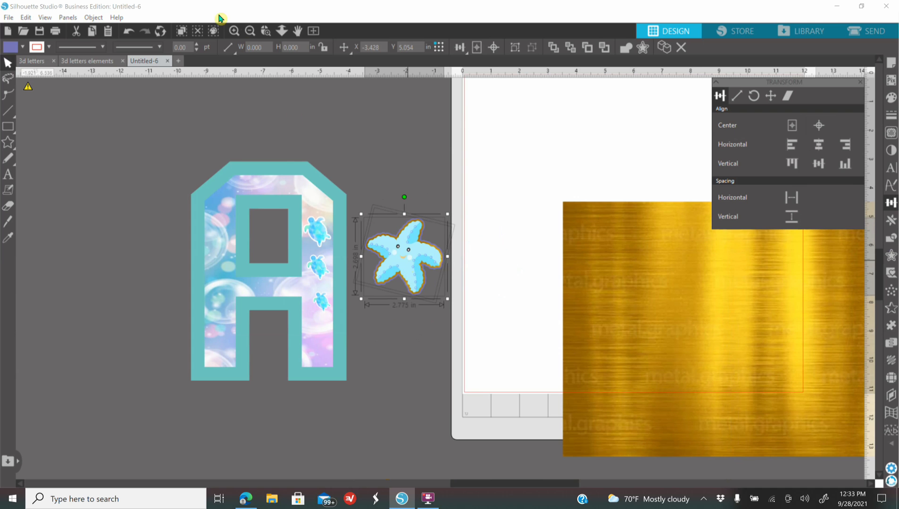
Group the aligned purple, gold and light blue starfish layers
click(267, 31)
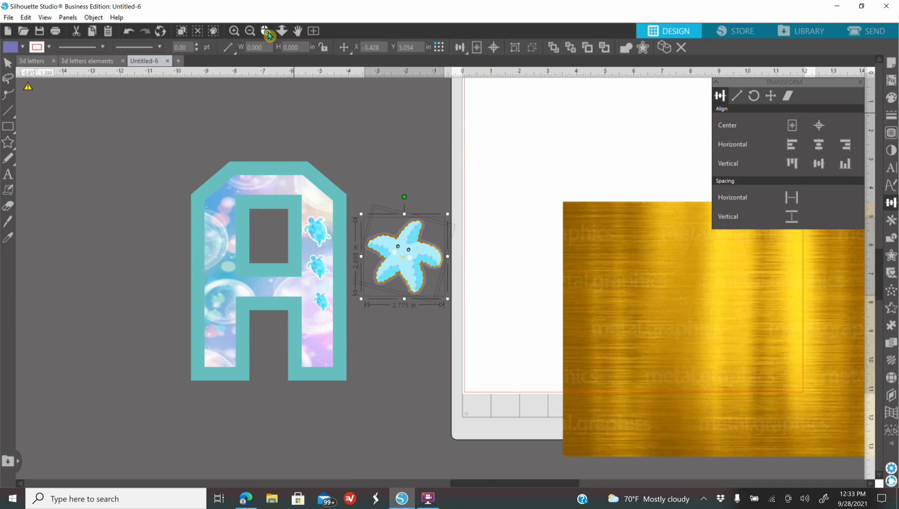
click(418, 264)
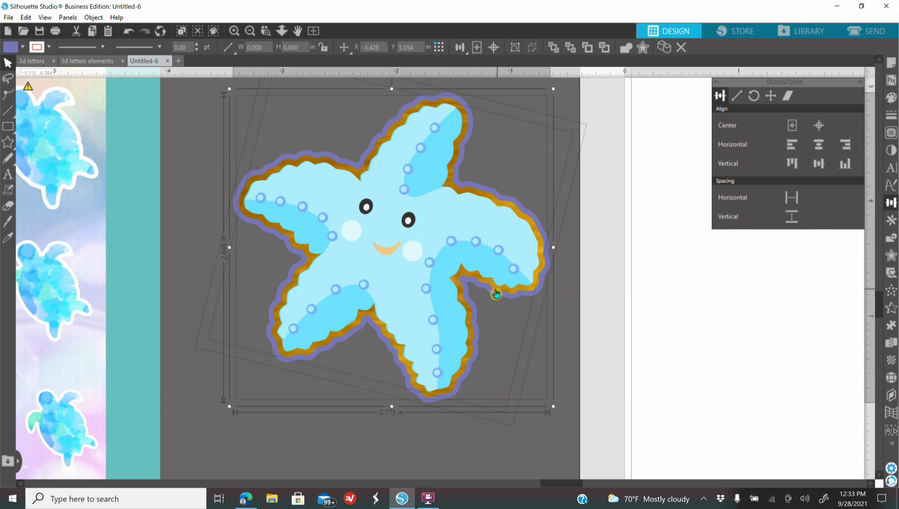
right_click(394, 206)
click(418, 375)
Place the grouped starfish over the upper right corner of the letter A, above the turtles
click(250, 32)
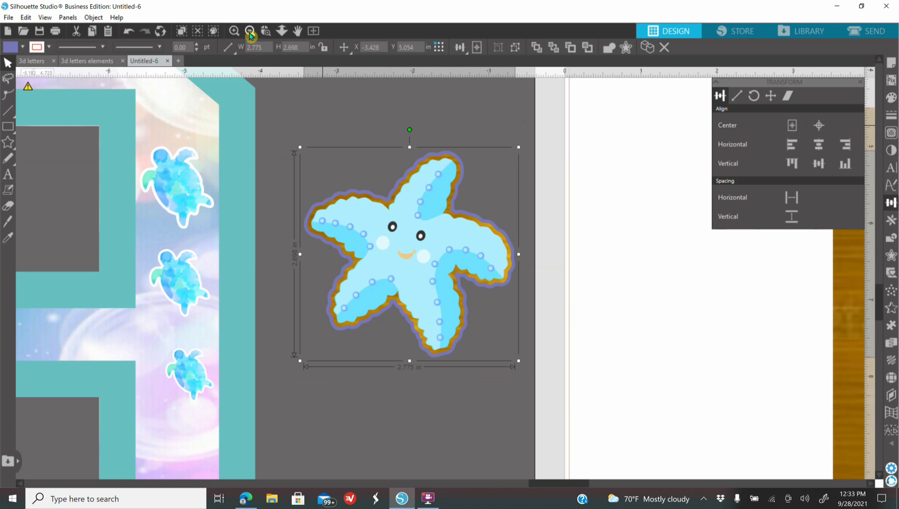
click(250, 33)
drag(403, 233, 274, 133)
click(251, 33)
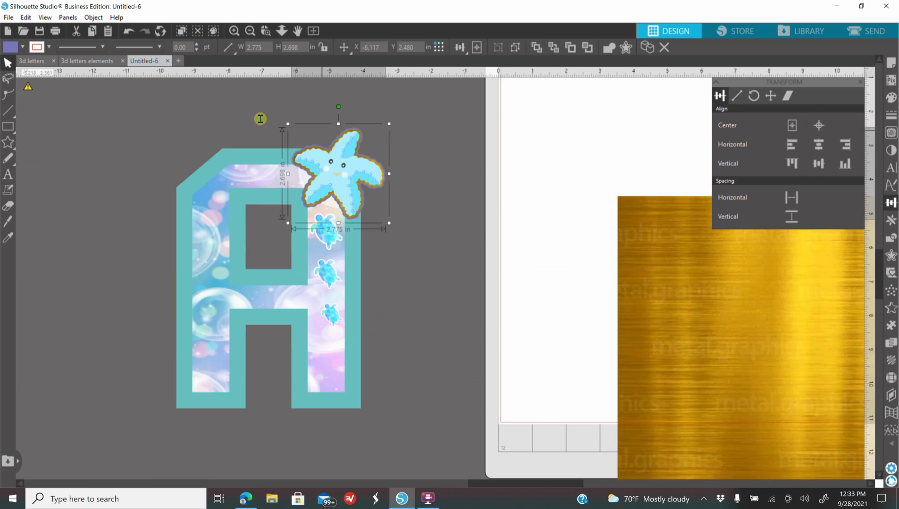
drag(350, 190, 345, 196)
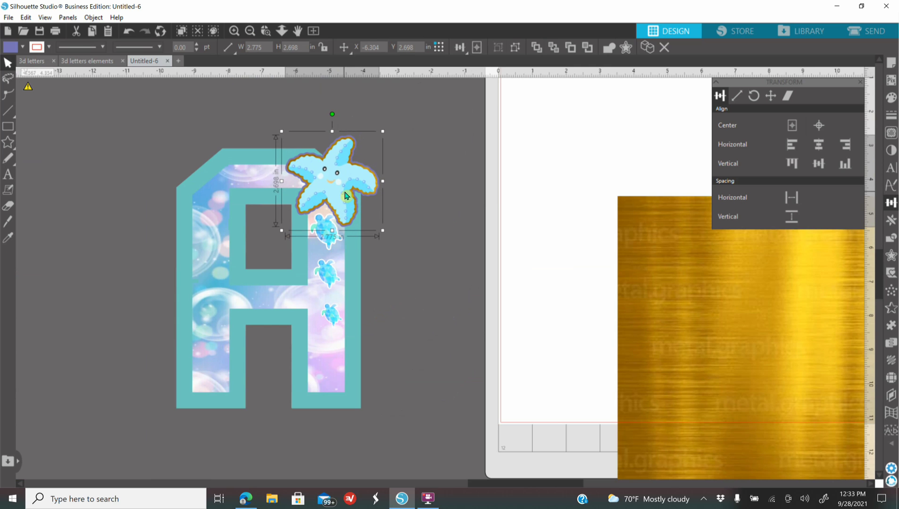
click(386, 199)
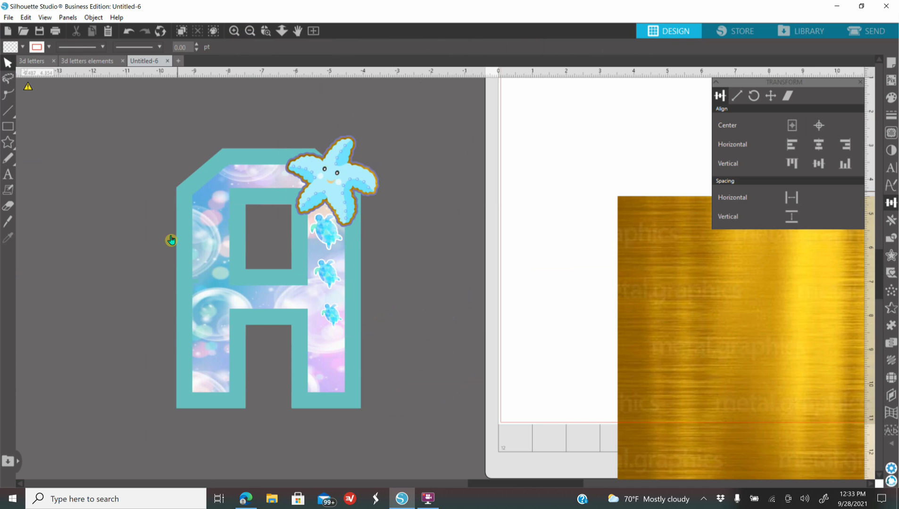
Create an internal offset of 0.135 in inside the teal border of the letter A
click(243, 402)
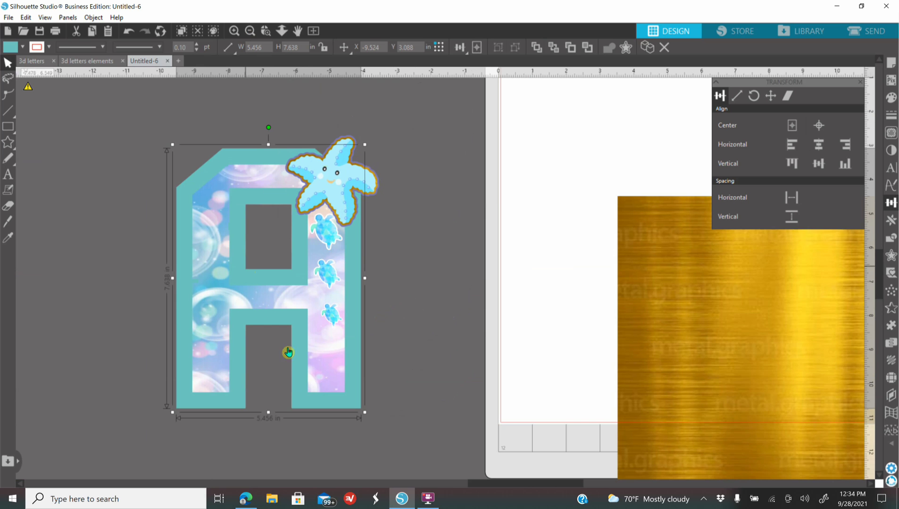
click(892, 250)
click(821, 108)
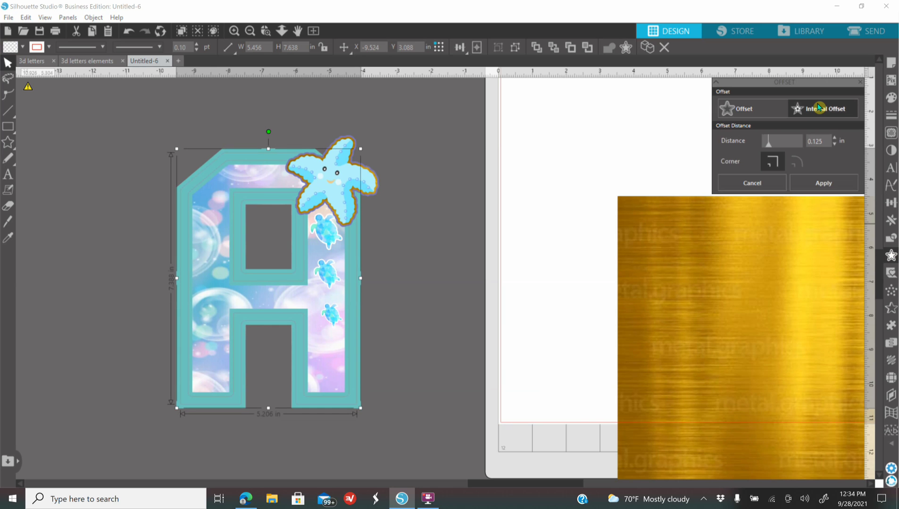
click(836, 141)
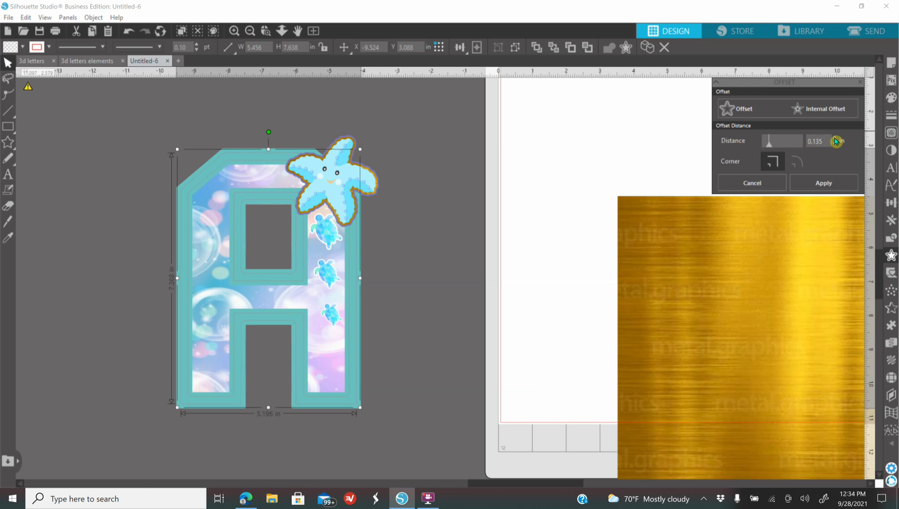
Fill the letter's internal offset with pale pink and adjust its line color
click(892, 102)
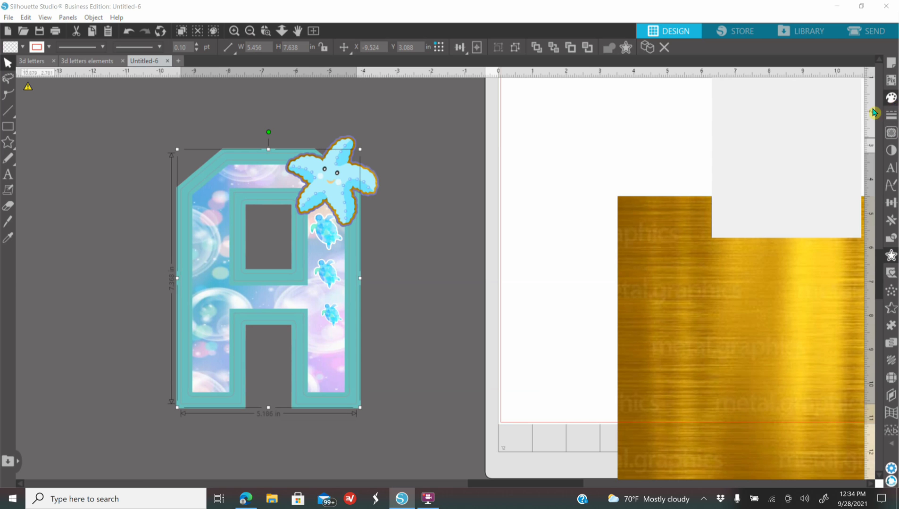
click(719, 129)
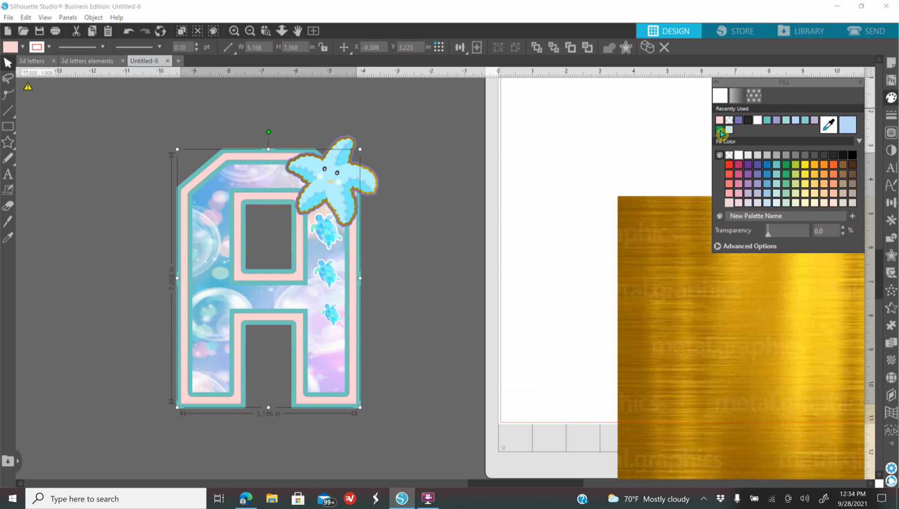
click(891, 115)
click(737, 96)
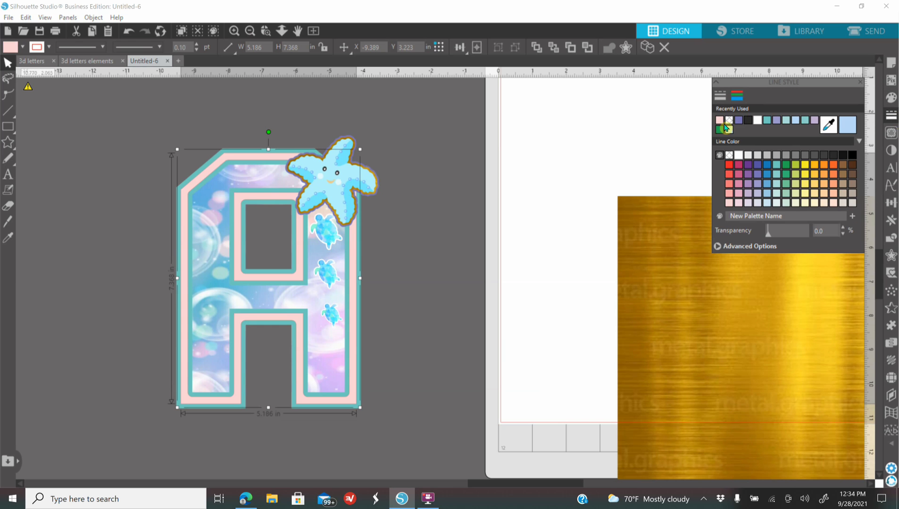
click(726, 124)
click(430, 263)
Move the teal seahorse from the artwork collection to the empty space beside the letter A
scroll(430, 262, down, 4)
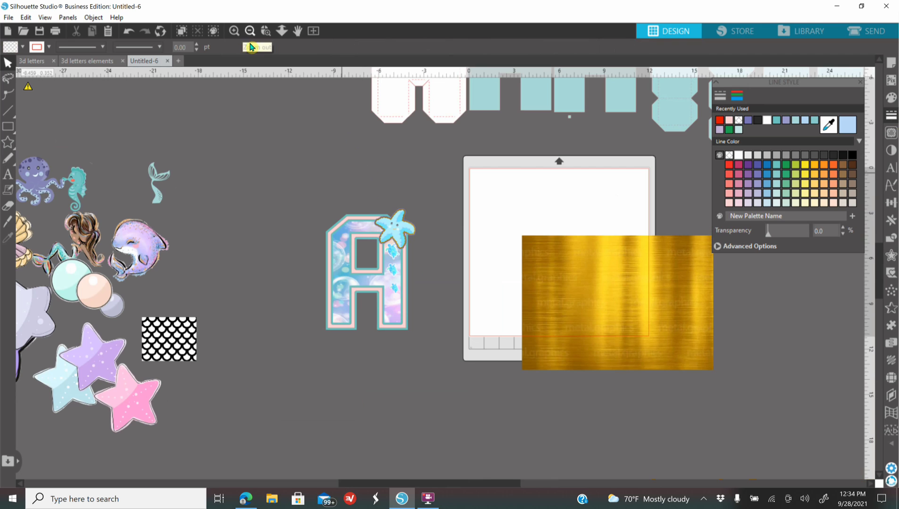
drag(426, 265, 447, 215)
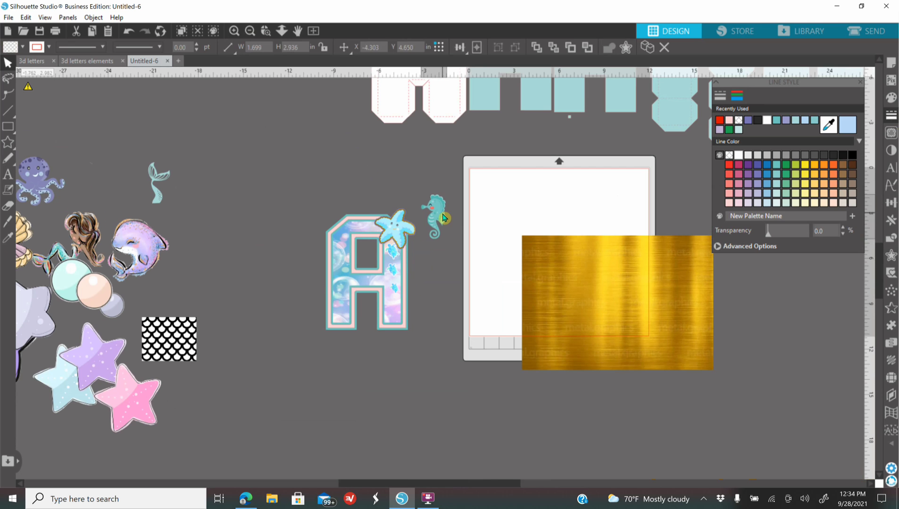
click(234, 33)
scroll(394, 192, up, 3)
Add an offset of about 0.05 in around the seahorse and fill it with charcoal
click(406, 233)
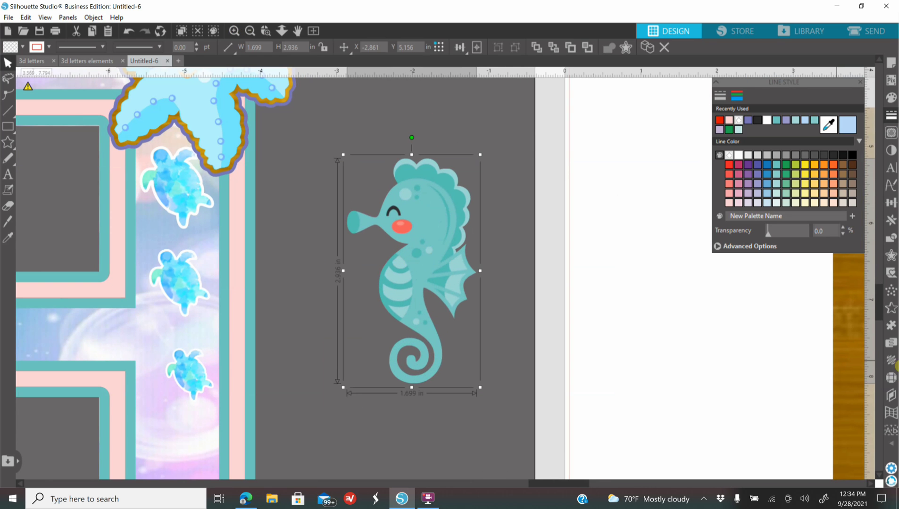
click(891, 258)
click(726, 110)
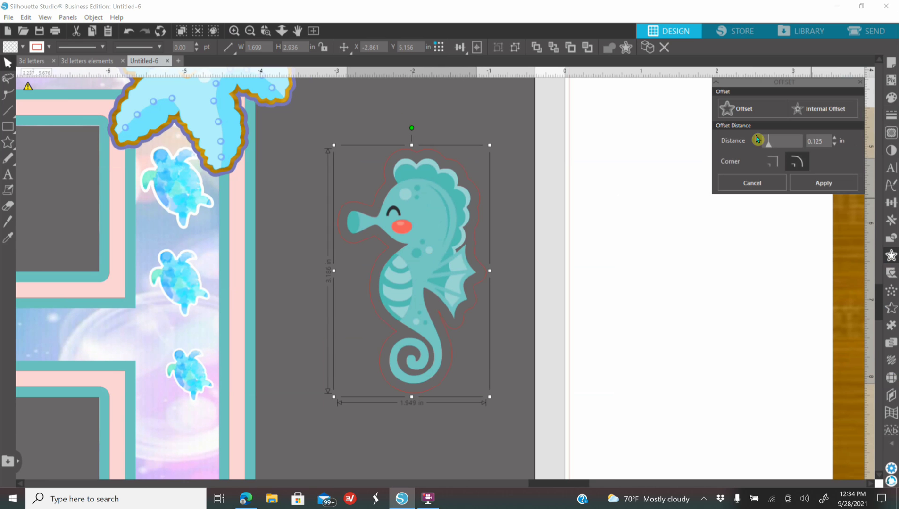
drag(768, 142, 767, 142)
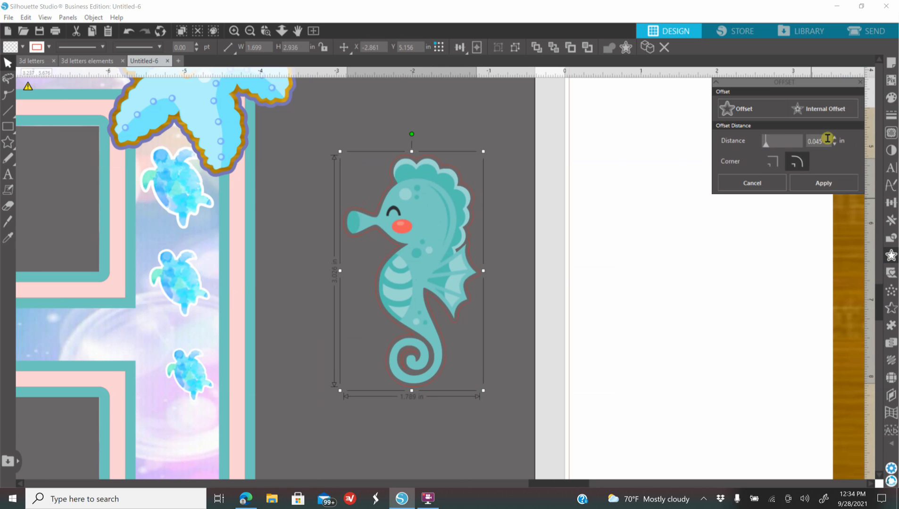
click(891, 97)
click(834, 155)
Add a second offset of about 0.05 in around the charcoal seahorse border and fill it with lilac
click(891, 255)
click(728, 109)
click(768, 141)
click(835, 140)
click(892, 98)
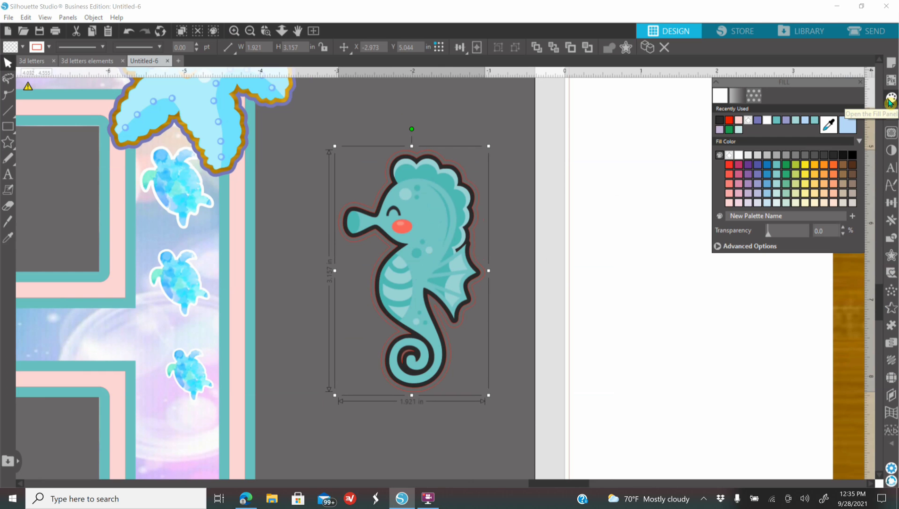
click(787, 121)
Select all the seahorse layers and set their line color to none
drag(542, 208, 401, 330)
click(891, 116)
click(757, 120)
Move the charcoal seahorse layer onto the gold sheet and crop the gold texture to its shape
click(250, 32)
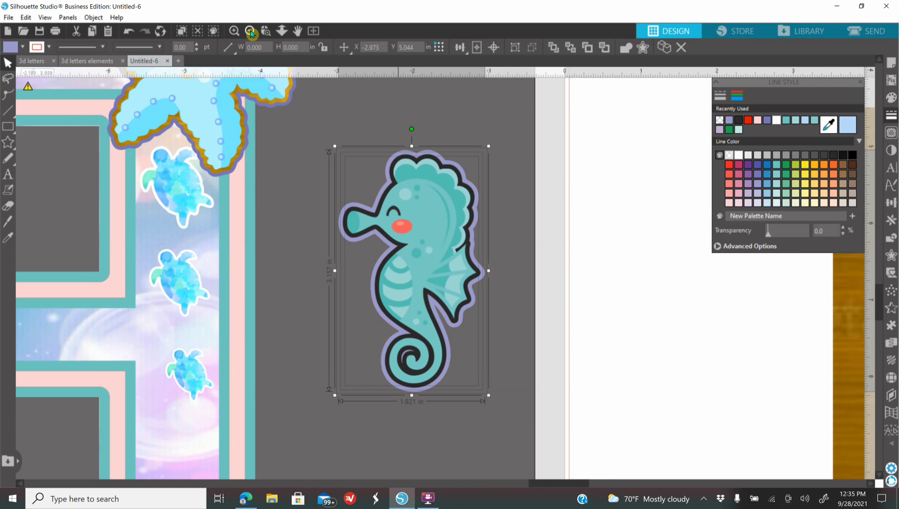
click(598, 319)
drag(438, 287, 655, 393)
click(891, 239)
click(806, 148)
click(679, 363)
Stack the gold and teal seahorses over the lilac layer, align their centers and group them
drag(647, 359, 442, 292)
drag(518, 245, 425, 274)
drag(505, 149, 354, 382)
click(892, 203)
click(819, 126)
right_click(433, 268)
click(462, 369)
Place the grouped seahorse on the lower left leg of the letter A and bring it to the front
scroll(426, 273, down, 1)
drag(427, 273, 104, 382)
right_click(434, 316)
click(482, 434)
drag(563, 484, 527, 484)
scroll(352, 123, up, 1)
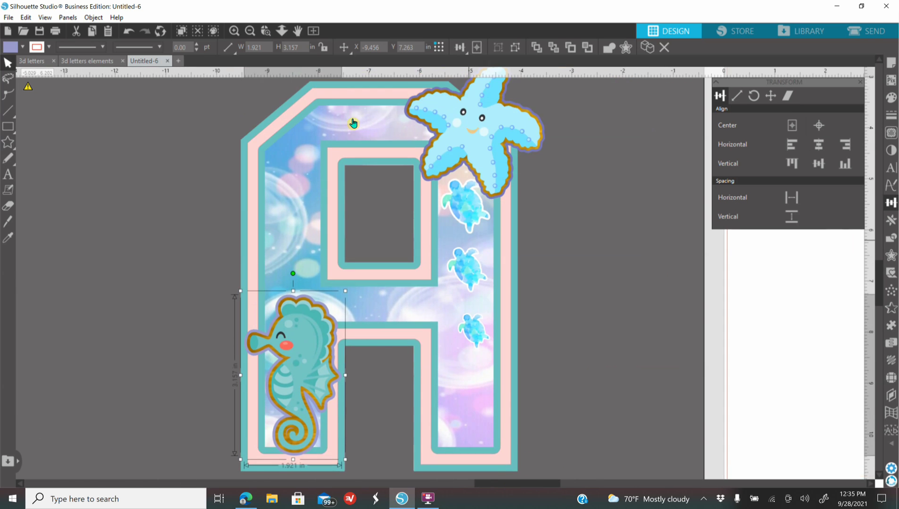
Enlarge the seahorse proportionally to a little over 2.6 in wide and adjust its position over the lower left leg
click(251, 32)
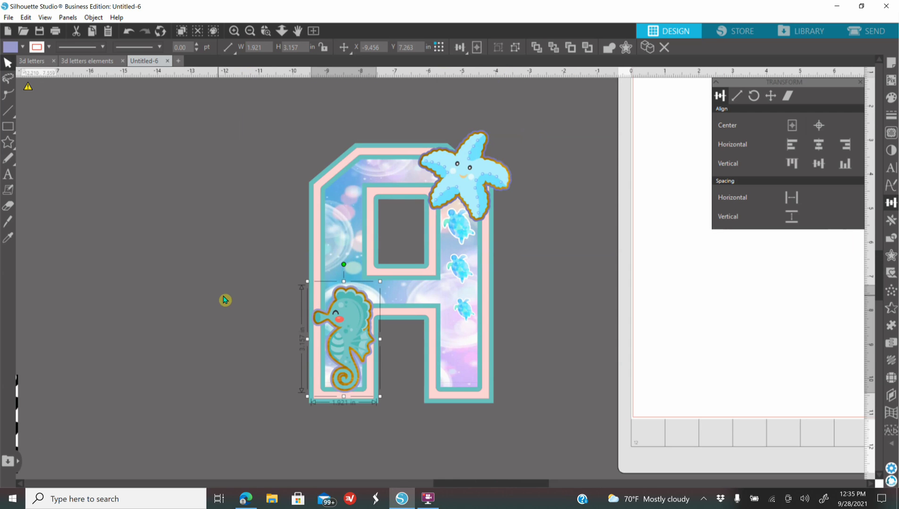
drag(307, 282, 348, 294)
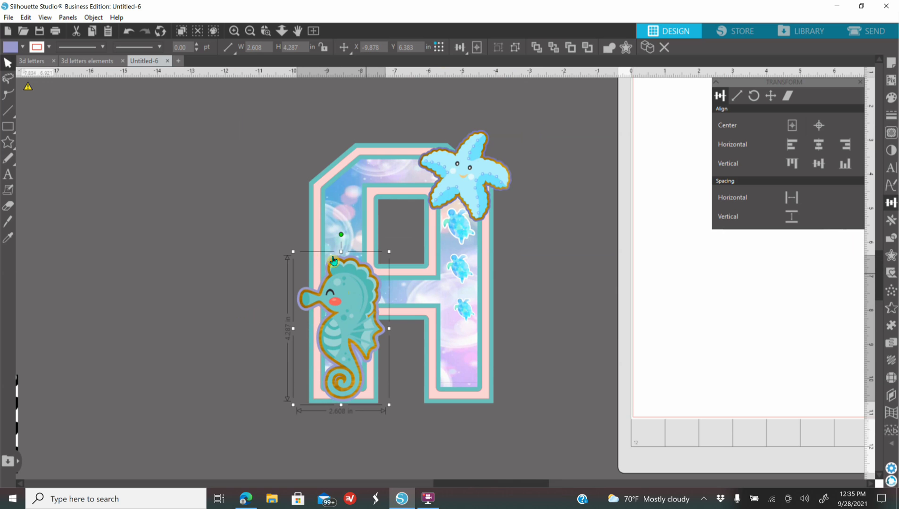
drag(293, 250, 289, 245)
drag(343, 320, 348, 318)
click(283, 205)
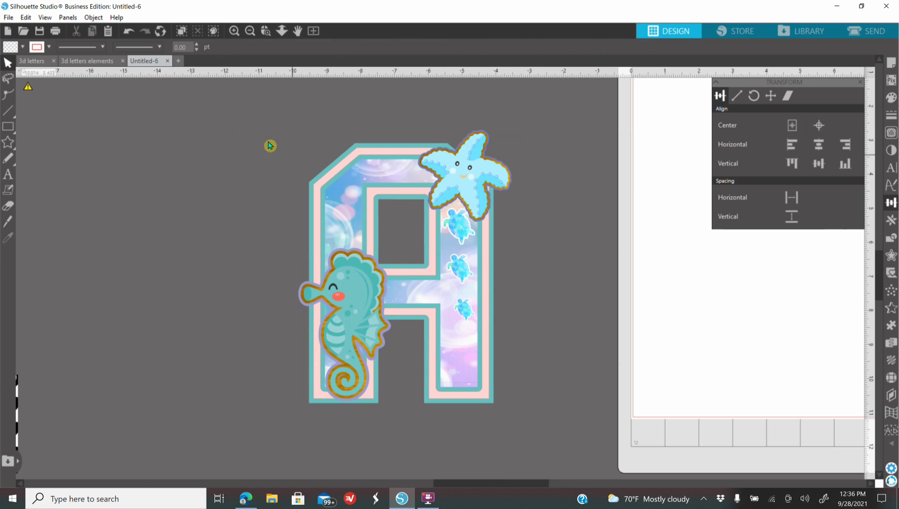
Select the whole letter A with its starfish, turtles and seahorse and group everything
drag(280, 126, 524, 429)
right_click(413, 333)
click(479, 191)
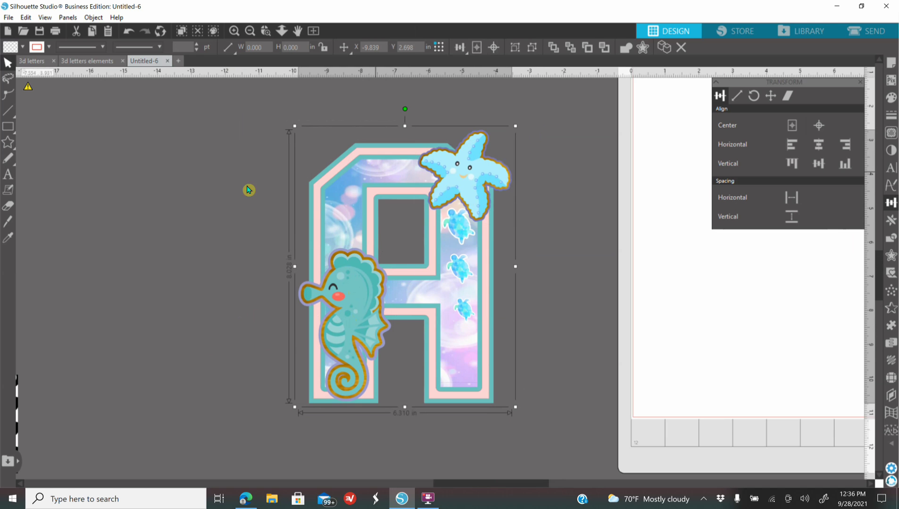
Copy the decorated letter A into the 3d letters document and place it beside the row of teal A pieces
click(44, 61)
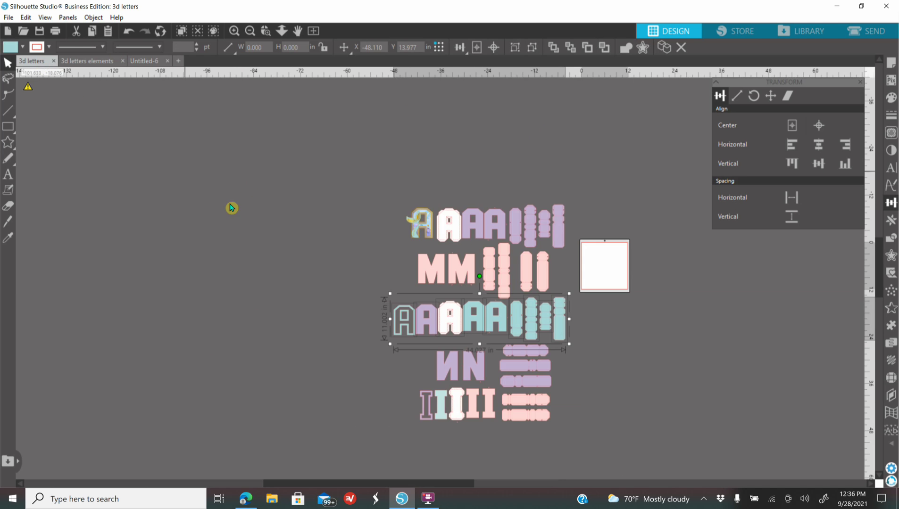
click(97, 61)
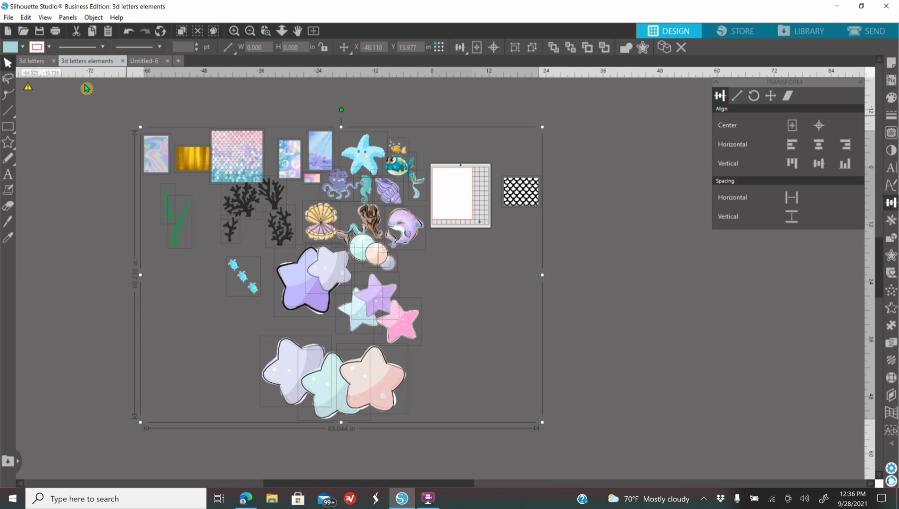
click(144, 61)
right_click(335, 195)
click(365, 241)
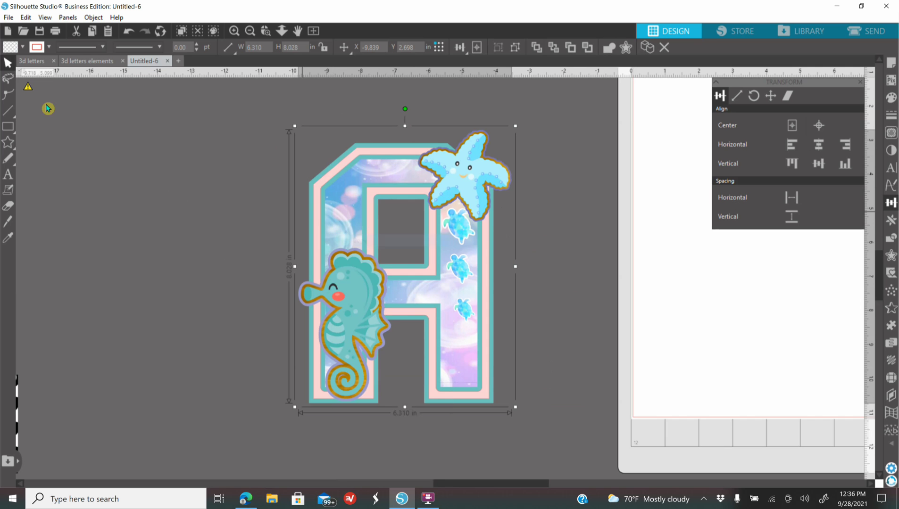
click(38, 64)
right_click(263, 247)
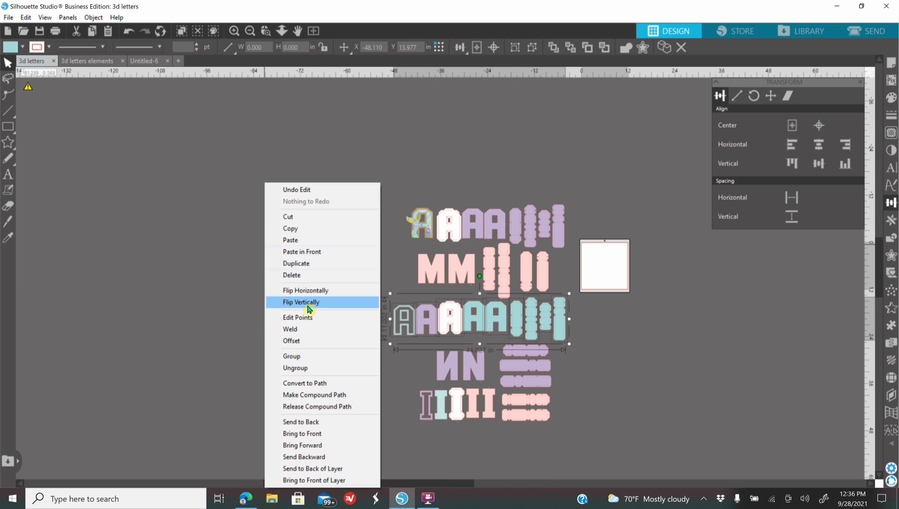
click(290, 240)
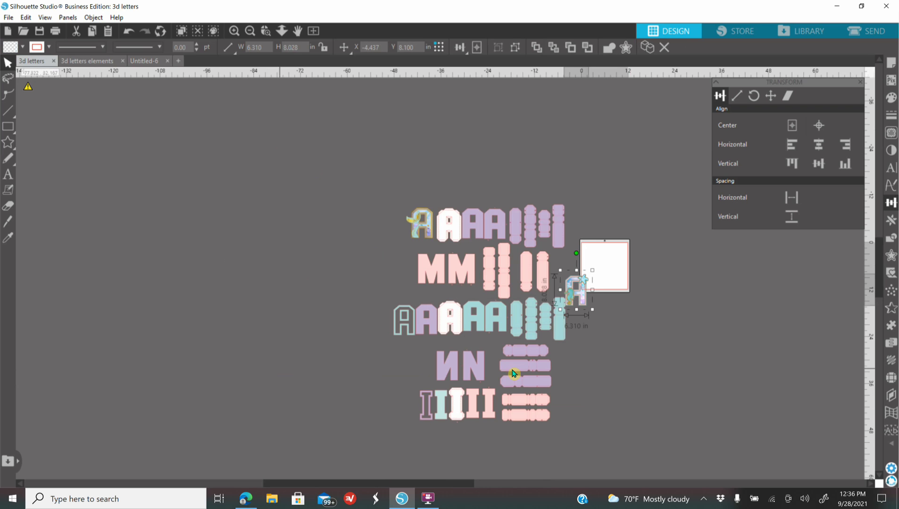
drag(579, 299, 372, 326)
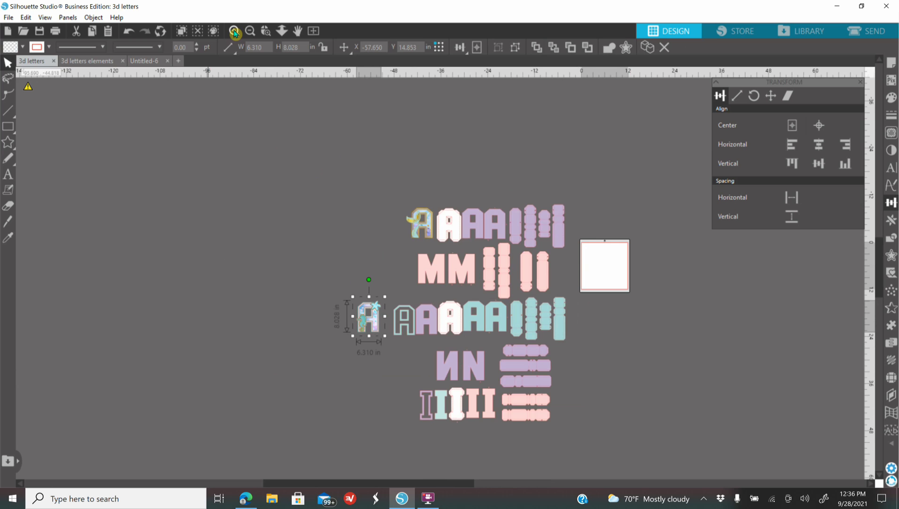
Delete the plain teal outline A and solid lilac A, and move the decorated A into their place in the row
click(234, 32)
click(235, 31)
scroll(276, 243, down, 4)
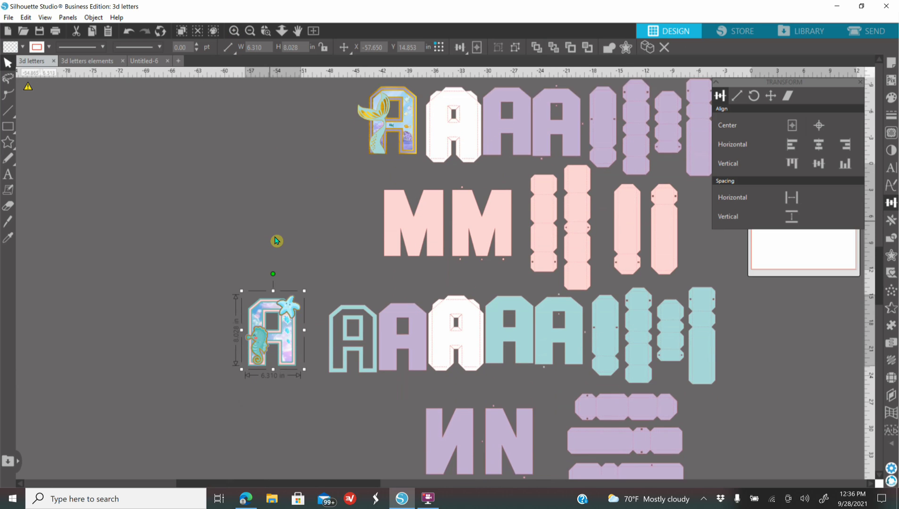
click(397, 296)
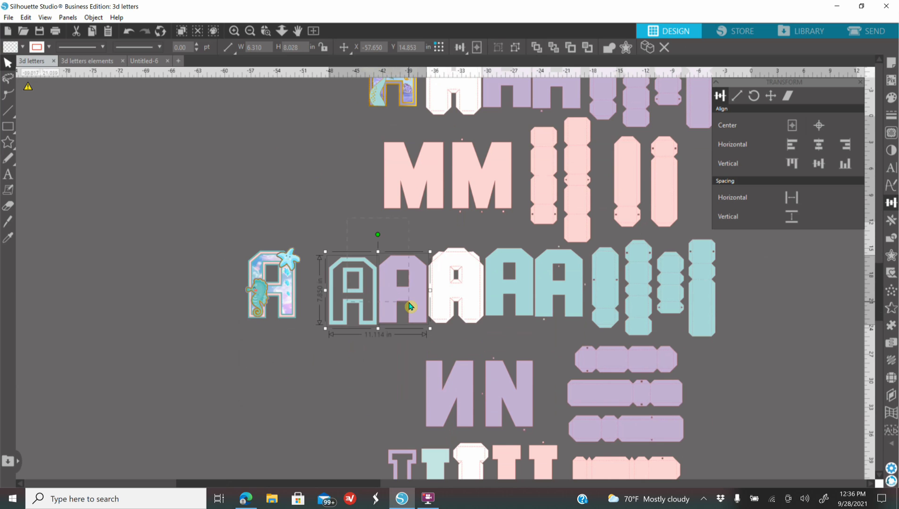
click(399, 309)
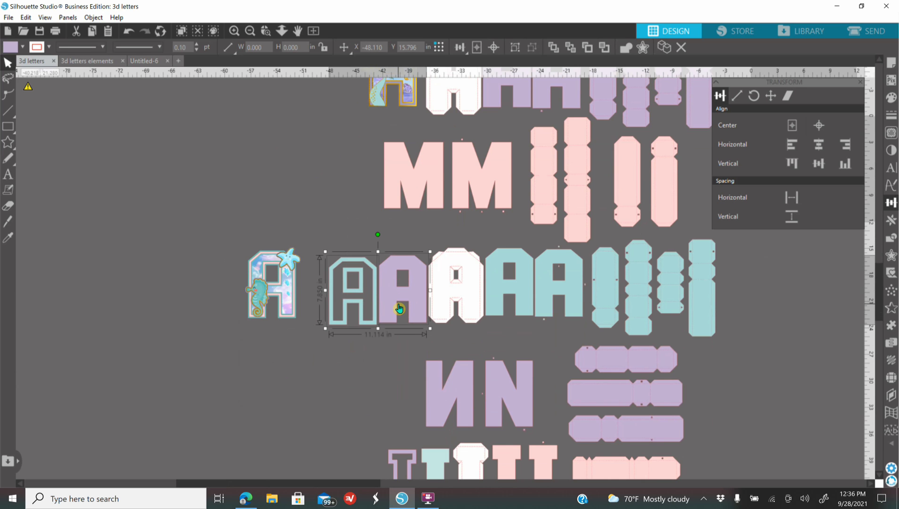
key(Delete)
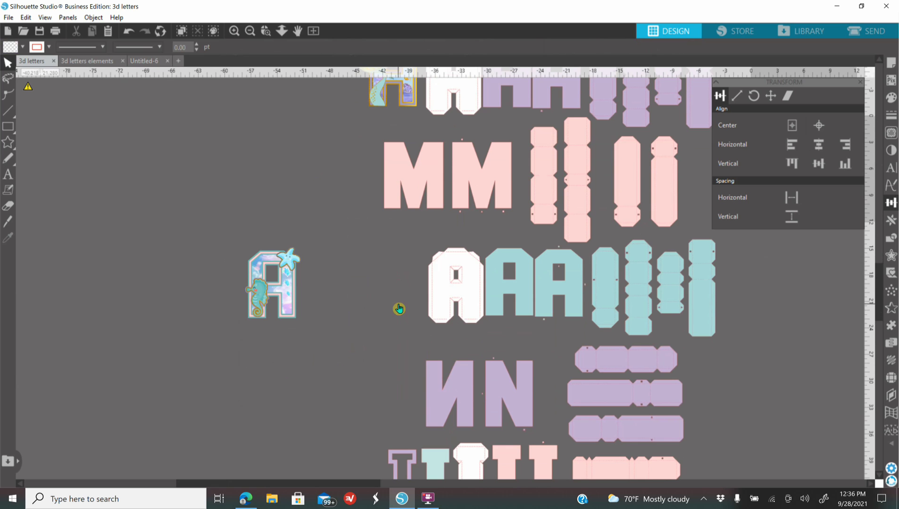
drag(279, 309, 406, 309)
click(433, 316)
Copy the lilac outline I and the light teal solid I into the Untitled-6 document, deleting the decorated A there
scroll(441, 200, down, 3)
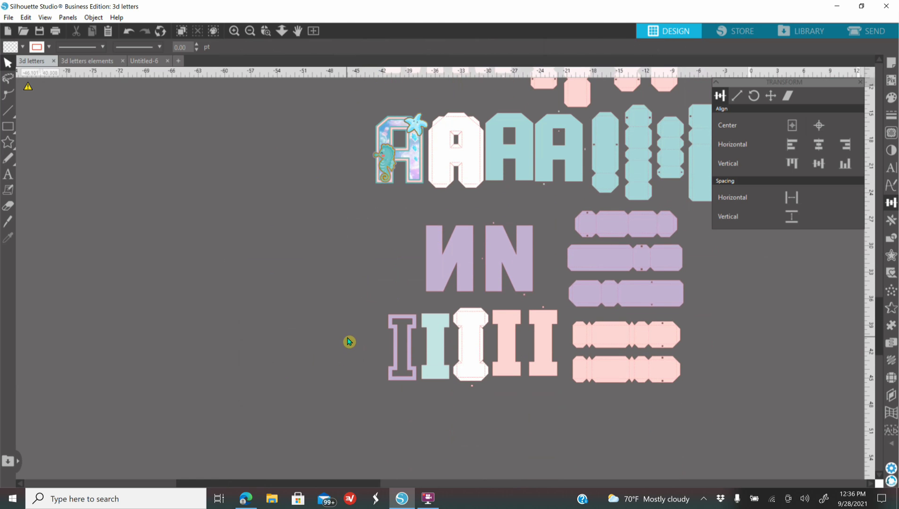
click(397, 346)
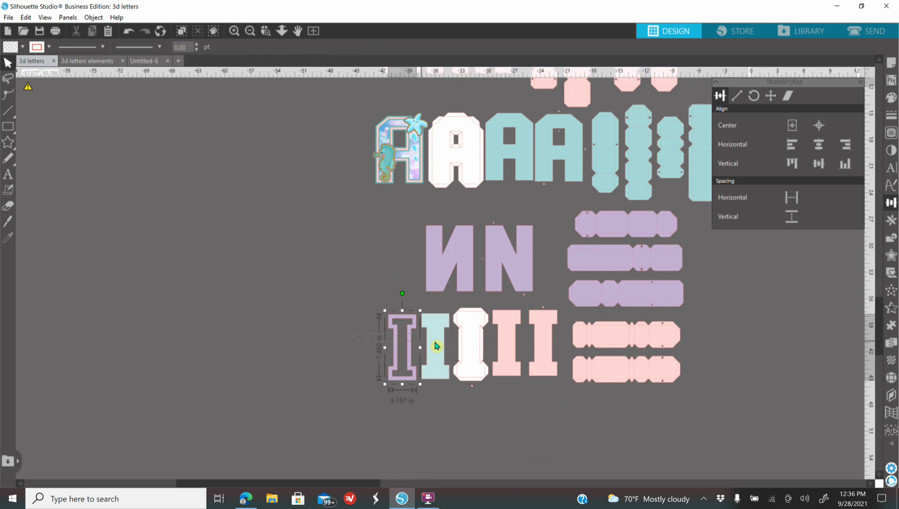
shift+click(441, 346)
right_click(440, 347)
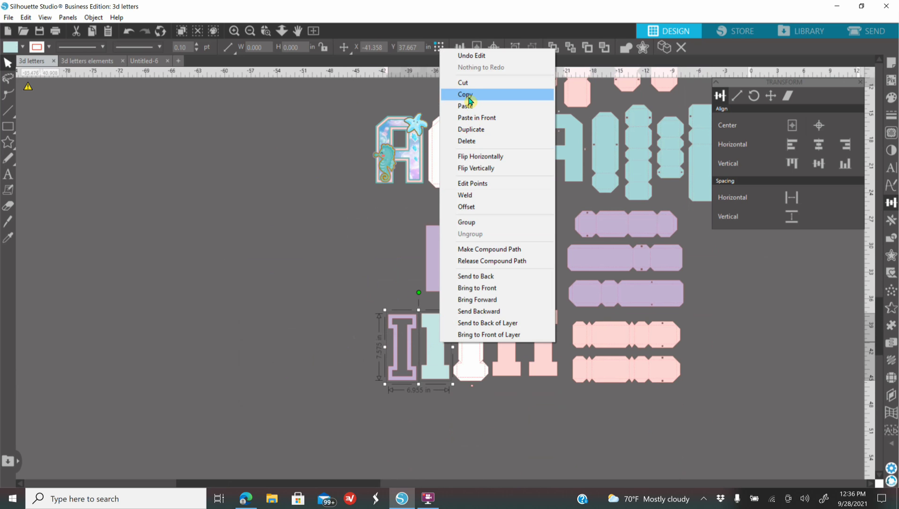
click(464, 95)
click(148, 63)
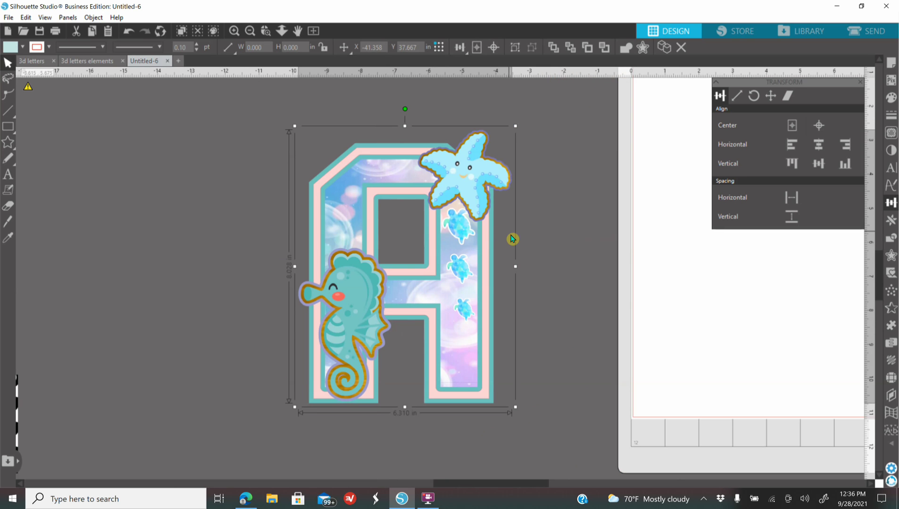
key(Delete)
right_click(338, 193)
click(343, 240)
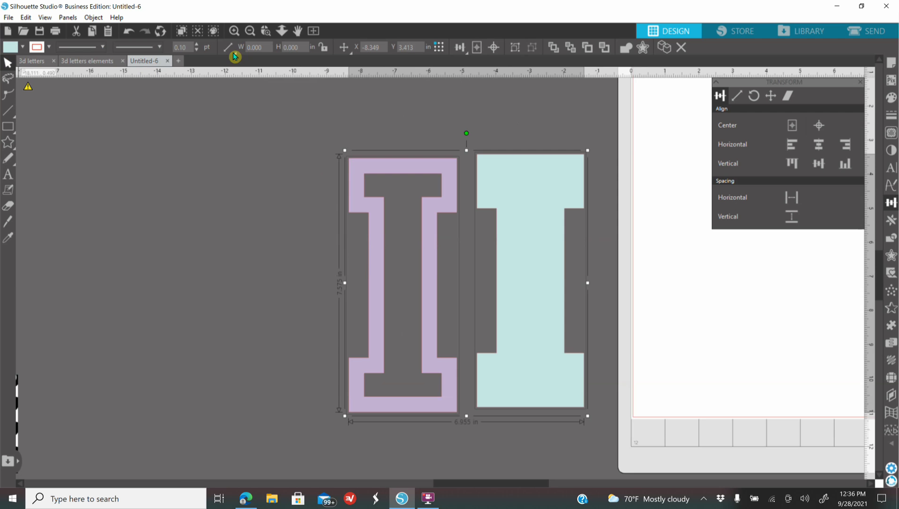
Delete the white and teal letter A box pieces above the cutting mat
click(251, 31)
click(251, 32)
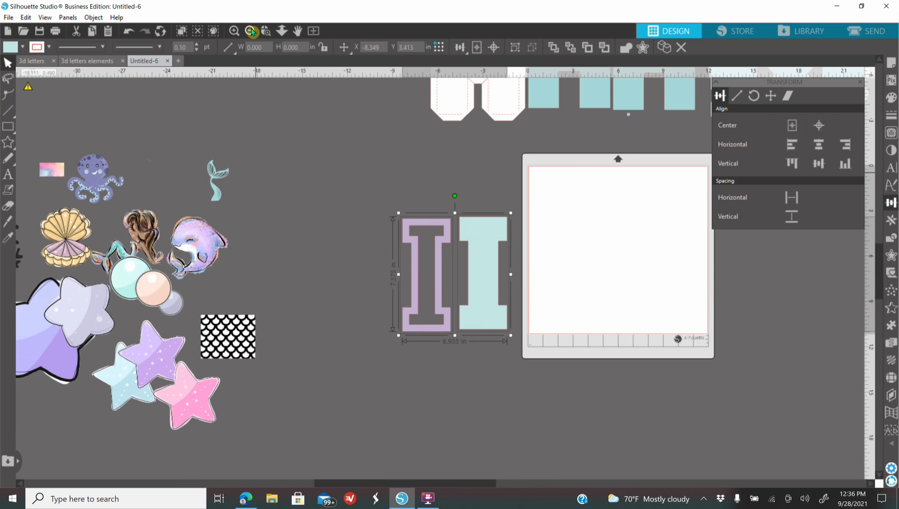
click(252, 31)
click(251, 31)
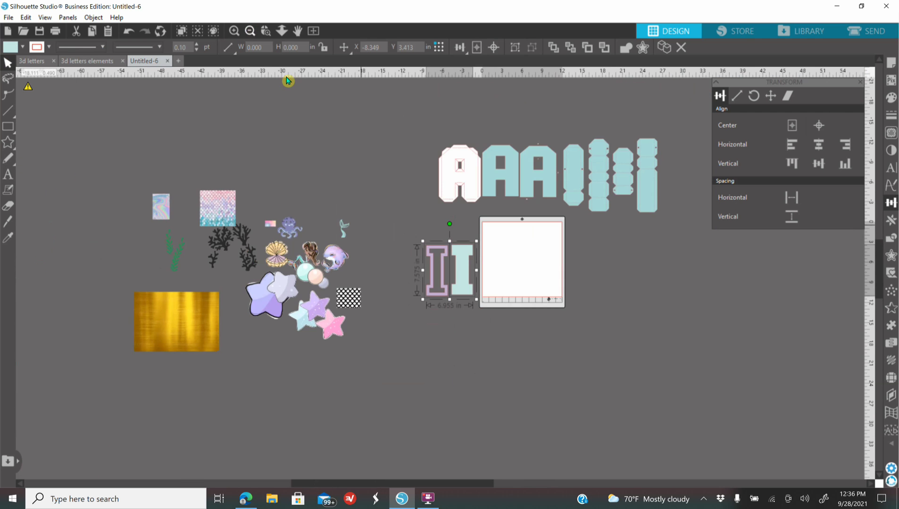
click(598, 201)
key(Delete)
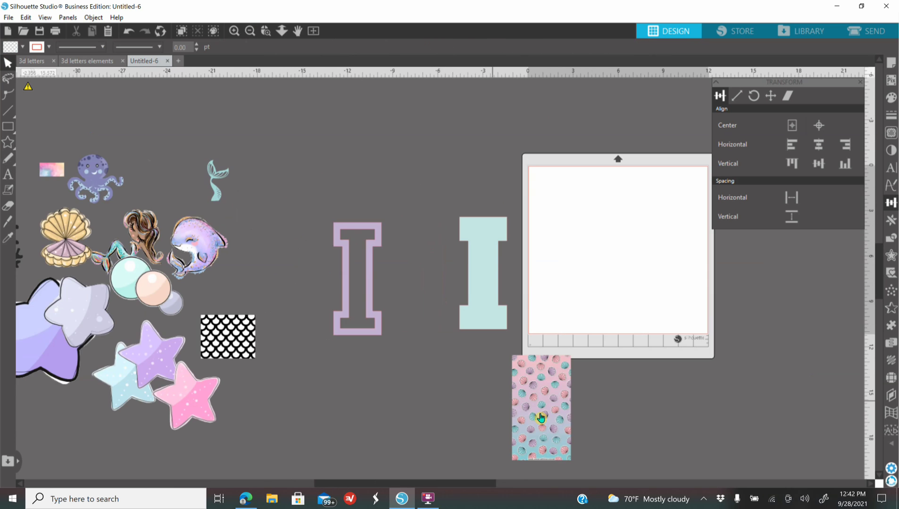
Position the seashell pattern behind the light teal I and crop it to the letter's shape
drag(542, 408, 493, 296)
right_click(517, 313)
click(561, 243)
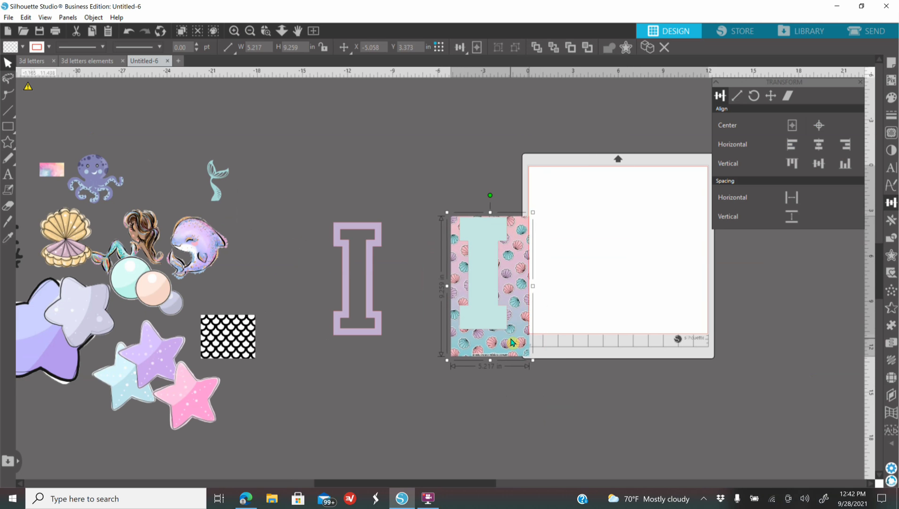
click(892, 237)
click(808, 146)
click(386, 335)
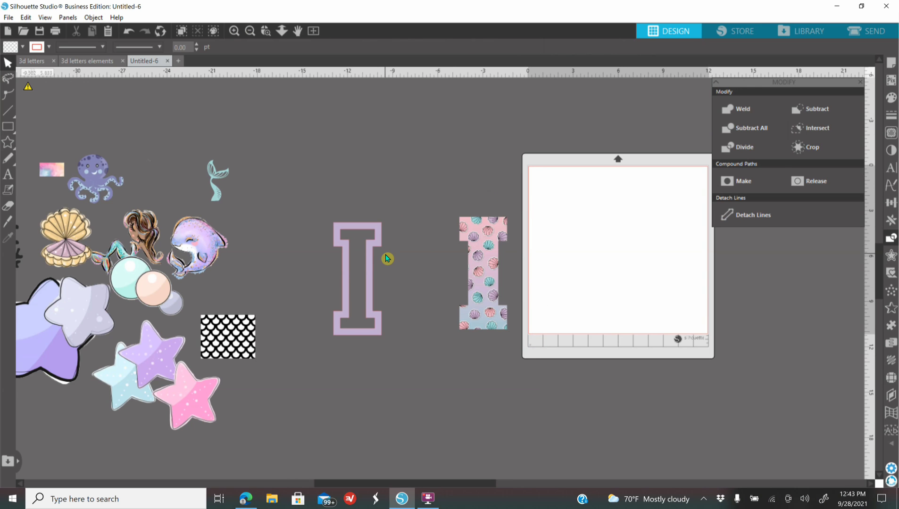
Fill the lilac outline I with pink sampled from the seashell pattern and place it over the seashell I
click(339, 319)
click(891, 98)
click(829, 125)
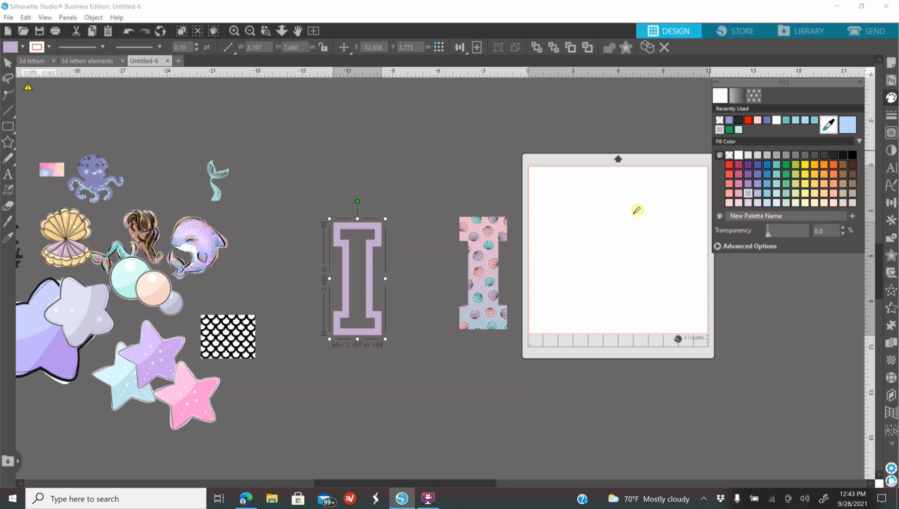
click(505, 225)
drag(372, 334, 497, 328)
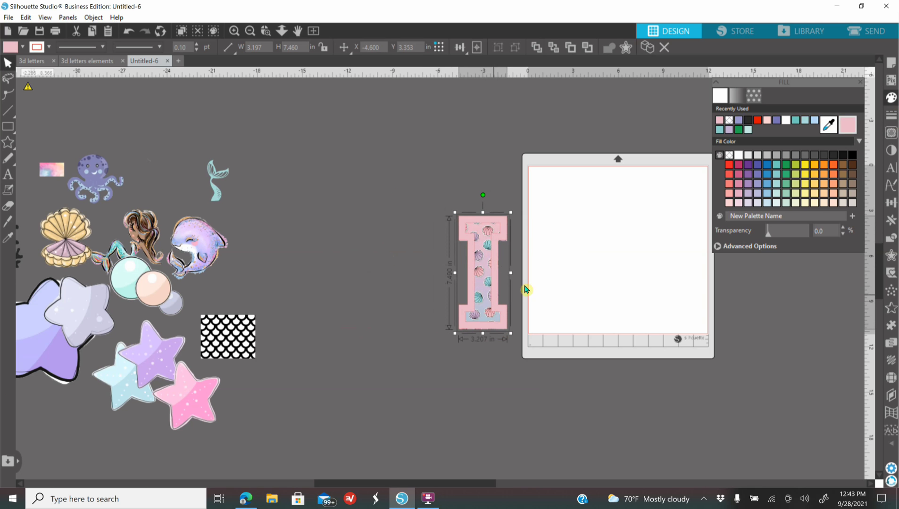
Move the stacked I away from the mat and set its outline layer's line and fill colors to pale pink
click(894, 117)
click(239, 34)
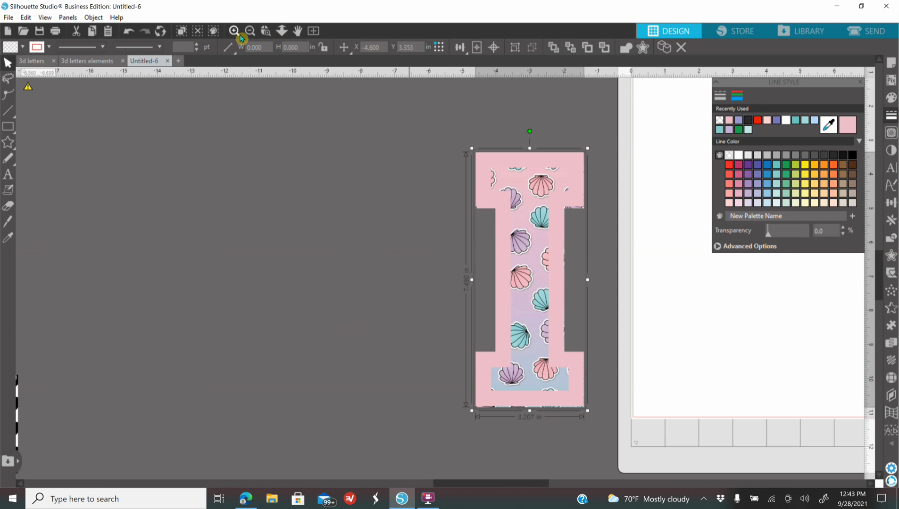
drag(540, 338, 398, 338)
click(457, 361)
click(434, 366)
click(730, 204)
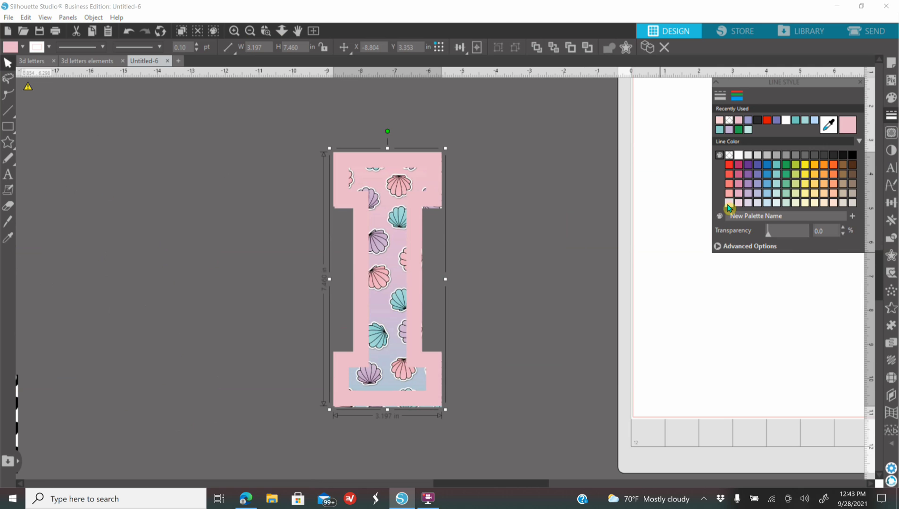
click(891, 98)
click(548, 281)
click(431, 364)
click(730, 204)
Select both layers of the letter I and align their centers
click(530, 279)
click(427, 365)
click(892, 203)
click(819, 125)
click(570, 248)
Create an internal offset of about 0.14 in inside the pale pink outline of the I
click(362, 208)
click(891, 256)
click(825, 108)
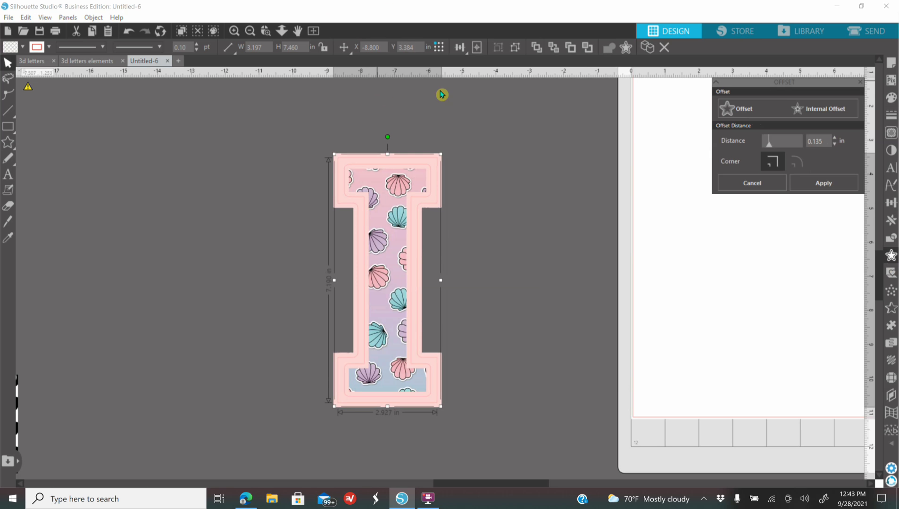
click(803, 182)
Bring the gold texture behind the letter I, duplicate it and move the spare copy aside
click(248, 32)
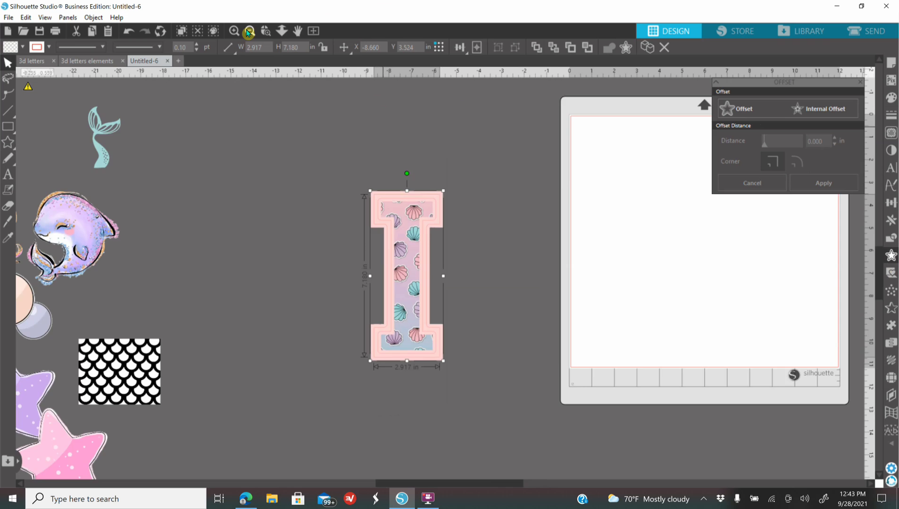
click(248, 32)
click(248, 32)
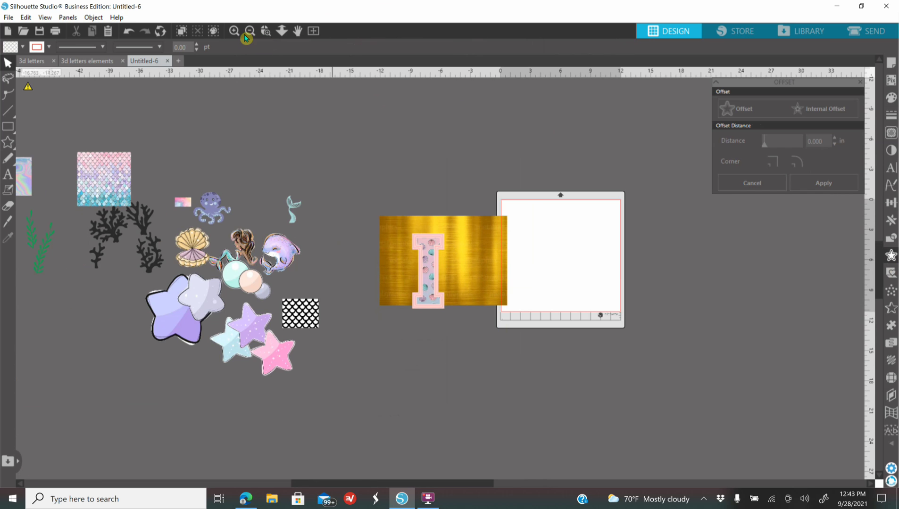
click(234, 32)
click(235, 32)
click(235, 32)
right_click(263, 204)
click(296, 281)
drag(546, 255, 40, 266)
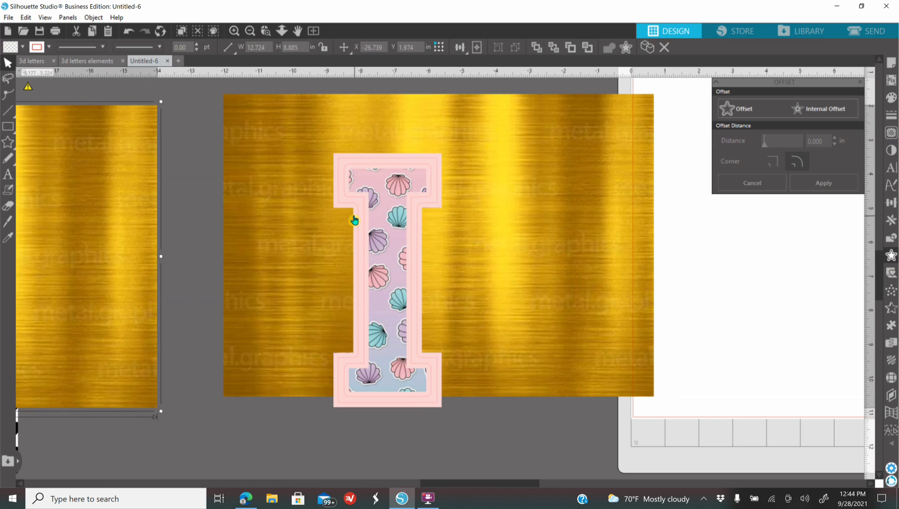
Fill the internal offset band of the I with near-black
click(341, 208)
click(891, 97)
click(750, 122)
click(131, 33)
click(340, 206)
click(720, 121)
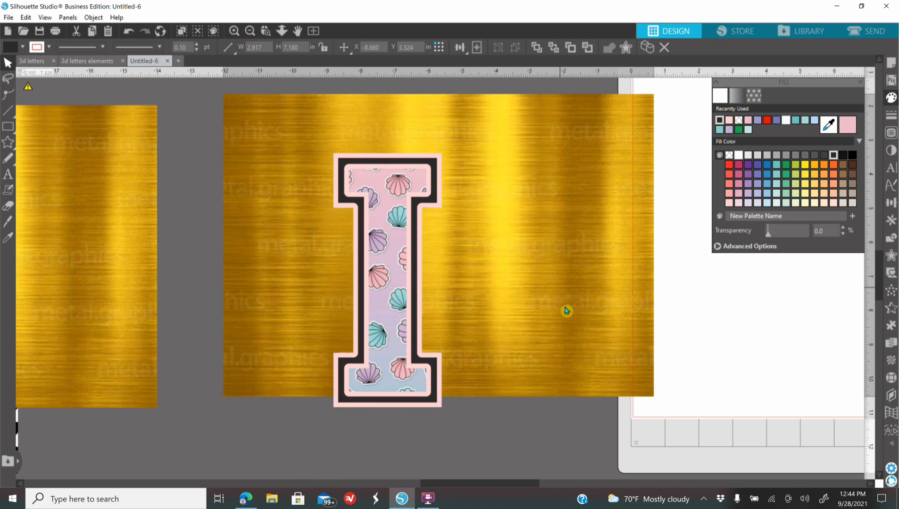
Center the gold texture vertically behind the I and crop it to the dark offset band
drag(565, 309, 569, 339)
click(343, 203)
shift+click(475, 244)
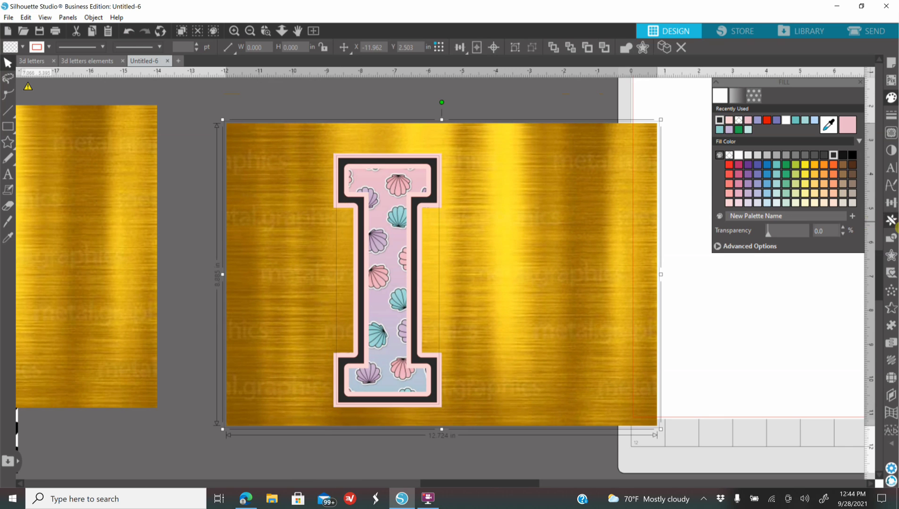
click(891, 238)
click(811, 147)
click(573, 346)
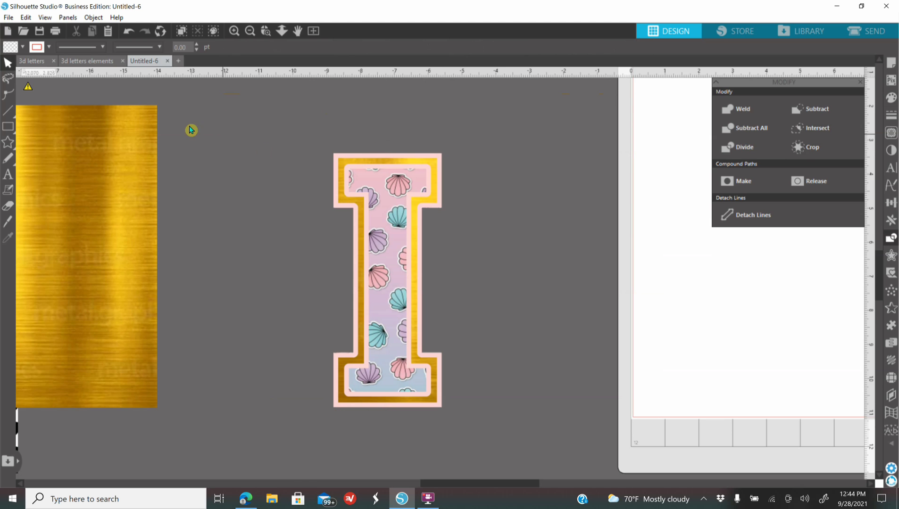
Move the spare gold texture out of the way and place the purple dolphin by the lower right of the I
click(250, 31)
drag(172, 226, 157, 108)
drag(466, 333, 465, 332)
click(250, 30)
click(234, 31)
click(234, 31)
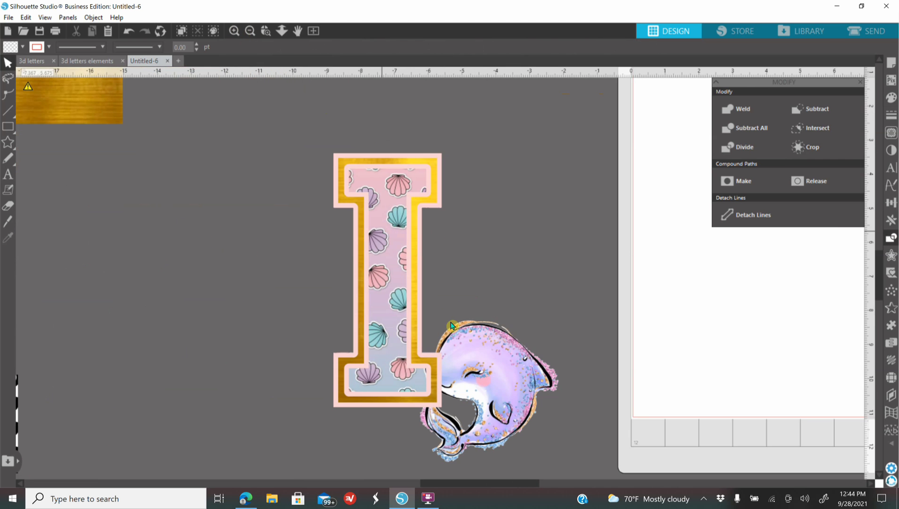
Bring the dolphin to the front and move it clear of the letter I onto empty space
right_click(479, 360)
click(531, 304)
drag(502, 379, 528, 316)
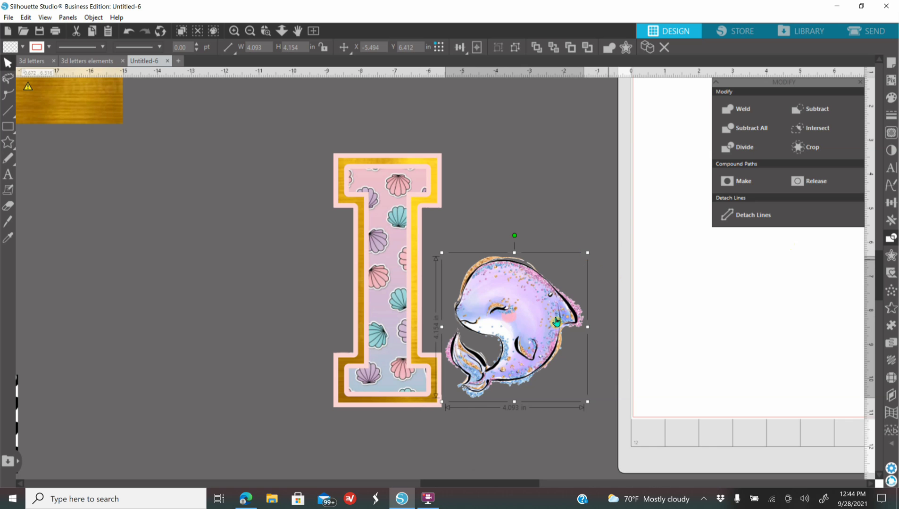
drag(523, 342, 557, 313)
Create an outward offset around the dolphin with a distance of 0.055 in and rounded corners
click(891, 256)
click(754, 110)
drag(767, 142, 766, 142)
click(835, 139)
click(835, 138)
click(835, 139)
click(835, 139)
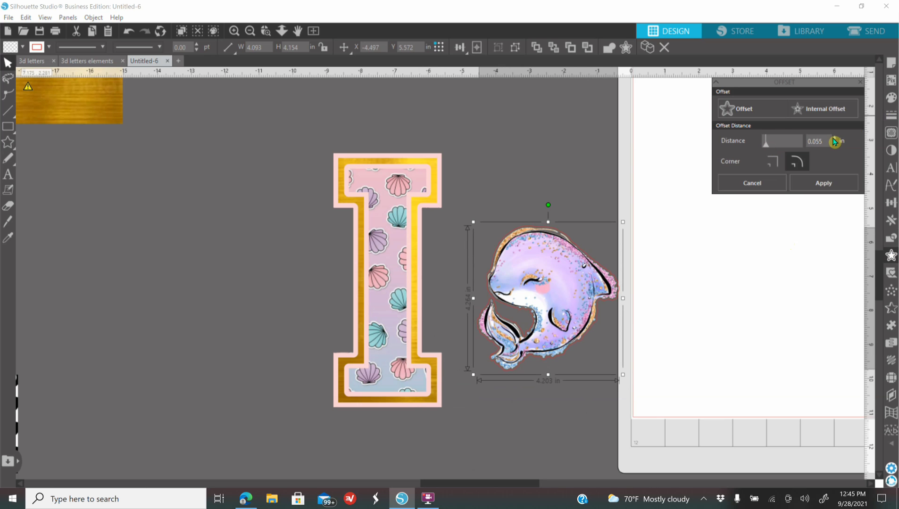
Fill the dolphin's offset shape with near-black and separate the dolphin artwork from it
click(891, 98)
click(758, 122)
drag(547, 285, 551, 296)
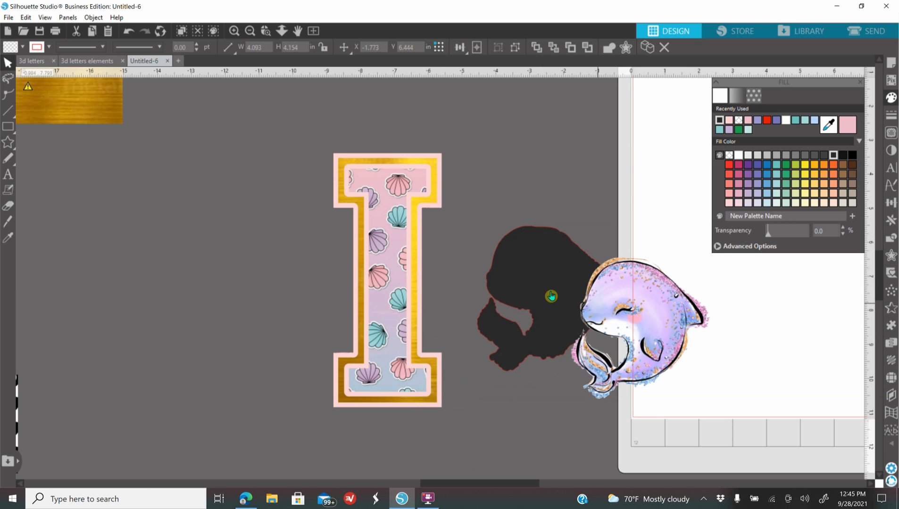
Create a further outward offset with rounded corners around the near-black dolphin shape
click(551, 297)
click(891, 256)
click(746, 111)
drag(770, 140, 766, 141)
click(834, 145)
click(834, 144)
click(881, 102)
scroll(718, 211, down, 1)
scroll(720, 214, down, 3)
Fill the new outer dolphin offset with purple and move the near-black shape away from it
click(891, 98)
click(756, 120)
click(633, 279)
drag(579, 304, 646, 187)
Recolour the larger dolphin offset teal and the smaller near-black one light pink
click(250, 31)
click(250, 31)
click(492, 296)
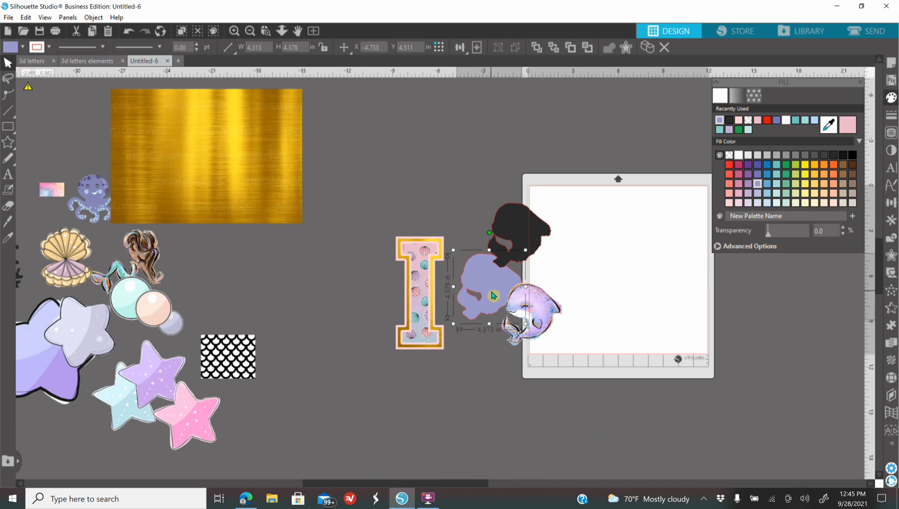
click(720, 130)
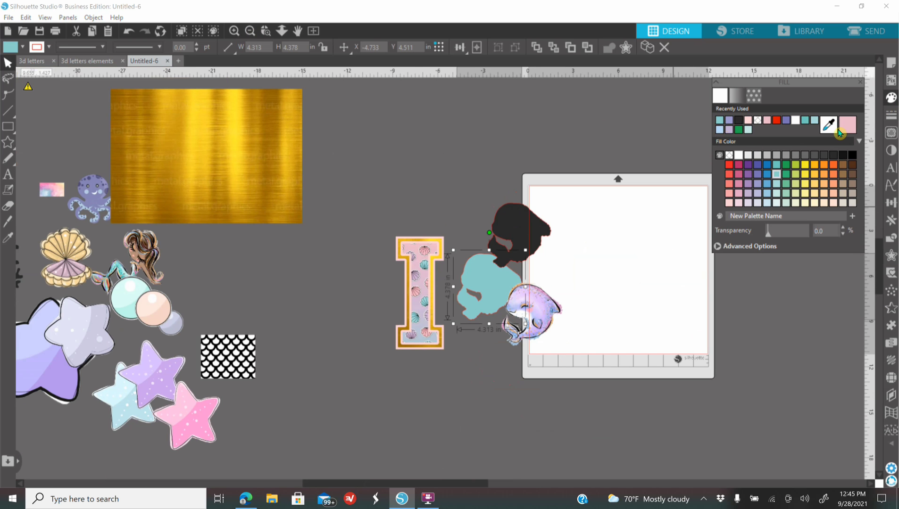
click(538, 257)
click(729, 121)
click(748, 120)
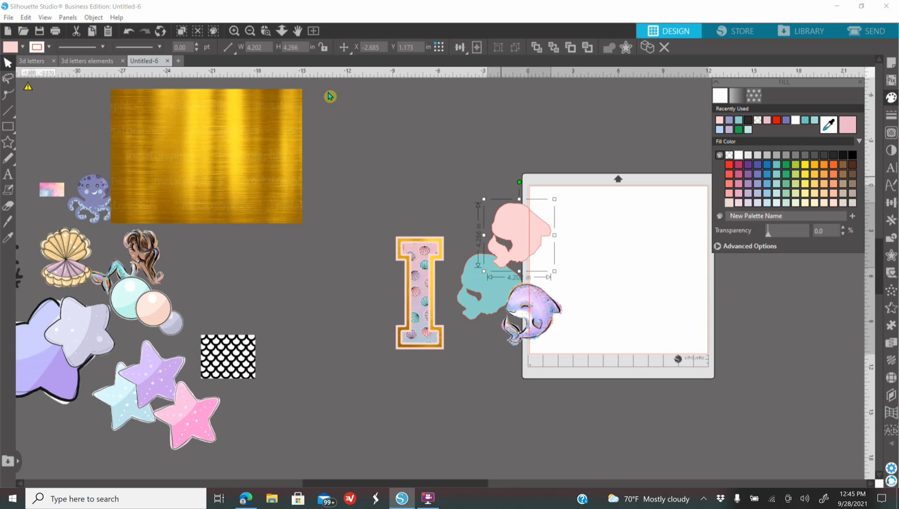
Duplicate the holographic texture and move the spare to empty space left of the letter I
click(234, 31)
drag(566, 265, 607, 324)
click(250, 31)
click(233, 31)
right_click(511, 181)
click(531, 226)
drag(569, 178, 620, 194)
drag(519, 170, 208, 198)
Scale the holographic texture over the teal dolphin offset and crop it to that shape
click(609, 188)
drag(651, 235, 744, 376)
drag(683, 292, 569, 350)
right_click(566, 338)
click(592, 208)
click(521, 289)
shift+click(486, 200)
click(891, 237)
click(811, 147)
Move the light pink shape onto the holographic dolphin shape and bring the dolphin artwork over them
click(686, 303)
drag(590, 283, 548, 269)
click(692, 332)
drag(628, 377, 572, 321)
drag(453, 215, 679, 410)
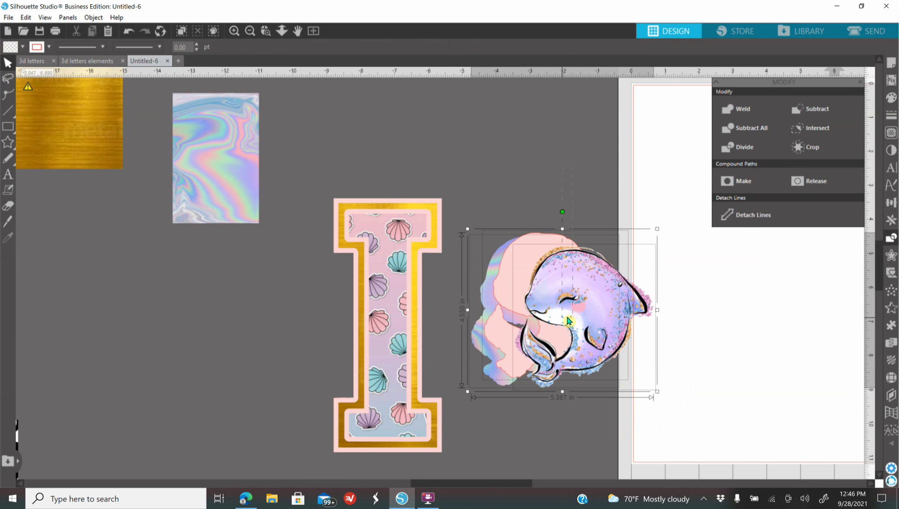
click(683, 310)
Create a narrow outward offset with rounded corners around the dolphin artwork
click(891, 255)
click(738, 108)
click(835, 145)
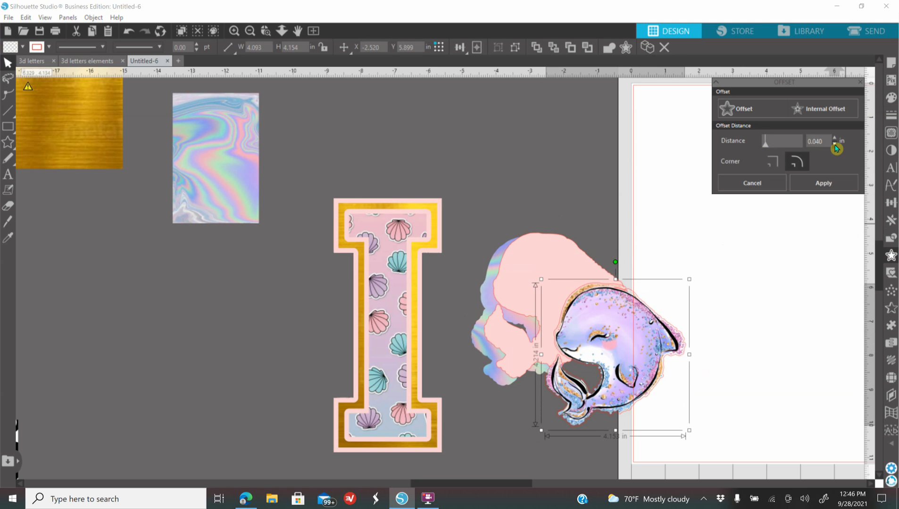
Fill the dolphin's narrow offset with white and remove its outline colour
click(892, 98)
click(751, 123)
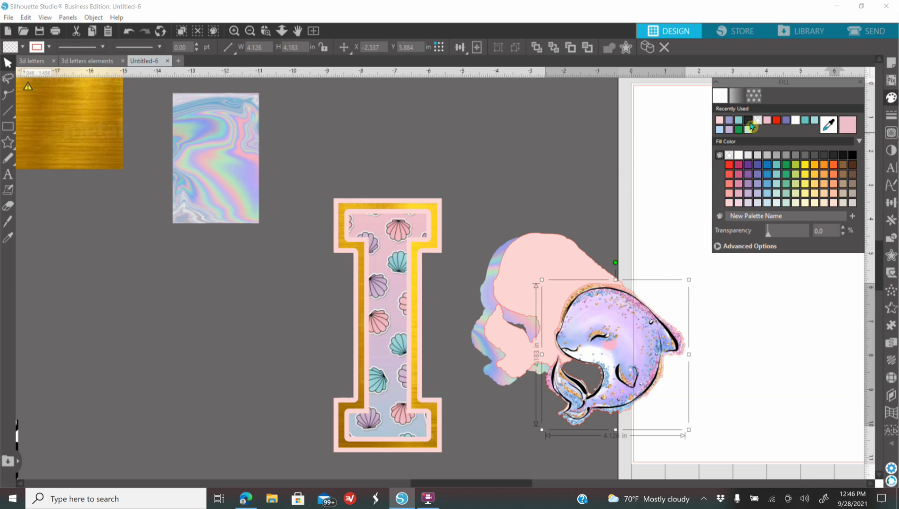
click(892, 115)
click(737, 96)
click(767, 121)
Group the dolphin with its white offset and move them onto the pink and holographic layers
shift+click(625, 401)
right_click(625, 401)
click(648, 231)
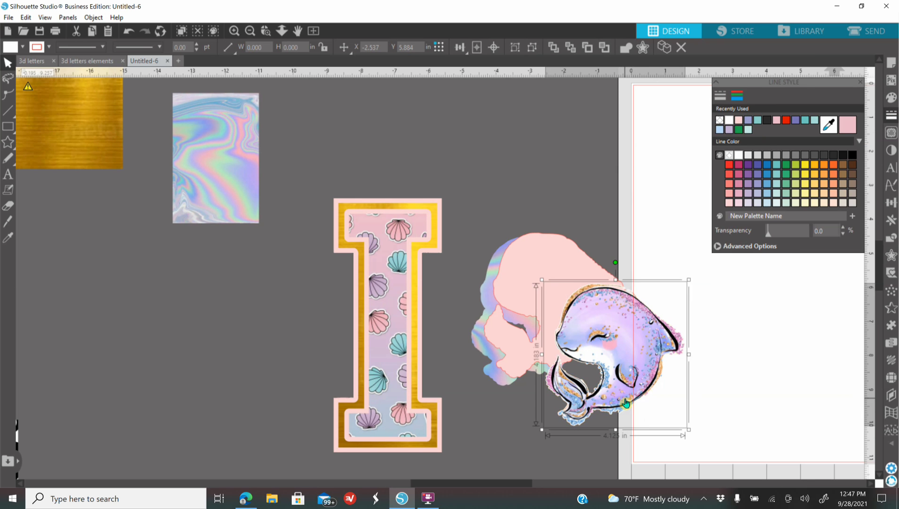
drag(618, 377, 597, 343)
Select all the dolphin layers and centre them on one another
drag(458, 218, 684, 416)
click(892, 202)
click(787, 141)
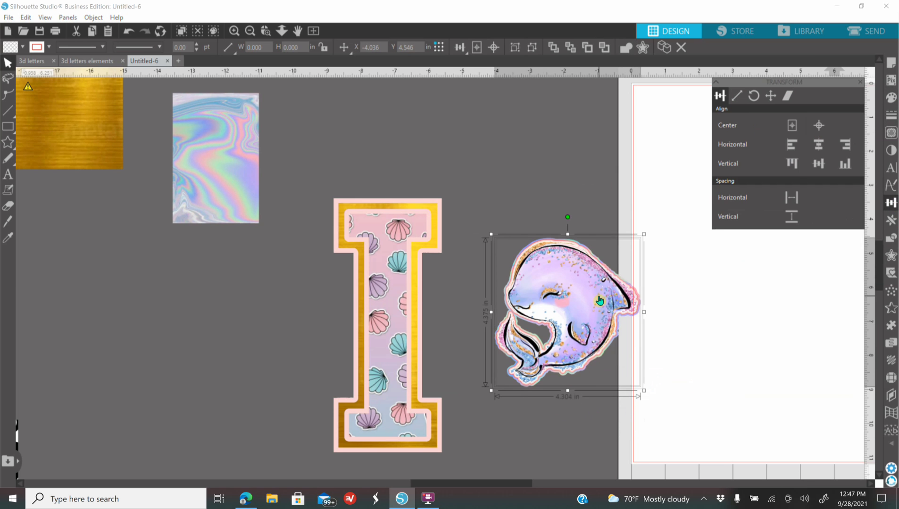
click(265, 30)
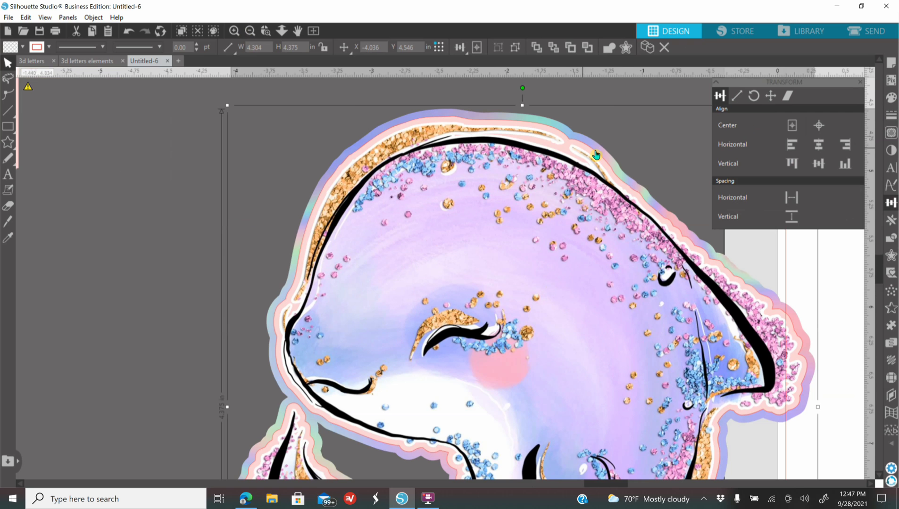
Shrink the layered dolphin and place it over the lower right corner of the letter I
click(892, 118)
click(891, 468)
drag(522, 357, 468, 303)
drag(446, 292, 360, 404)
drag(381, 345, 390, 336)
click(235, 31)
drag(339, 125, 189, 448)
drag(255, 330, 335, 287)
click(222, 155)
Move the purple and light blue stars above the letter I and bring them to the front
click(250, 31)
click(250, 31)
click(250, 31)
click(250, 31)
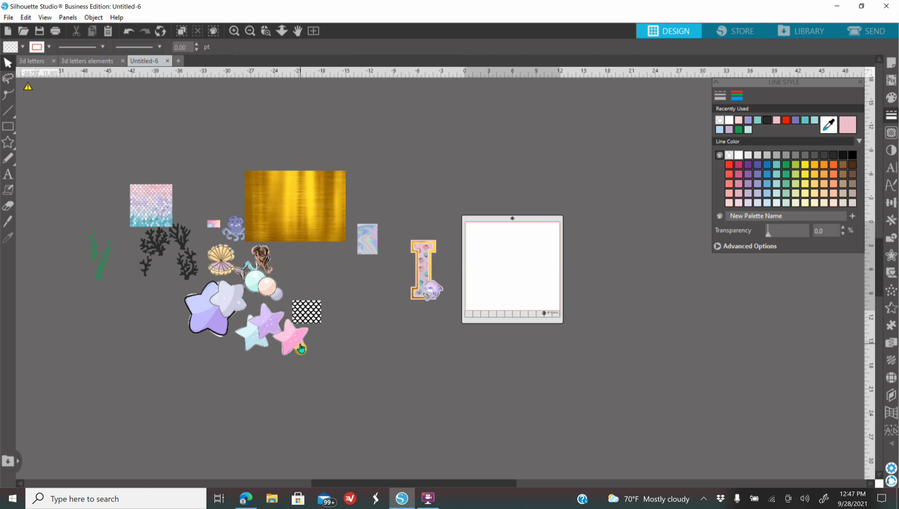
drag(271, 335, 450, 224)
right_click(463, 219)
click(524, 431)
Bring the pink star to the front and place it with the other stars above the I
right_click(282, 336)
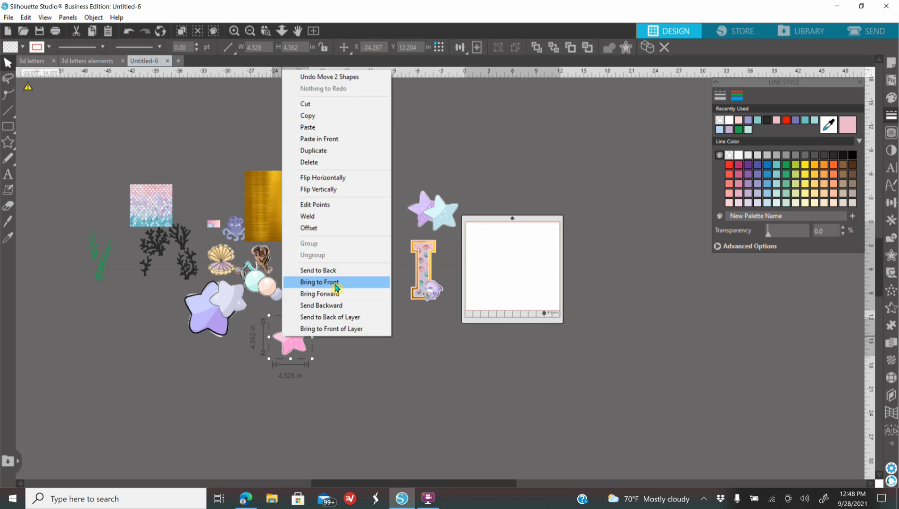
click(334, 284)
drag(293, 337, 435, 216)
Scale down the stars above the letter I to fit the letter's corner
click(236, 32)
click(235, 32)
click(235, 31)
scroll(293, 132, up, 1)
drag(293, 94, 393, 130)
scroll(410, 191, up, 3)
click(373, 210)
drag(359, 155, 385, 162)
drag(350, 125, 455, 204)
Cluster the purple, light blue and pink stars over the upper left corner of the I
right_click(423, 174)
click(377, 217)
drag(386, 166, 334, 290)
click(488, 299)
scroll(488, 300, down, 1)
drag(438, 145, 366, 274)
drag(414, 147, 363, 271)
click(397, 277)
click(294, 316)
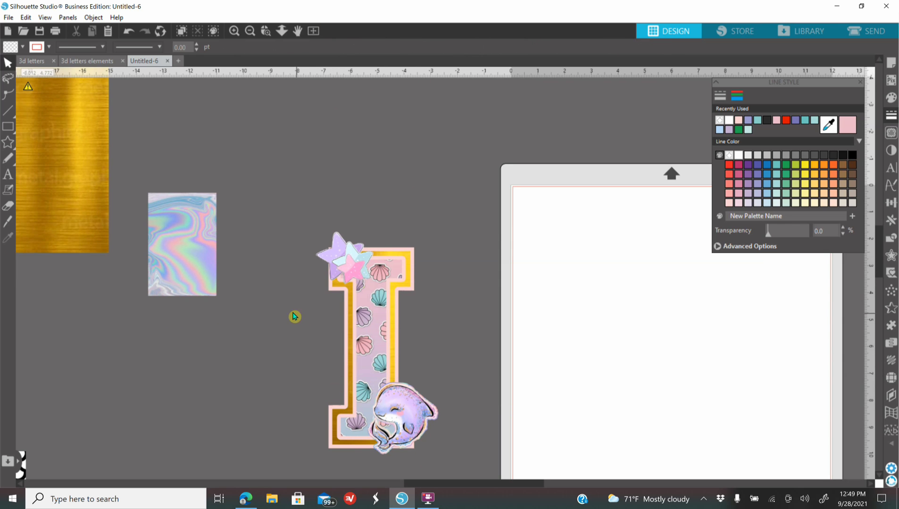
Rearrange the cluster so the pink star overlaps the purple one and the light blue star sits at lower right
click(359, 266)
mouse_move(360, 266)
mouse_down()
mouse_move(418, 224)
mouse_move(357, 274)
mouse_up()
click(367, 258)
drag(406, 219, 344, 261)
click(481, 258)
click(251, 31)
click(234, 31)
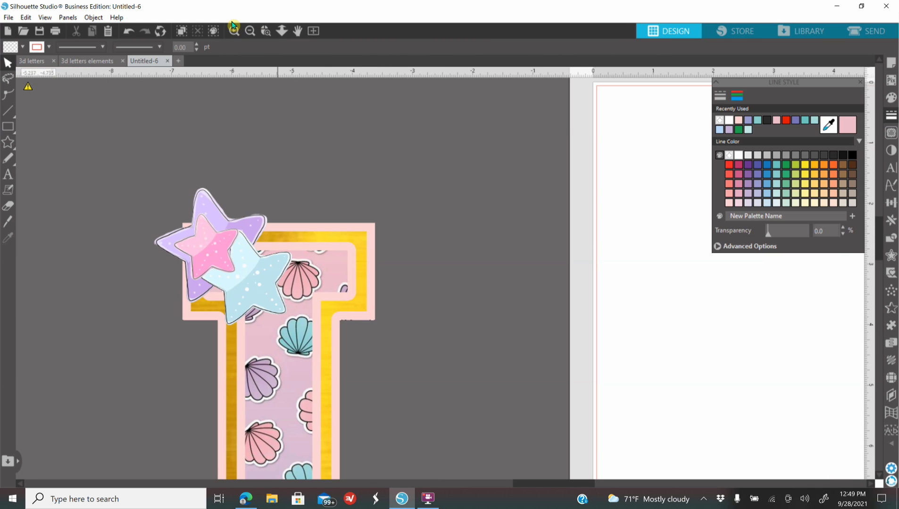
Move the purple star onto empty space and surround it with a teal-filled offset
scroll(392, 94, down, 2)
drag(217, 184, 460, 163)
click(891, 255)
click(739, 114)
click(835, 138)
click(891, 98)
Create a second offset around the purple star's teal layer and fill it with light pink
click(891, 256)
click(729, 108)
click(835, 144)
click(835, 144)
click(835, 144)
click(835, 144)
click(835, 145)
click(835, 144)
click(835, 145)
click(891, 97)
click(728, 204)
Remove the outline colour from all the purple star's layers and shift the layered star slightly upward
drag(385, 98, 533, 257)
click(891, 115)
click(737, 96)
click(739, 121)
drag(491, 208, 480, 189)
Move the pink star off the letter and create a 0.035 in offset with rounded corners around it
drag(214, 207, 497, 280)
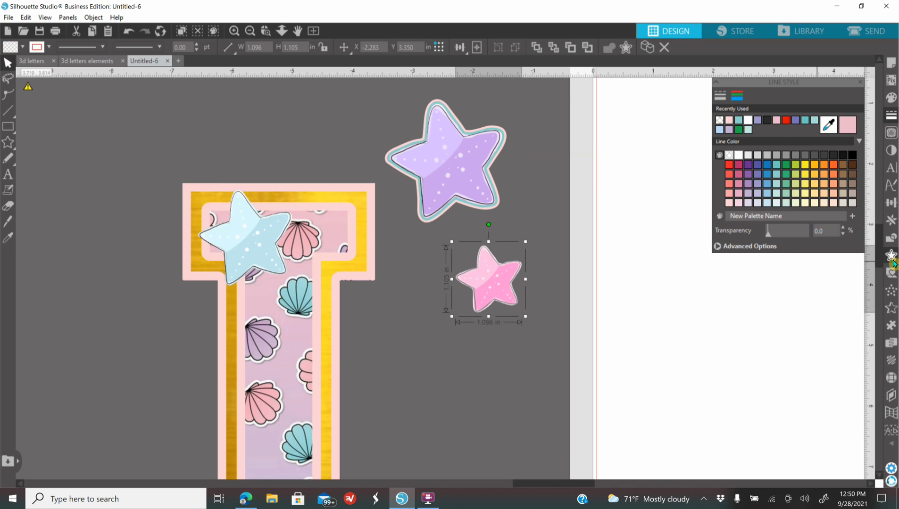
click(891, 256)
click(736, 109)
drag(768, 145, 766, 146)
click(835, 144)
click(835, 144)
click(835, 144)
click(835, 145)
click(835, 144)
click(835, 144)
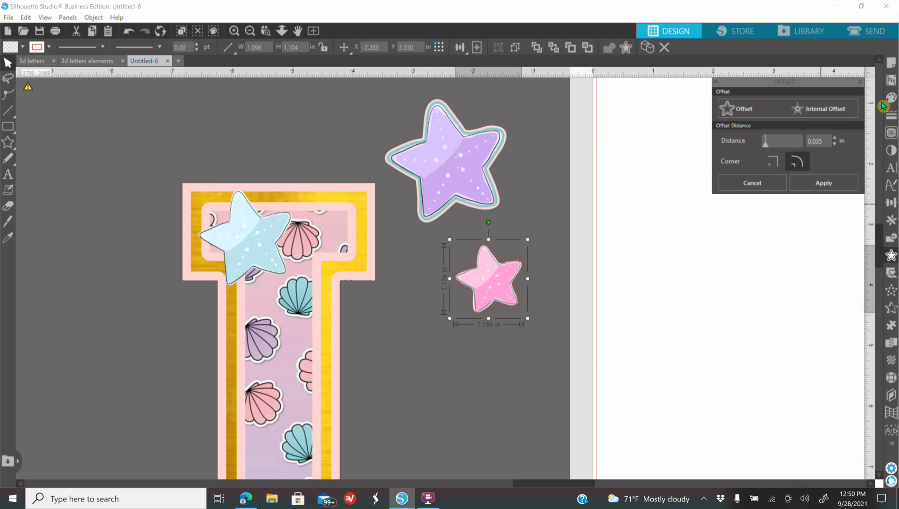
Fill the pink star's offset with teal and add a second offset filled with light purple
click(891, 98)
click(739, 122)
click(891, 255)
click(737, 109)
click(837, 144)
click(891, 98)
click(751, 194)
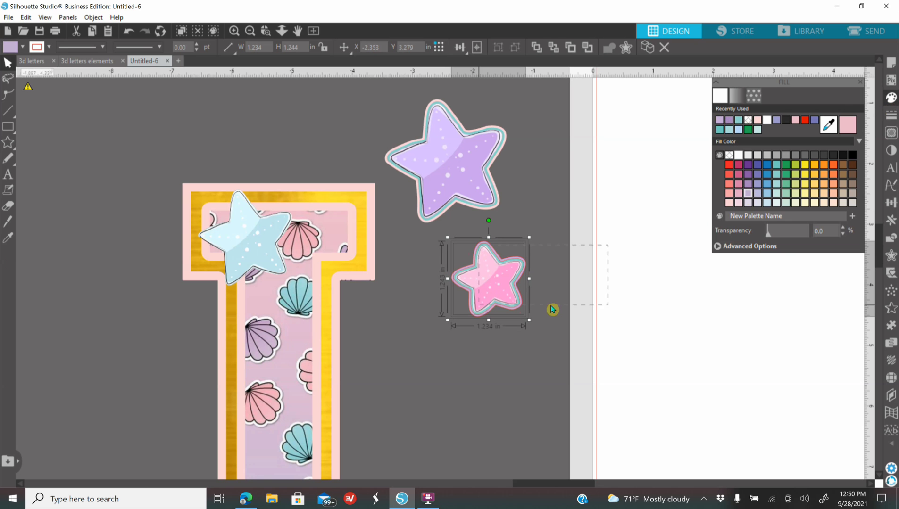
Remove the outline colour from the pink star's layers and move the layered star up to the right
click(891, 115)
click(740, 100)
click(745, 122)
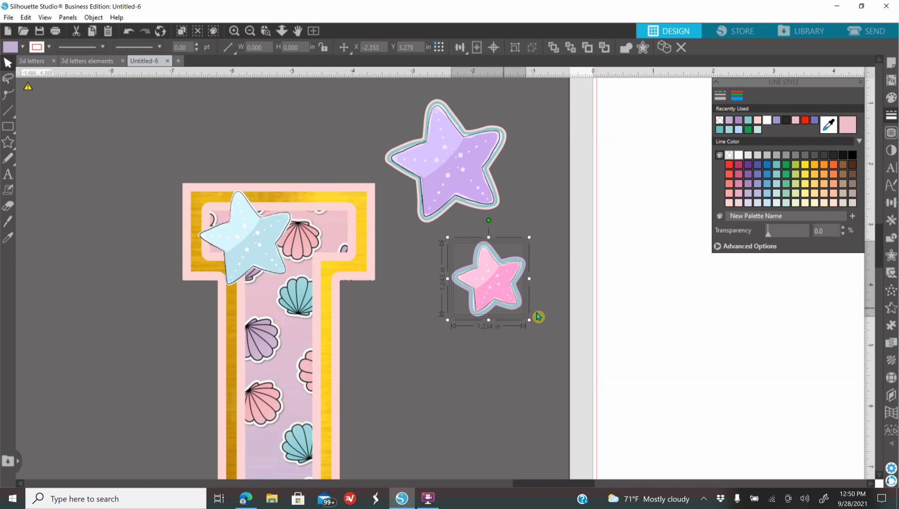
drag(486, 296, 515, 267)
Move the light blue star off the letter and give it a 0.035 in offset filled with light pink
drag(249, 250, 449, 369)
click(891, 255)
click(737, 110)
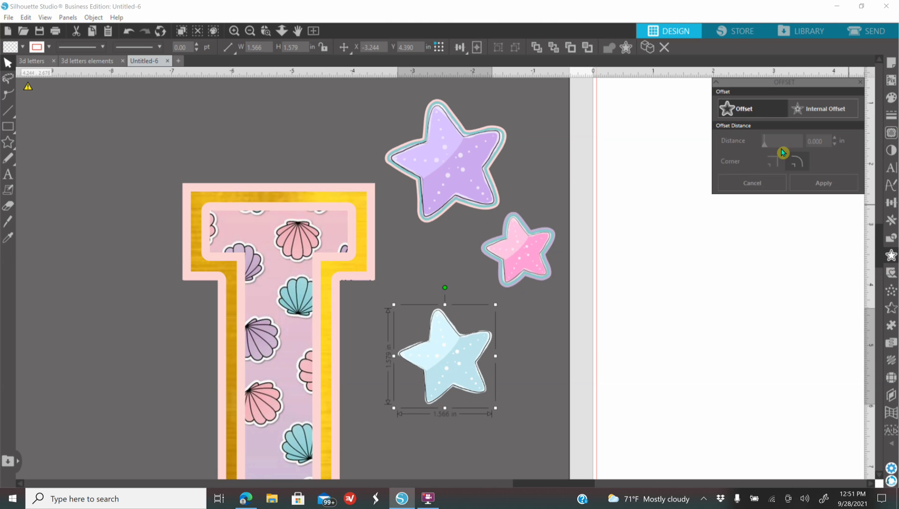
click(836, 146)
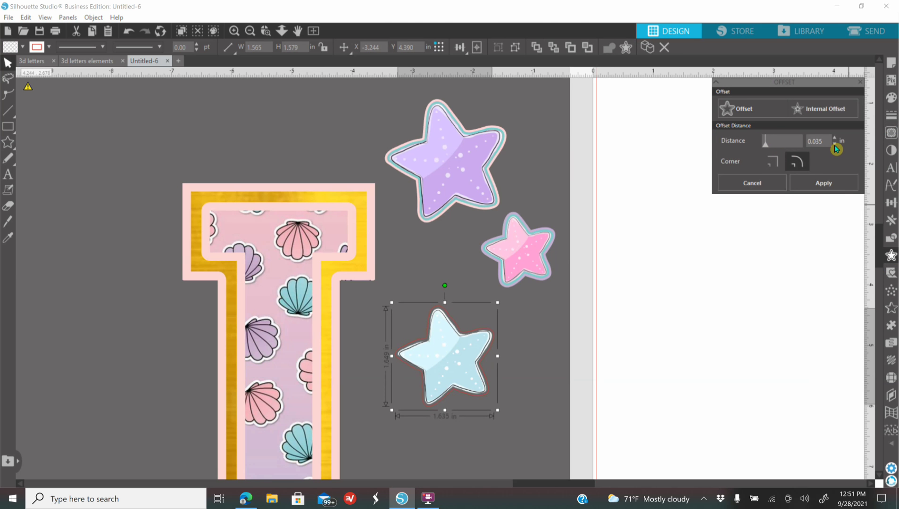
click(891, 98)
click(765, 121)
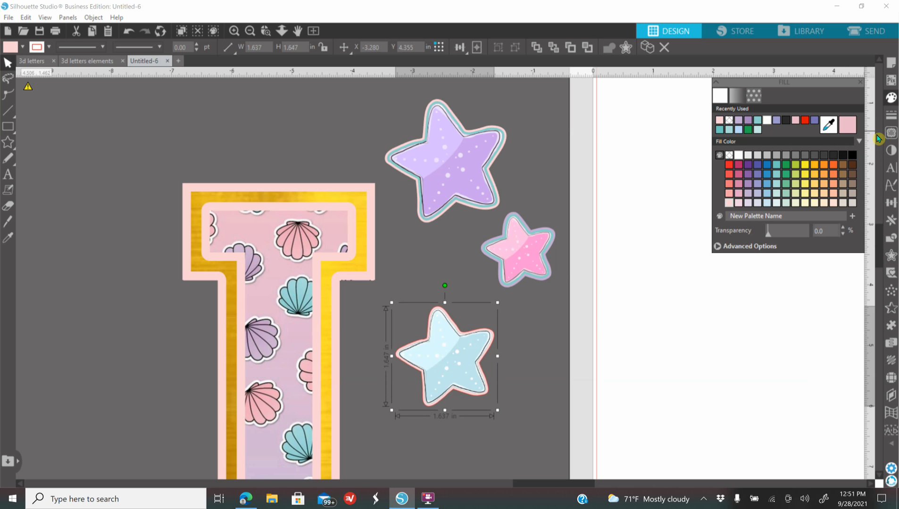
Create a second 0.035 in offset with rounded corners around the light blue star's pink layer
click(892, 256)
drag(767, 141, 764, 141)
click(835, 144)
click(835, 144)
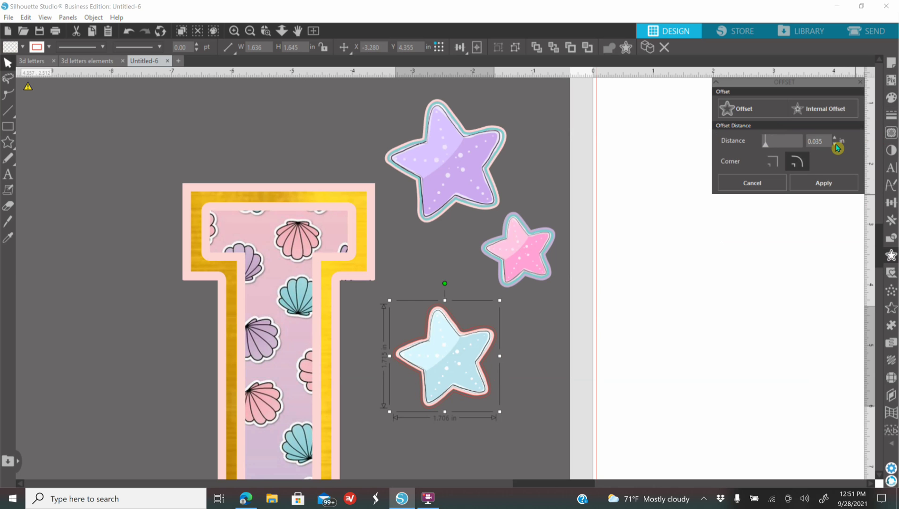
Fill the light blue star's outer offset with teal and change the outline colour of its layers
click(891, 98)
click(776, 164)
drag(434, 381, 430, 382)
click(891, 116)
click(737, 96)
click(739, 121)
Arrange the layered purple, light blue and pink stars as an overlapping cluster on the letter I's upper-left corner, with the pink star on top
right_click(461, 171)
click(494, 344)
drag(548, 129, 231, 222)
right_click(442, 373)
drag(522, 335, 277, 266)
click(474, 264)
right_click(491, 263)
drag(583, 230, 211, 253)
click(532, 380)
drag(254, 271, 226, 235)
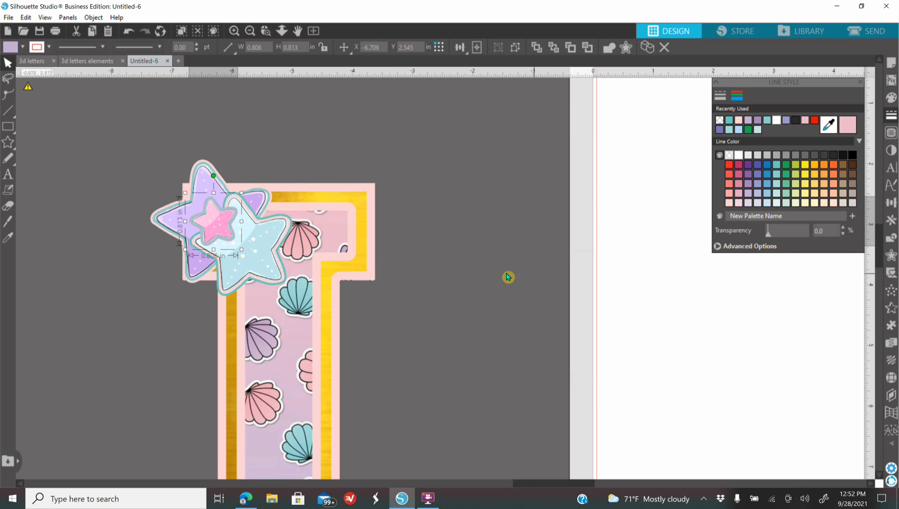
click(508, 277)
Group the decorated letter I with its dolphin and star cluster and copy the whole design
click(251, 32)
click(252, 31)
scroll(563, 286, down, 2)
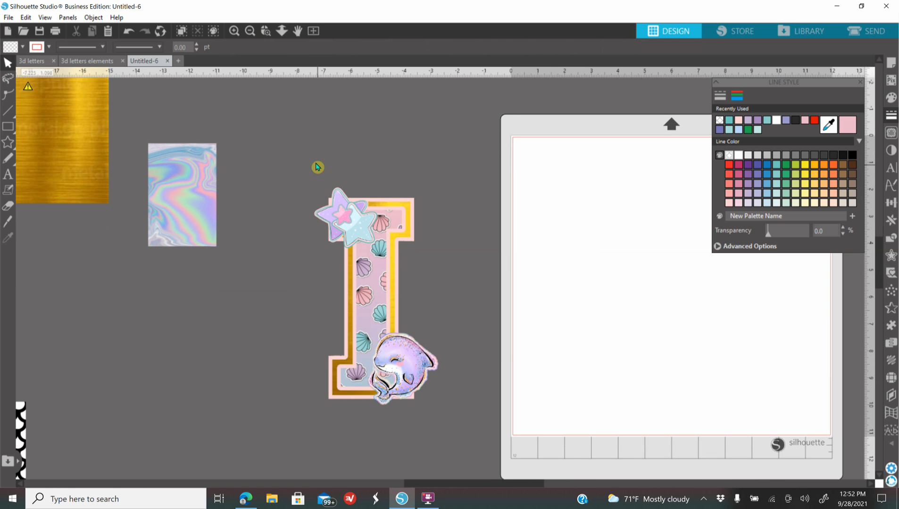
drag(317, 166, 441, 423)
right_click(396, 369)
click(450, 230)
right_click(379, 270)
click(401, 239)
In the 3d letters document, delete the plain purple and teal I layers and paste the decorated I beside the white I
click(31, 64)
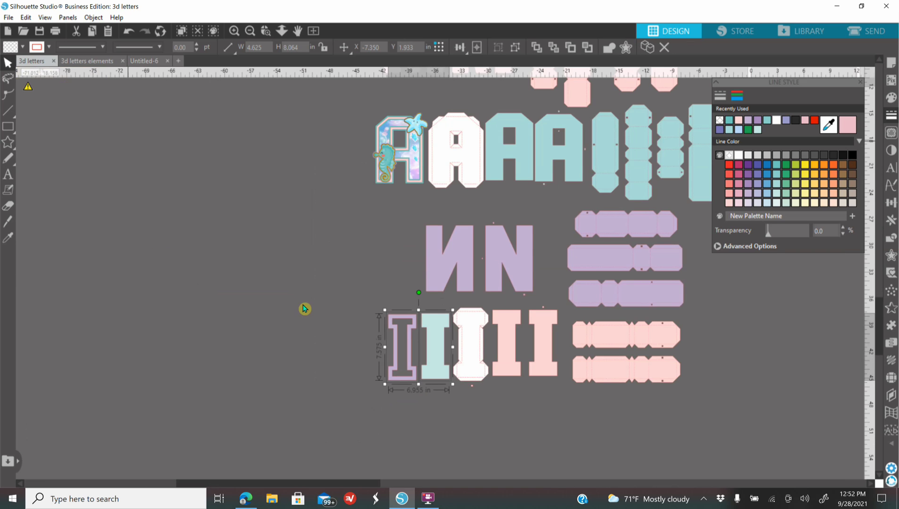
key(Delete)
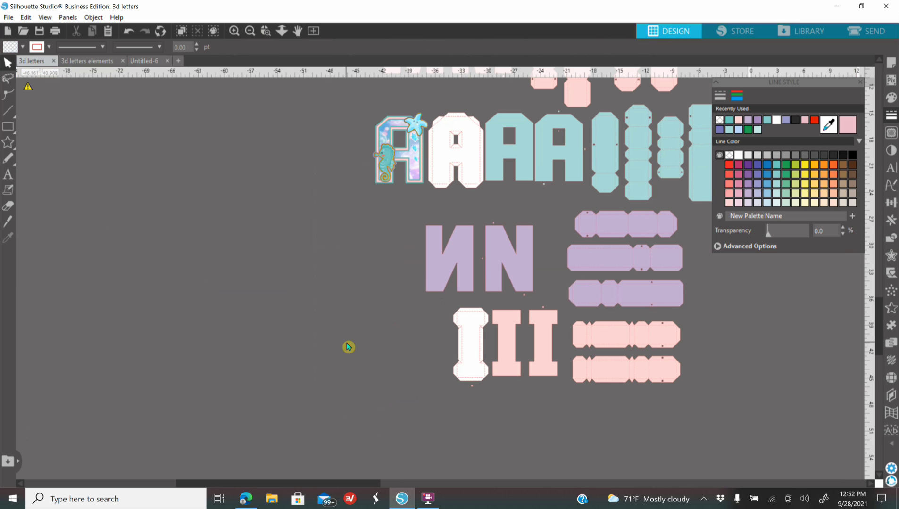
right_click(331, 325)
click(375, 373)
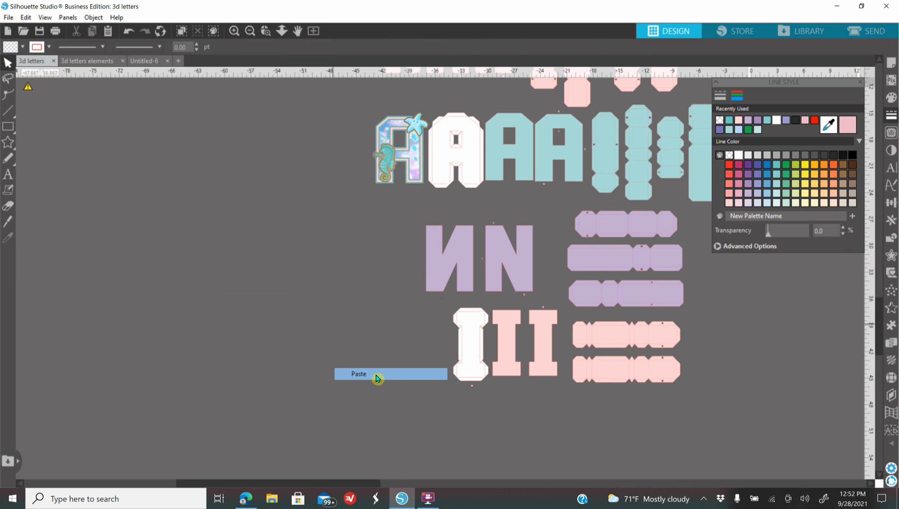
drag(454, 298, 423, 355)
click(424, 500)
click(352, 479)
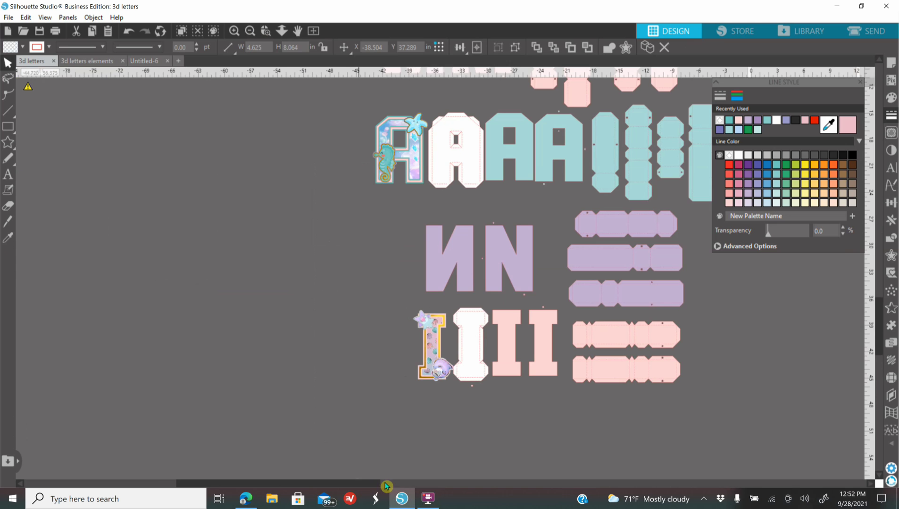
Examine the letter rows in the 3d letters document up close, from the mermaid-tail A down to the decorated I
scroll(393, 481, down, 2)
drag(372, 486, 468, 482)
scroll(454, 450, up, 5)
scroll(466, 427, up, 4)
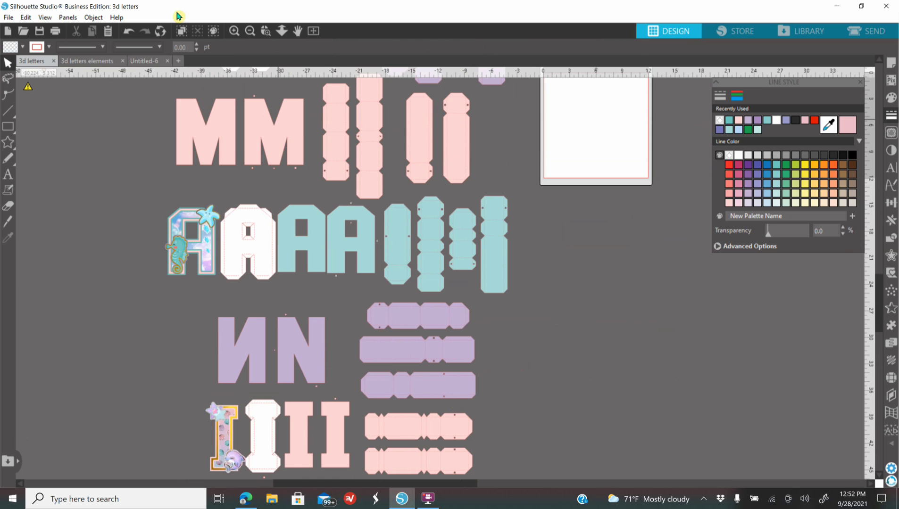
click(250, 31)
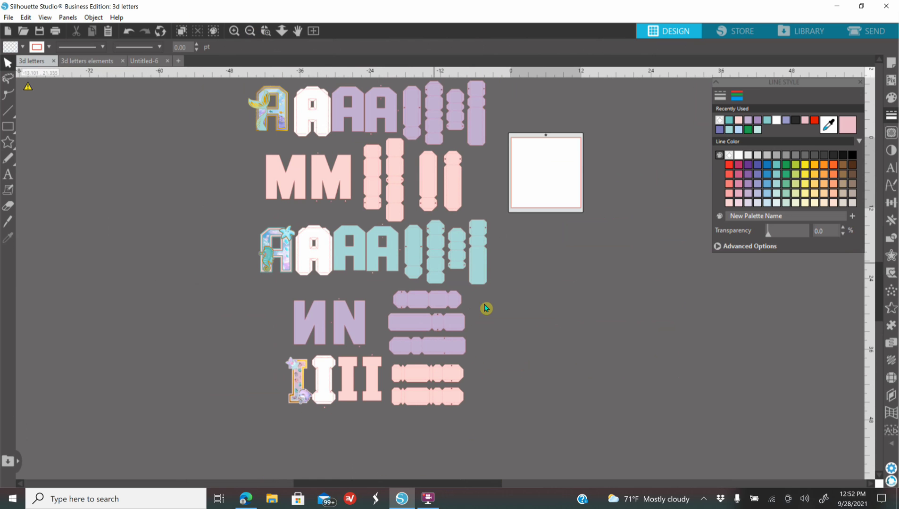
click(276, 30)
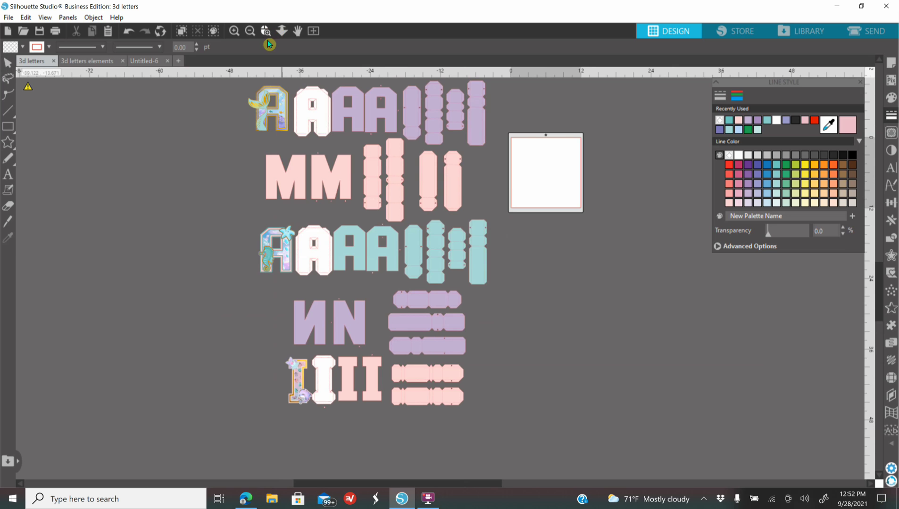
click(264, 120)
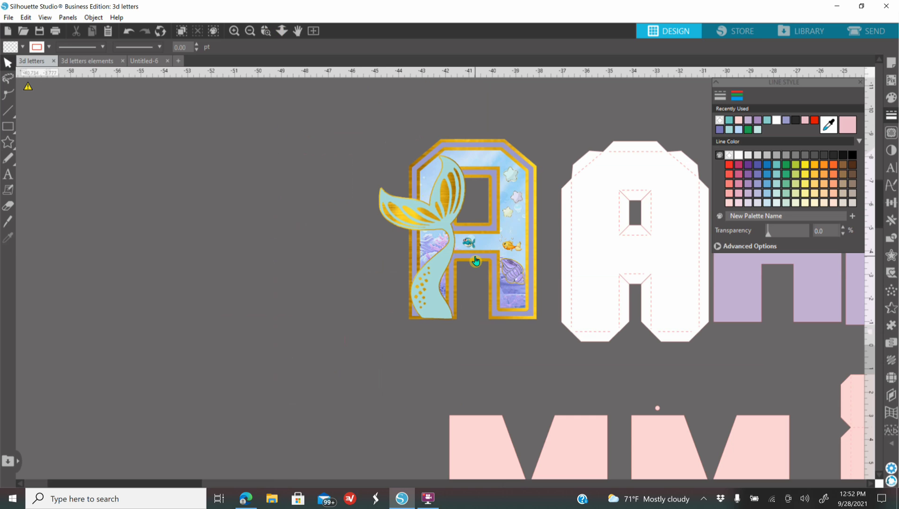
scroll(602, 354, down, 5)
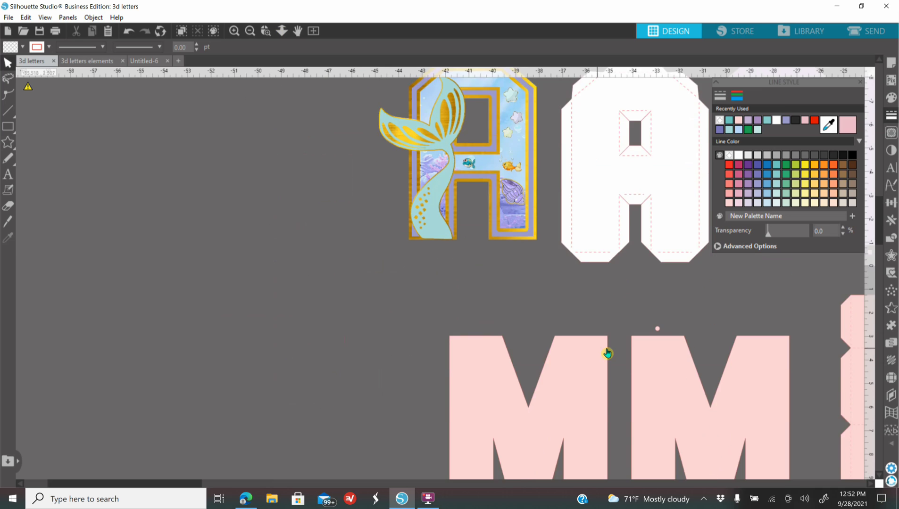
scroll(602, 341, down, 4)
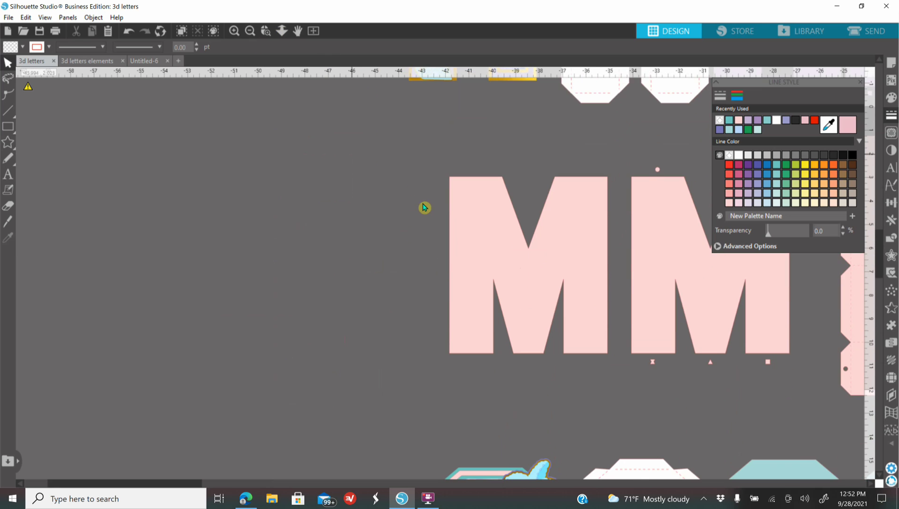
scroll(479, 360, down, 2)
scroll(479, 360, down, 9)
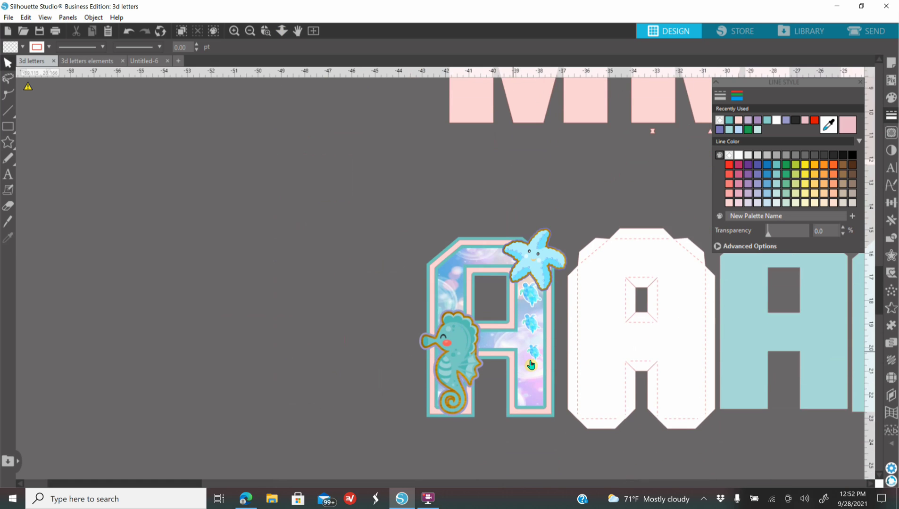
scroll(543, 374, down, 10)
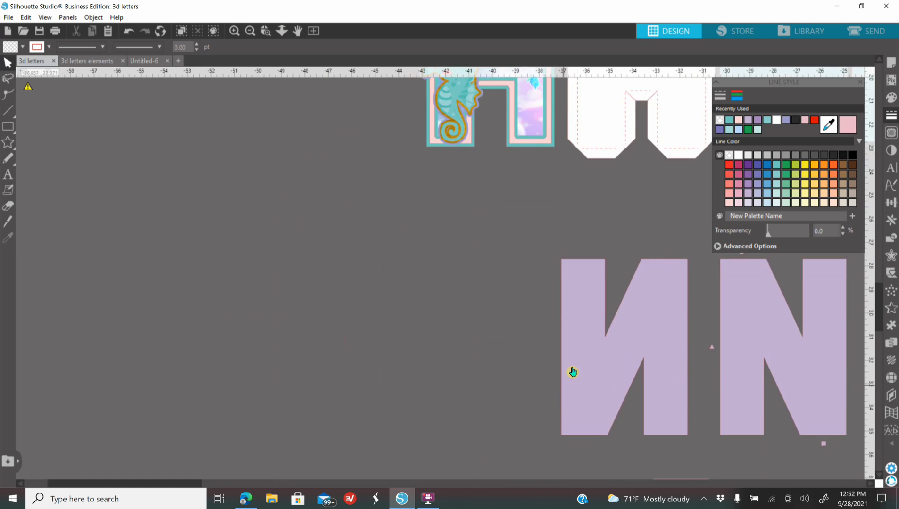
scroll(592, 377, down, 5)
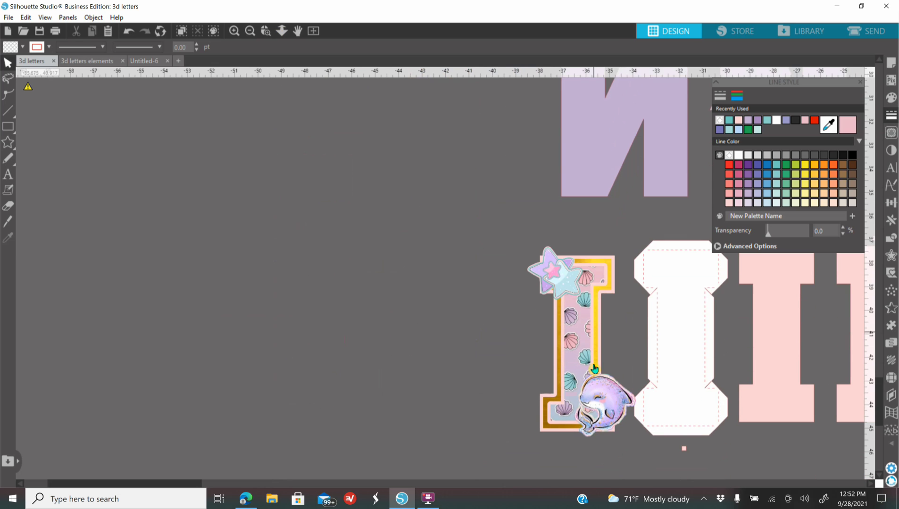
Review the overall layout of all five letter rows and their side pieces together
click(250, 32)
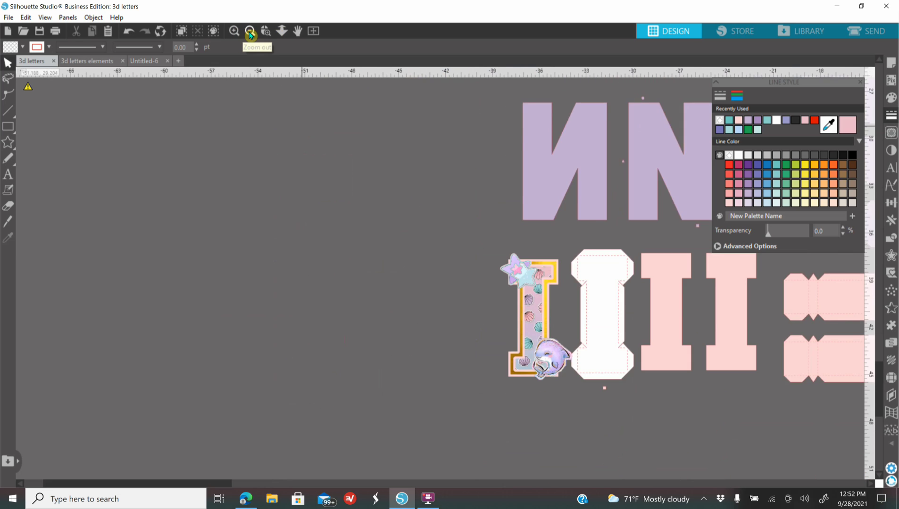
click(249, 34)
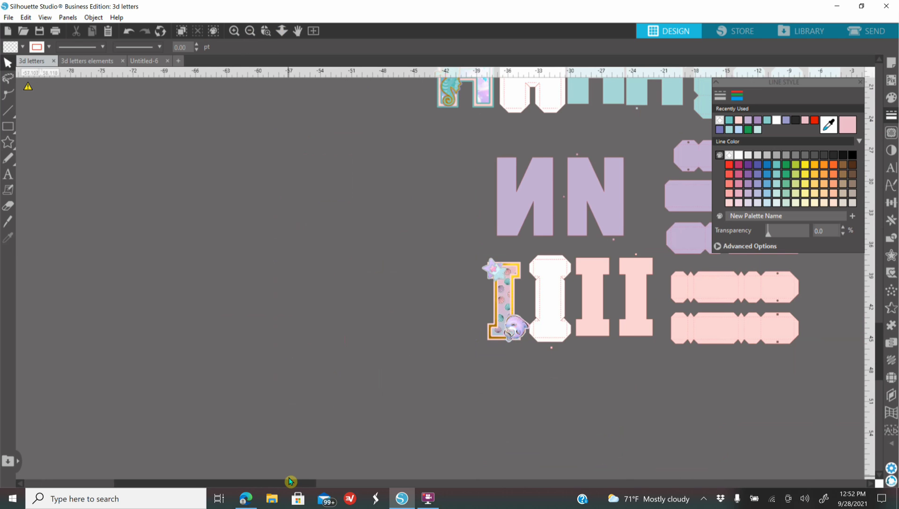
drag(294, 485, 432, 484)
scroll(430, 439, up, 3)
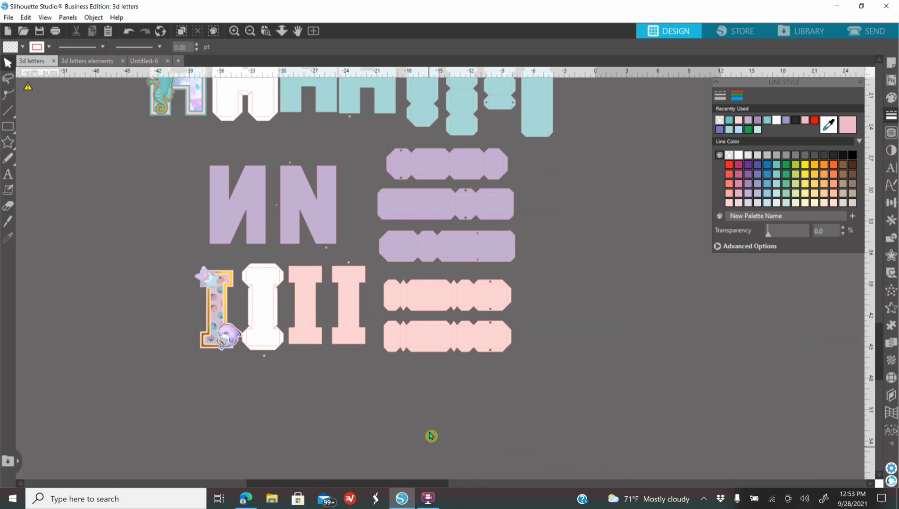
scroll(431, 437, up, 1)
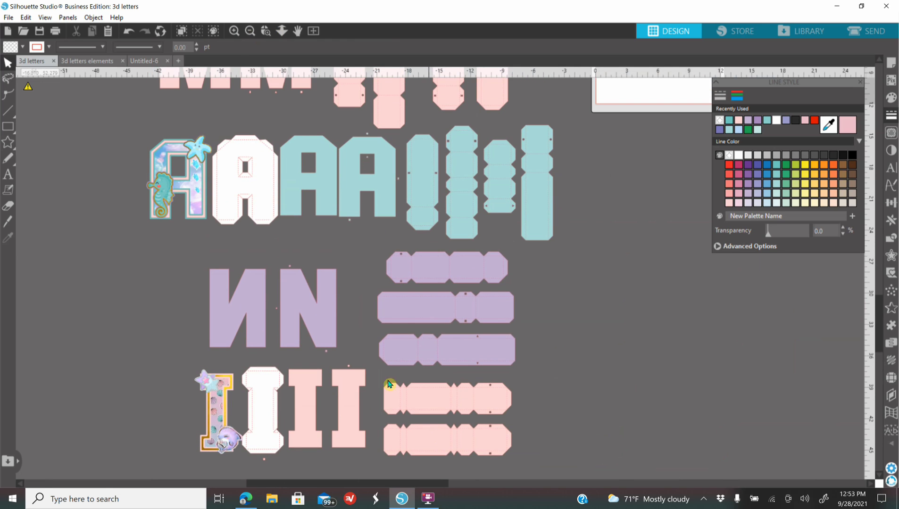
click(250, 34)
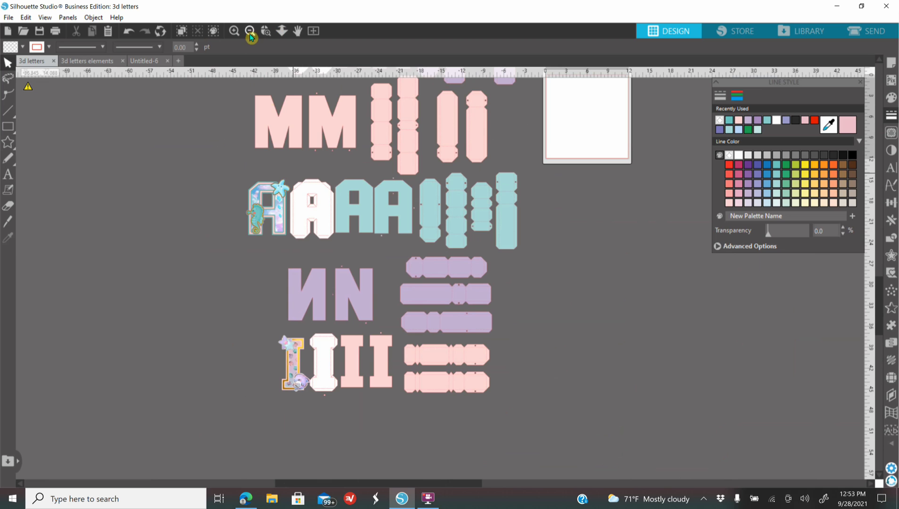
click(253, 33)
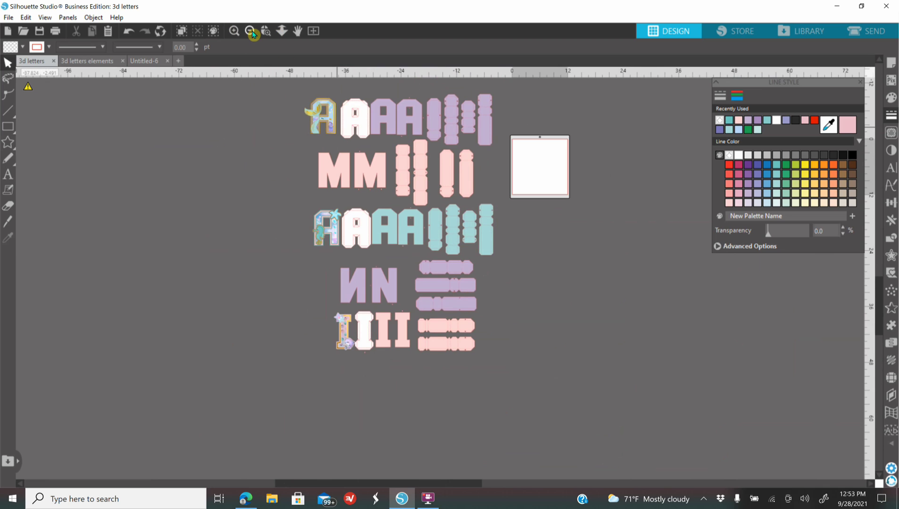
scroll(312, 297, up, 2)
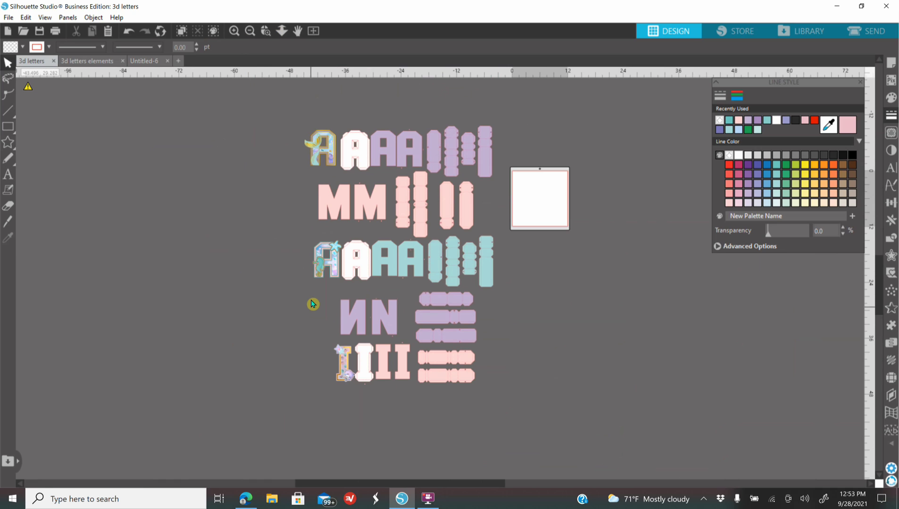